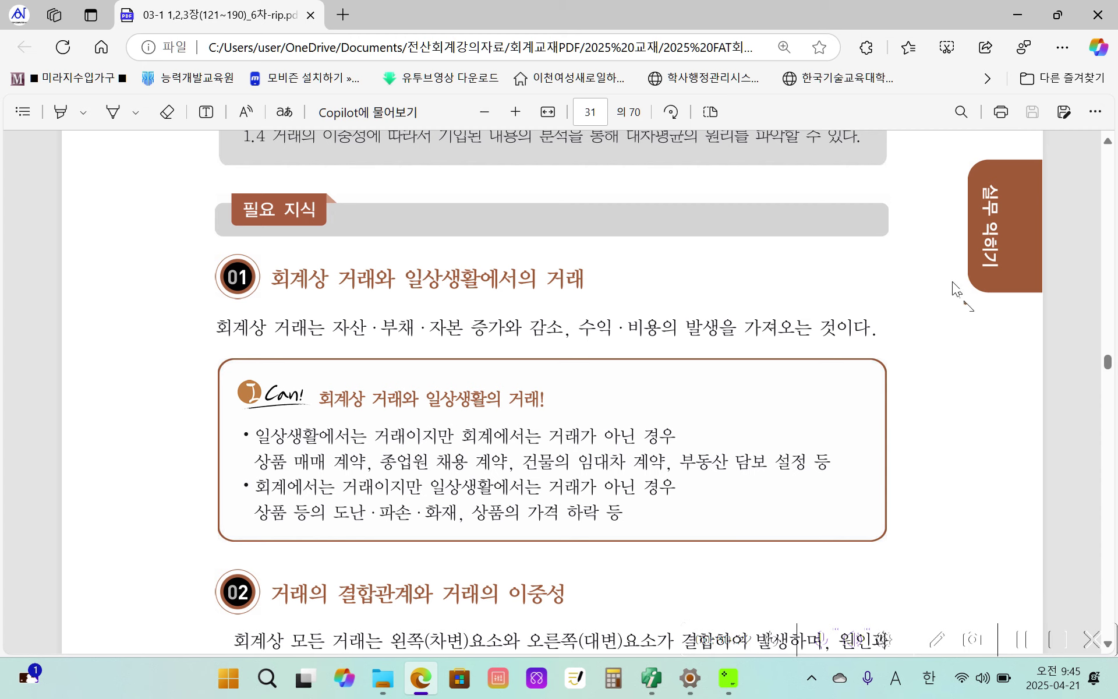
Step: Read down to the 거래의 8요소 box on page 31 of the textbook PDF, and switch to 더존 iPlus 교육용
scroll(759, 333, "down", 4)
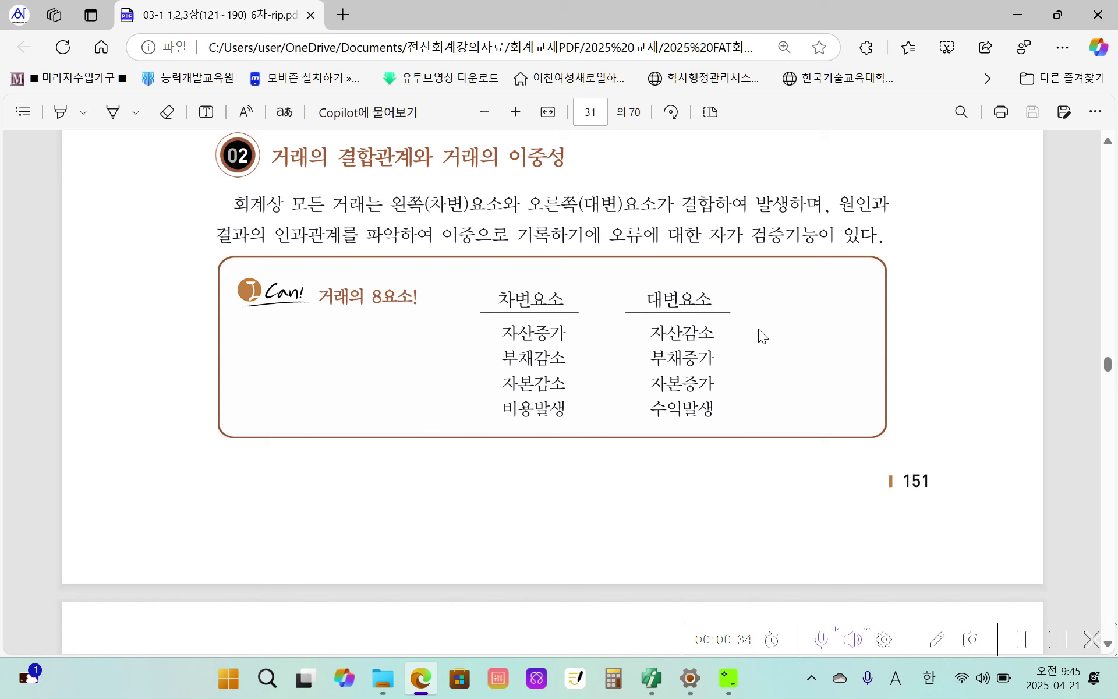
mouse_move(649, 691)
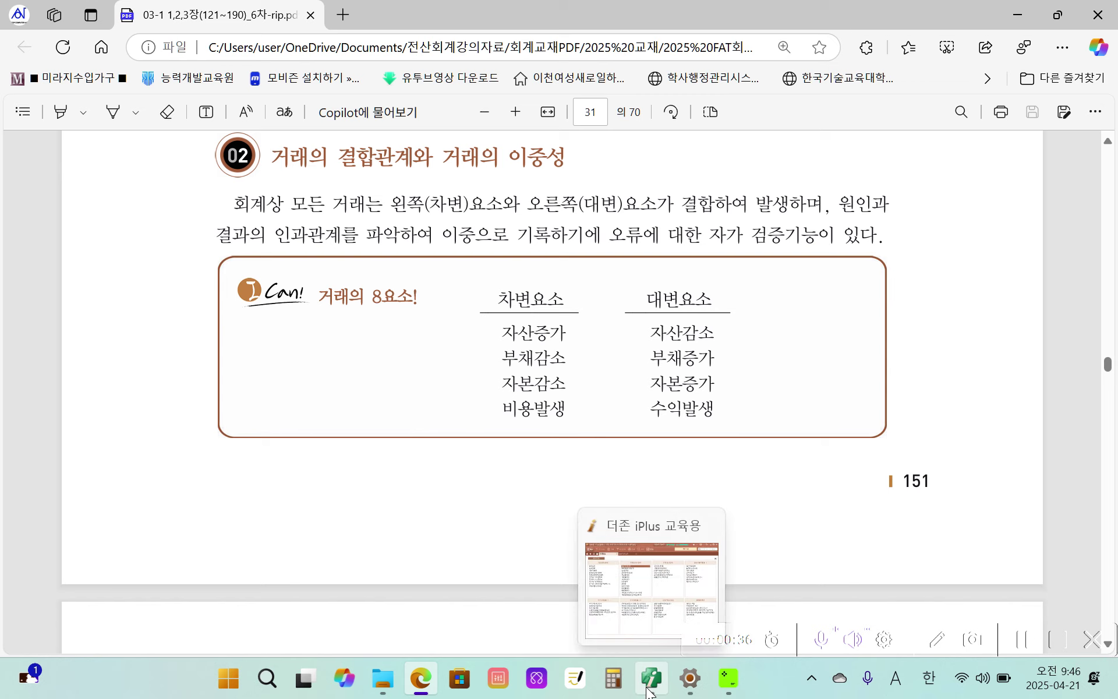
left_click(638, 626)
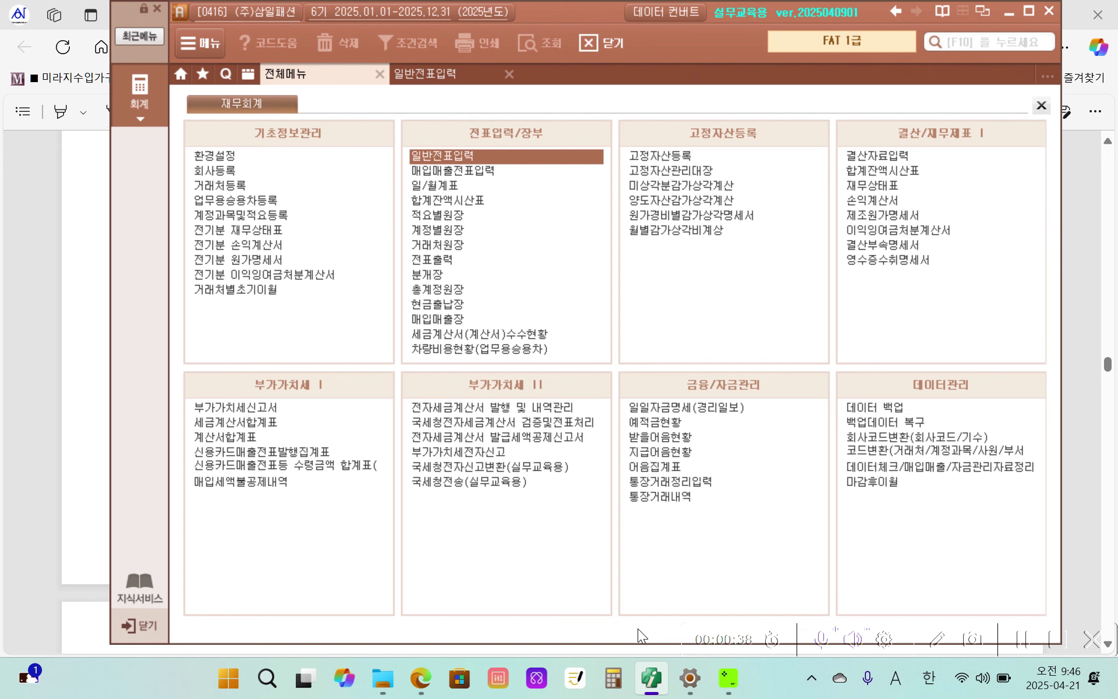
Step: Circle the 기초정보관리 menu group with the screen pen, add a handwritten note beneath its items, and clear the drawings
mouse_move(235, 370)
left_mouse_down()
mouse_move(140, 247)
mouse_move(382, 146)
mouse_move(303, 364)
mouse_move(272, 373)
left_mouse_up()
mouse_move(256, 320)
left_mouse_down()
mouse_move(269, 344)
mouse_move(326, 344)
left_mouse_up()
mouse_move(338, 327)
left_mouse_down()
mouse_move(356, 325)
mouse_move(364, 361)
mouse_move(360, 304)
mouse_move(370, 383)
mouse_move(357, 395)
left_mouse_up()
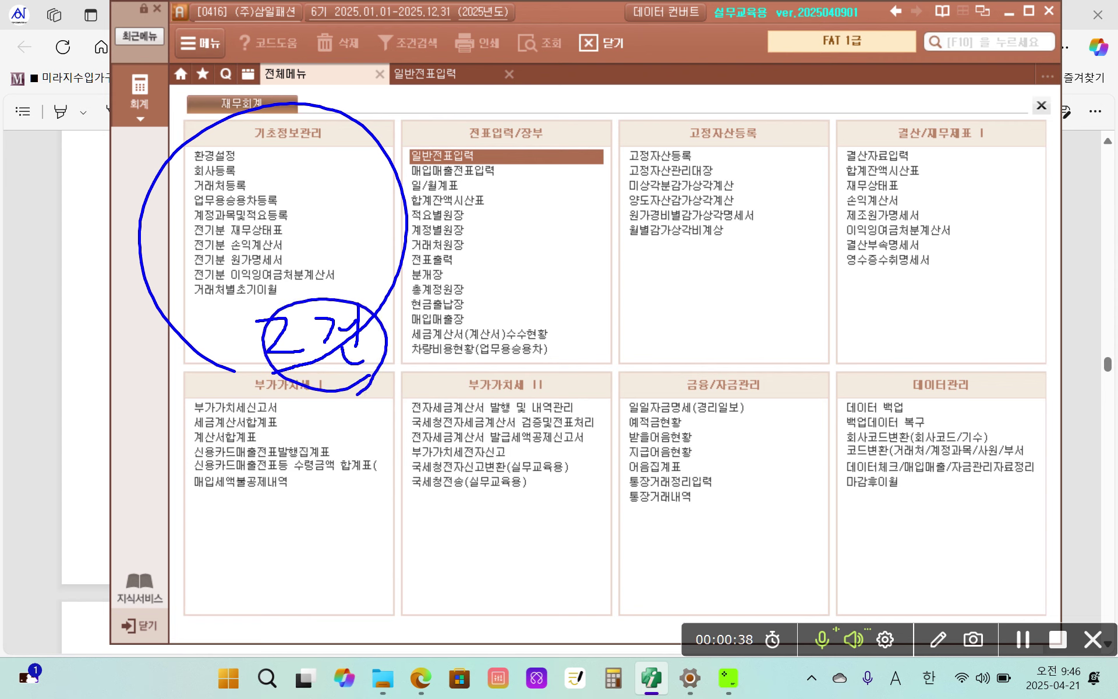
mouse_move(184, 156)
left_mouse_down()
mouse_move(243, 307)
mouse_move(290, 157)
mouse_move(166, 178)
left_mouse_up()
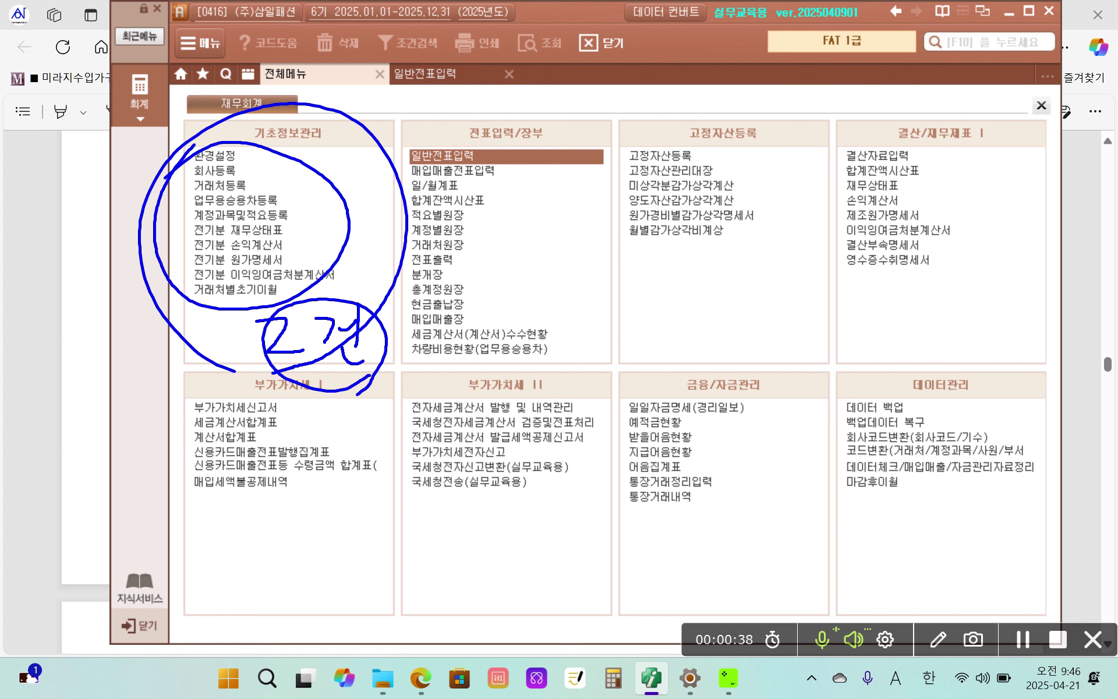
key("Escape")
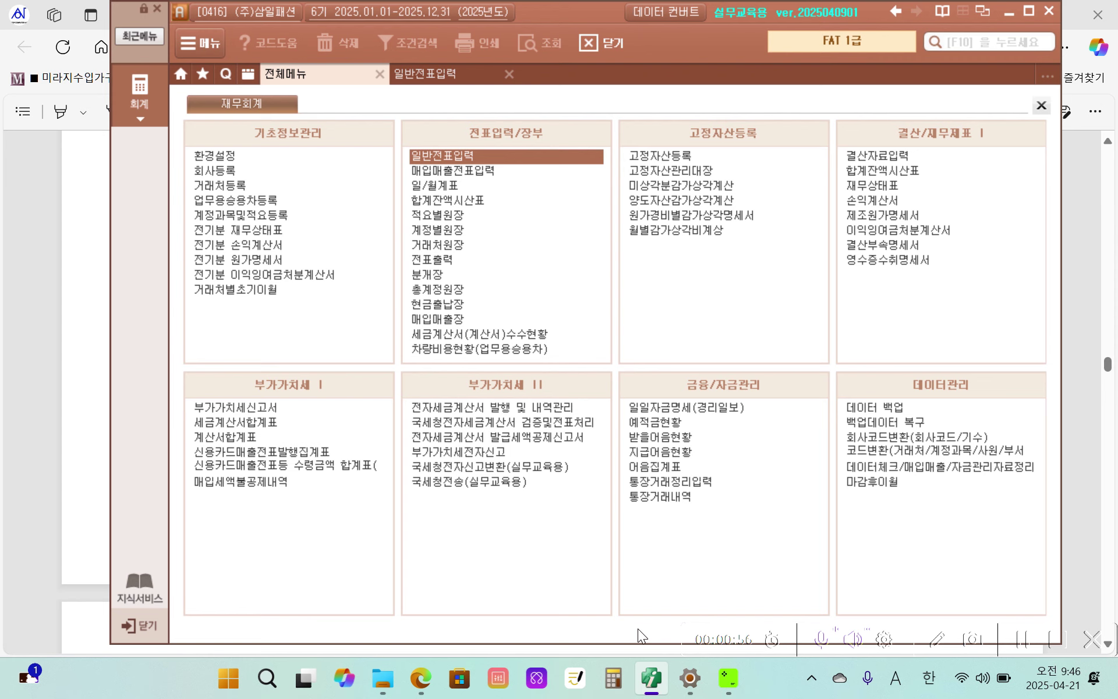
mouse_move(226, 354)
left_mouse_down()
mouse_move(196, 344)
mouse_move(318, 122)
mouse_move(284, 351)
mouse_move(267, 357)
left_mouse_up()
key("Escape")
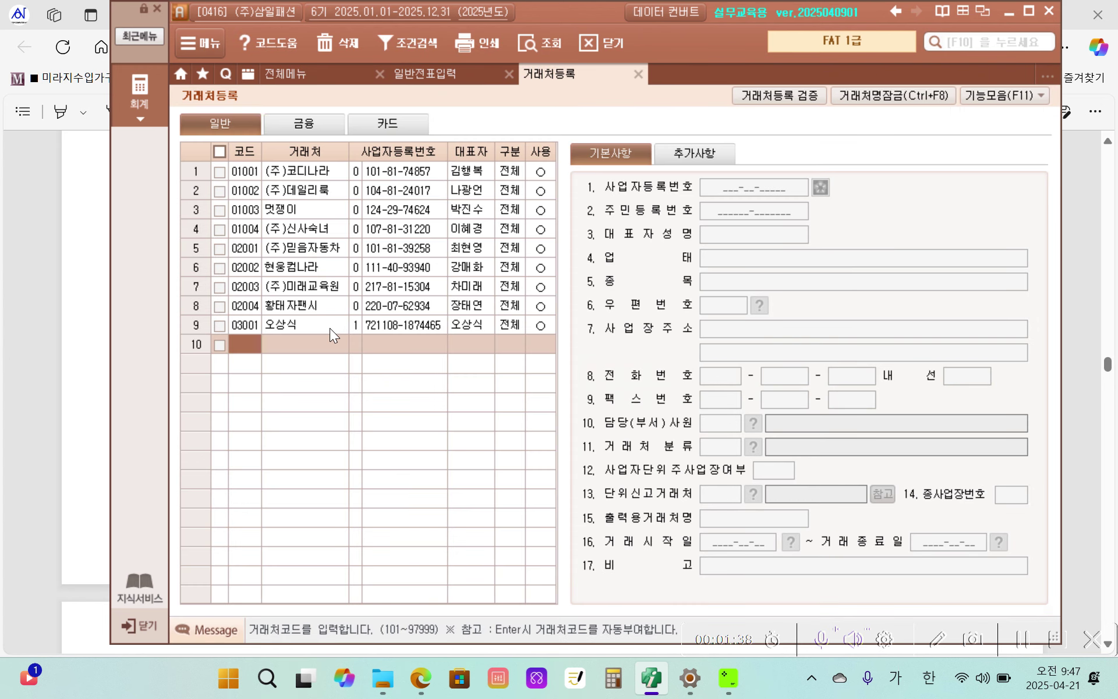
Step: Select the (주)미래교육원 client record in 거래처등록 and check its address, representative, business type and business item fields
left_click(308, 288)
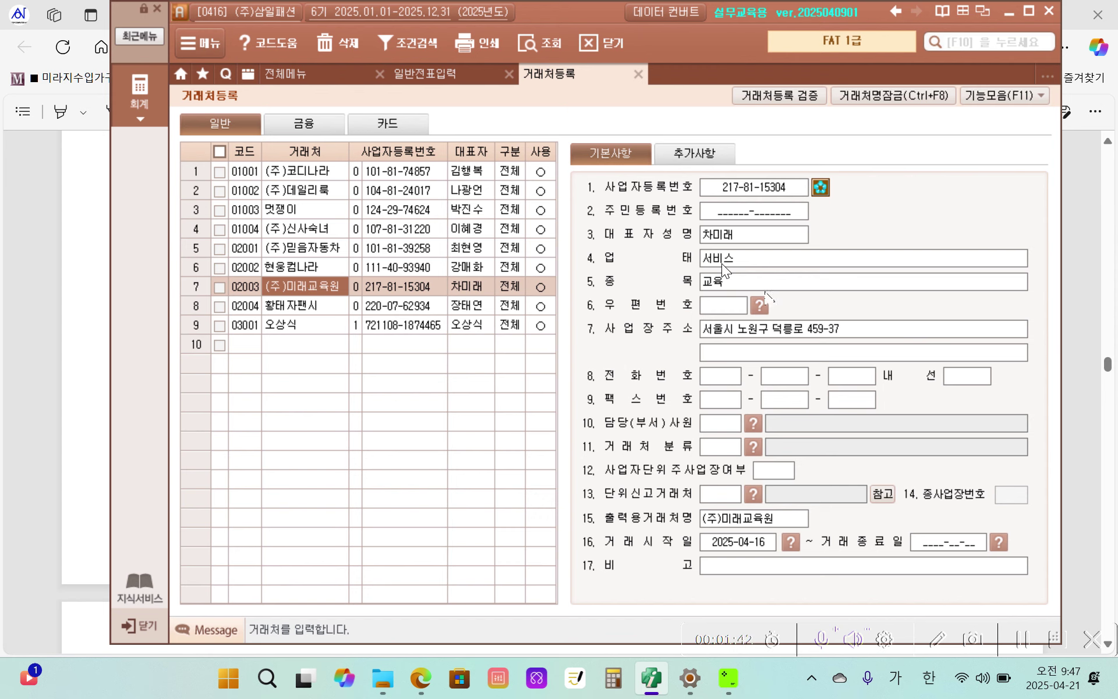
left_click(725, 332)
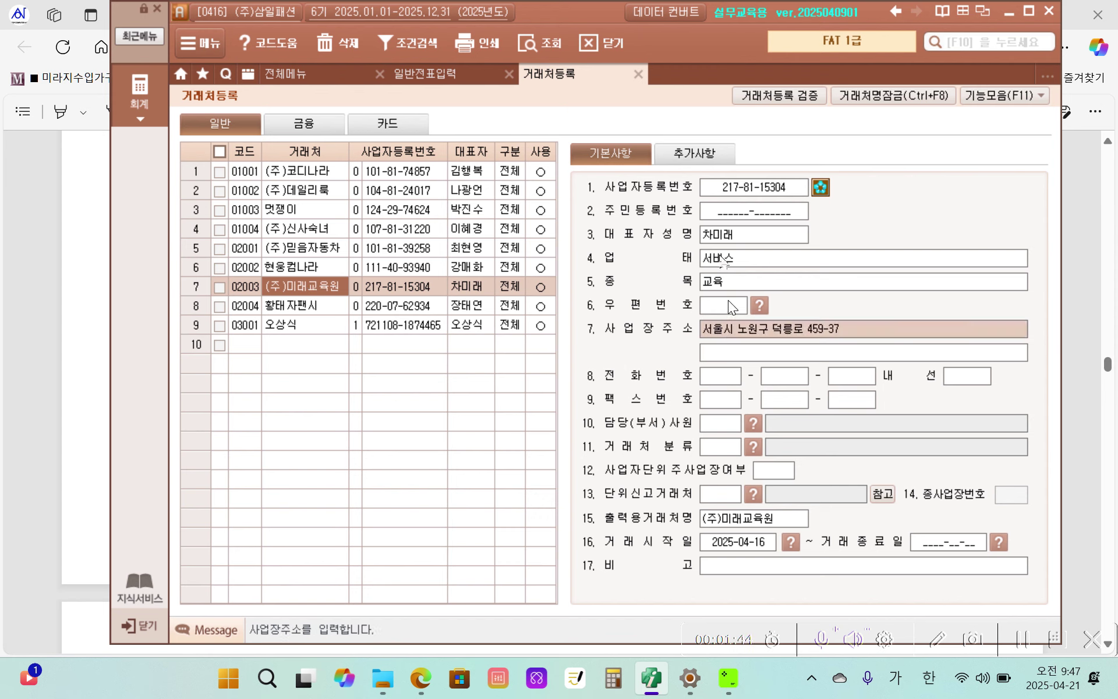
left_click(719, 237)
left_click(723, 263)
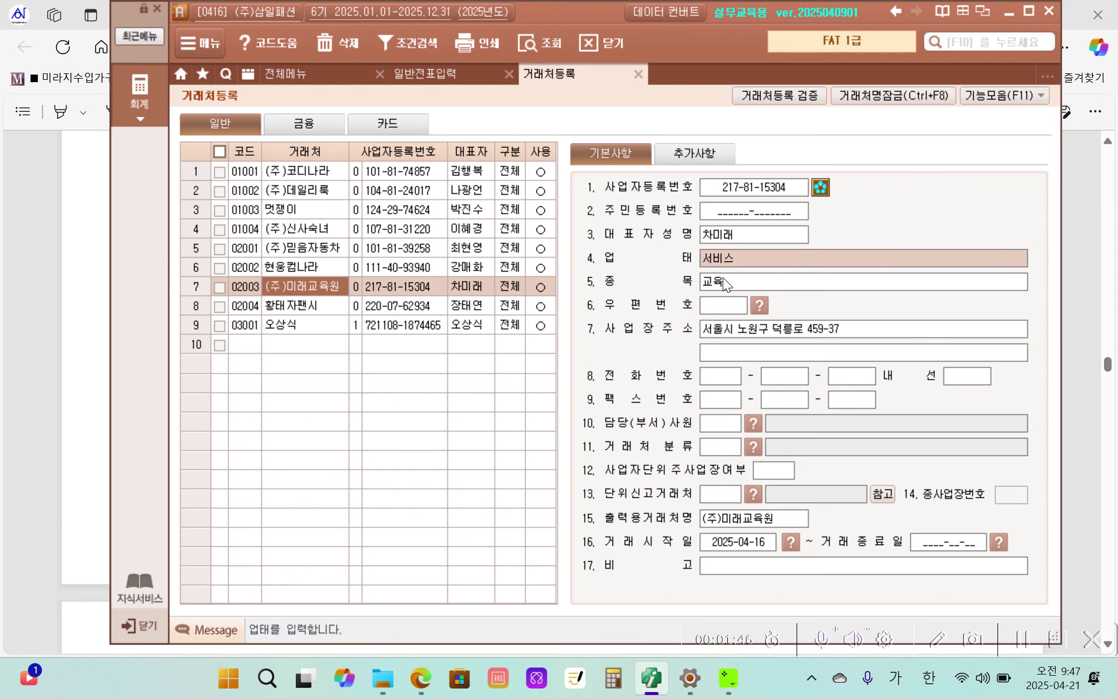
left_click(723, 281)
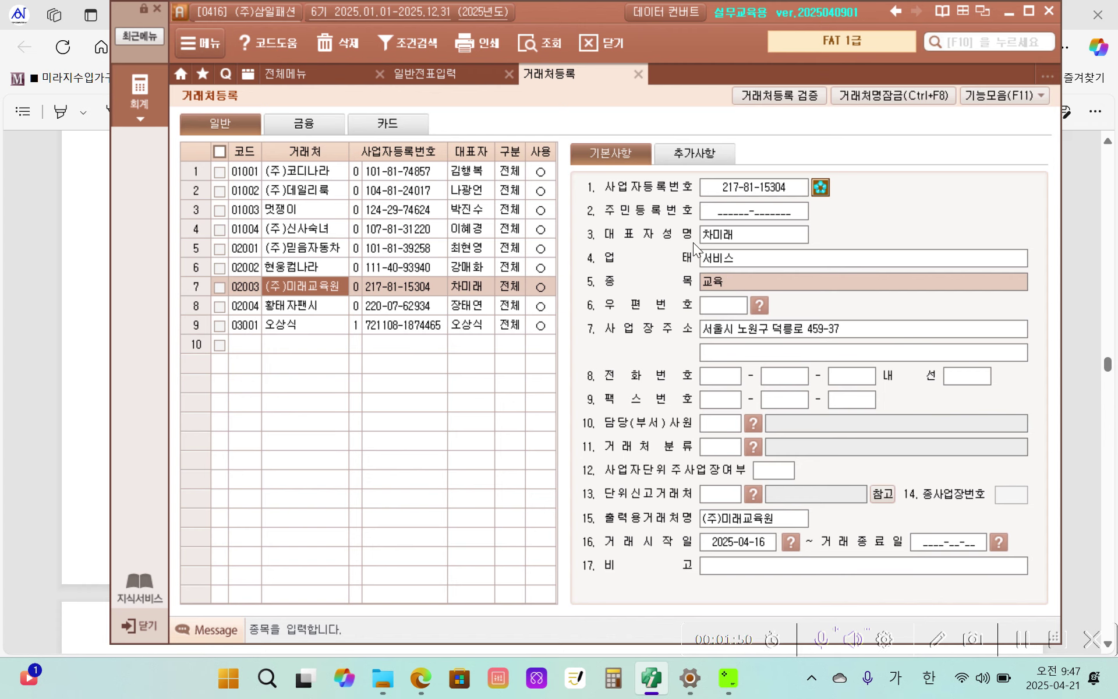
Step: Open 회사등록 from the full menu and examine the 국세환급금계좌 entry of (주)삼일패션
left_click(435, 74)
left_click(536, 73)
left_click(319, 74)
left_click(208, 169)
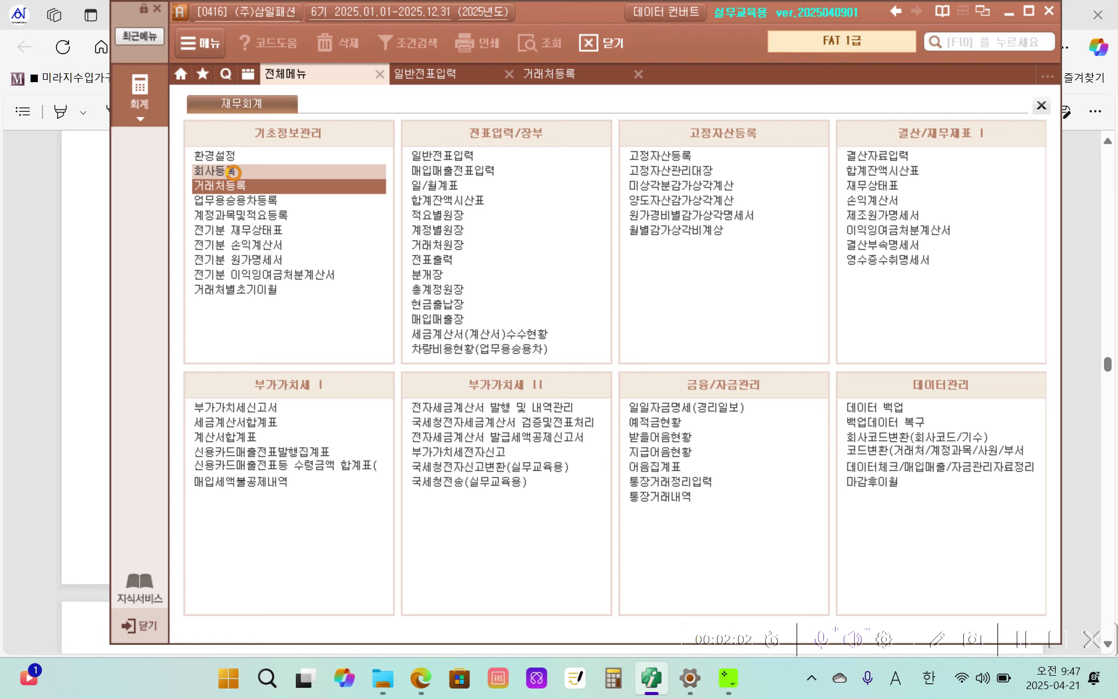
left_click(233, 172)
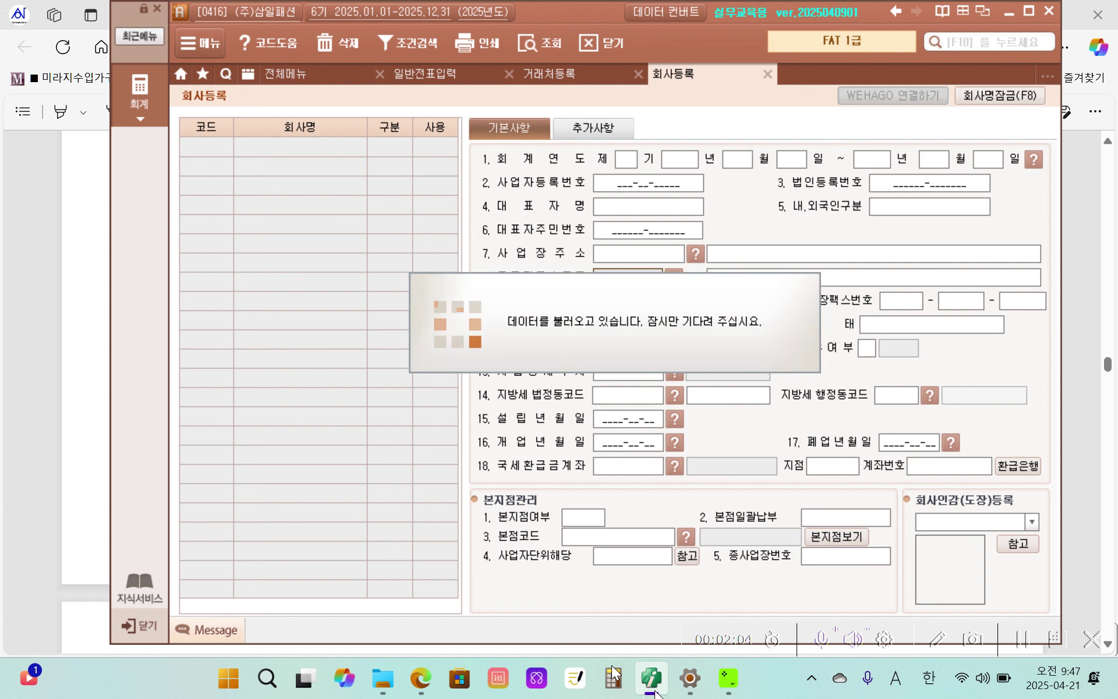
mouse_move(690, 679)
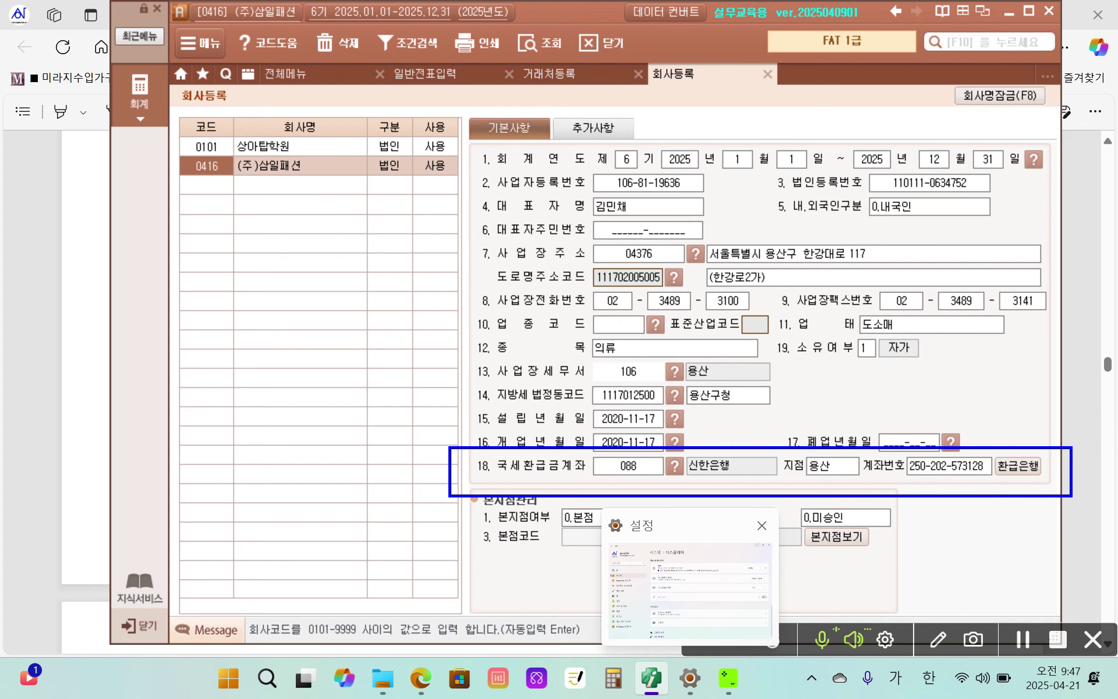
key("Escape")
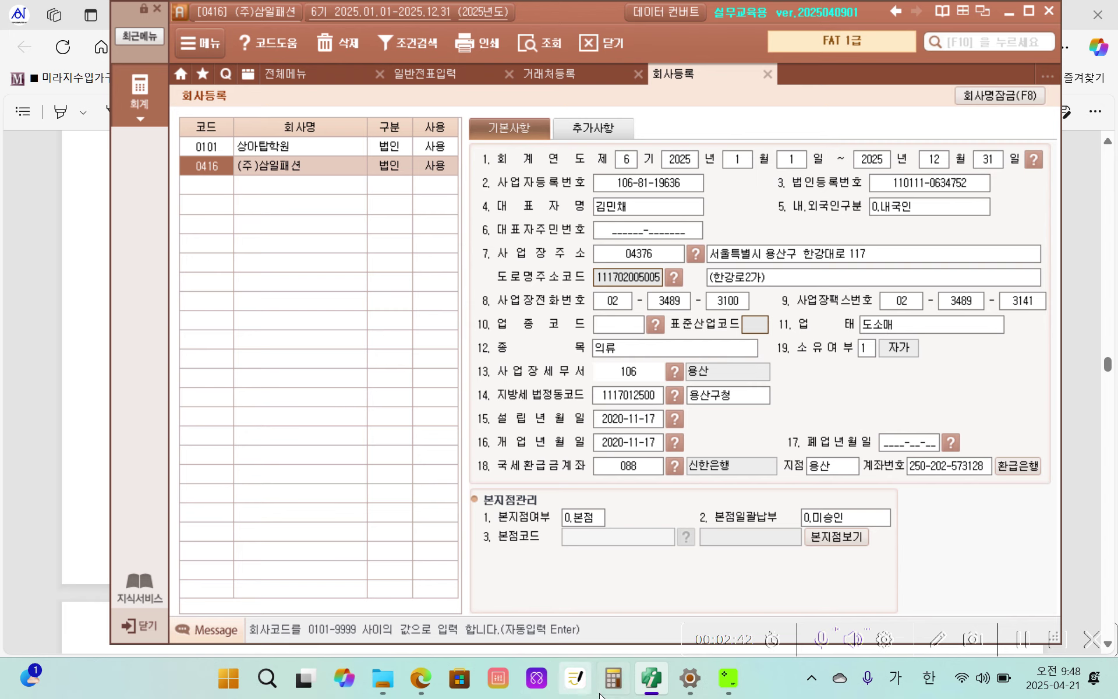
Step: Switch back to the textbook PDF in Edge and review the sections on 회계상 거래 and 거래의 8요소 on page 31
left_click(647, 680)
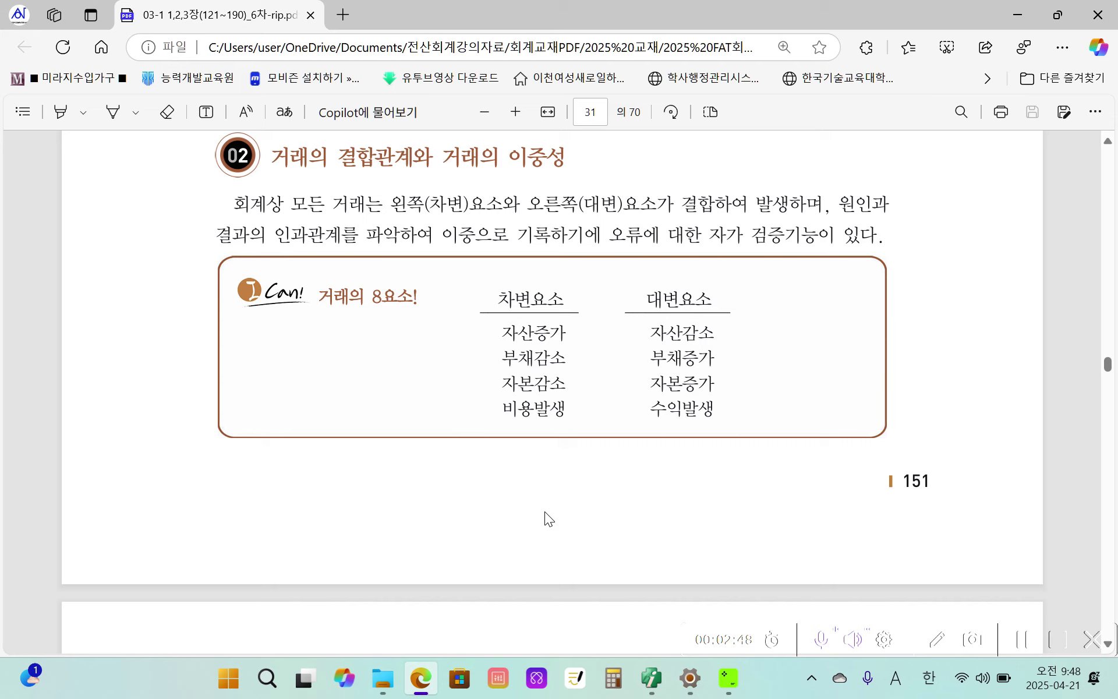
scroll(546, 516, "down", 5)
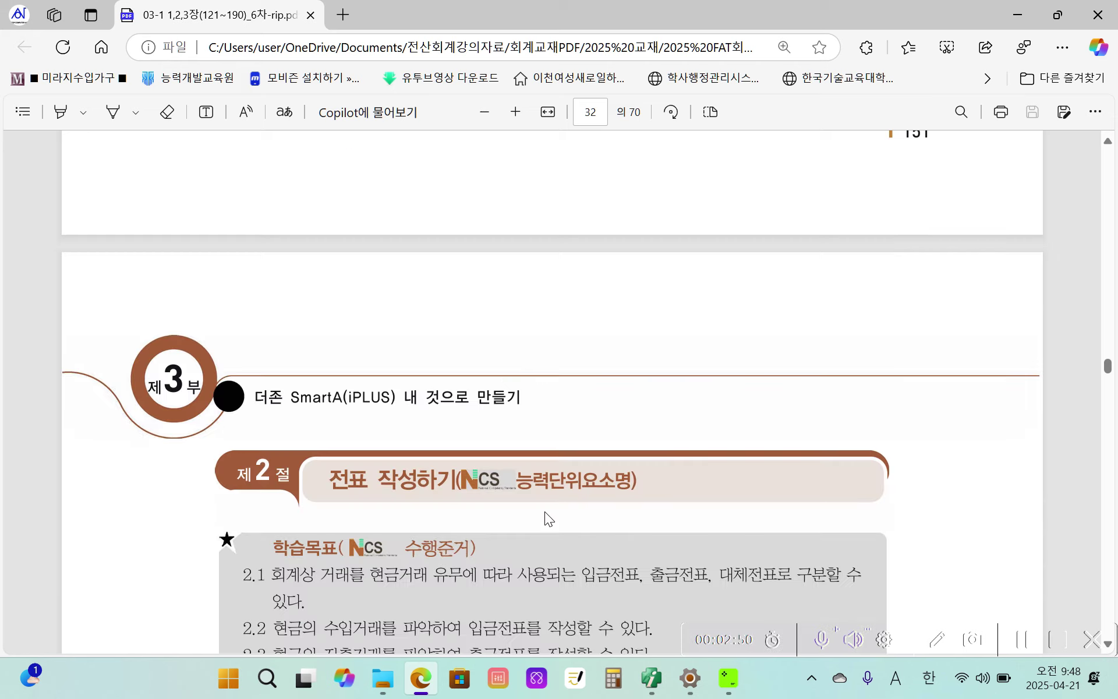
scroll(545, 516, "up", 6)
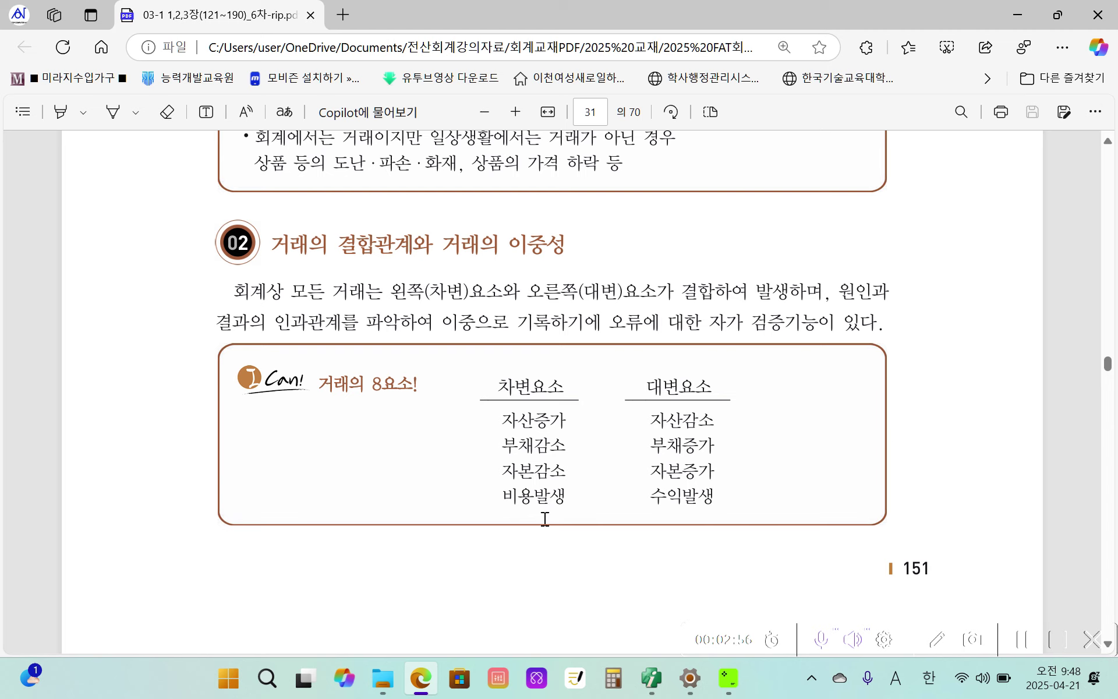
scroll(544, 522, "up", 3)
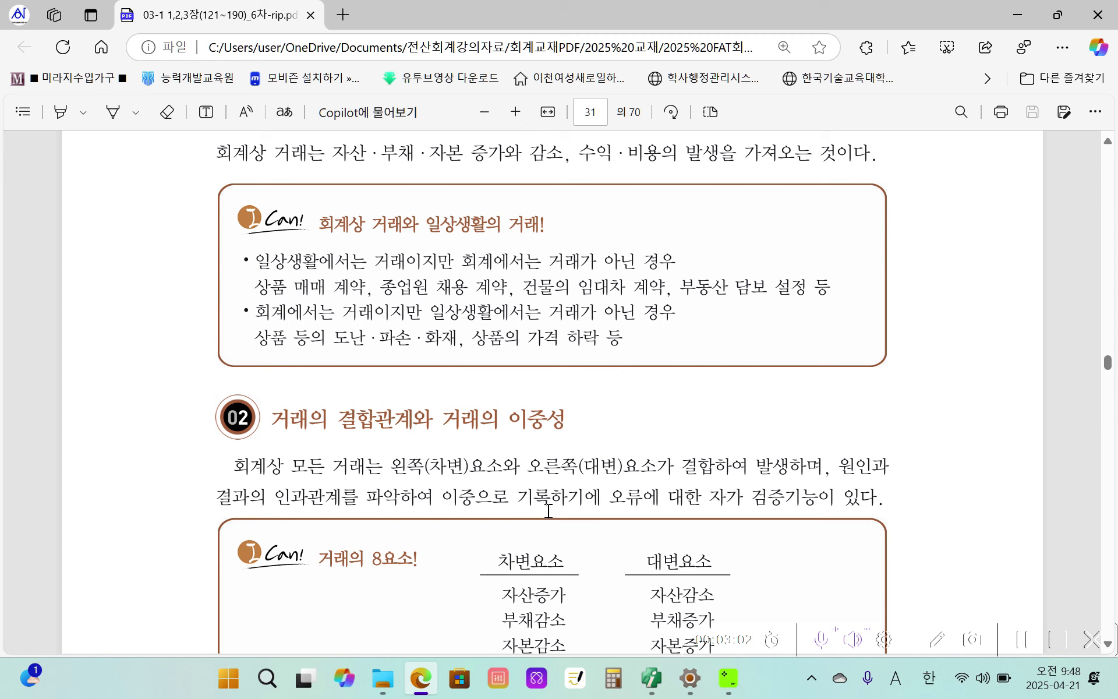
scroll(548, 511, "up", 3)
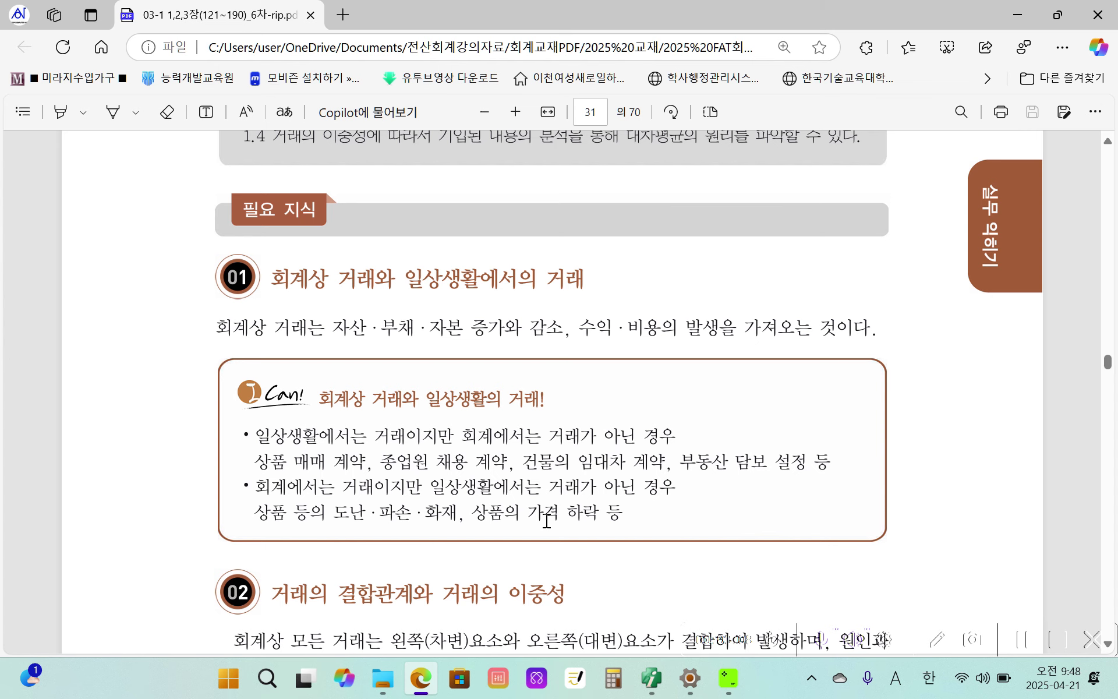
Step: Go back to page 30 of the PDF and review the 전표관리 unit heading and its 능력단위 요소 table
scroll(546, 520, "up", 10)
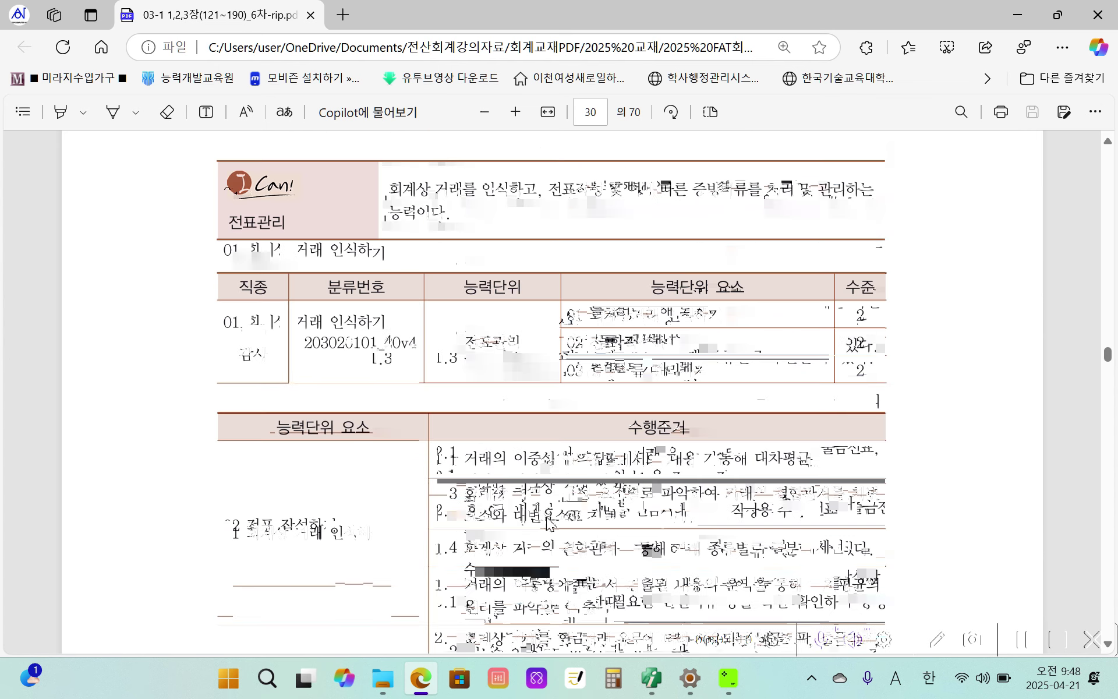
scroll(546, 520, "down", 4)
scroll(547, 523, "up", 3)
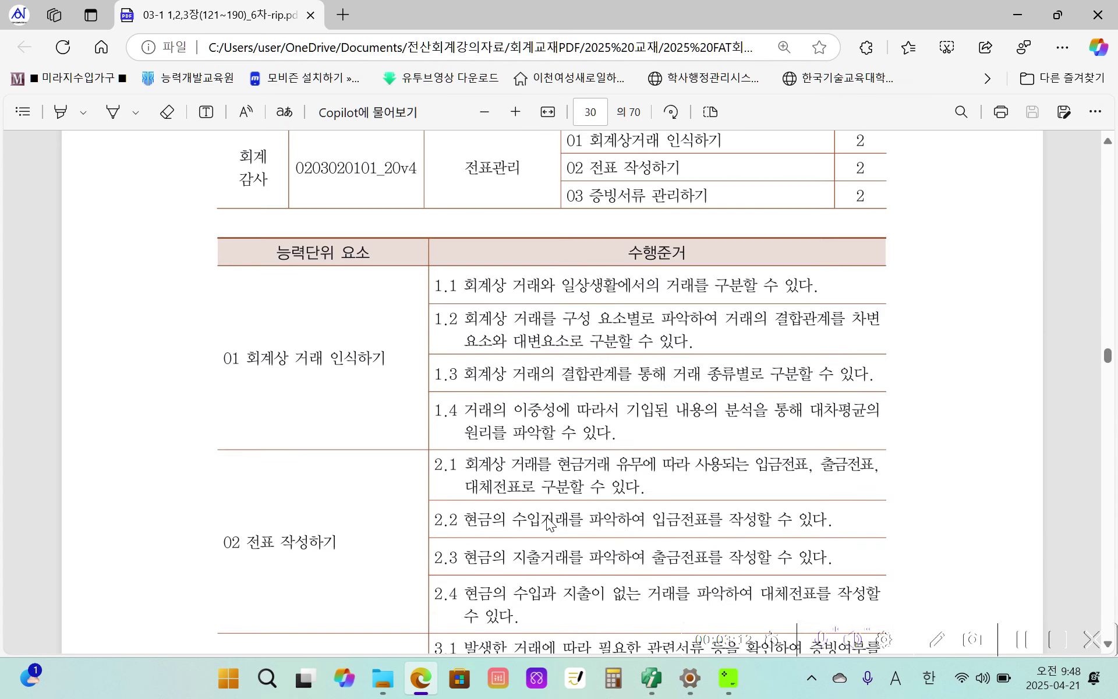
scroll(548, 524, "up", 4)
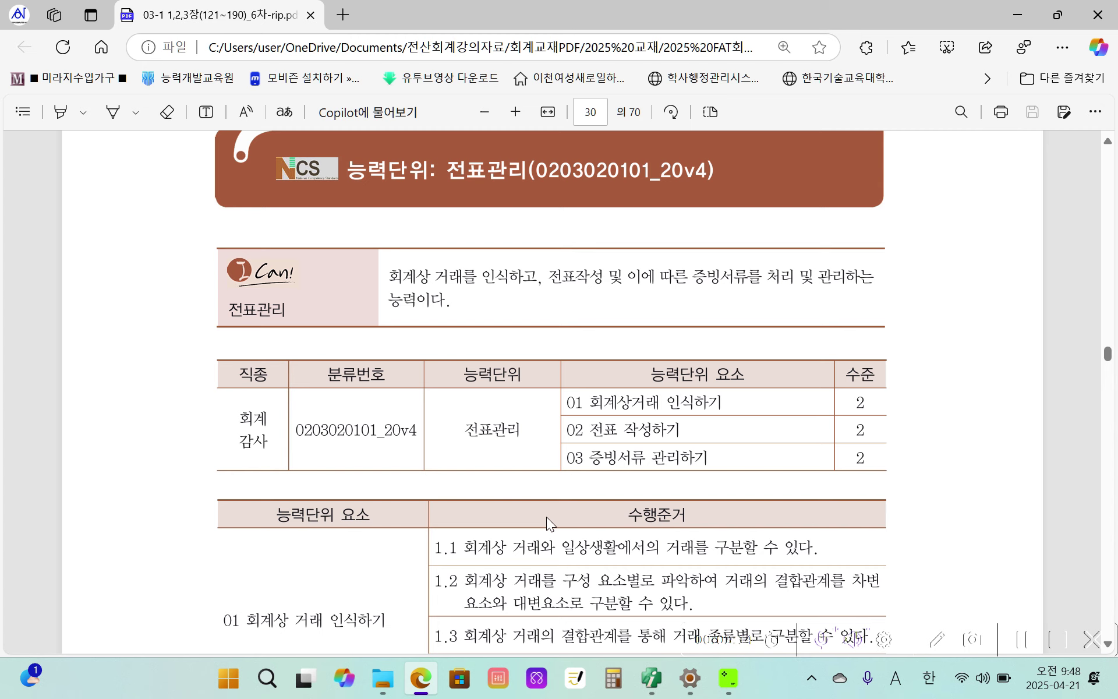
scroll(547, 519, "down", 3)
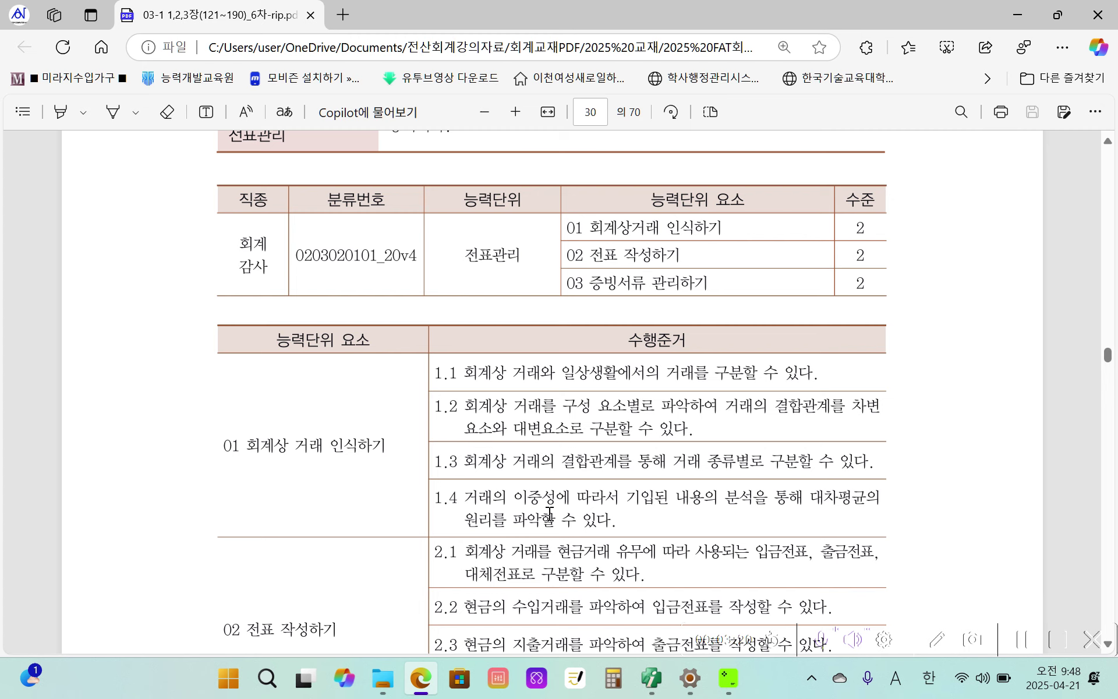
scroll(550, 515, "up", 3)
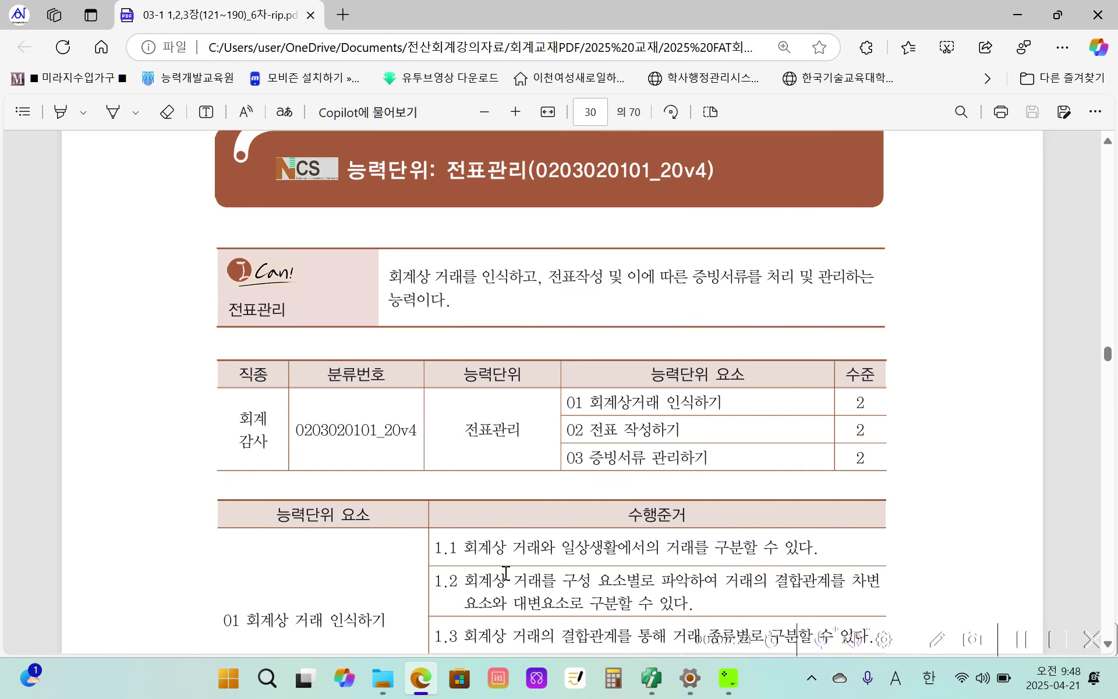
Step: Circle the 회계 감사 cell with the screen pen, mark the 전표관리 cell's area, and clear the ink
mouse_move(254, 485)
left_mouse_down()
mouse_move(208, 473)
mouse_move(266, 477)
left_mouse_up()
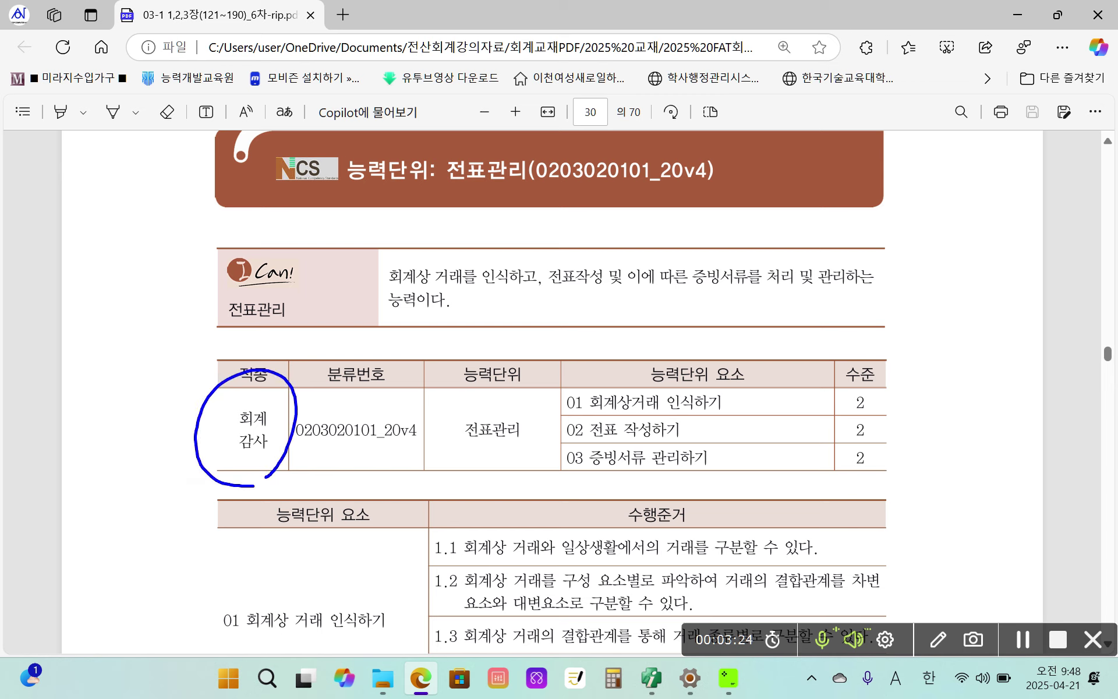
mouse_move(451, 486)
left_mouse_down()
mouse_move(436, 473)
mouse_move(542, 373)
mouse_move(425, 472)
mouse_move(557, 424)
mouse_move(494, 517)
left_mouse_up()
key("Escape")
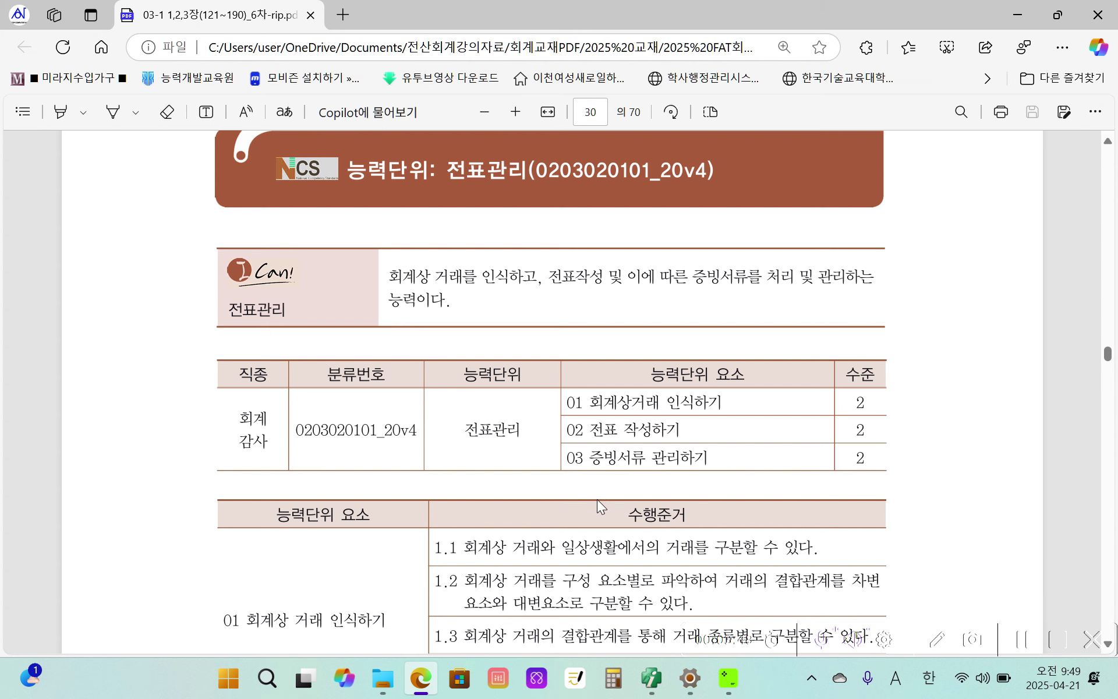
Step: Read through the 수행준거 table down to the start of 제1절, and return to the 전표관리 heading on page 30
scroll(597, 496, "down", 6)
scroll(591, 495, "up", 3)
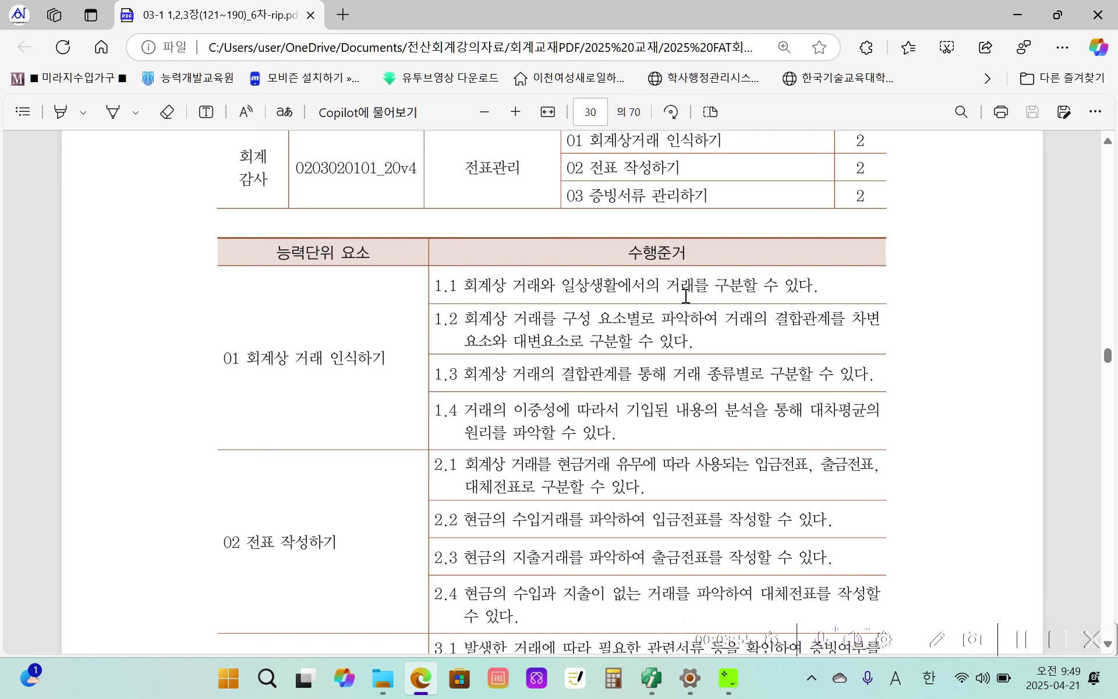
scroll(583, 495, "down", 5)
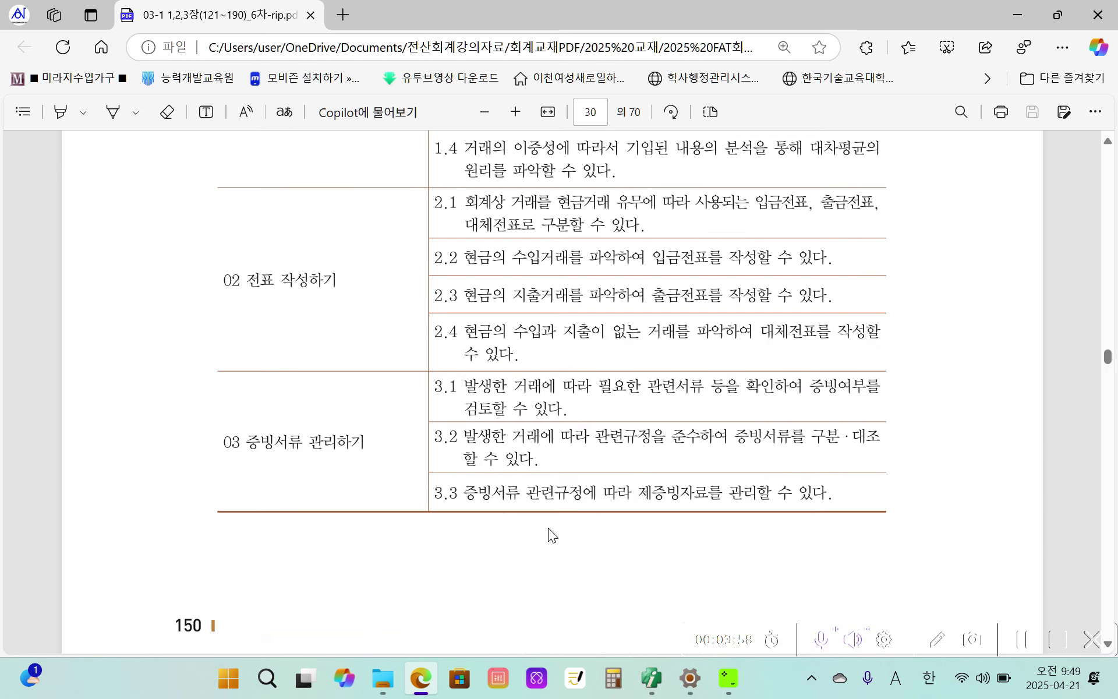
scroll(573, 459, "down", 5)
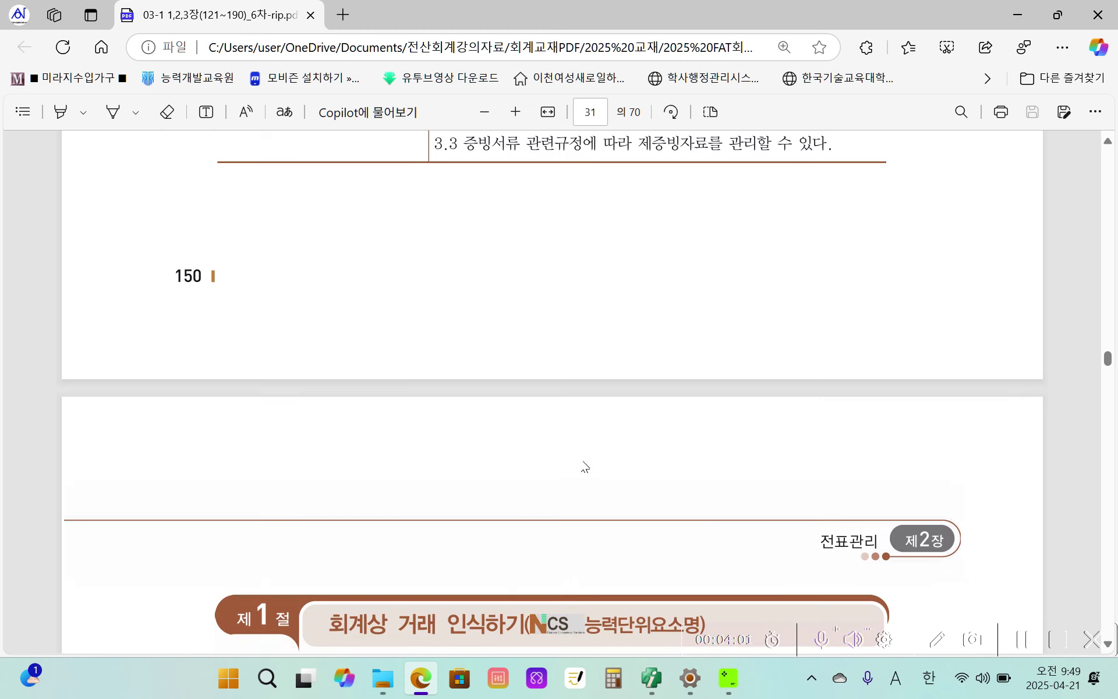
scroll(582, 460, "up", 10)
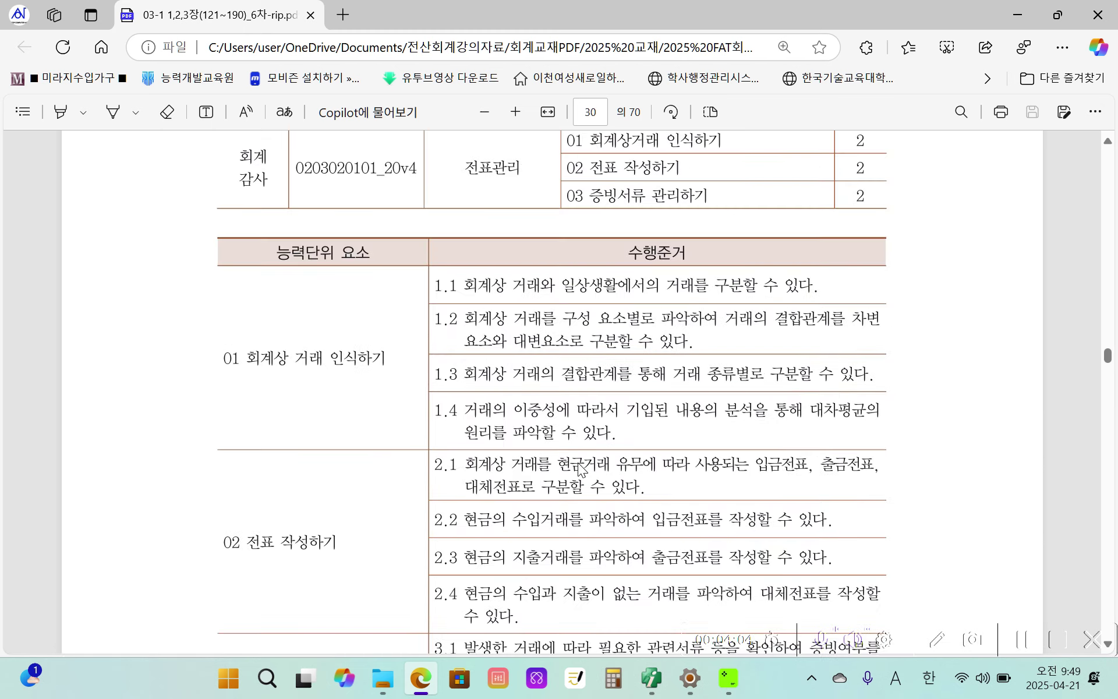
scroll(579, 464, "up", 4)
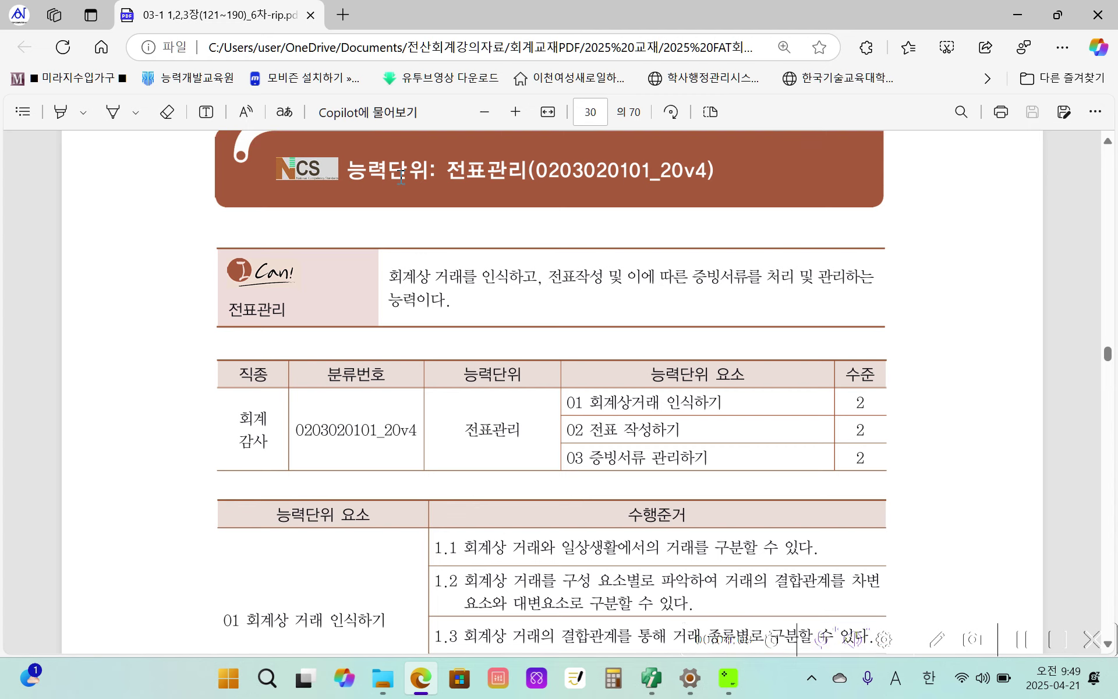
Step: Circle the NCS classification code in the 전표관리 heading with the screen pen
left_click_drag(535, 170, 705, 167)
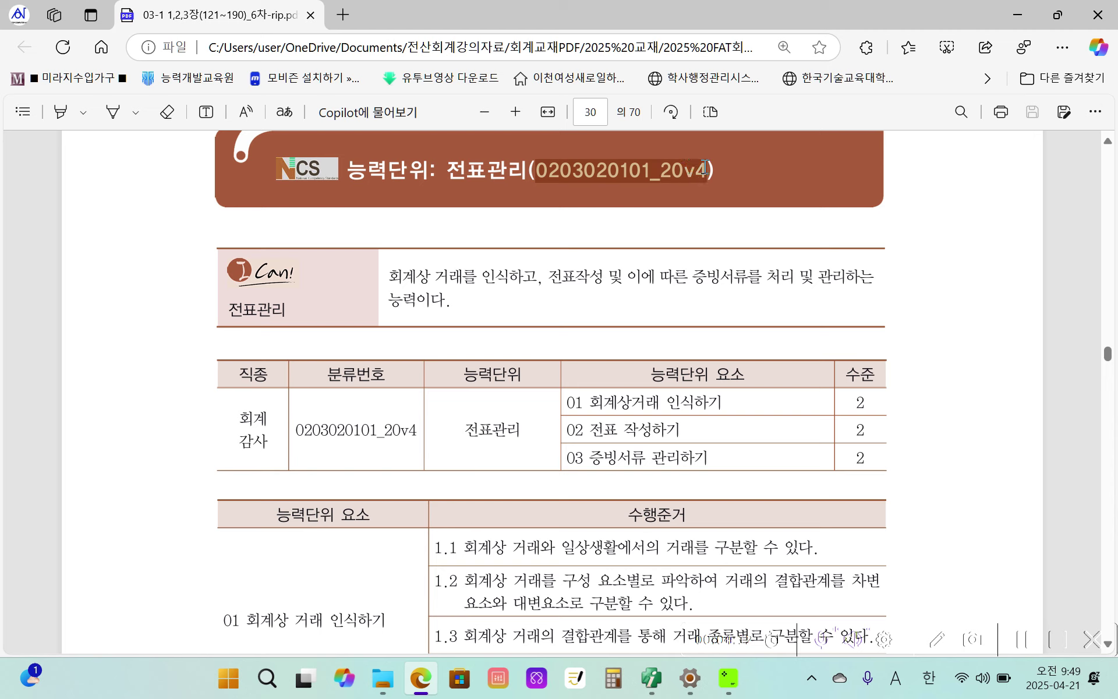
left_click(677, 198)
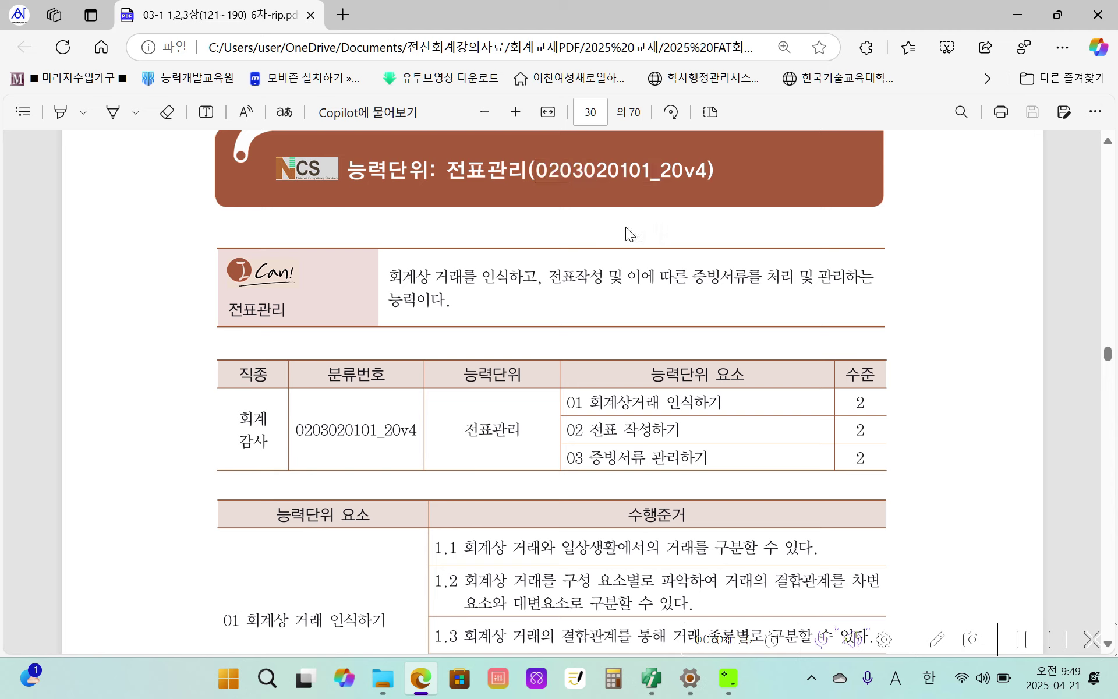
key("ctrl+2")
mouse_move(536, 144)
left_mouse_down()
mouse_move(528, 203)
mouse_move(749, 184)
mouse_move(580, 137)
mouse_move(526, 152)
left_mouse_up()
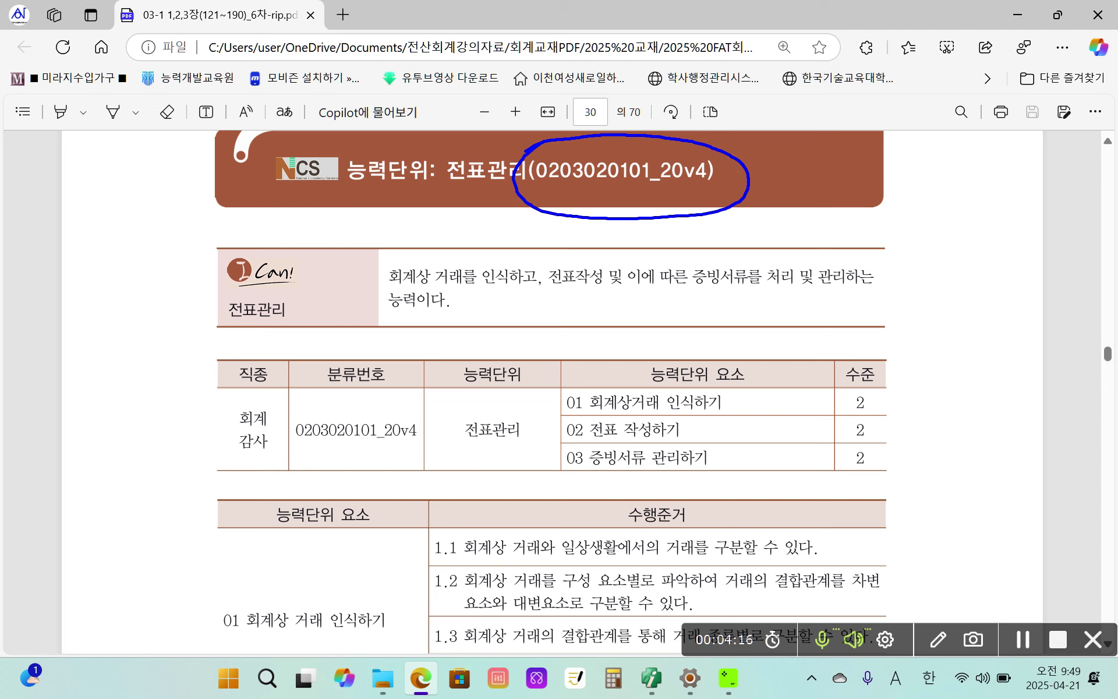
Step: Handwrite the web address NCS.go.kr across the description below the 전표관리 heading with the screen pen, and clear the ink
mouse_move(347, 271)
left_mouse_down()
mouse_move(332, 303)
mouse_move(373, 283)
mouse_move(408, 310)
mouse_move(451, 309)
mouse_move(435, 318)
left_mouse_up()
left_click_drag(477, 321, 481, 333)
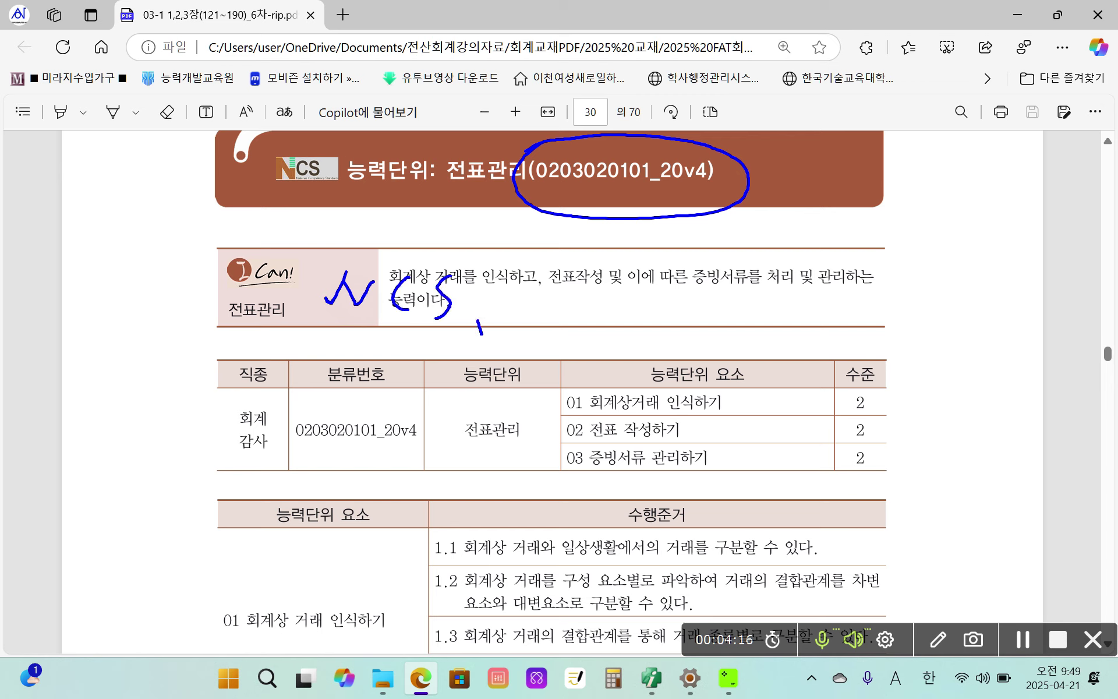
mouse_move(550, 291)
left_mouse_down()
mouse_move(531, 357)
mouse_move(581, 317)
left_mouse_up()
mouse_move(581, 291)
left_mouse_down()
mouse_move(596, 303)
mouse_move(582, 319)
left_mouse_up()
left_click_drag(625, 319, 628, 332)
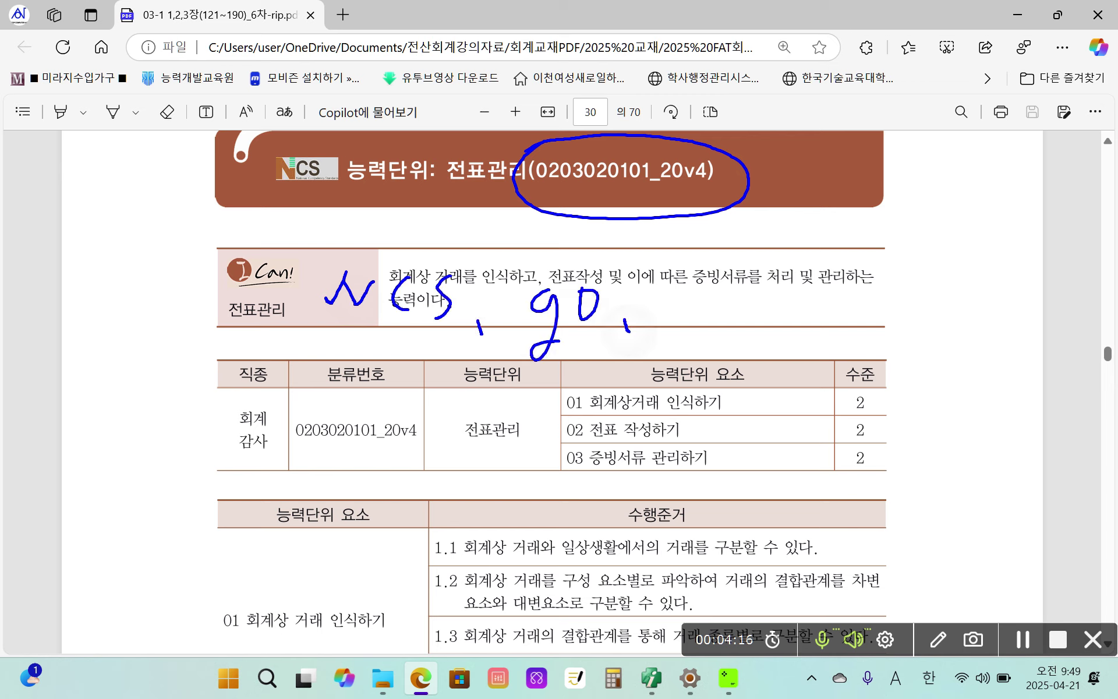
left_click_drag(679, 286, 678, 332)
mouse_move(715, 300)
left_mouse_down()
mouse_move(685, 316)
mouse_move(707, 335)
mouse_move(728, 339)
mouse_move(754, 320)
left_mouse_up()
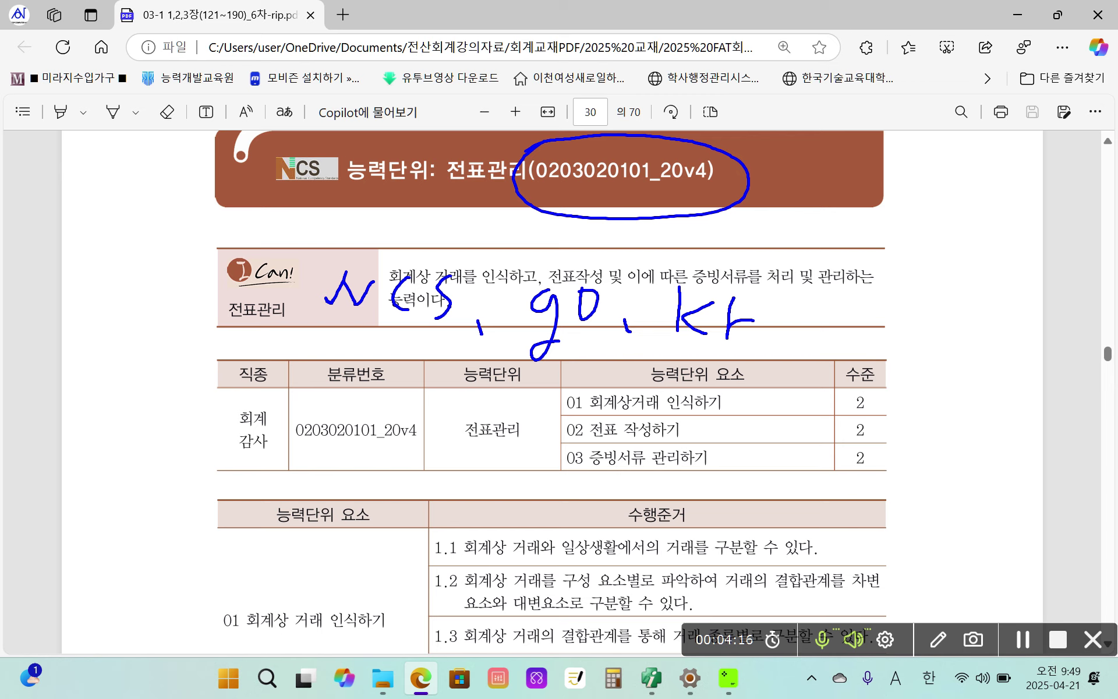
key("Escape")
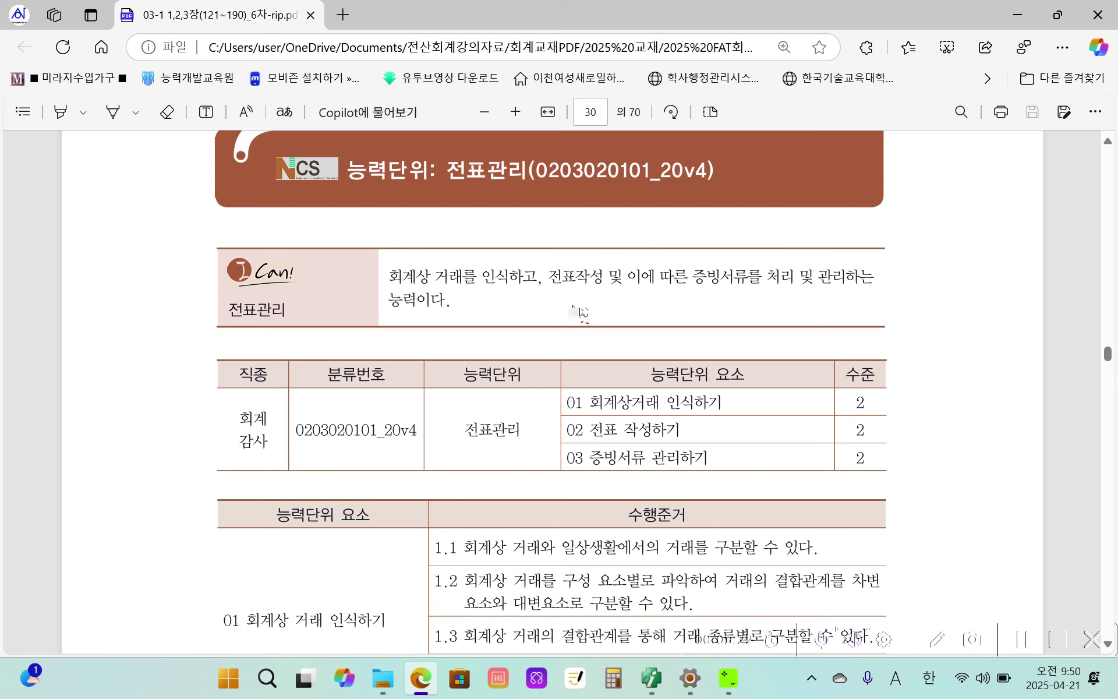
Step: On page 31, circle heading 01 회계상 거래와 일상생활에서의 거래, box and star the definition sentence below it, and clear the ink
scroll(586, 301, "down", 6)
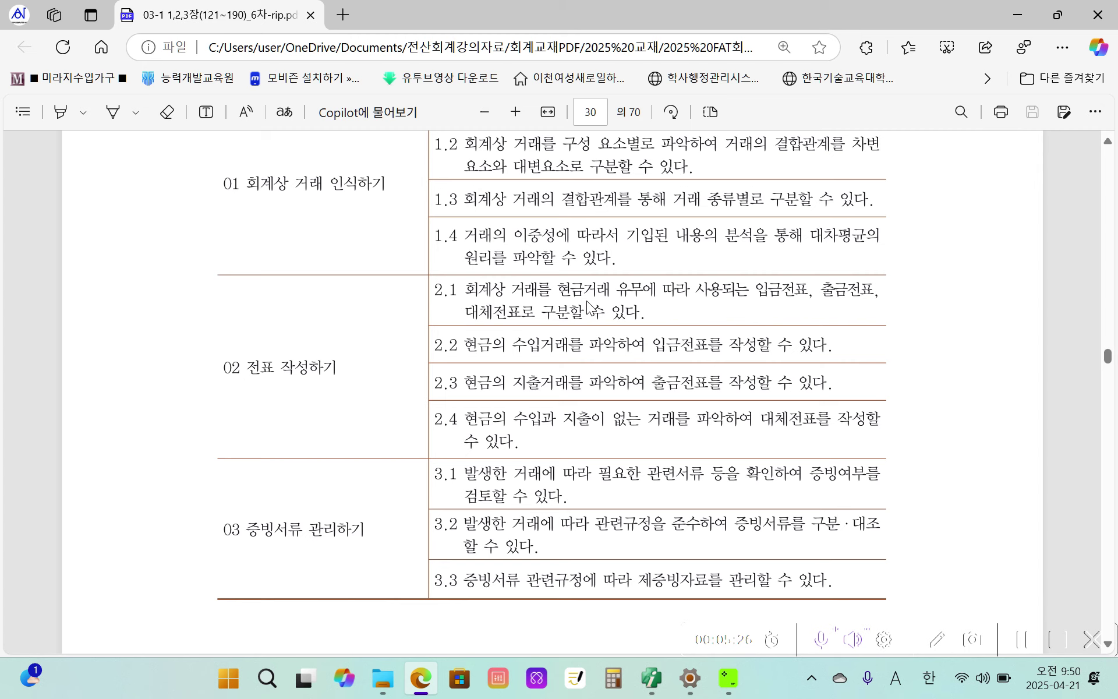
scroll(586, 301, "down", 10)
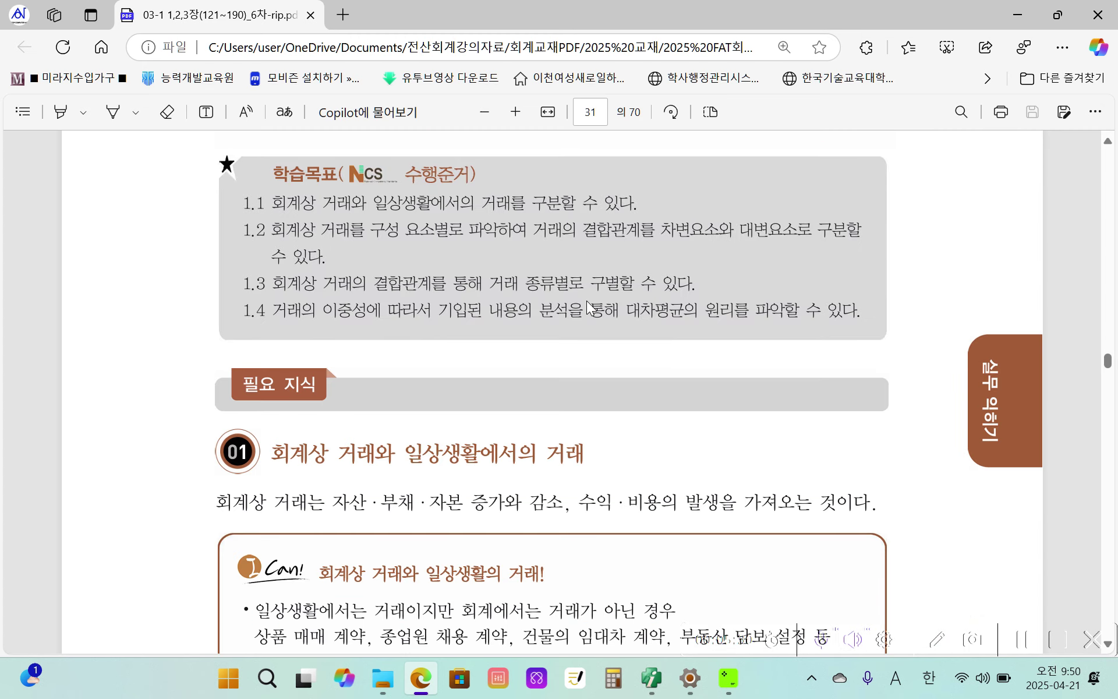
scroll(586, 301, "down", 3)
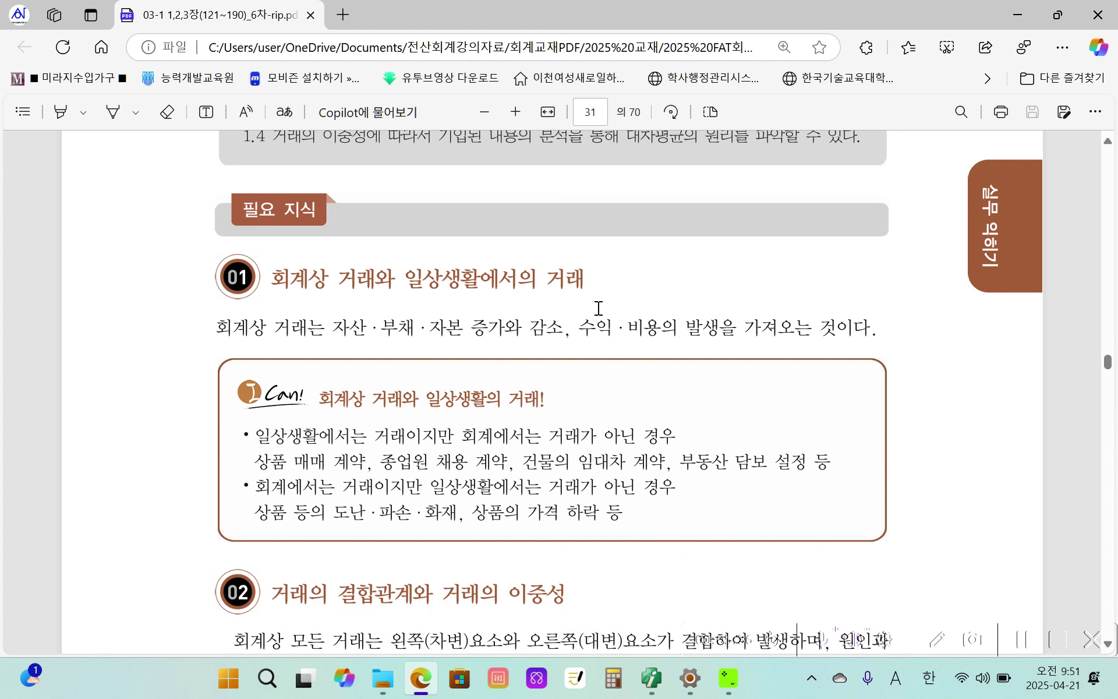
scroll(594, 309, "down", 5)
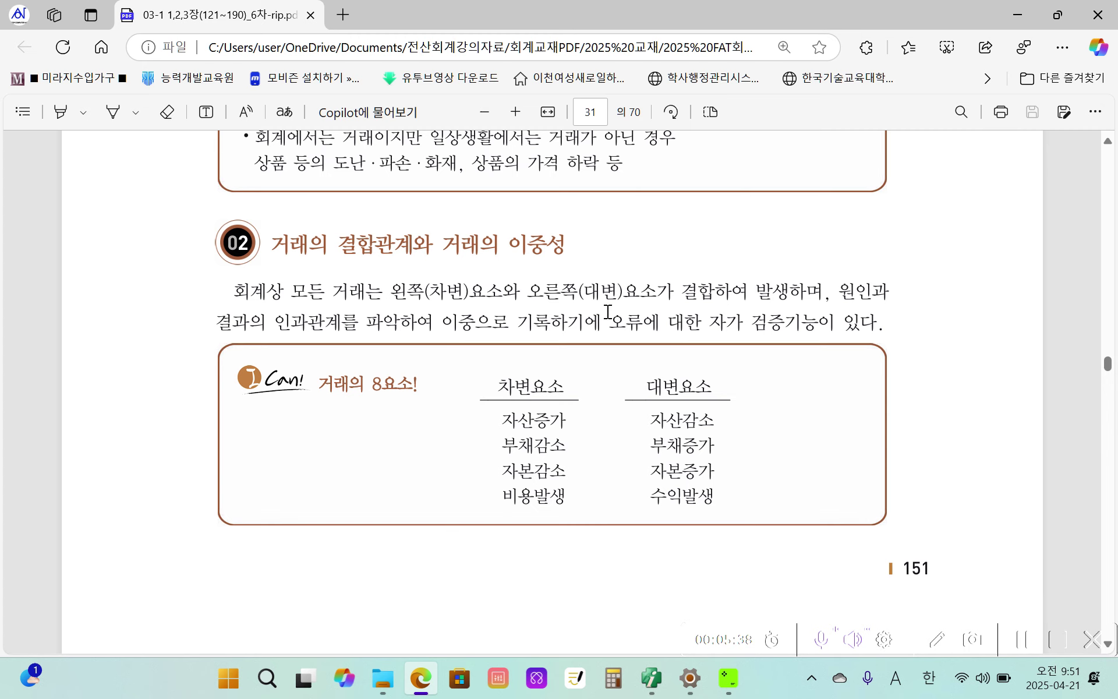
scroll(607, 313, "up", 9)
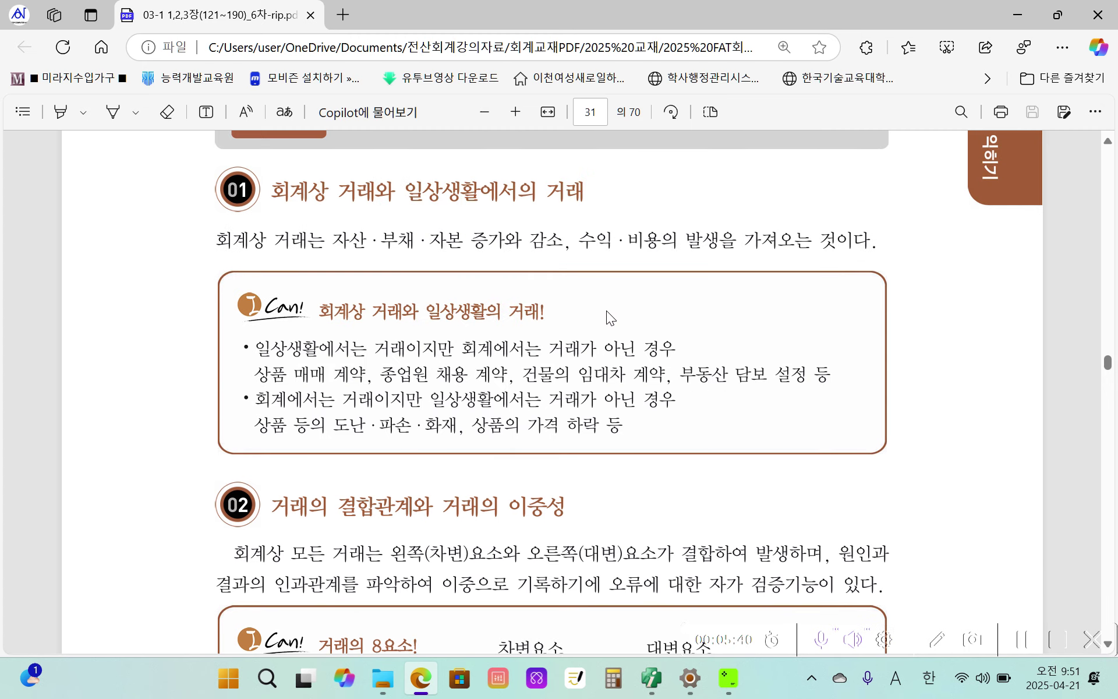
scroll(607, 312, "down", 4)
mouse_move(275, 153)
left_mouse_down()
mouse_move(306, 232)
mouse_move(649, 206)
mouse_move(288, 147)
mouse_move(208, 178)
left_mouse_up()
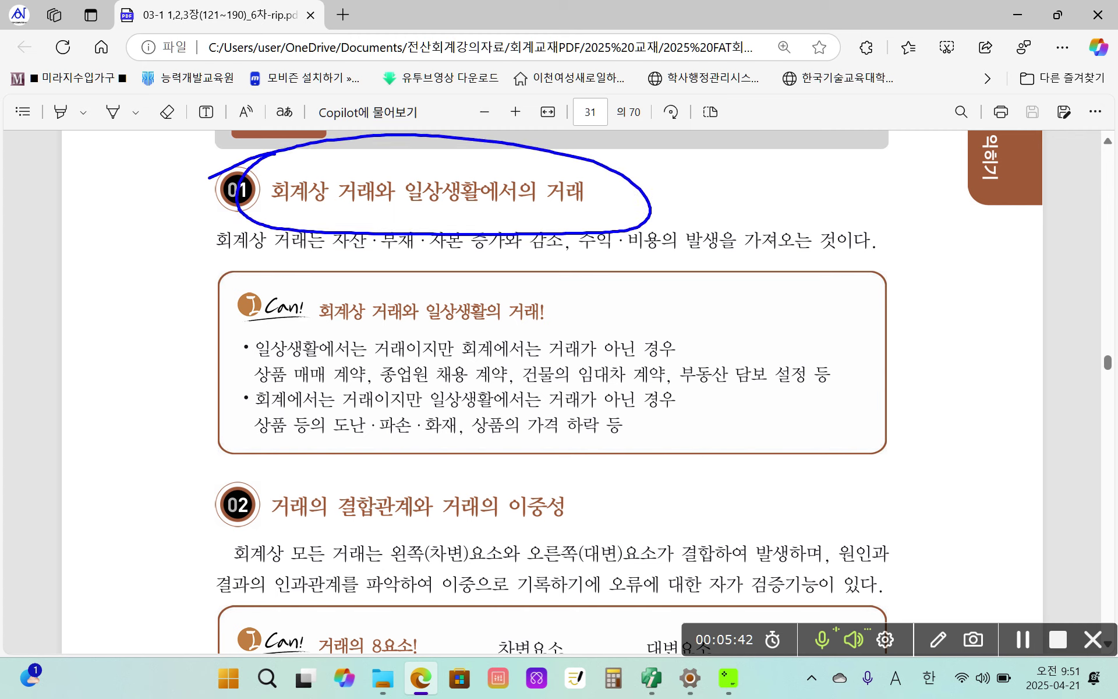
mouse_move(192, 227)
left_mouse_down()
mouse_move(280, 262)
mouse_move(795, 280)
mouse_move(798, 216)
mouse_move(190, 226)
left_mouse_up()
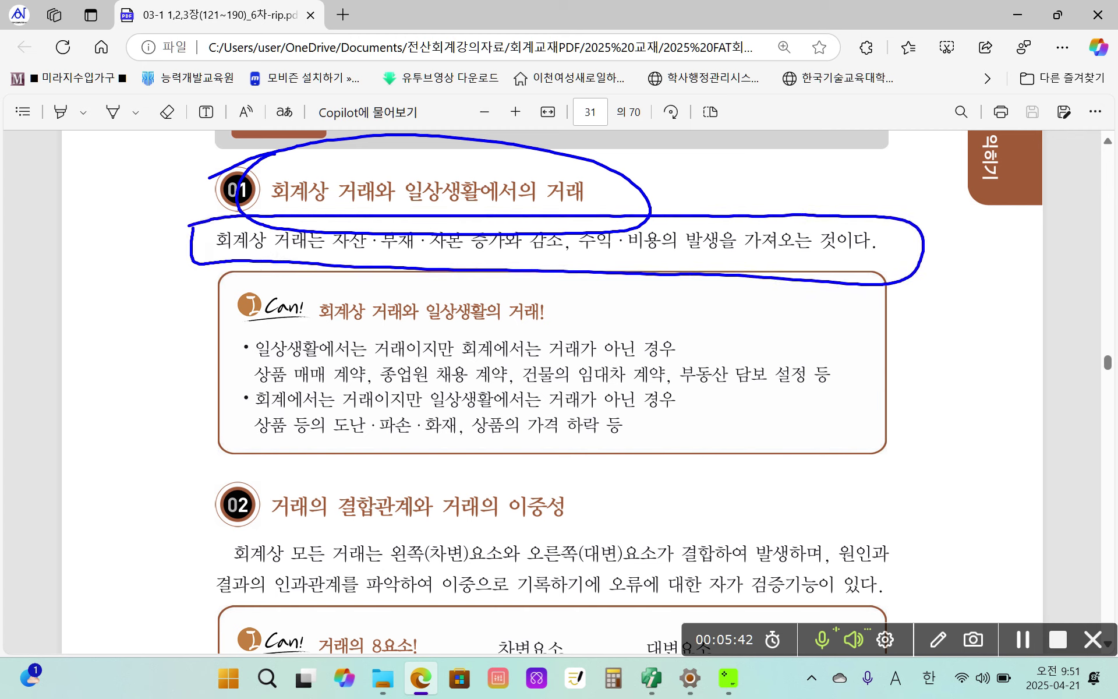
mouse_move(108, 268)
left_mouse_down()
mouse_move(143, 226)
mouse_move(162, 273)
mouse_move(111, 266)
left_mouse_up()
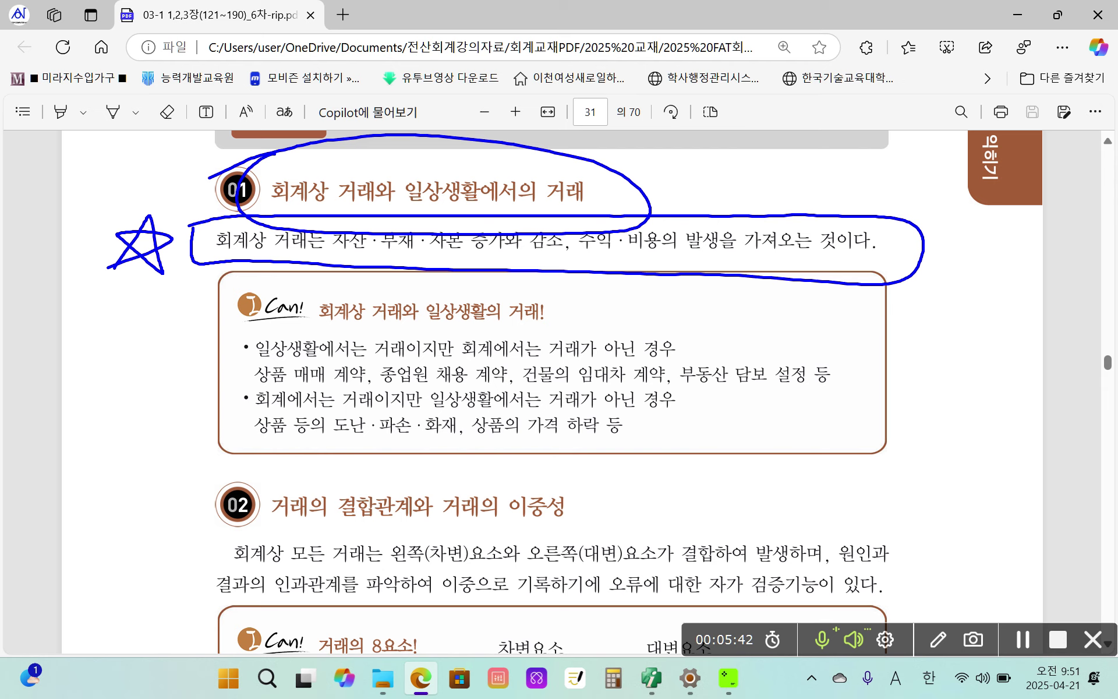
mouse_move(667, 274)
left_mouse_down()
mouse_move(571, 261)
mouse_move(664, 263)
mouse_move(656, 267)
left_mouse_up()
mouse_move(372, 279)
left_mouse_down()
mouse_move(323, 230)
mouse_move(437, 269)
mouse_move(346, 279)
left_mouse_up()
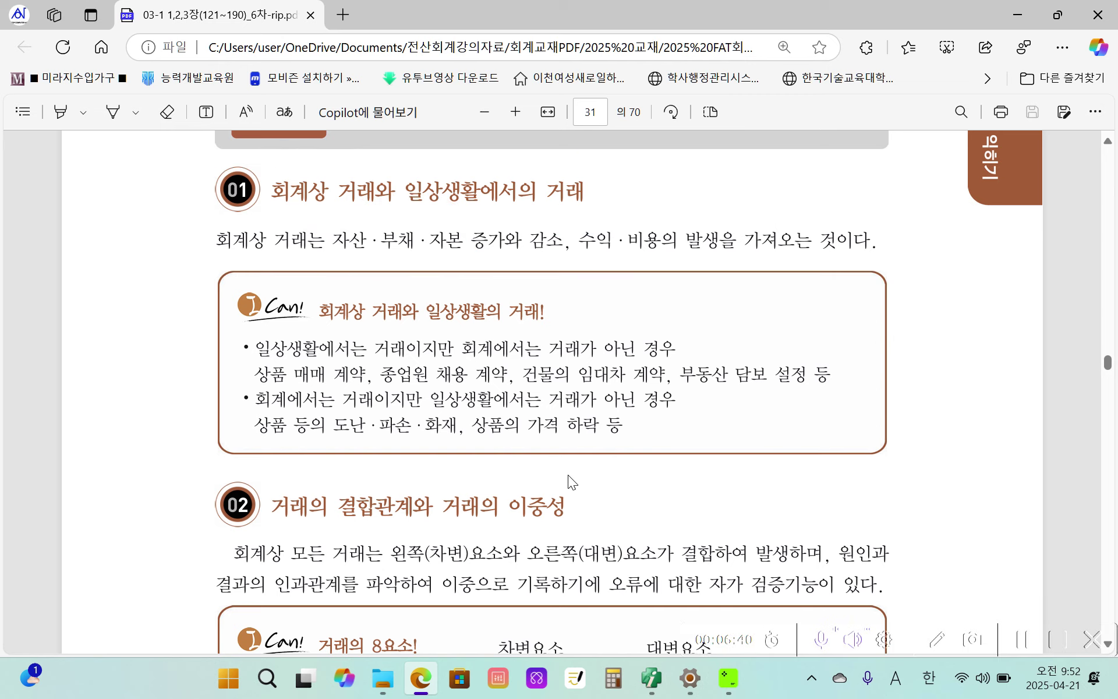
Step: Circle 거래의 8요소 in red on page 31, underline it in blue, and add a circled 1 beside its box
scroll(565, 469, "down", 7)
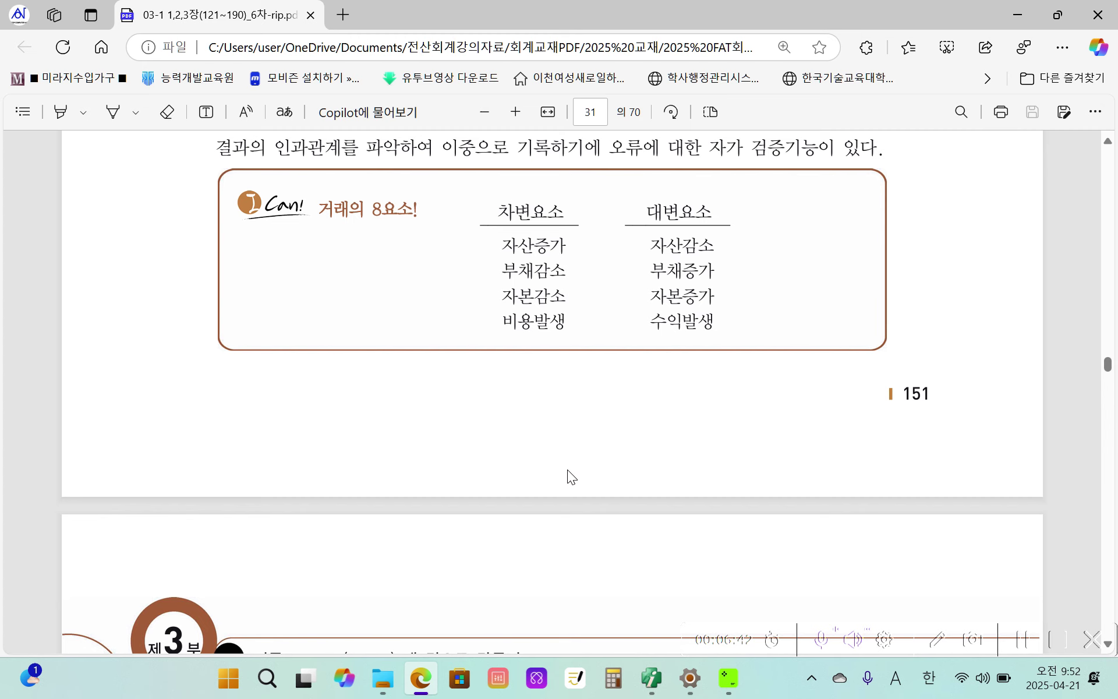
scroll(568, 469, "up", 3)
key("ctrl+2")
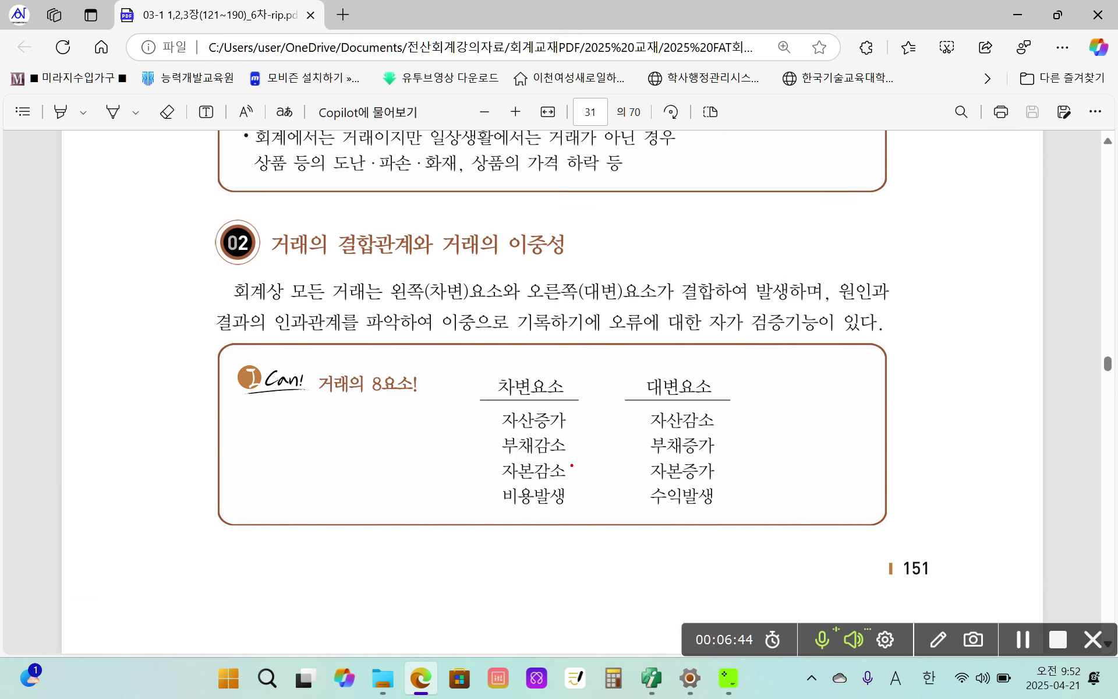
mouse_move(348, 438)
left_mouse_down()
mouse_move(294, 416)
mouse_move(407, 442)
mouse_move(359, 451)
left_mouse_up()
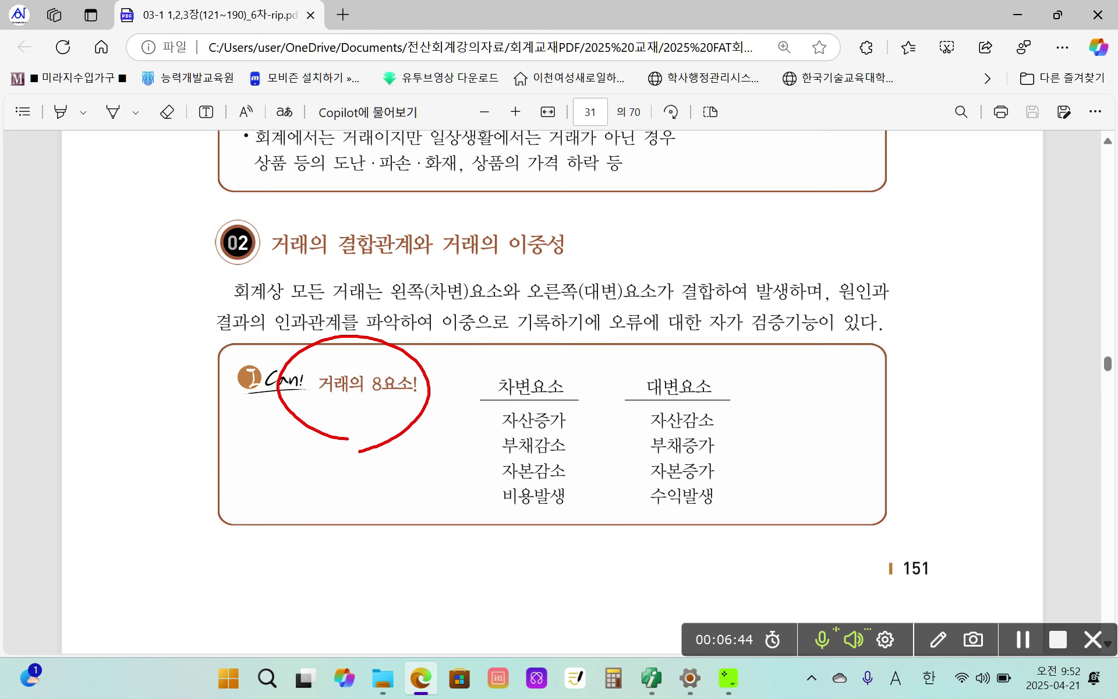
left_click_drag(264, 409, 437, 408)
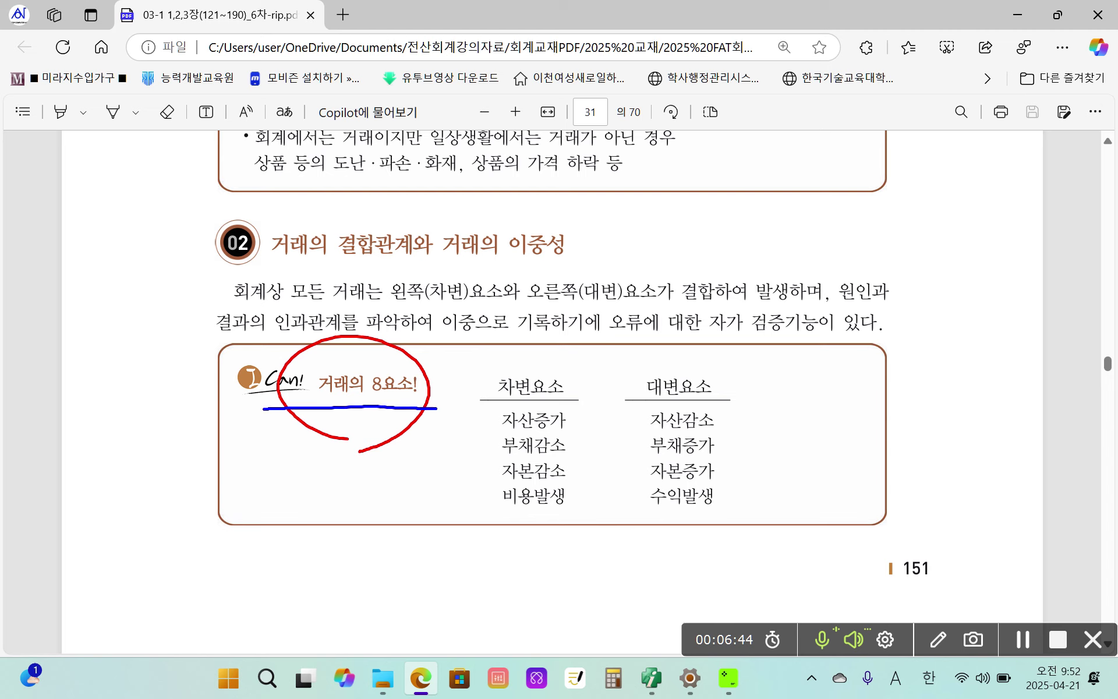
left_click_drag(253, 416, 418, 407)
mouse_move(183, 403)
left_mouse_down()
mouse_move(165, 431)
mouse_move(175, 464)
mouse_move(205, 448)
left_mouse_up()
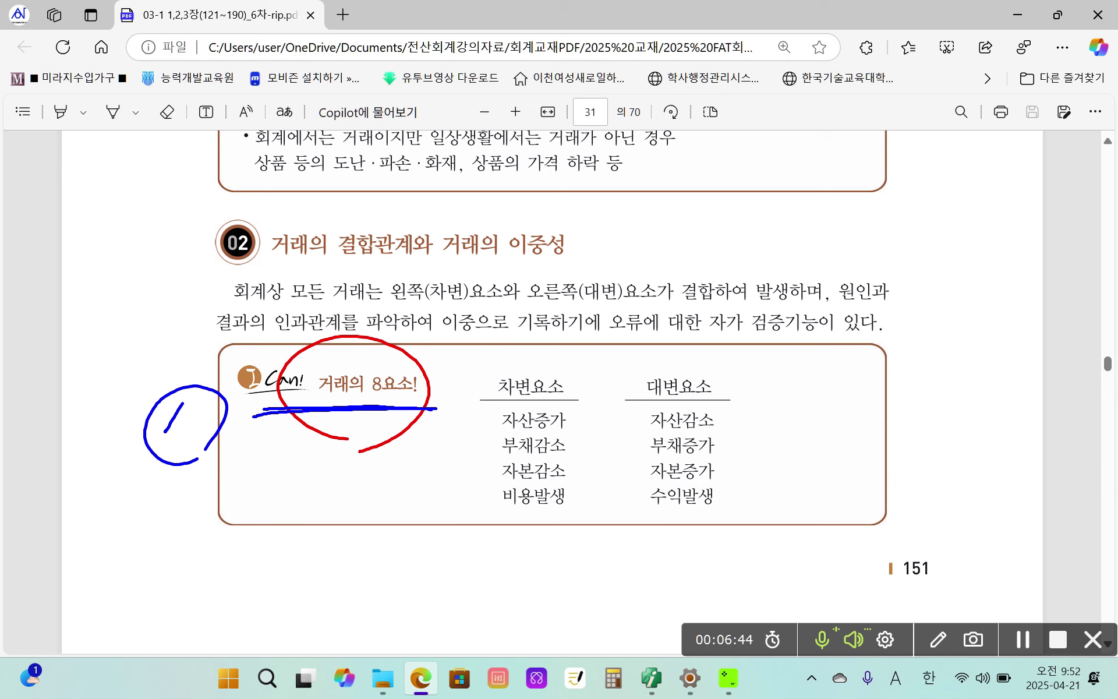
Step: Frame the 차변요소 and 대변요소 columns with a dividing line and a rule under their headings, and clear the ink
mouse_move(456, 354)
left_mouse_down()
mouse_move(495, 556)
mouse_move(757, 519)
mouse_move(568, 356)
mouse_move(469, 365)
left_mouse_up()
left_click_drag(605, 361, 602, 571)
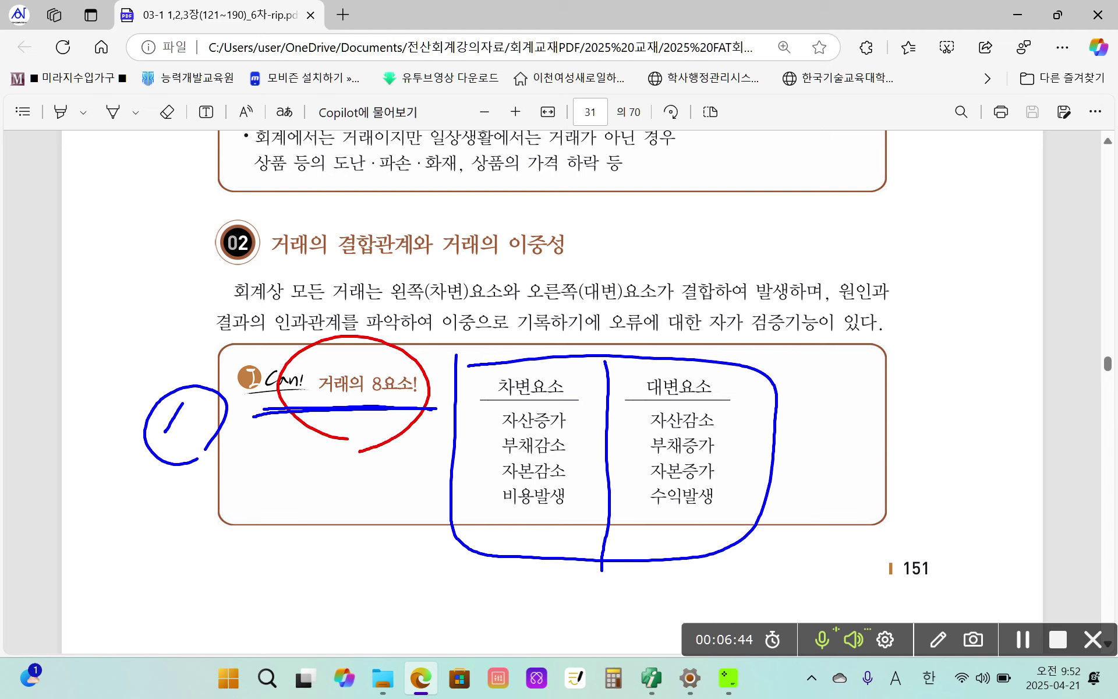
left_click_drag(463, 409, 768, 408)
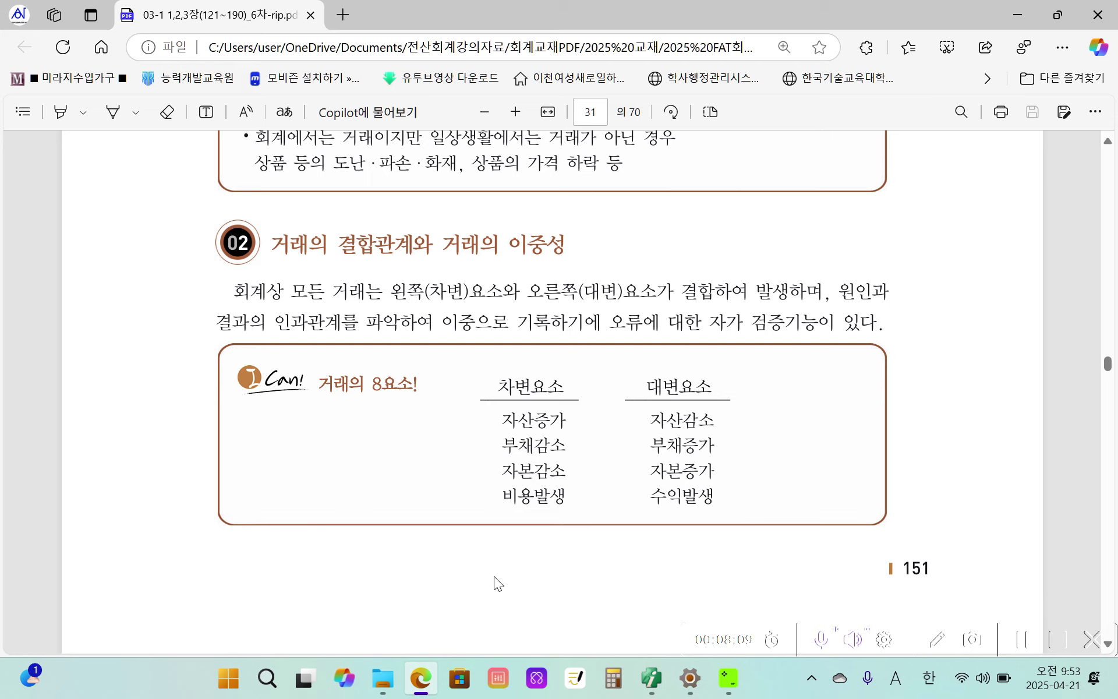
Step: Skim page 32 as far as the 일반전표입력 tips, and frame heading 01 일반전표입력 with the screen pen
scroll(495, 582, "down", 8)
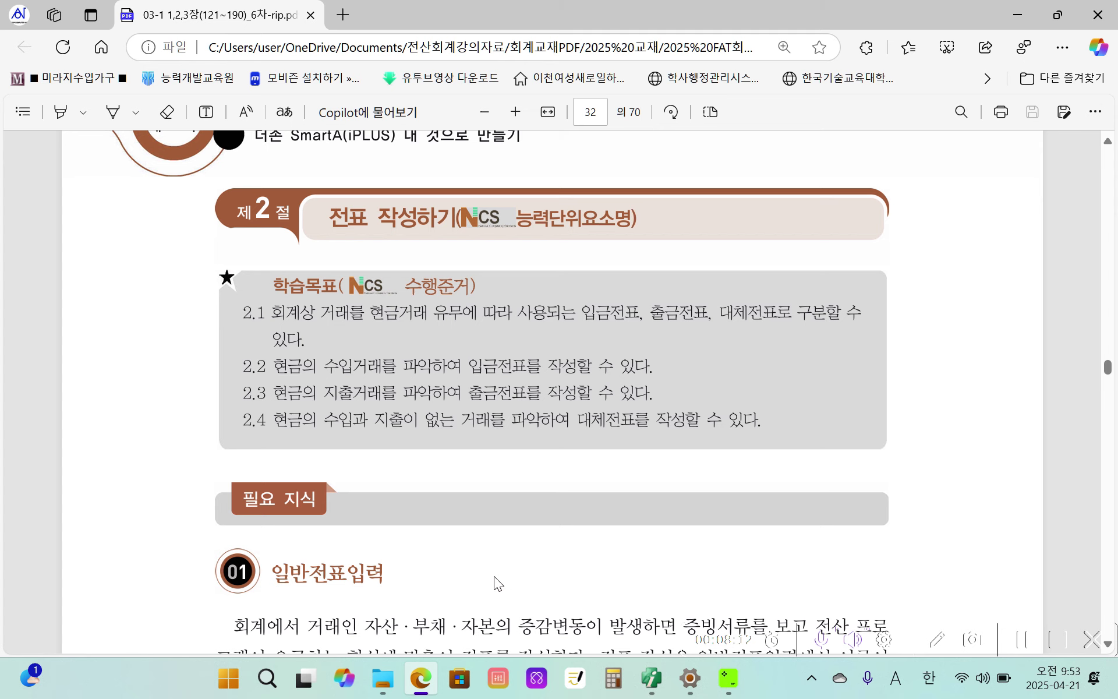
scroll(494, 576, "down", 5)
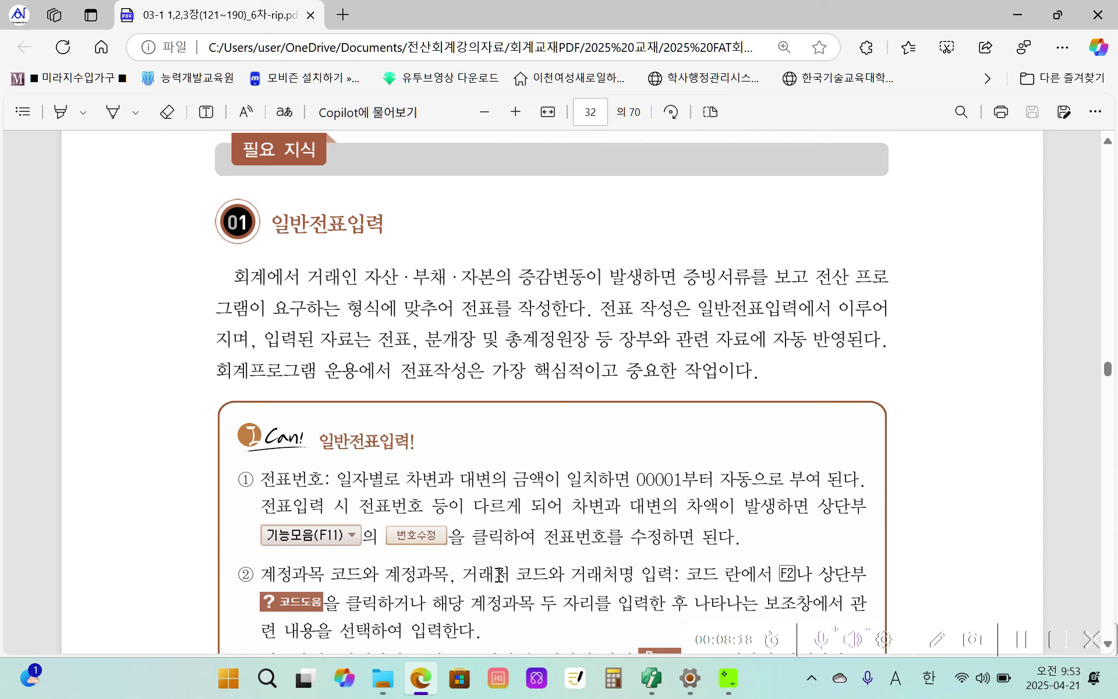
scroll(499, 573, "down", 3)
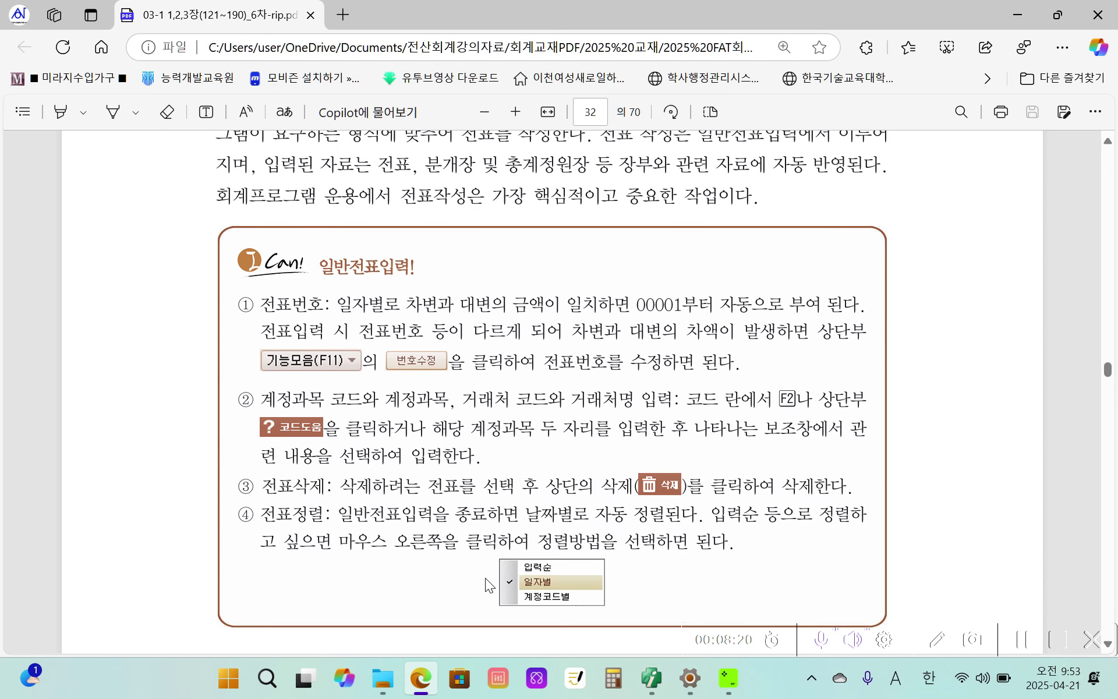
scroll(484, 578, "up", 2)
scroll(471, 579, "up", 3)
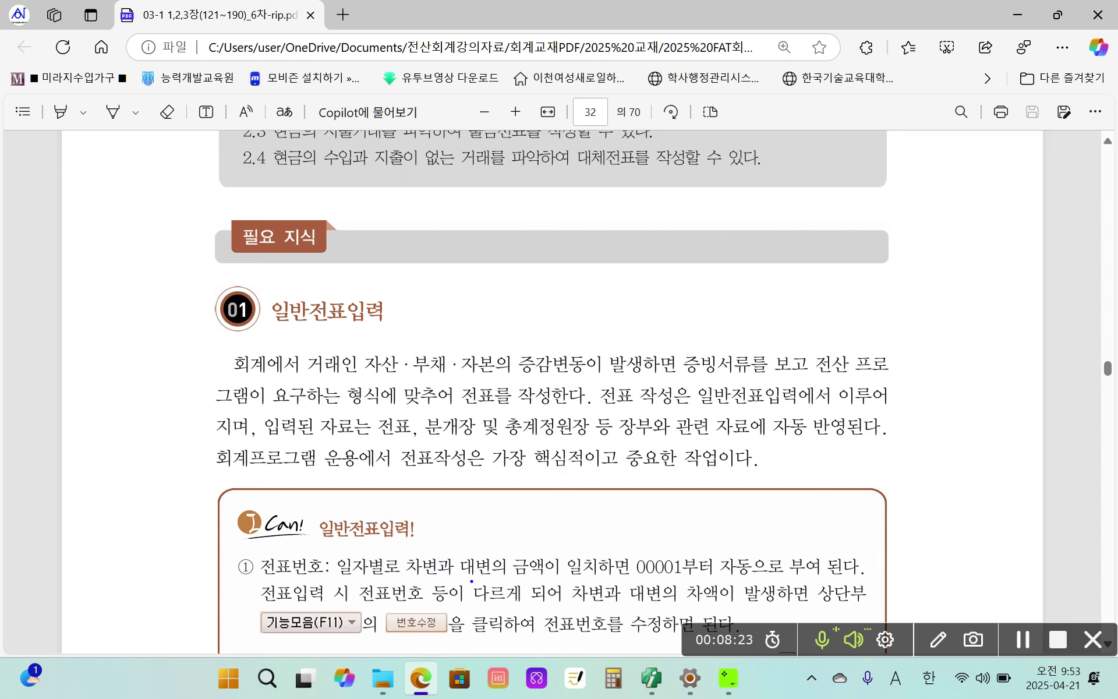
mouse_move(211, 294)
left_mouse_down()
mouse_move(294, 344)
mouse_move(426, 297)
mouse_move(227, 277)
mouse_move(200, 287)
left_mouse_up()
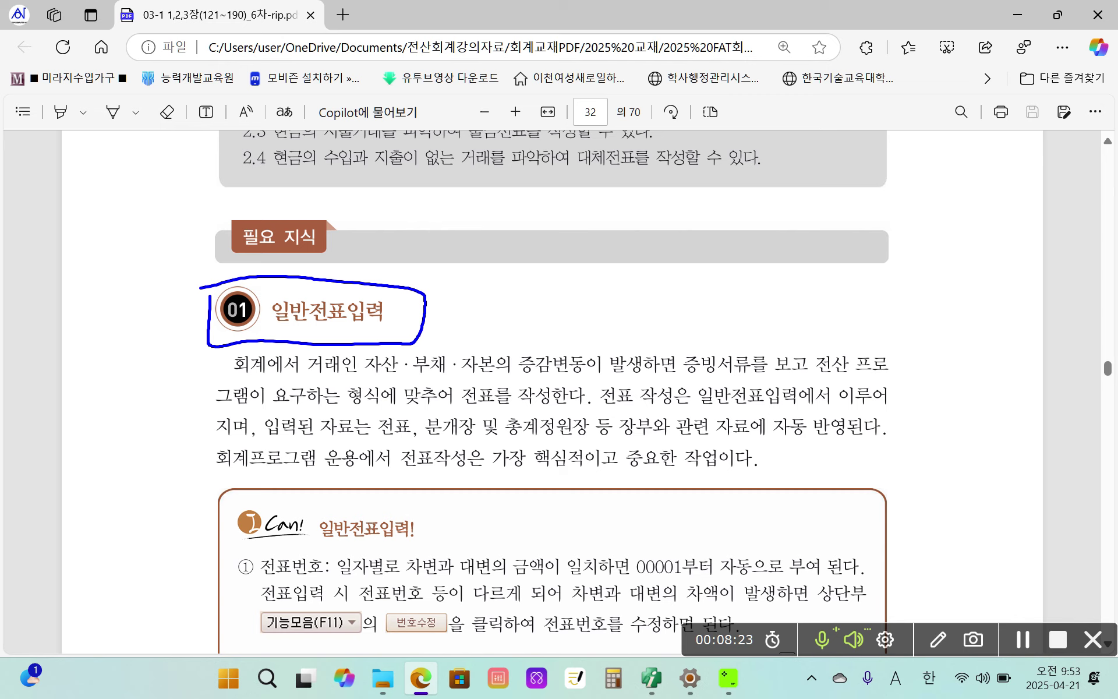
left_click_drag(465, 262, 465, 293)
left_click_drag(488, 254, 472, 291)
left_click_drag(442, 308, 497, 304)
left_click_drag(473, 310, 472, 330)
mouse_move(491, 303)
left_mouse_down()
mouse_move(512, 301)
mouse_move(504, 319)
left_mouse_up()
mouse_move(526, 286)
left_mouse_down()
mouse_move(525, 324)
mouse_move(538, 309)
left_mouse_up()
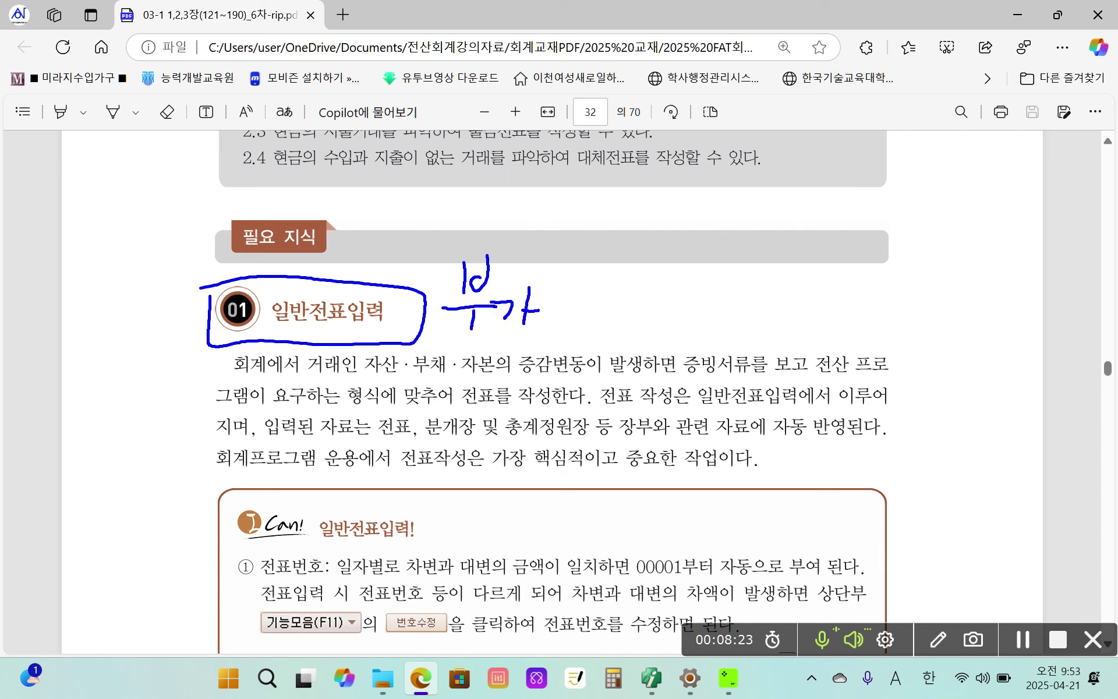
key("ctrl+z")
left_click_drag(516, 310, 545, 304)
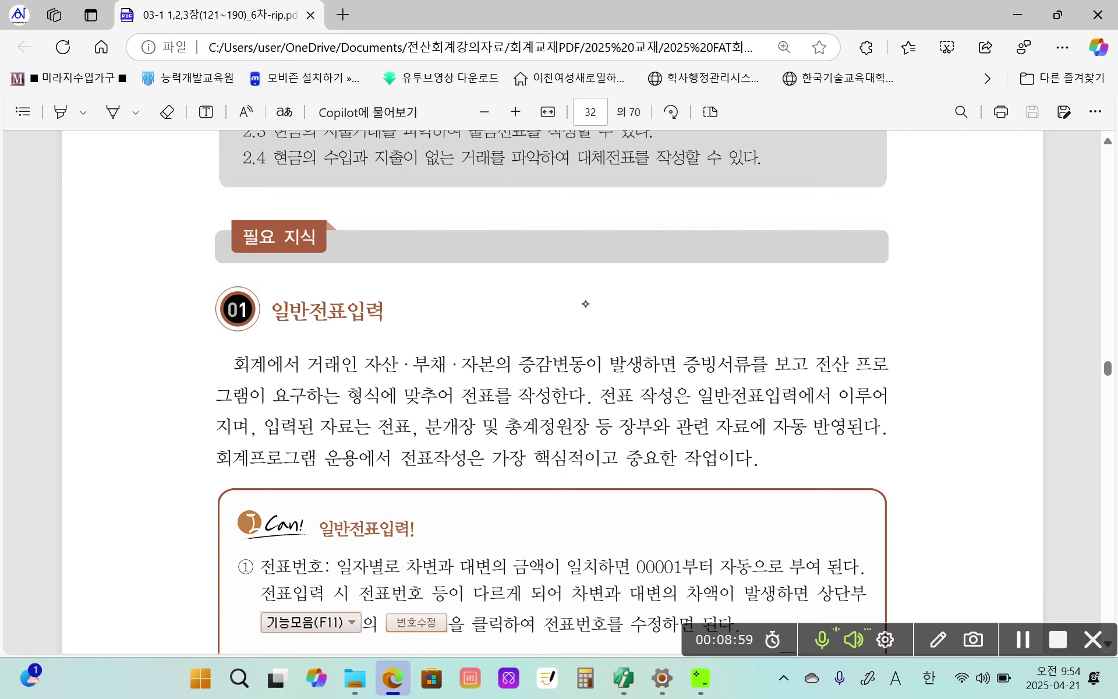
Step: Handwrite 부가가치세 신고서에 beside the 일반전표입력 heading with the screen pen
mouse_move(405, 260)
left_mouse_down()
mouse_move(403, 292)
mouse_move(426, 286)
left_mouse_up()
mouse_move(424, 270)
left_mouse_down()
mouse_move(416, 285)
mouse_move(446, 307)
mouse_move(425, 332)
left_mouse_up()
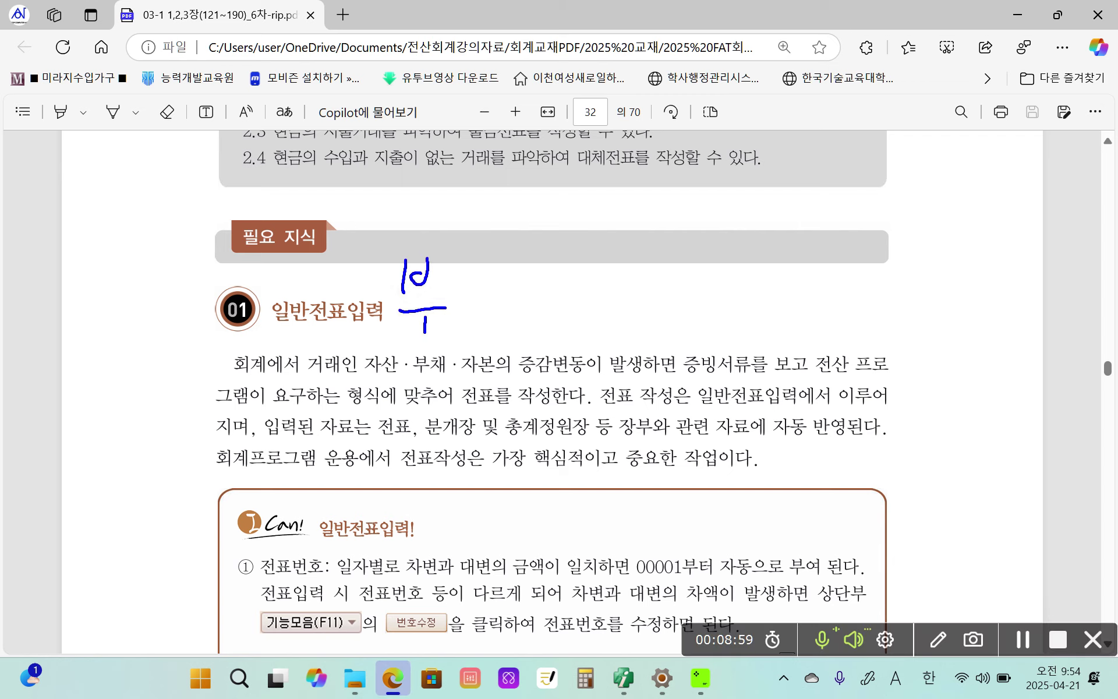
mouse_move(448, 292)
left_mouse_down()
mouse_move(450, 320)
mouse_move(478, 328)
mouse_move(491, 311)
left_mouse_up()
left_click_drag(503, 317, 513, 291)
mouse_move(526, 282)
left_mouse_down()
mouse_move(525, 330)
mouse_move(541, 310)
left_mouse_up()
left_click_drag(555, 272, 570, 321)
left_click_drag(584, 285, 584, 330)
mouse_move(612, 290)
left_mouse_down()
mouse_move(597, 313)
mouse_move(612, 318)
left_mouse_up()
mouse_move(613, 309)
left_mouse_down()
mouse_move(624, 308)
mouse_move(625, 322)
left_mouse_up()
left_click_drag(632, 294, 633, 329)
mouse_move(696, 289)
left_mouse_down()
mouse_move(667, 314)
mouse_move(703, 314)
left_mouse_up()
left_click_drag(721, 294, 720, 329)
mouse_move(722, 277)
left_mouse_down()
mouse_move(732, 324)
mouse_move(751, 305)
left_mouse_up()
left_click_drag(728, 322, 751, 320)
mouse_move(751, 293)
left_mouse_down()
mouse_move(766, 318)
mouse_move(756, 313)
left_mouse_up()
left_click_drag(760, 319, 781, 309)
mouse_move(785, 290)
left_mouse_down()
mouse_move(786, 334)
mouse_move(811, 296)
mouse_move(843, 330)
left_mouse_up()
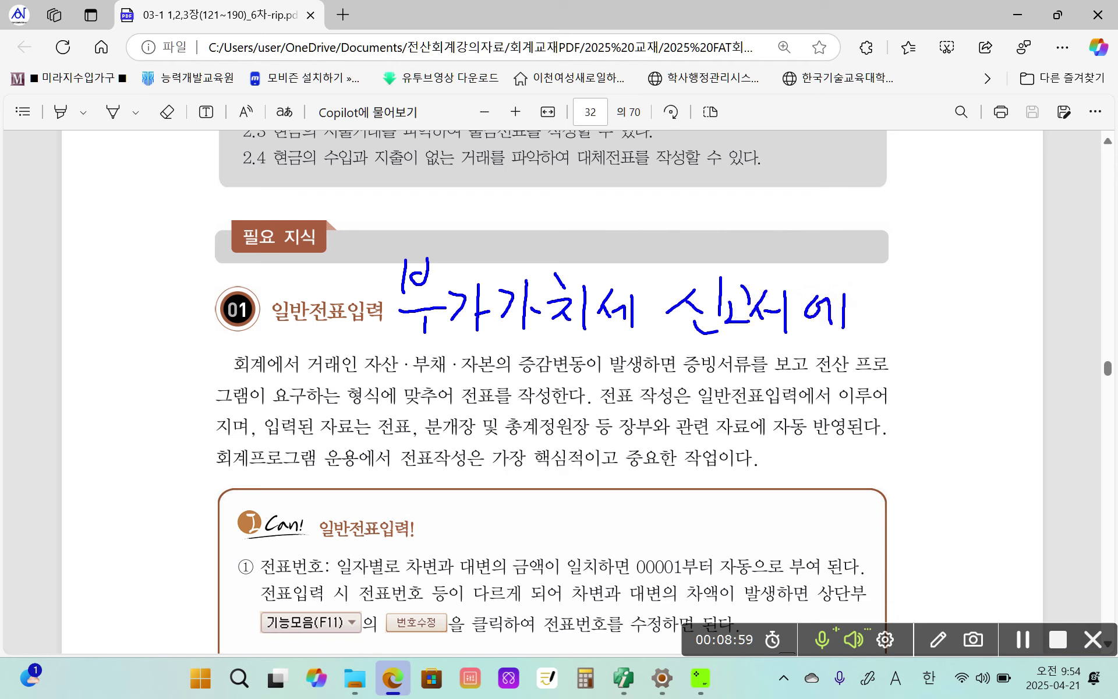
Step: Undo the latest pen strokes back through the trailing 에, leaving the note as 부가가치세 신고서
mouse_move(897, 278)
left_mouse_down()
mouse_move(897, 308)
mouse_move(920, 307)
left_mouse_up()
mouse_move(928, 265)
left_mouse_down()
mouse_move(930, 307)
mouse_move(947, 289)
left_mouse_up()
key("ctrl+z")
key("ctrl+z")
key("ctrl+z")
key("ctrl+z")
key("ctrl+z")
key("ctrl+z")
key("ctrl+z")
Step: Continue the first line of the handwritten note with 작성과
mouse_move(842, 275)
left_mouse_down()
mouse_move(832, 297)
mouse_move(880, 298)
left_mouse_up()
mouse_move(882, 284)
left_mouse_down()
mouse_move(893, 282)
mouse_move(881, 331)
mouse_move(897, 302)
mouse_move(917, 305)
left_mouse_up()
mouse_move(912, 292)
left_mouse_down()
mouse_move(931, 283)
mouse_move(932, 311)
left_mouse_up()
mouse_move(926, 310)
left_mouse_down()
mouse_move(966, 303)
mouse_move(952, 318)
left_mouse_up()
left_click_drag(964, 296, 985, 327)
left_click_drag(986, 309, 1007, 309)
Step: Handwrite 관련없는 전표 as the second line of the note
mouse_move(420, 366)
left_mouse_down()
mouse_move(427, 386)
mouse_move(429, 359)
left_mouse_up()
left_click_drag(406, 390, 431, 389)
mouse_move(446, 357)
left_mouse_down()
mouse_move(447, 390)
mouse_move(470, 370)
mouse_move(454, 416)
left_mouse_up()
mouse_move(469, 369)
left_mouse_down()
mouse_move(517, 381)
mouse_move(502, 393)
left_mouse_up()
mouse_move(531, 361)
left_mouse_down()
mouse_move(533, 396)
mouse_move(551, 394)
left_mouse_up()
mouse_move(570, 371)
left_mouse_down()
mouse_move(558, 385)
mouse_move(599, 365)
left_mouse_up()
left_click_drag(568, 385, 582, 405)
left_click_drag(574, 402, 589, 400)
mouse_move(600, 393)
left_mouse_down()
mouse_move(611, 405)
mouse_move(638, 375)
left_mouse_up()
mouse_move(616, 396)
left_mouse_down()
mouse_move(648, 384)
mouse_move(638, 413)
left_mouse_up()
left_click_drag(667, 375, 671, 394)
mouse_move(684, 382)
left_mouse_down()
mouse_move(697, 398)
mouse_move(715, 394)
left_mouse_up()
mouse_move(692, 407)
left_mouse_down()
mouse_move(699, 421)
mouse_move(720, 415)
left_mouse_up()
left_click_drag(720, 378, 752, 401)
mouse_move(741, 403)
left_mouse_down()
mouse_move(742, 416)
mouse_move(756, 414)
left_mouse_up()
left_click_drag(751, 424, 780, 417)
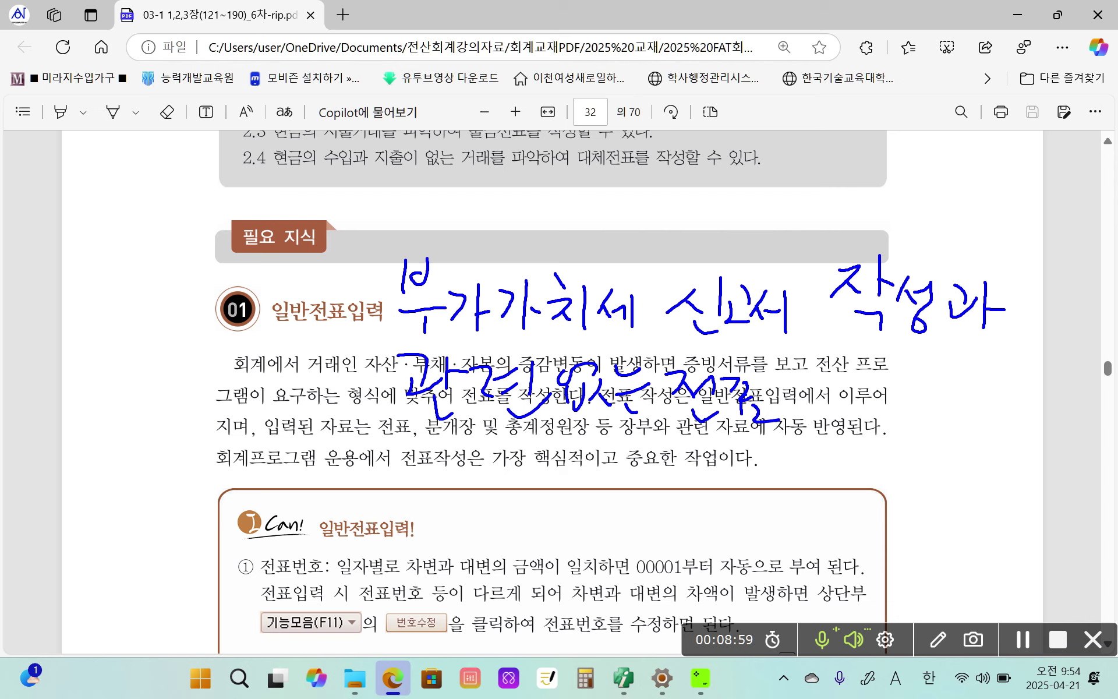
Step: Redo the closing stroke of 전표, circle the whole handwritten note, and clear the ink
key("ctrl+z")
mouse_move(482, 479)
left_mouse_down()
mouse_move(396, 236)
mouse_move(1027, 338)
mouse_move(679, 504)
mouse_move(519, 523)
left_mouse_up()
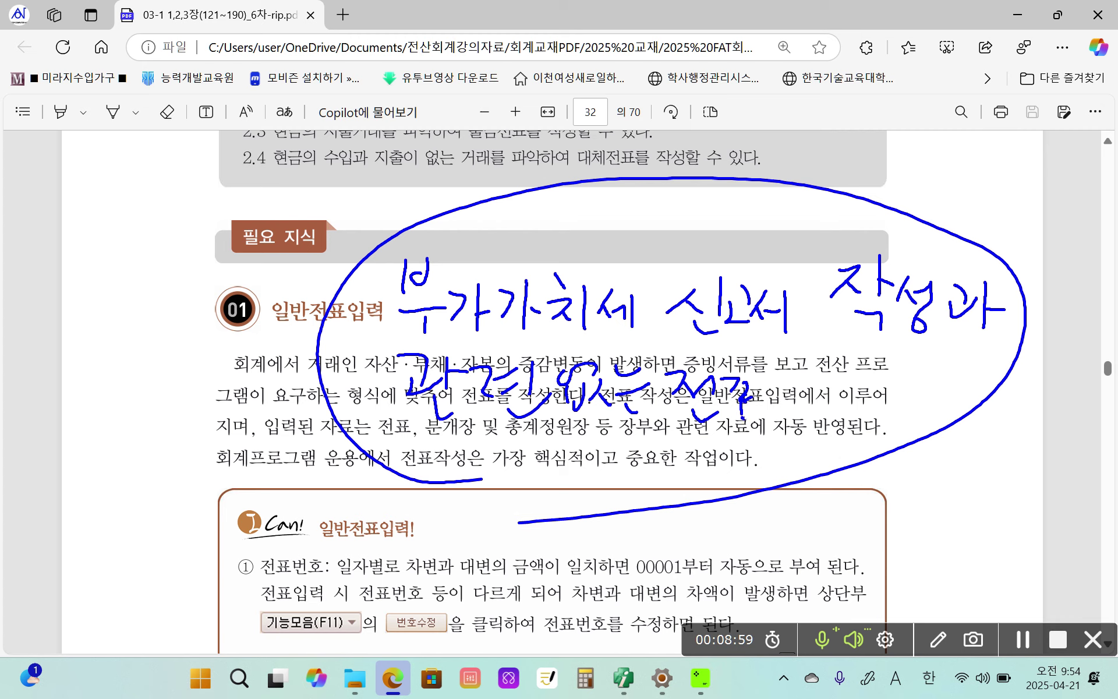
left_click_drag(728, 420, 773, 415)
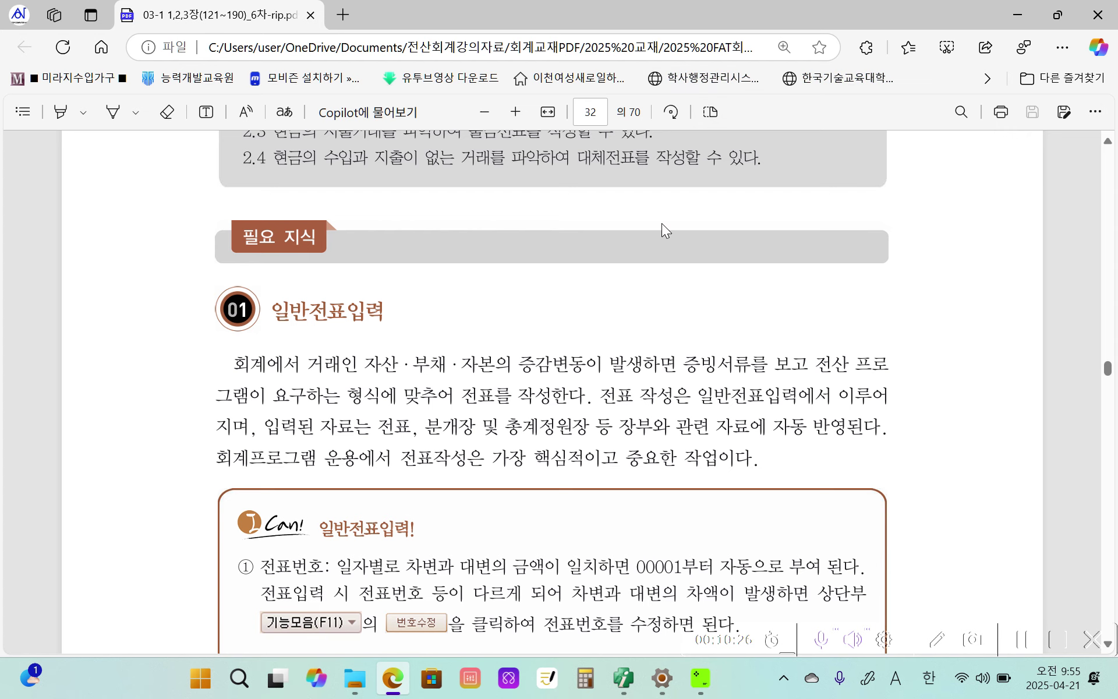
Step: Highlight the term 전표번호 in item ① of the 일반전표입력 tips with the 노랑 highlight colour
scroll(590, 371, "down", 3)
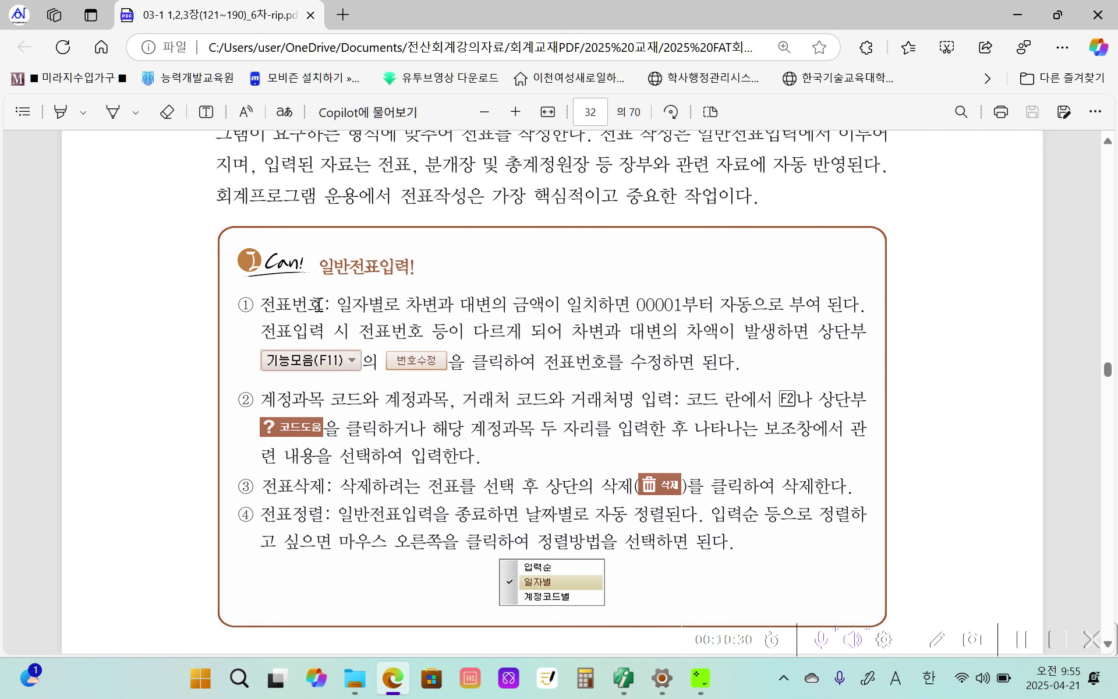
left_click_drag(318, 304, 257, 300)
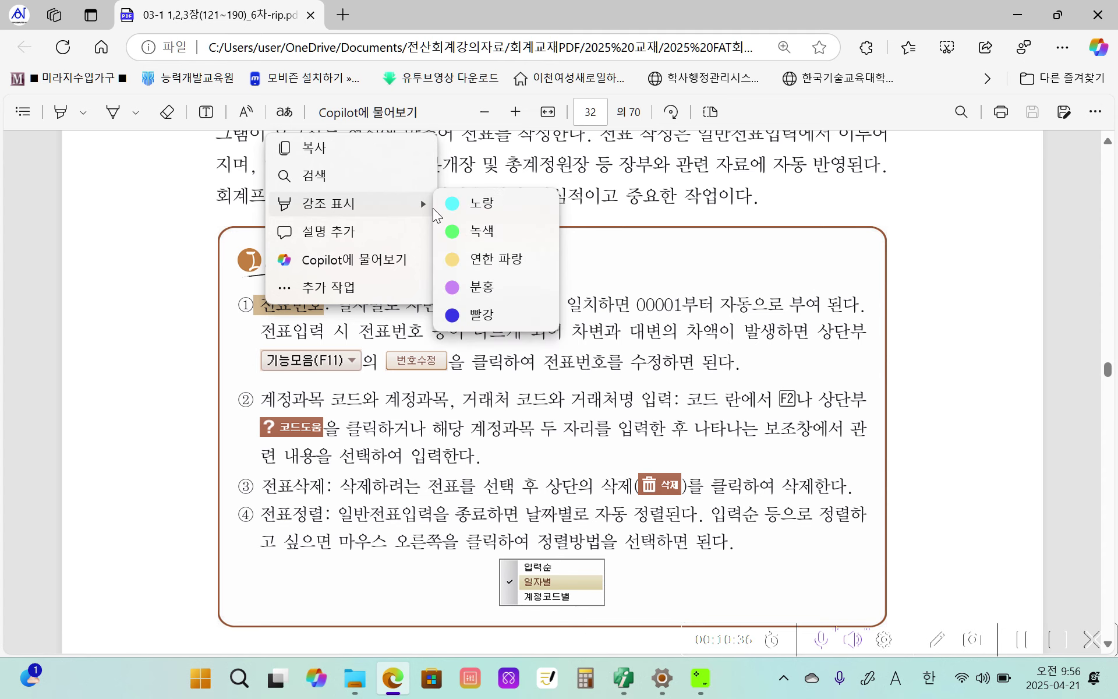
left_click(478, 207)
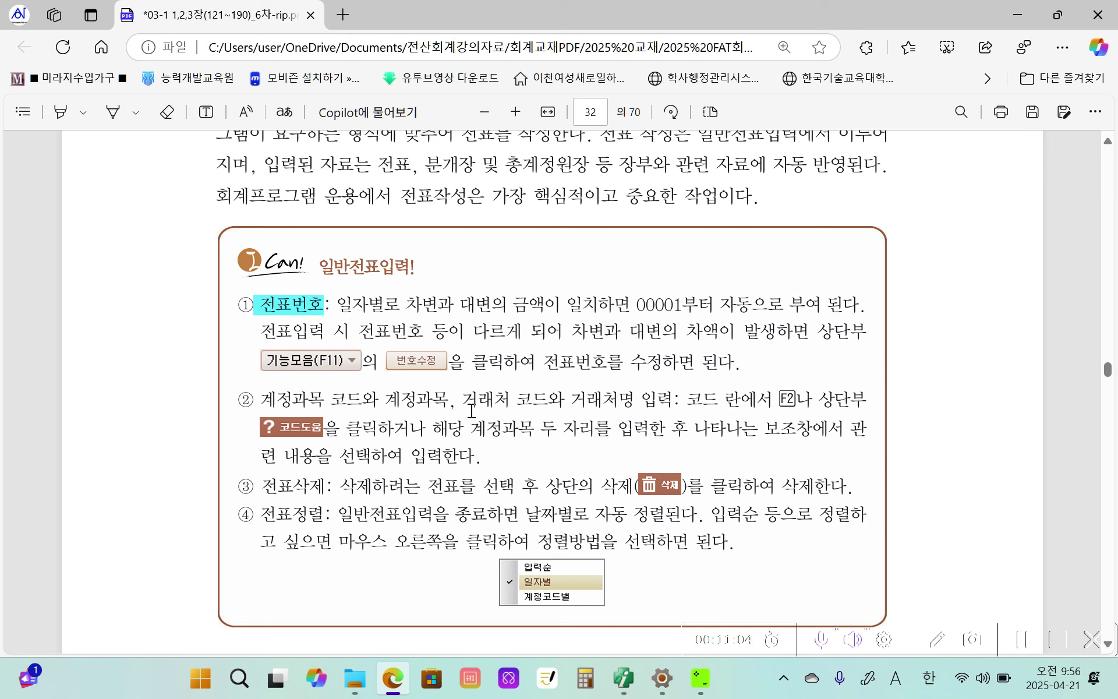
Step: Highlight 계정과목 and the phrase 계정과목 두 자리를 입력한 후 in item ② with the 노랑 highlight colour
left_click_drag(451, 401, 433, 401)
left_click_drag(266, 401, 324, 402)
mouse_move(347, 301)
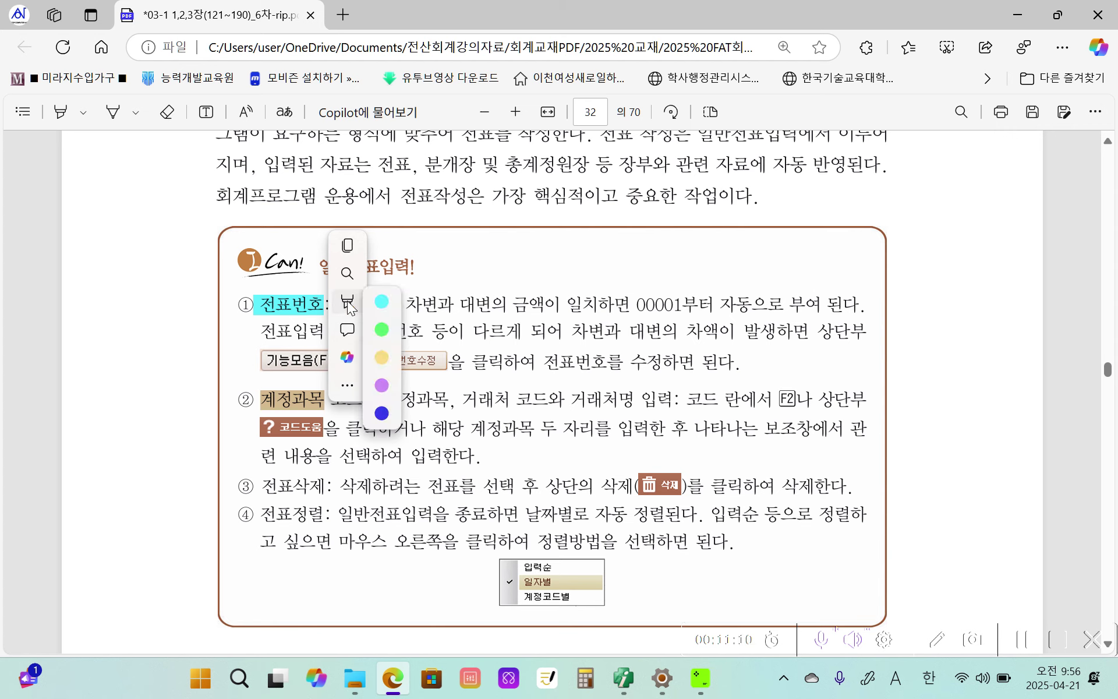
left_click(532, 308)
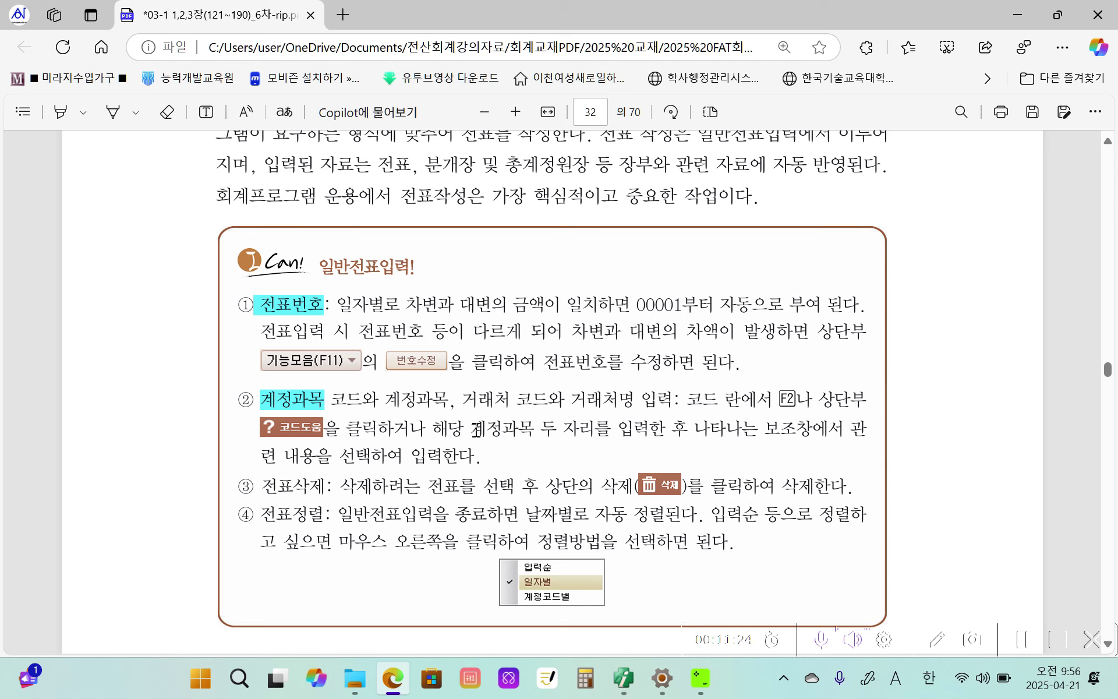
left_click_drag(480, 428, 683, 436)
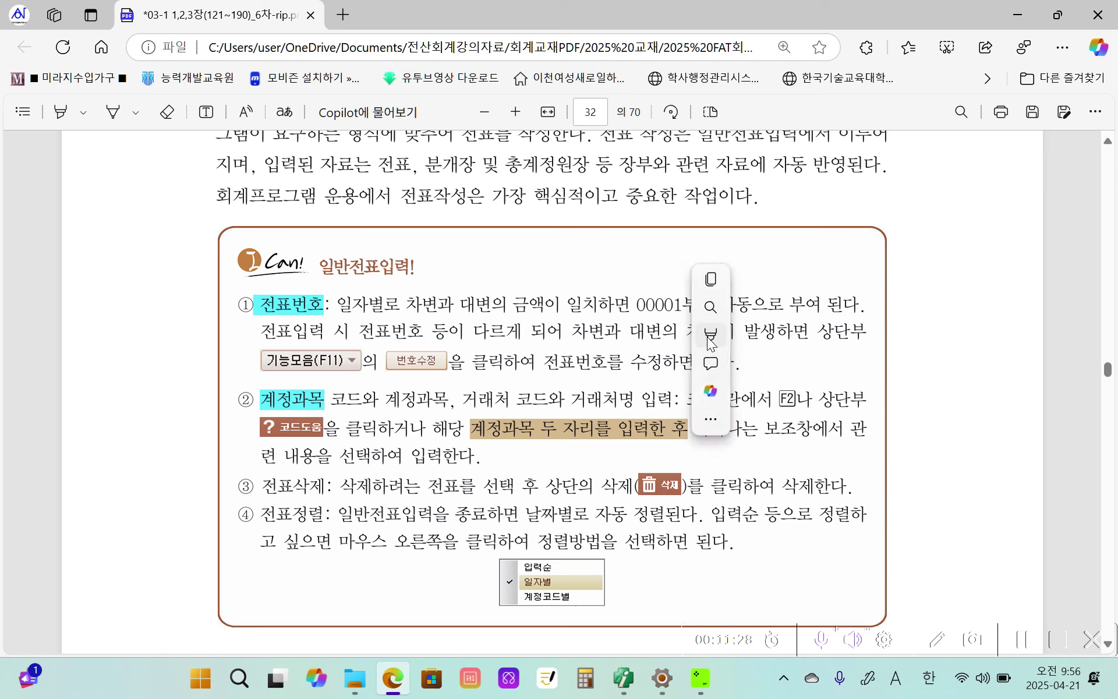
left_click(756, 345)
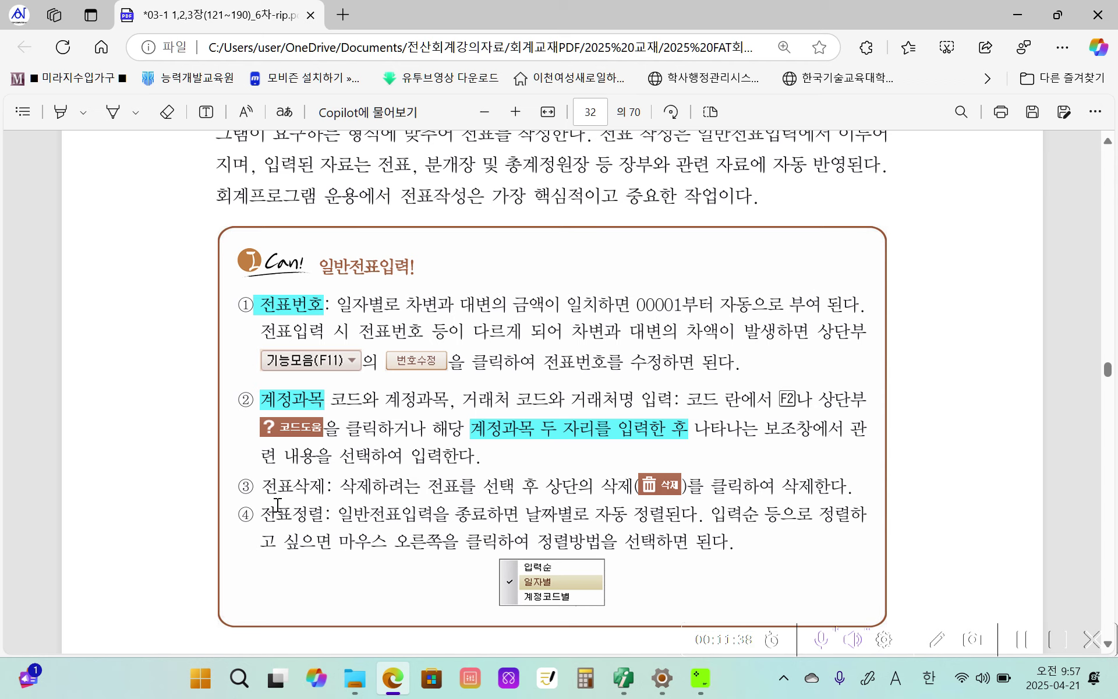
Step: Highlight 전표삭제 and the phrase 삭제(삭제)를, including its delete icon, in item ③ with the 노랑 highlight colour
left_click_drag(262, 486, 325, 487)
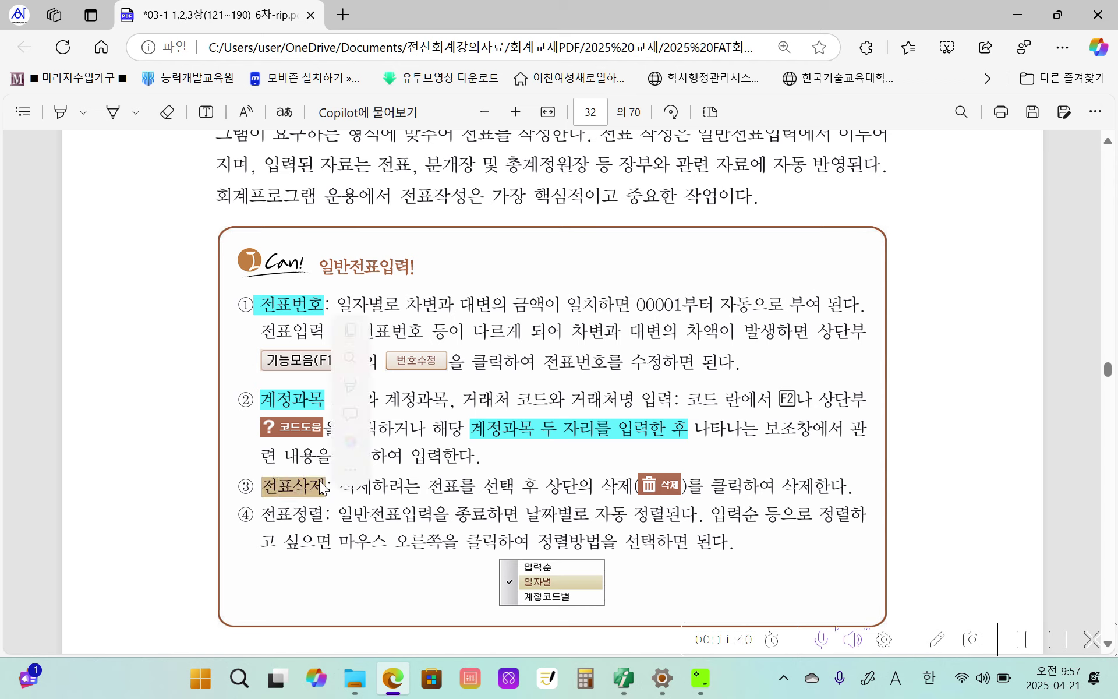
mouse_move(361, 388)
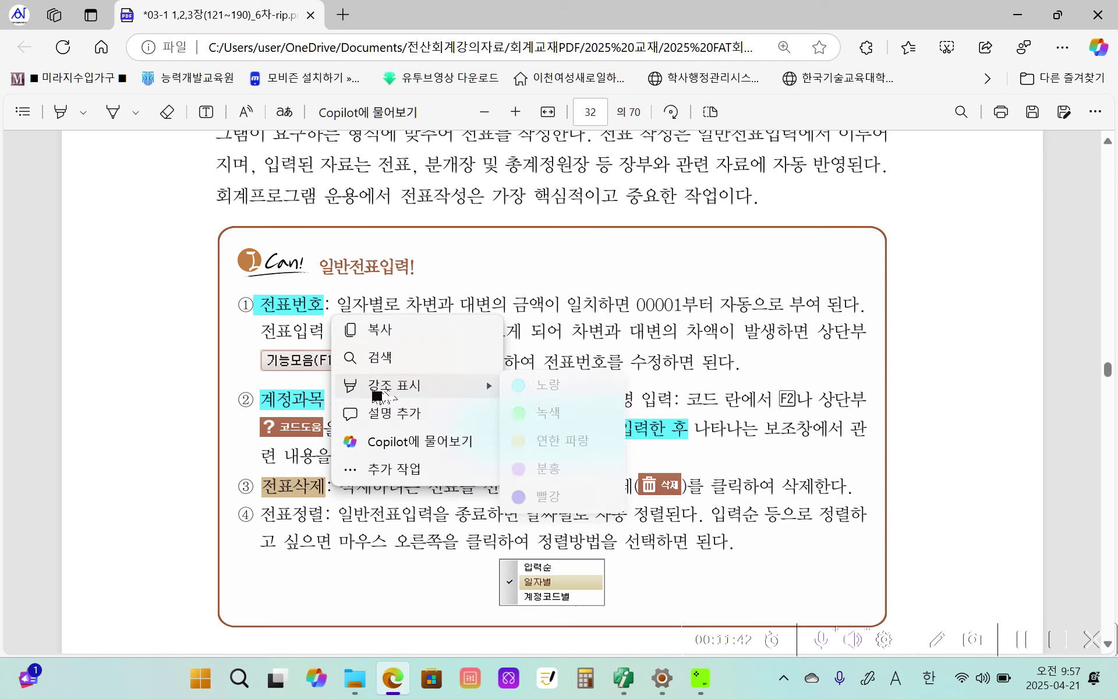
left_click(521, 384)
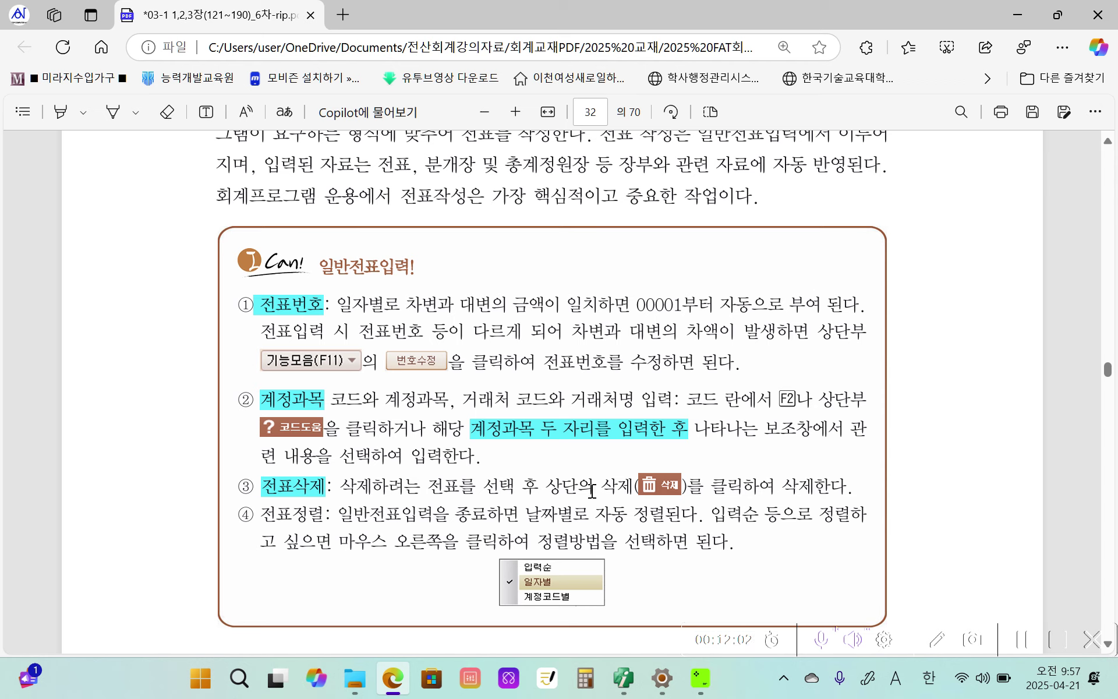
left_click_drag(603, 494, 696, 489)
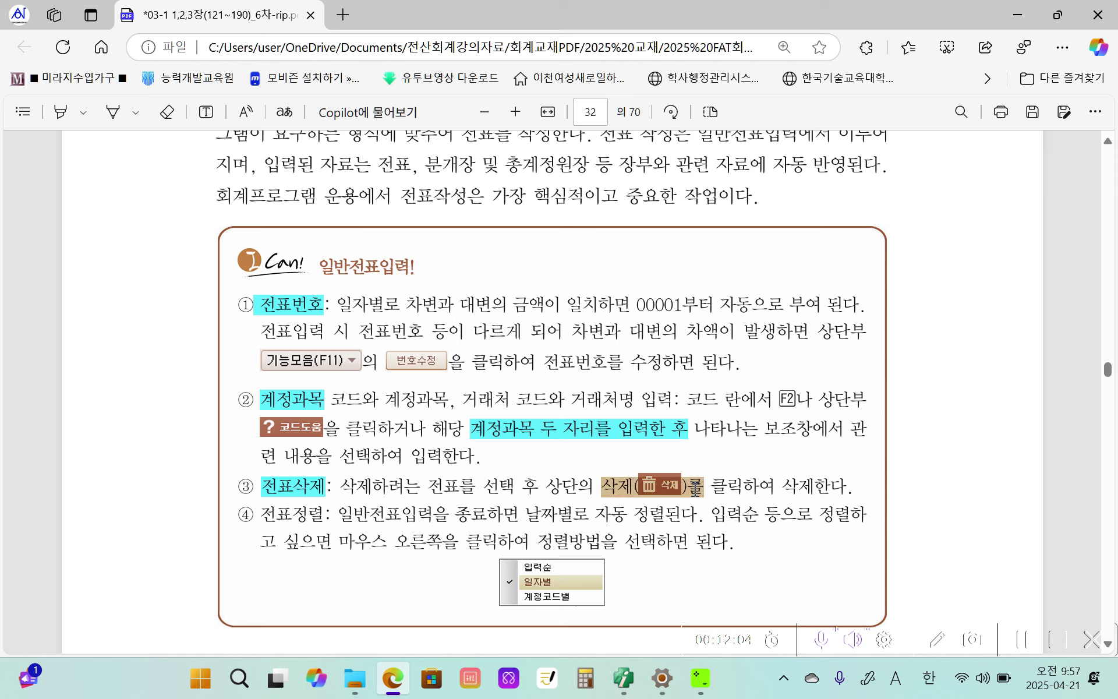
mouse_move(740, 396)
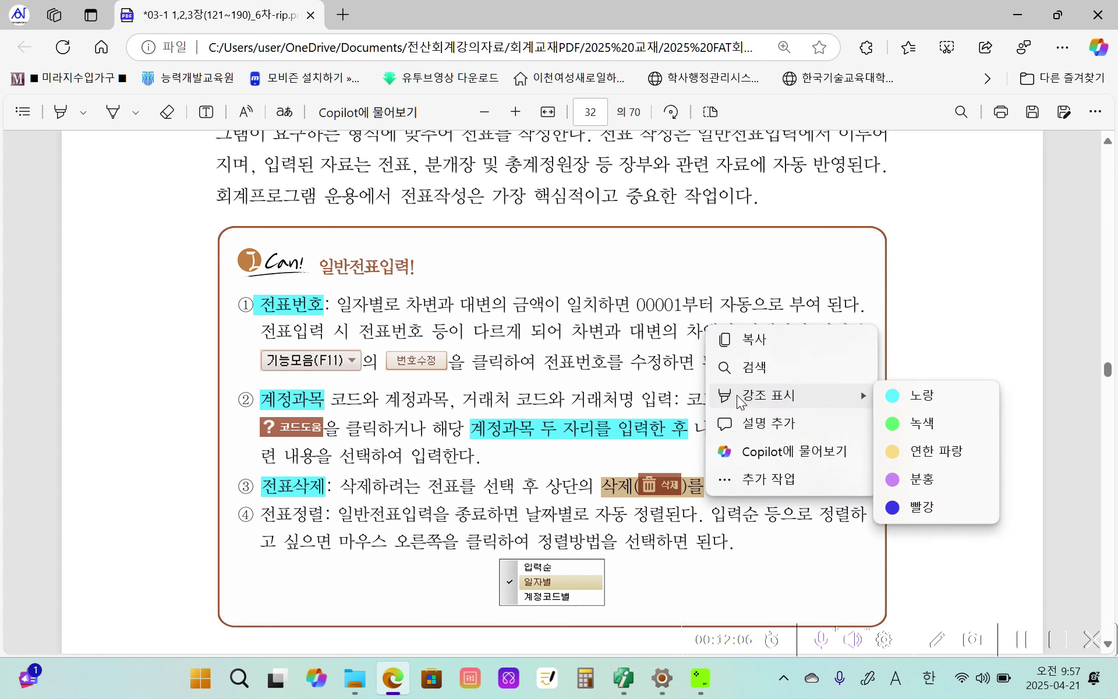
left_click(913, 397)
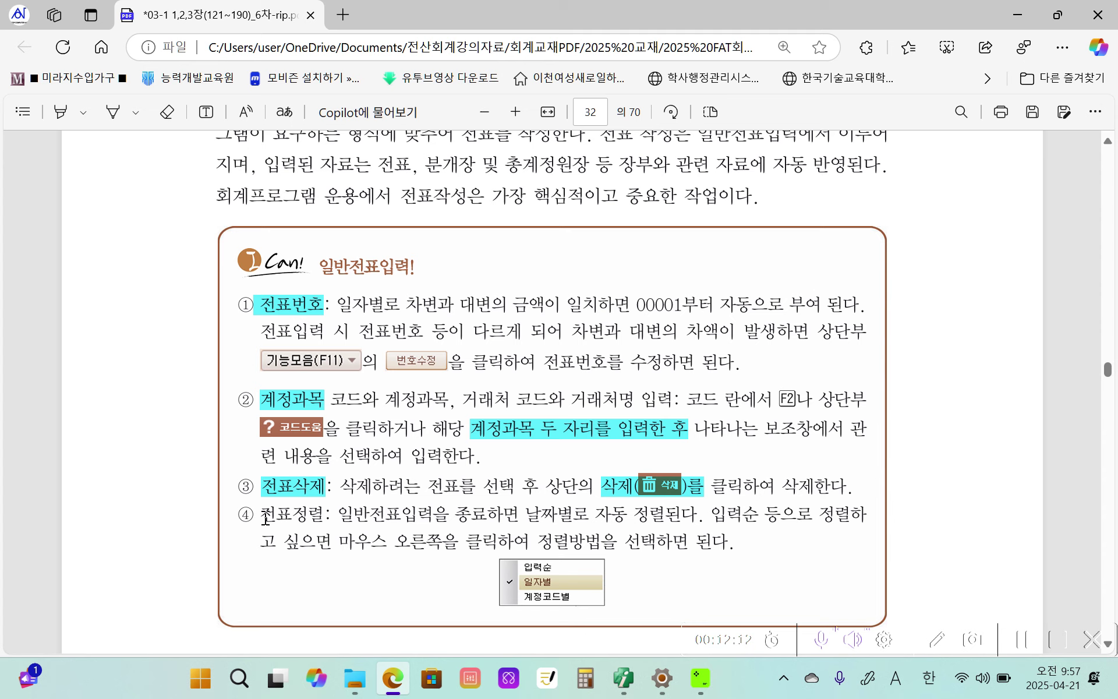
Step: Highlight 전표정렬 and the phrase 날짜별로 자동 정렬된다 in item ④ with the 노랑 highlight colour
left_click_drag(265, 517, 320, 512)
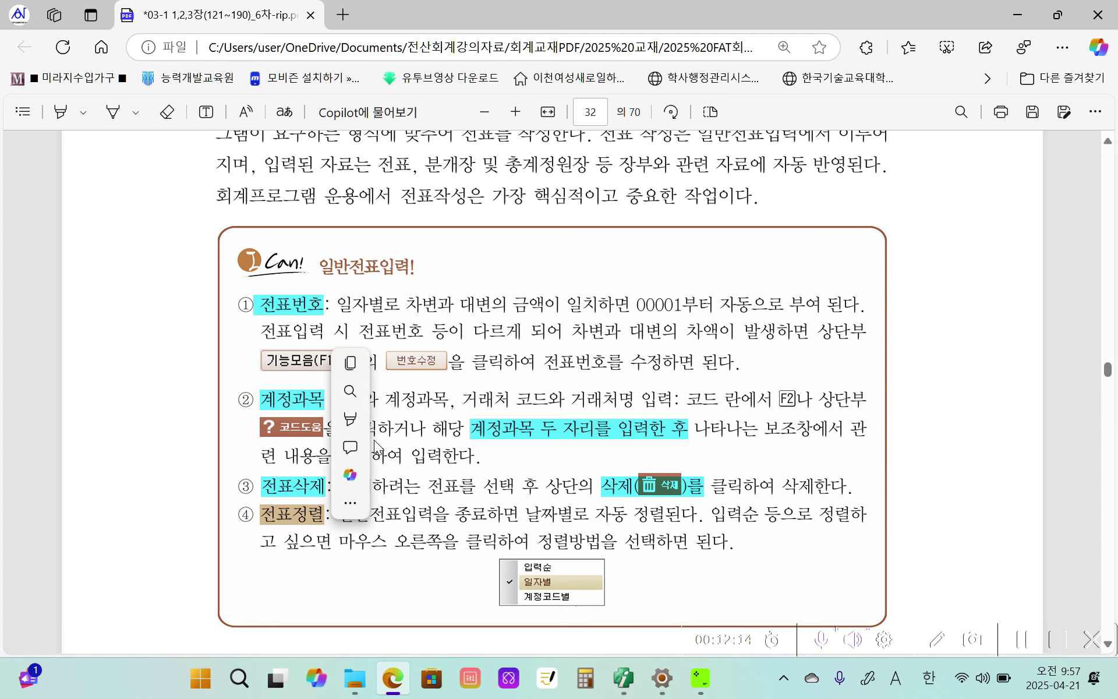
mouse_move(382, 422)
left_click(533, 424)
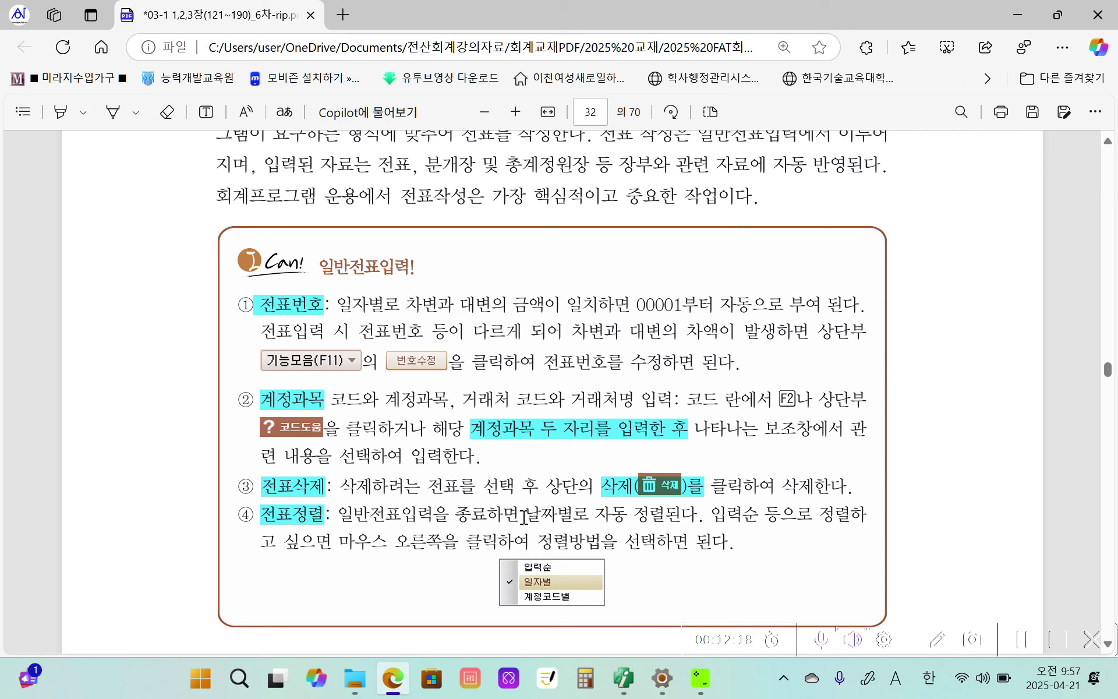
left_click_drag(524, 518, 699, 516)
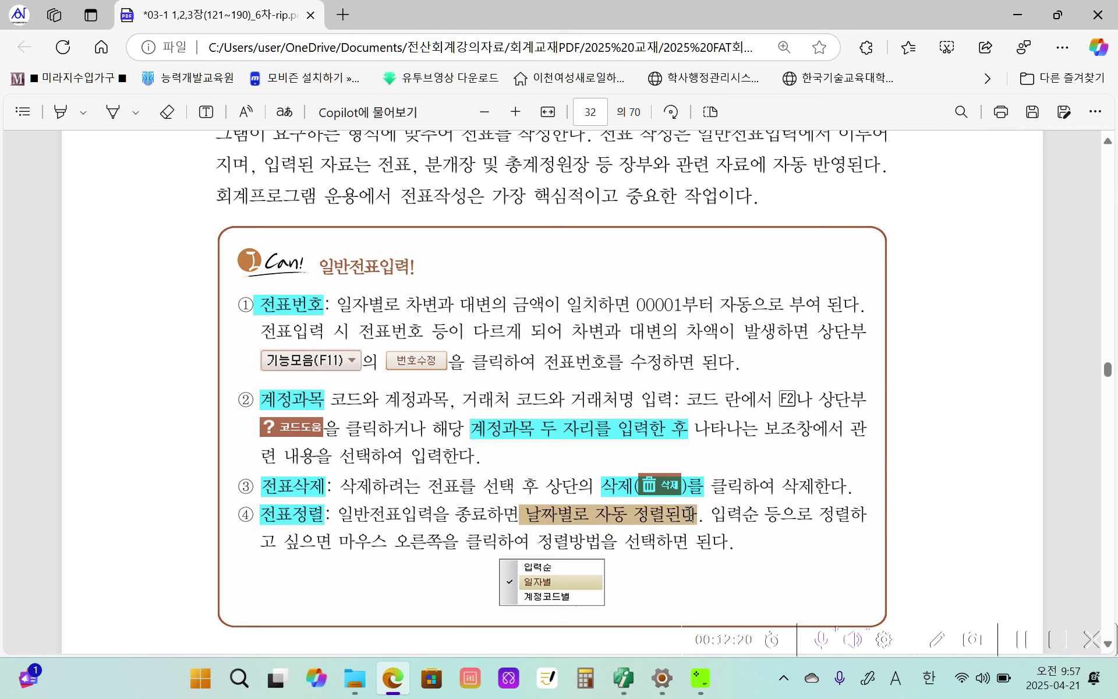
mouse_move(719, 419)
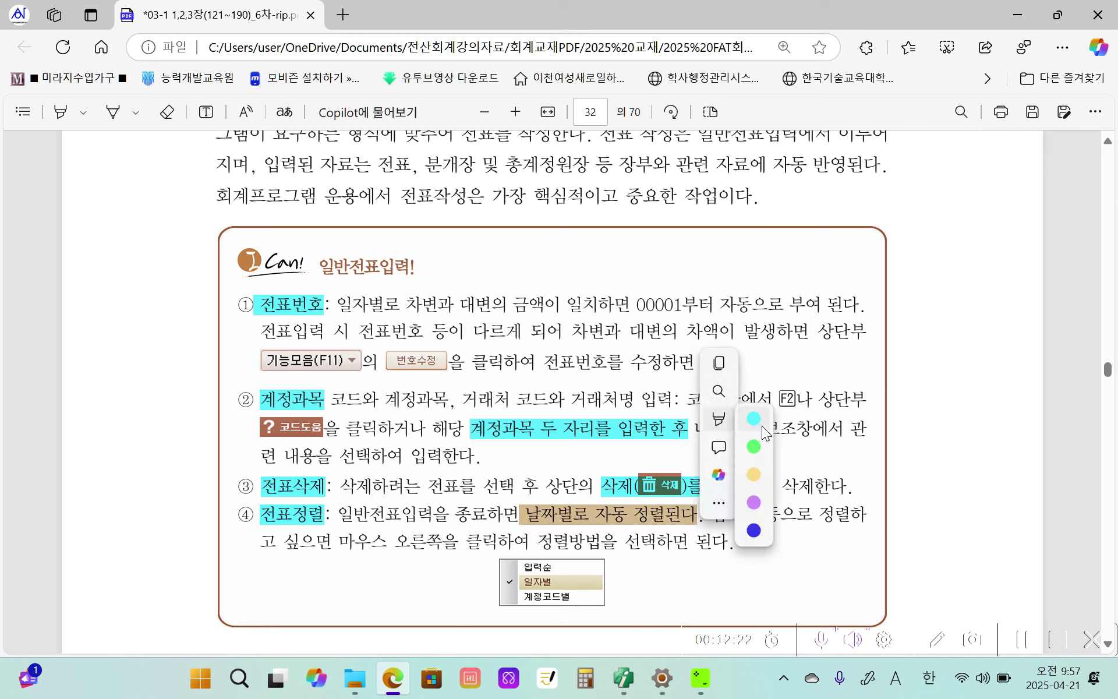
left_click(754, 446)
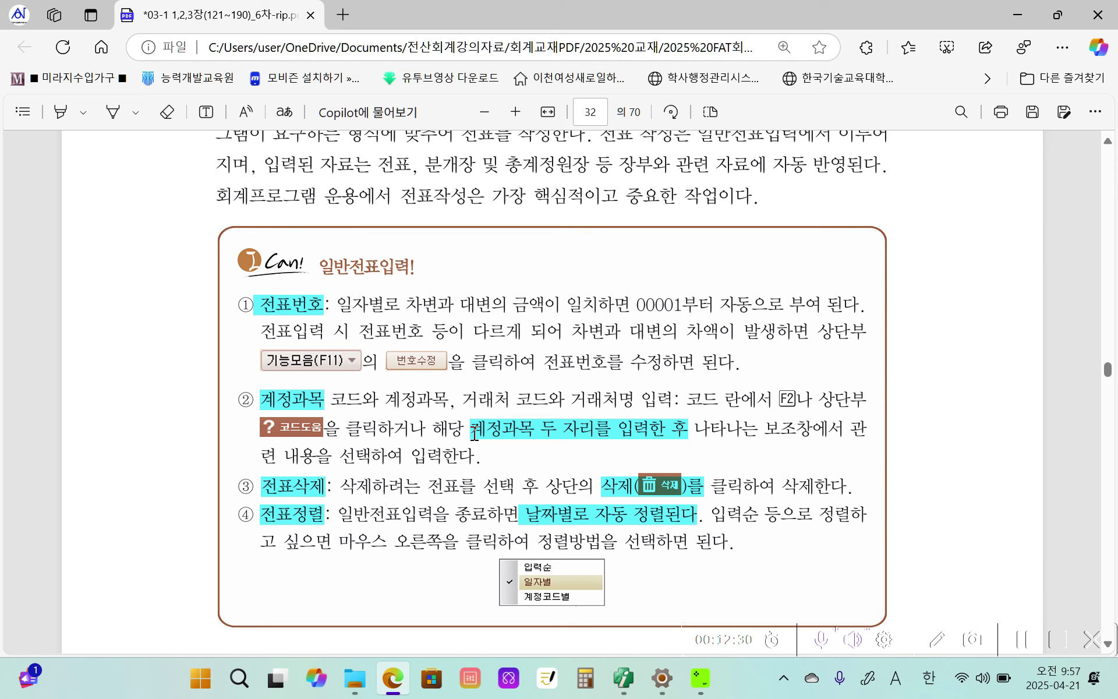
Step: Highlight 출금 in the section 02 heading 출금전표 작성하기 on page 33 with the 노랑 highlight colour
scroll(434, 609, "down", 5)
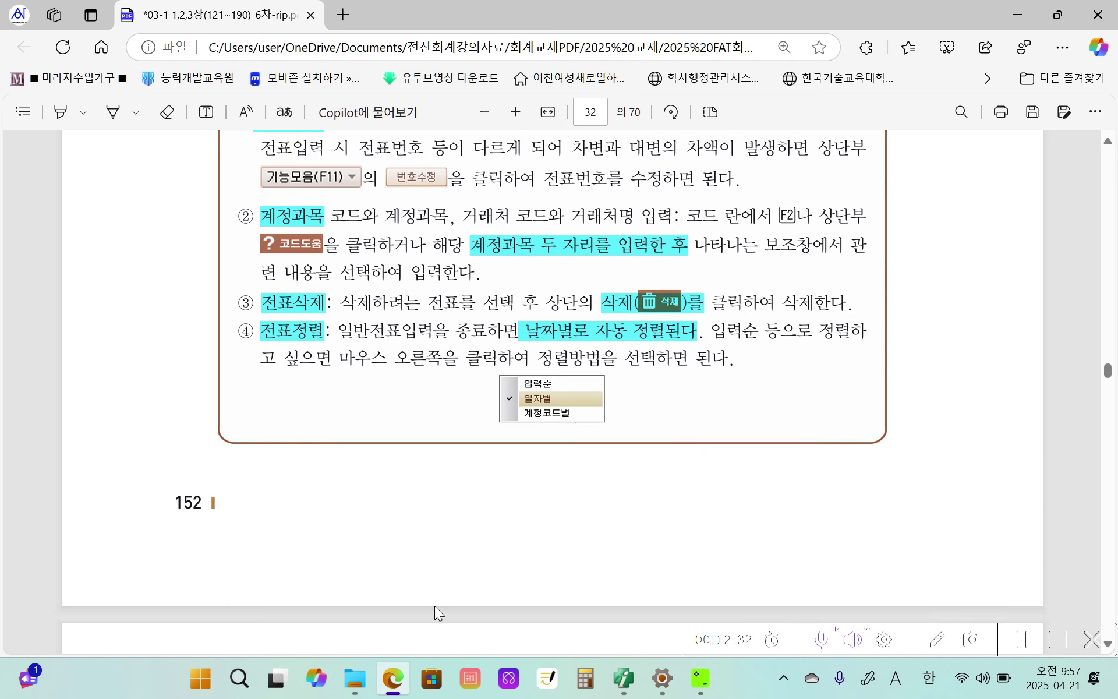
scroll(443, 568, "down", 8)
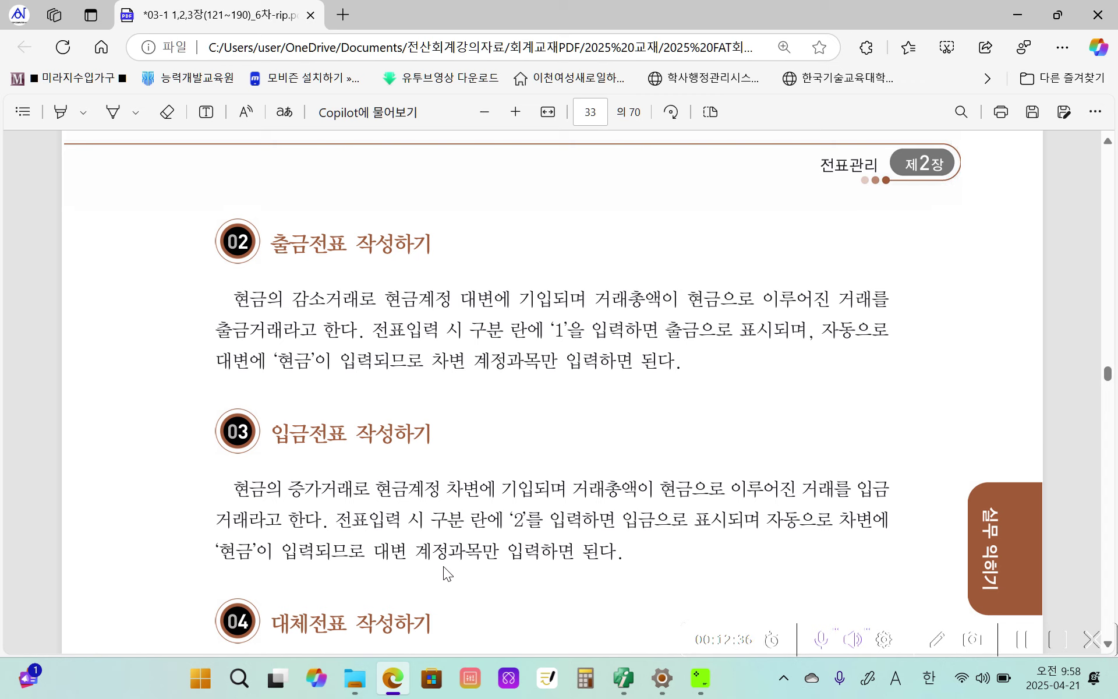
scroll(442, 566, "down", 2)
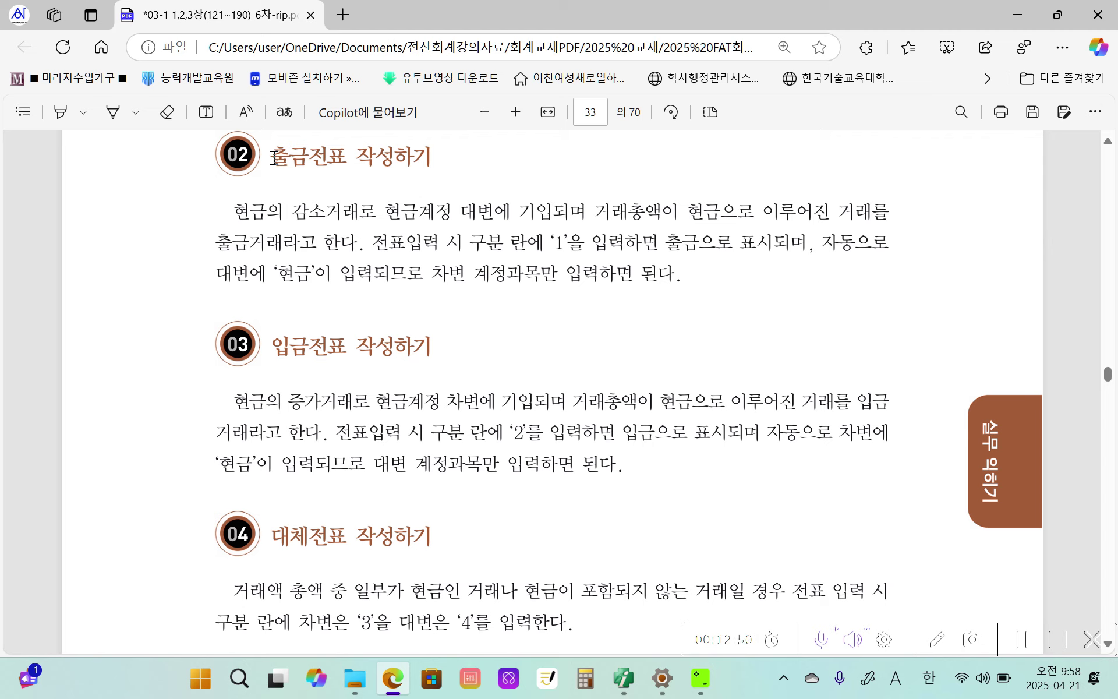
left_click_drag(273, 159, 294, 156)
mouse_move(325, 163)
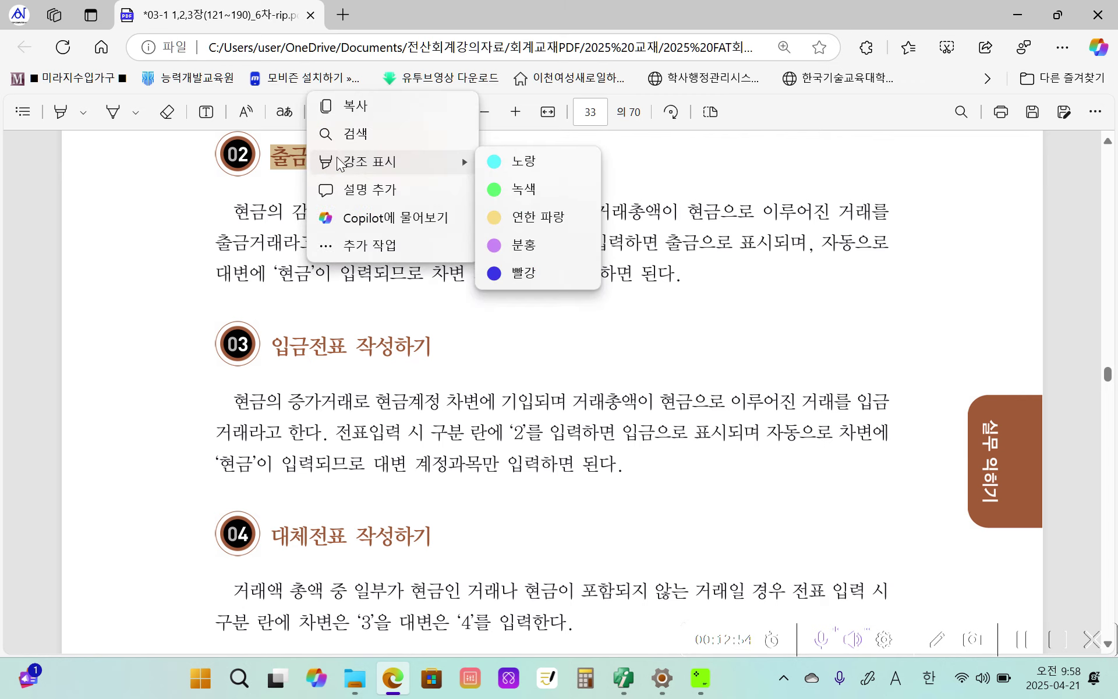
left_click(533, 187)
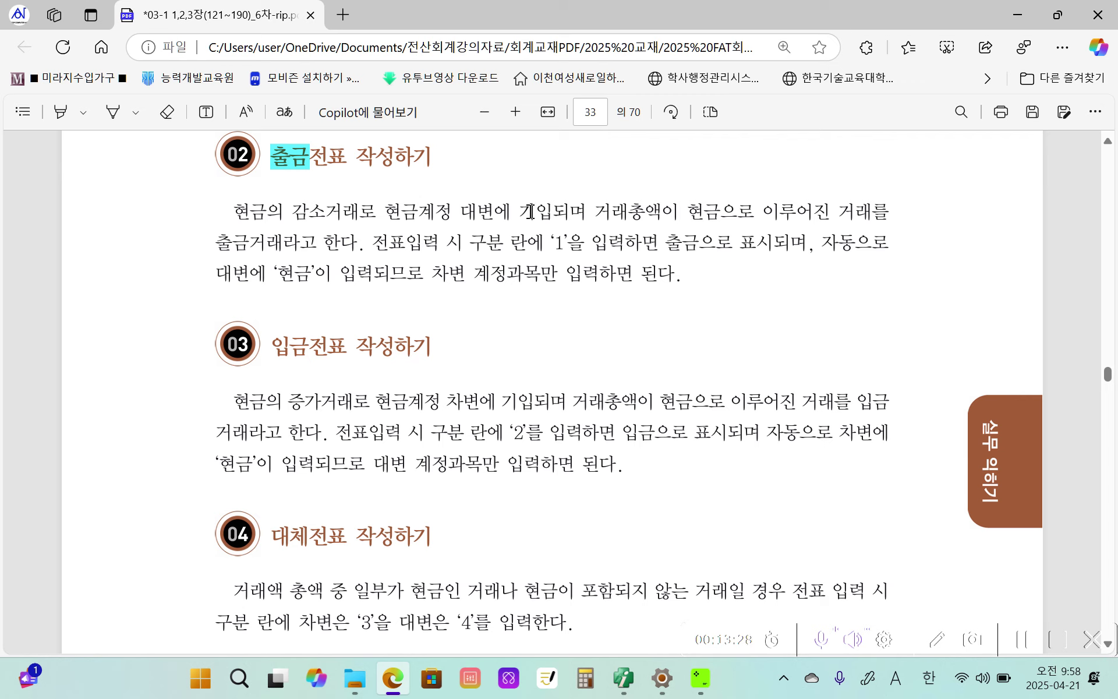
Step: Highlight the passage 현금계정 대변에 기입되며 거래총액이 현금으로 이루어진 거래 in section 02 with the 노랑 highlight colour
left_click_drag(593, 213, 875, 210)
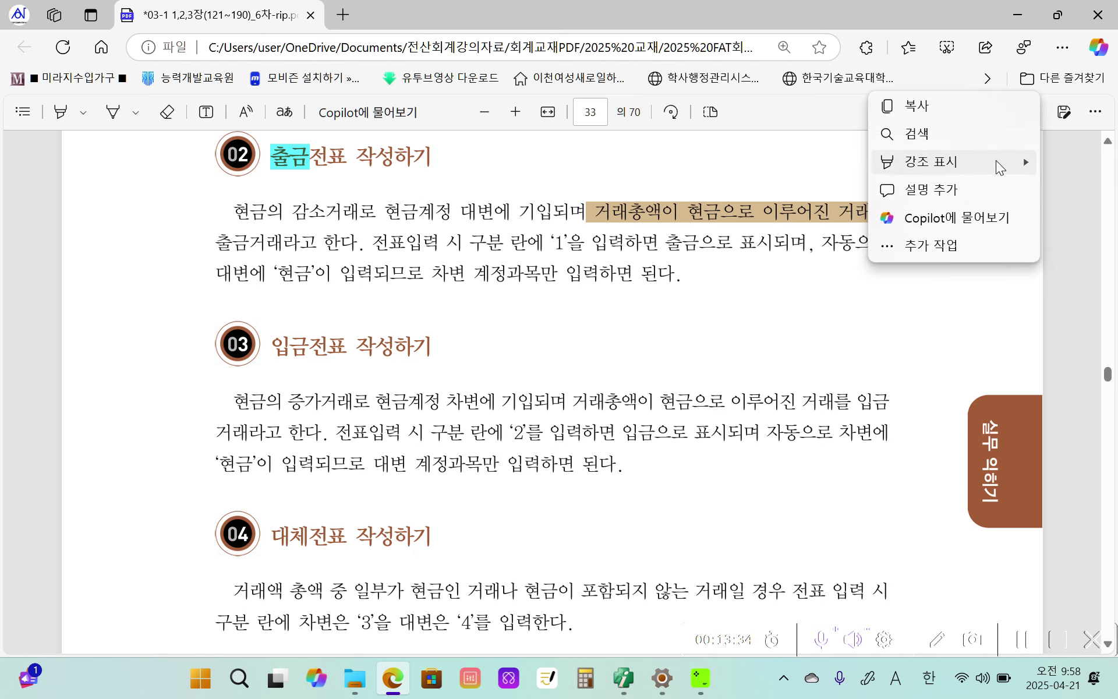
mouse_move(996, 160)
left_click(757, 215)
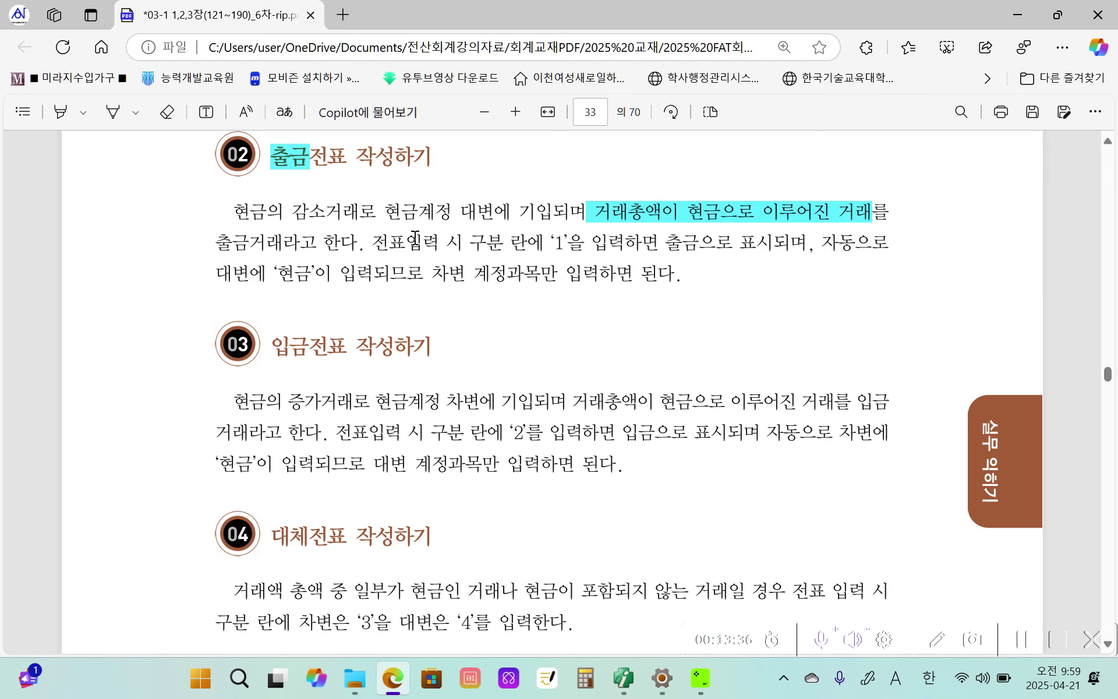
left_click_drag(384, 213, 588, 211)
left_click(623, 162)
mouse_move(712, 160)
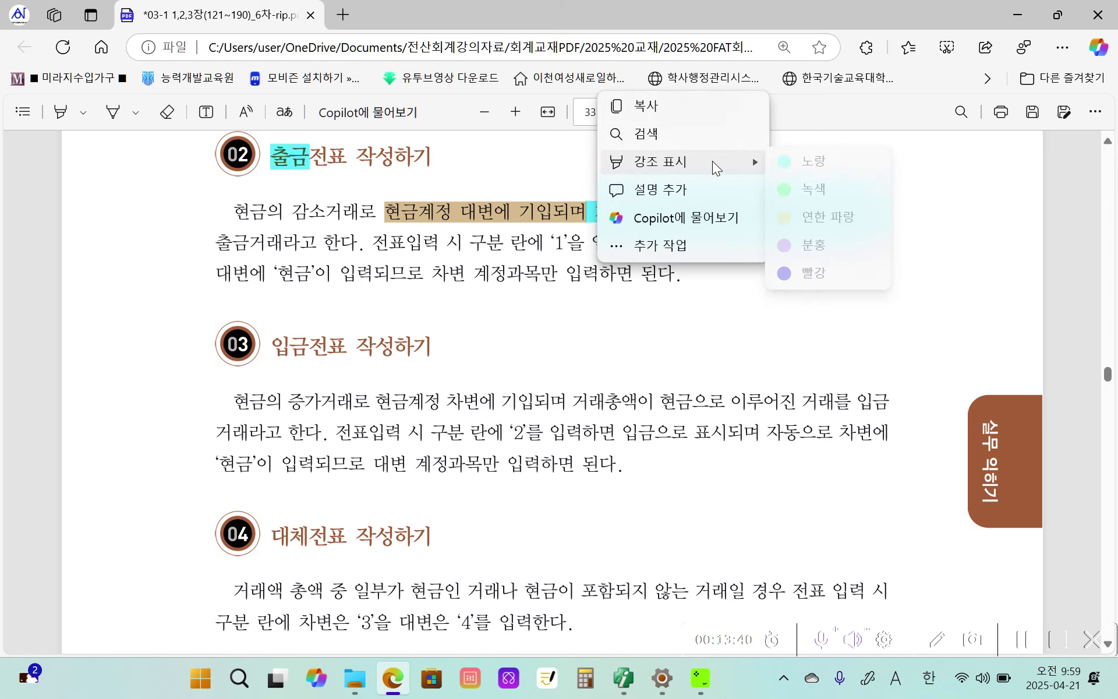
left_click(791, 159)
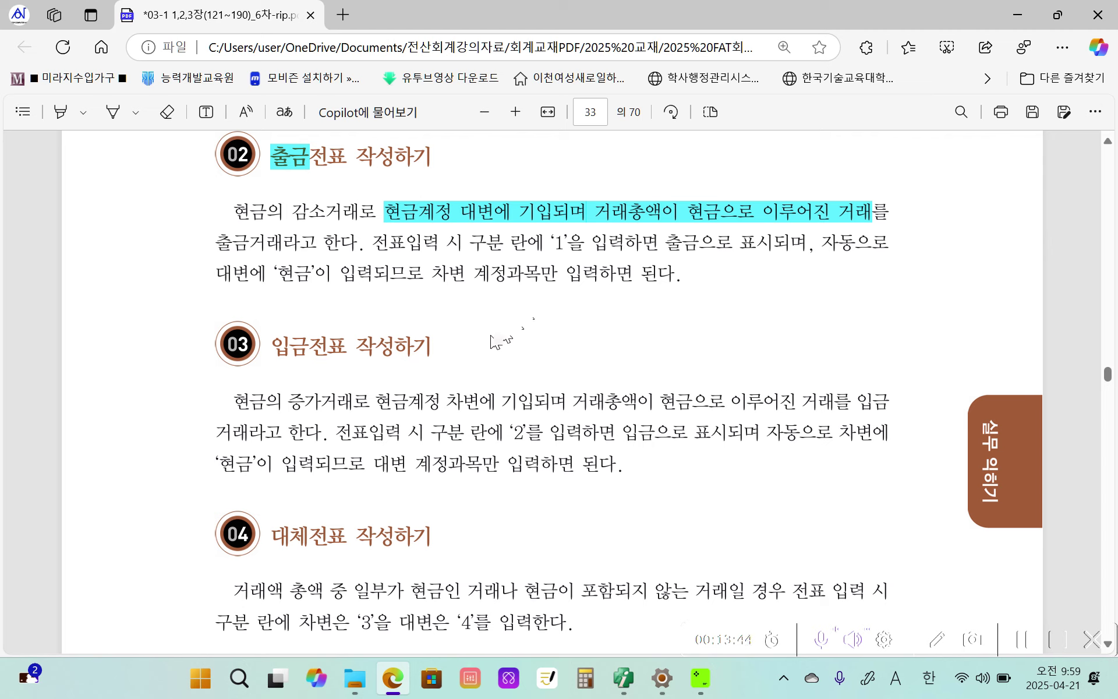
Step: Highlight 1’을 and the phrase 차변 계정과목만 입력하면 된다. in the section 02 paragraph with the 노랑 highlight colour
double_click(558, 242)
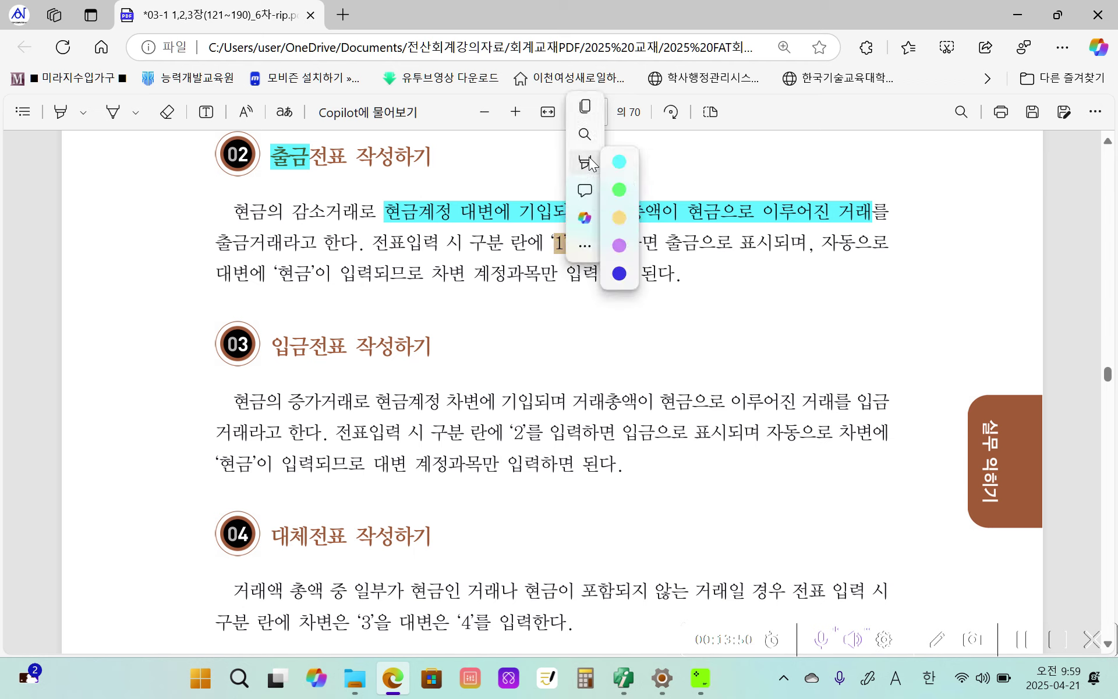
mouse_move(628, 161)
left_click(756, 164)
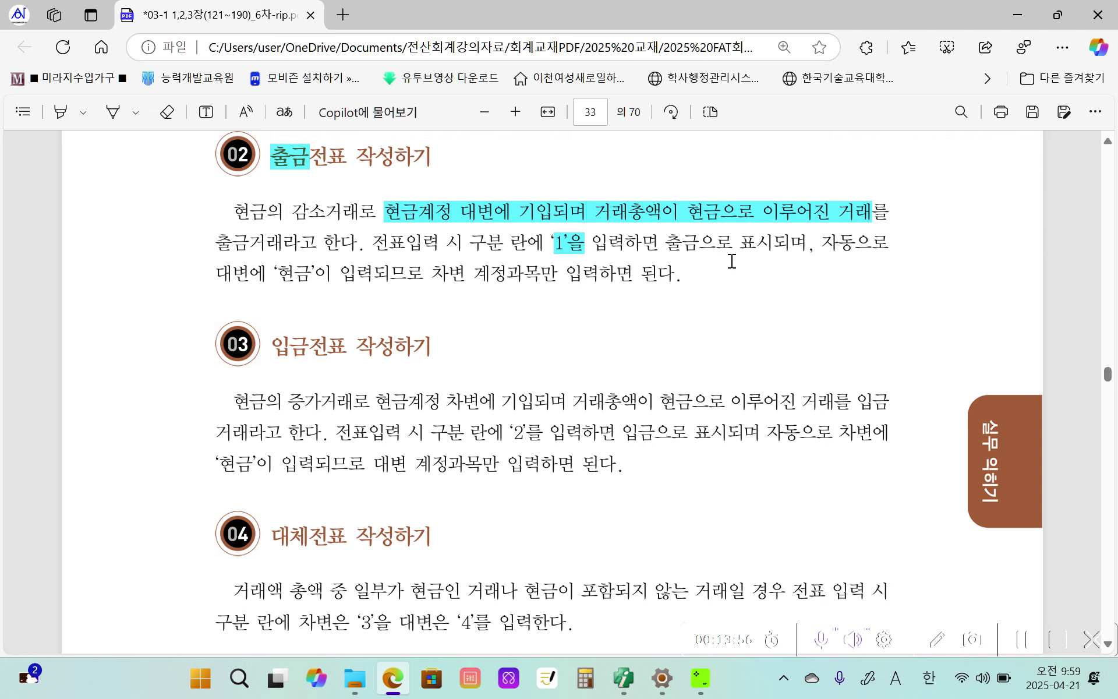
left_click_drag(220, 275, 382, 274)
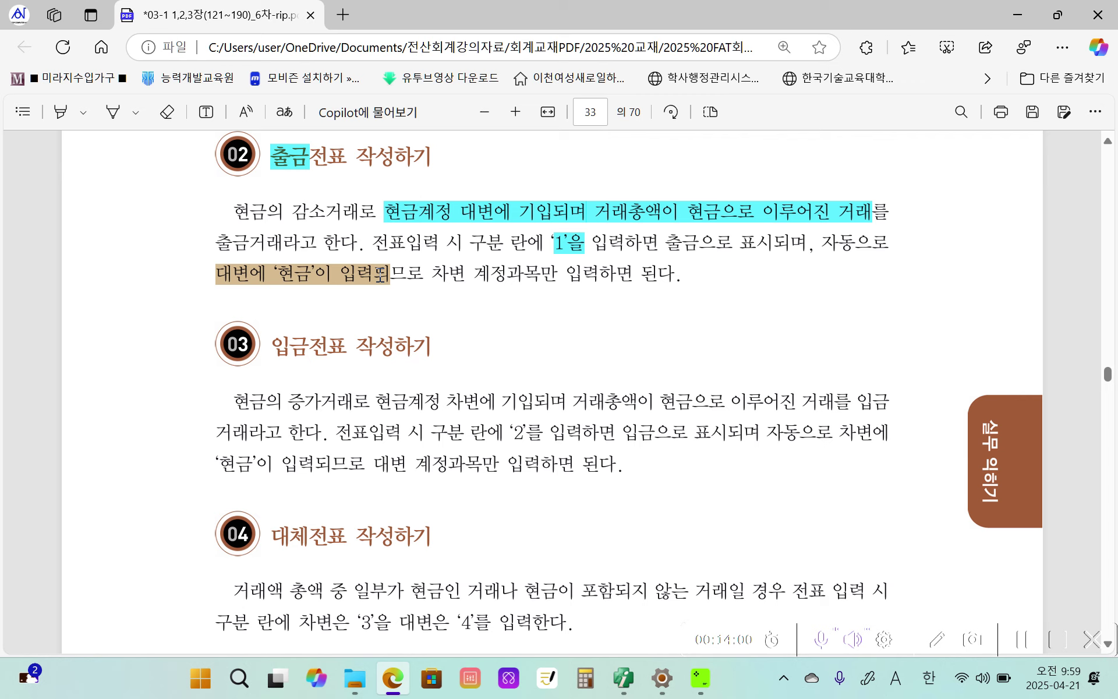
left_click(457, 288)
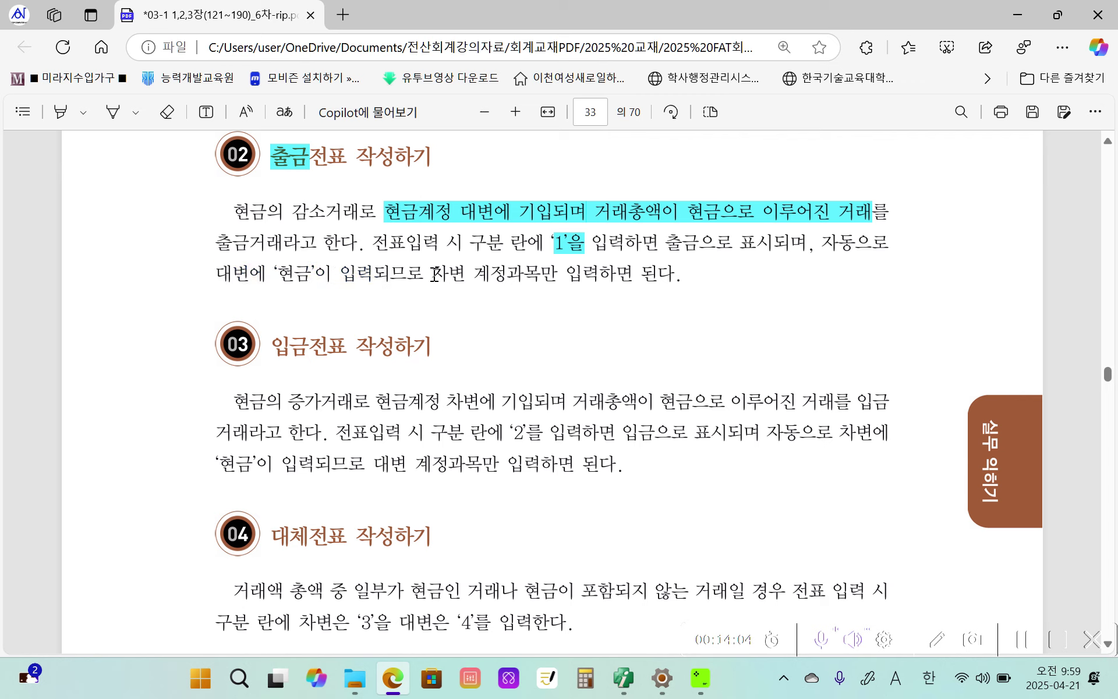
left_click_drag(435, 274, 680, 285)
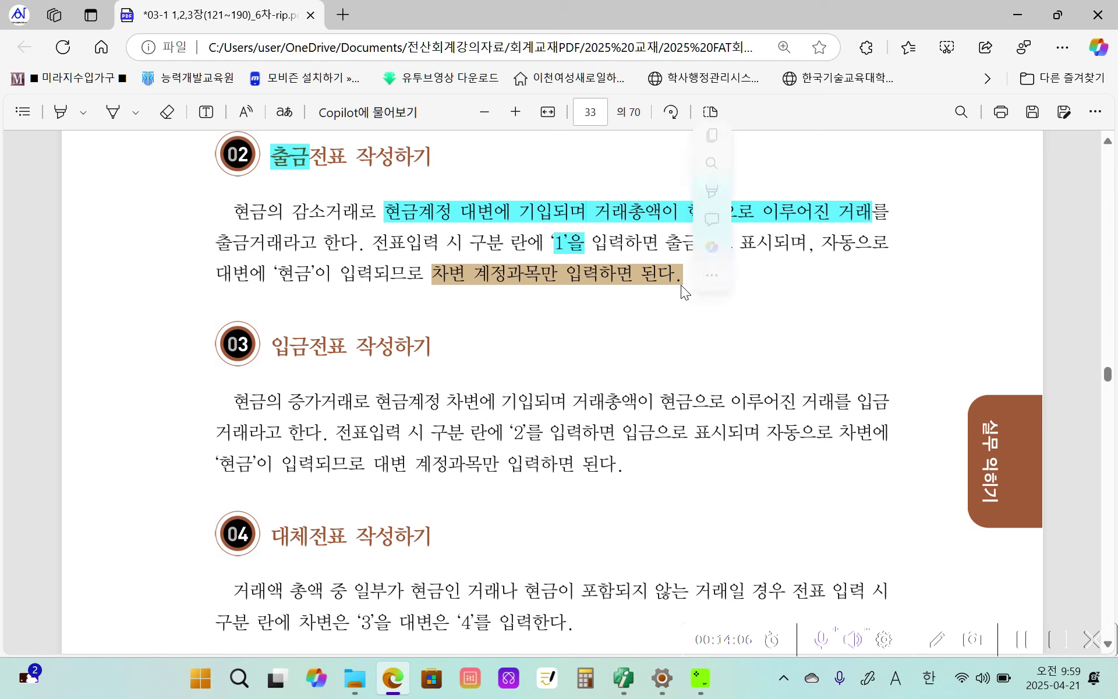
left_click(711, 278)
mouse_move(757, 190)
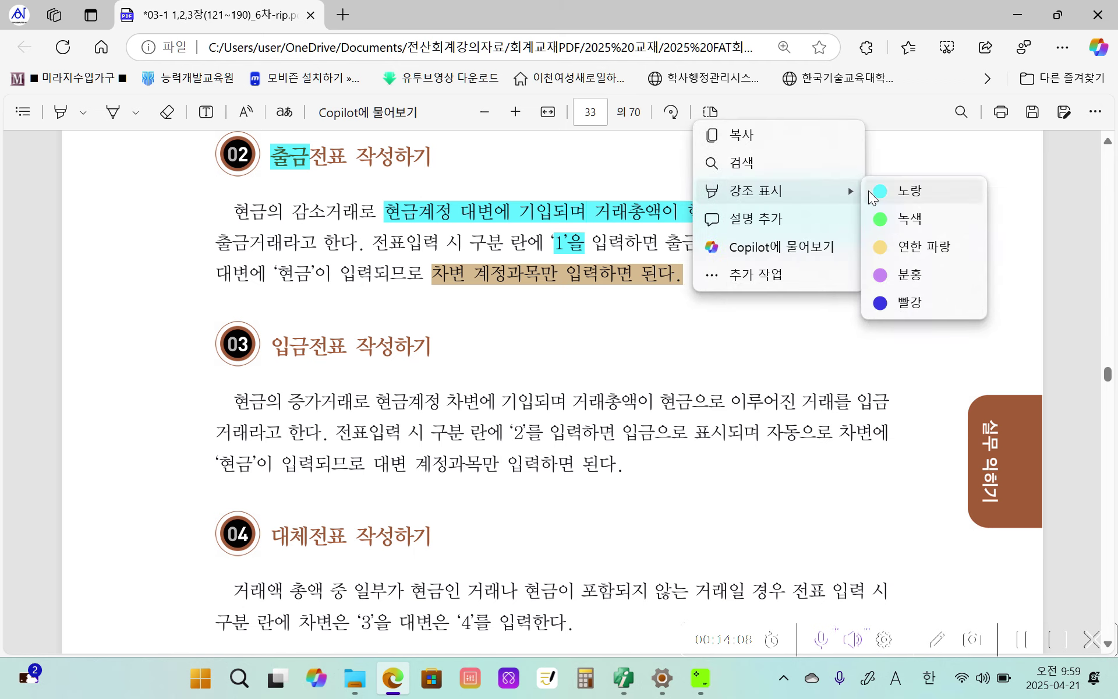
left_click(894, 192)
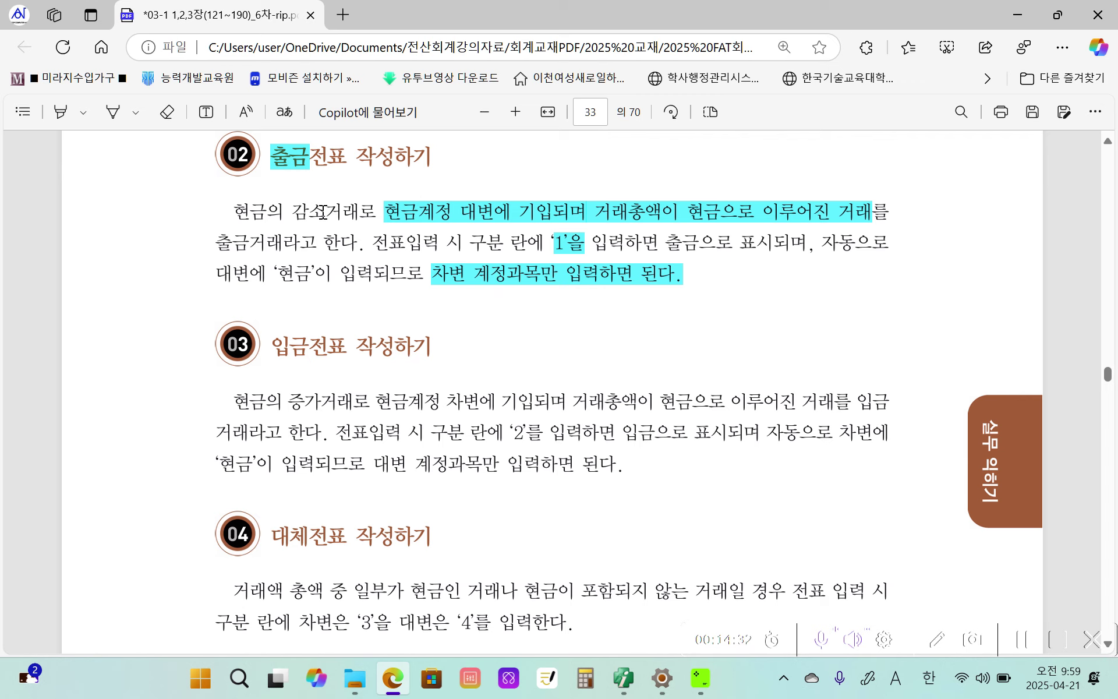
Step: Highlight 입금 in the section 03 heading and 현금계정 차변에 기입되며 거래총액이 현금으로 이루어진 거래를 below it with the 노랑 highlight colour
left_click_drag(275, 346, 299, 342)
mouse_move(346, 243)
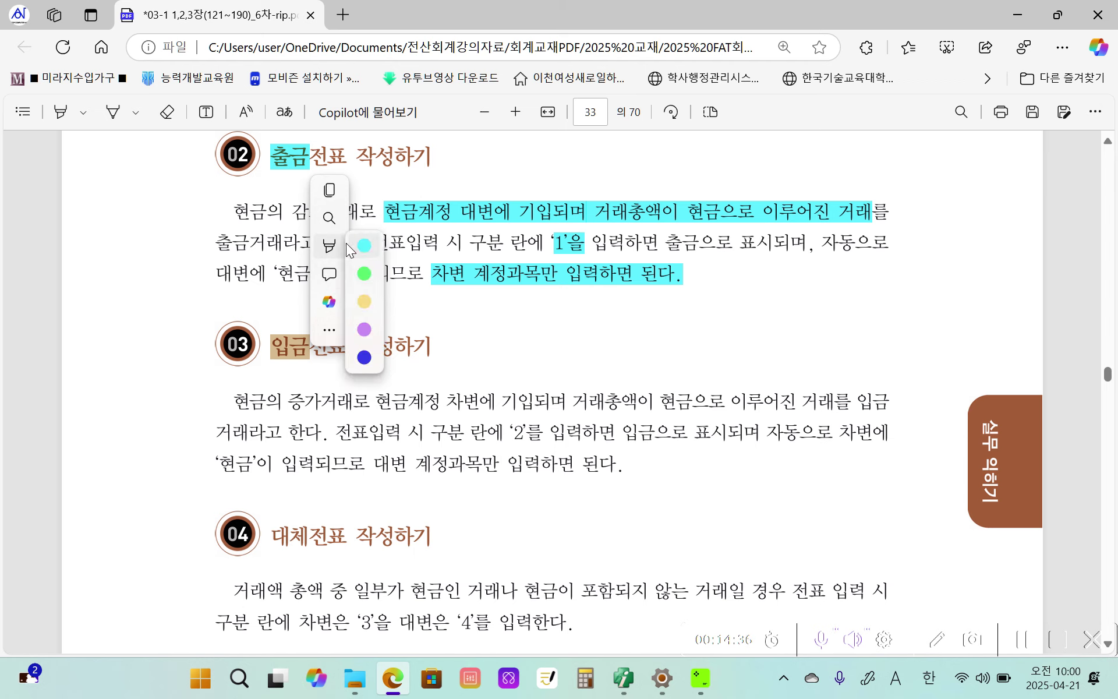
left_click(527, 248)
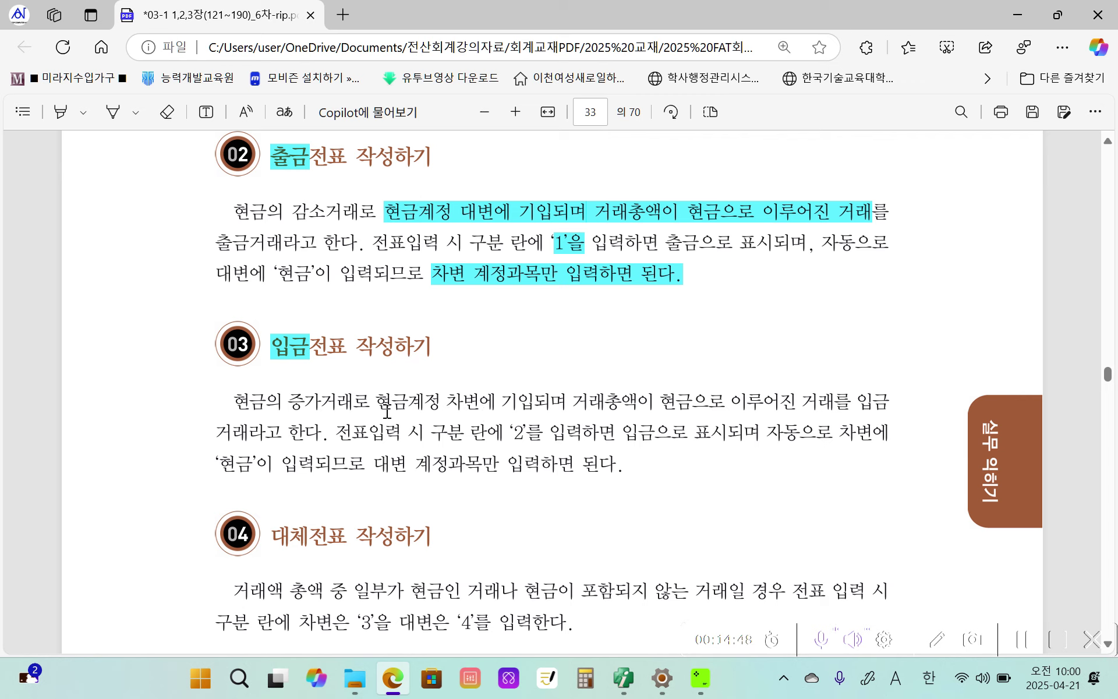
left_click_drag(373, 402, 842, 401)
mouse_move(952, 310)
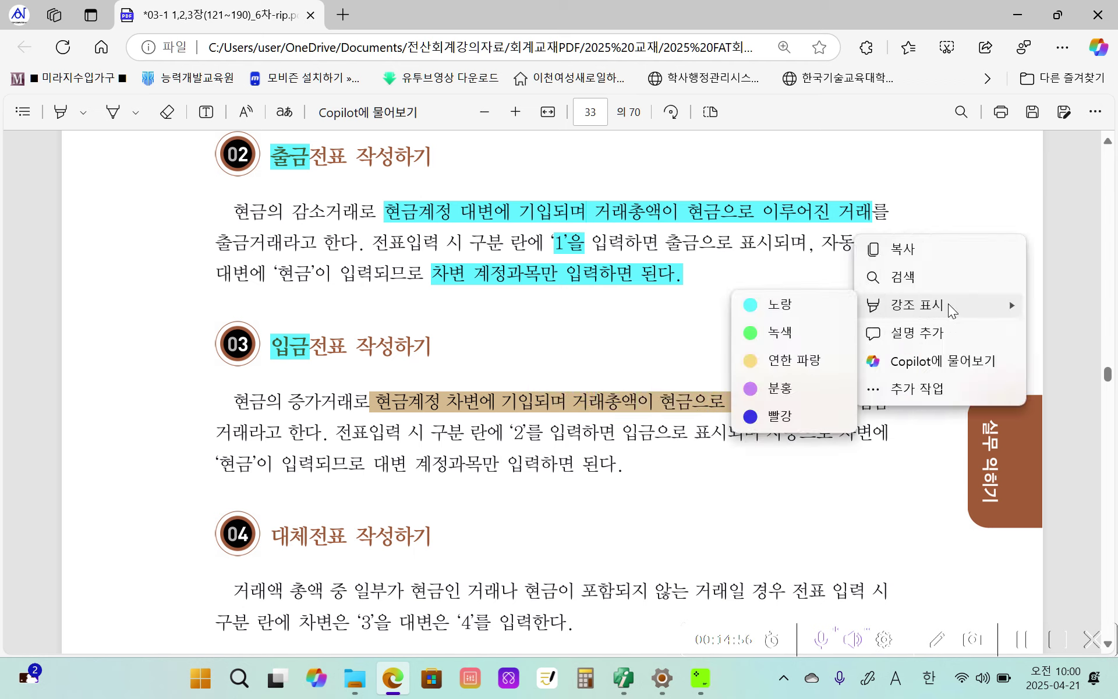
left_click(806, 305)
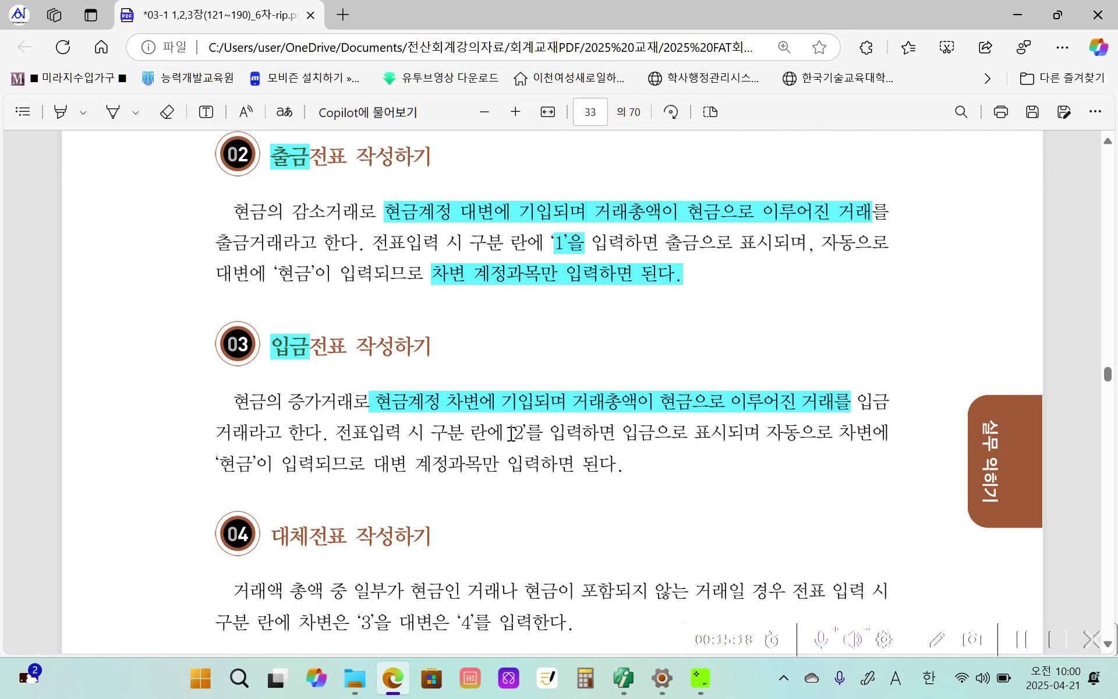
Step: Highlight ‘2’ and the phrase 대변 계정과목만 입력 in the section 03 paragraph with the 노랑 highlight colour
left_click_drag(505, 434, 525, 434)
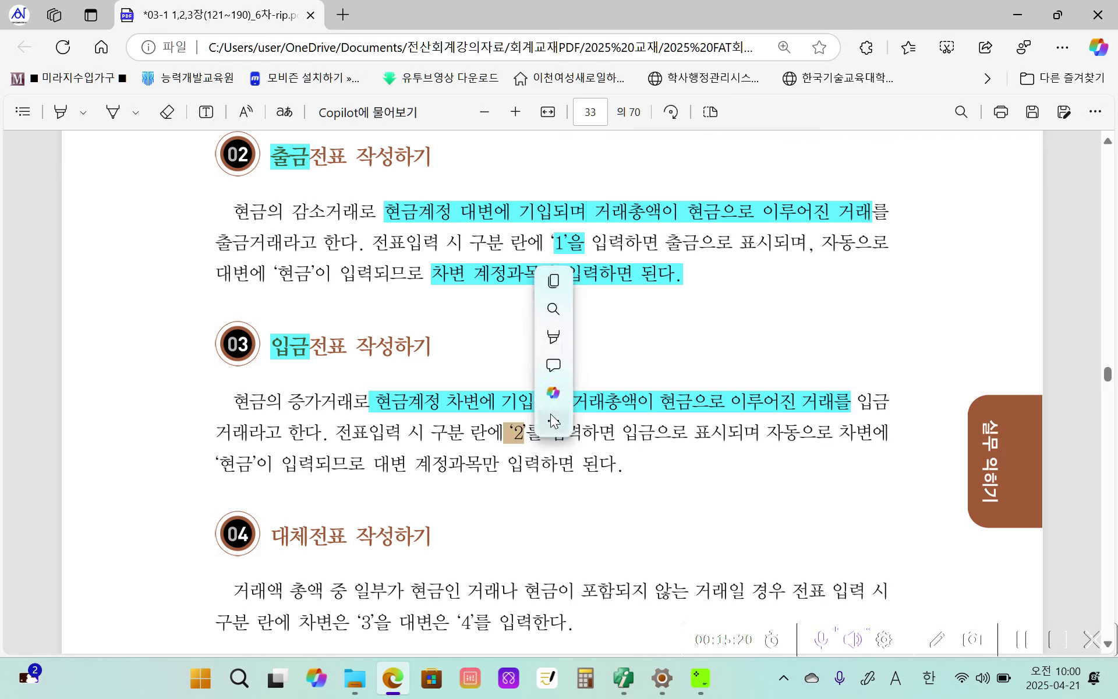
left_click(722, 334)
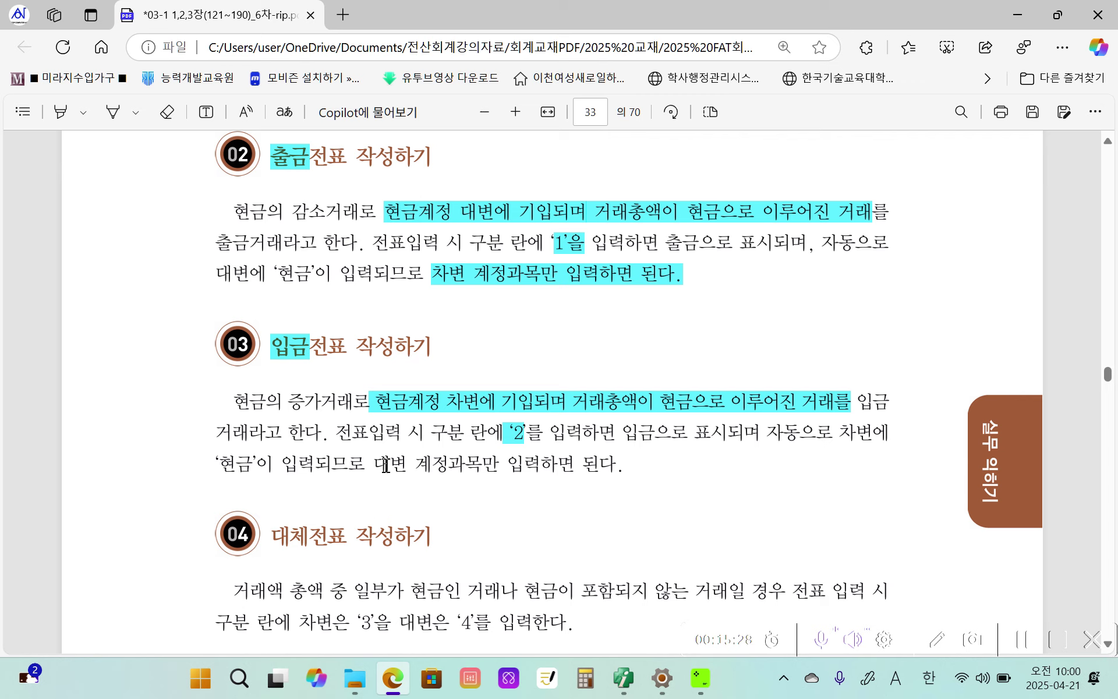
left_click_drag(382, 464, 530, 458)
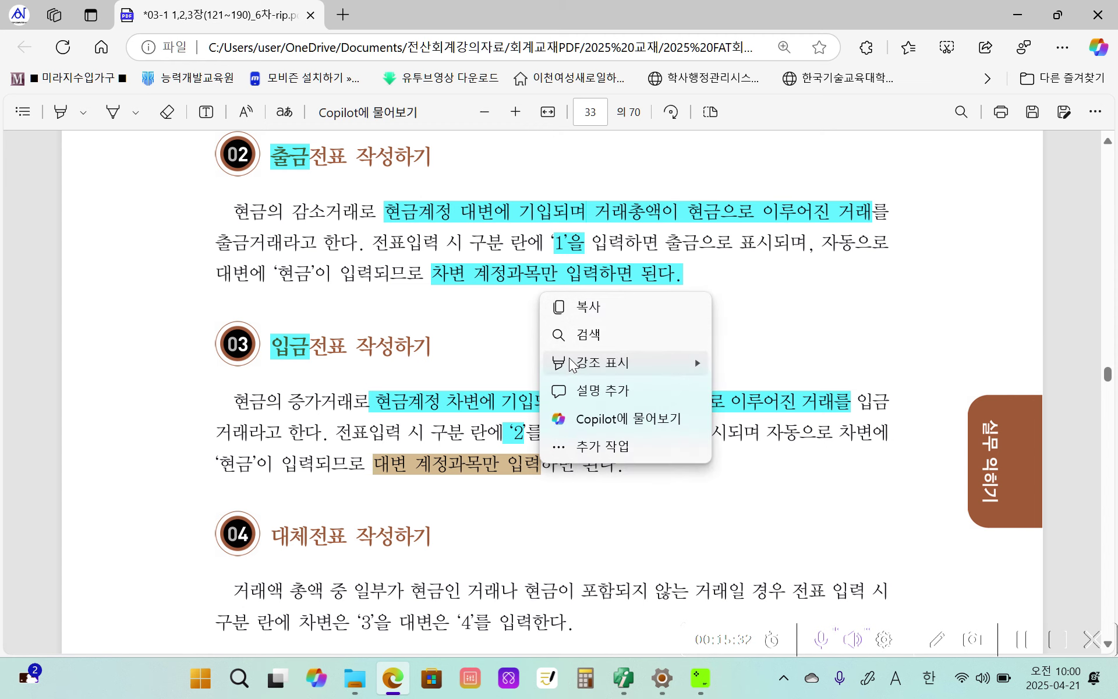
mouse_move(577, 365)
left_click(770, 360)
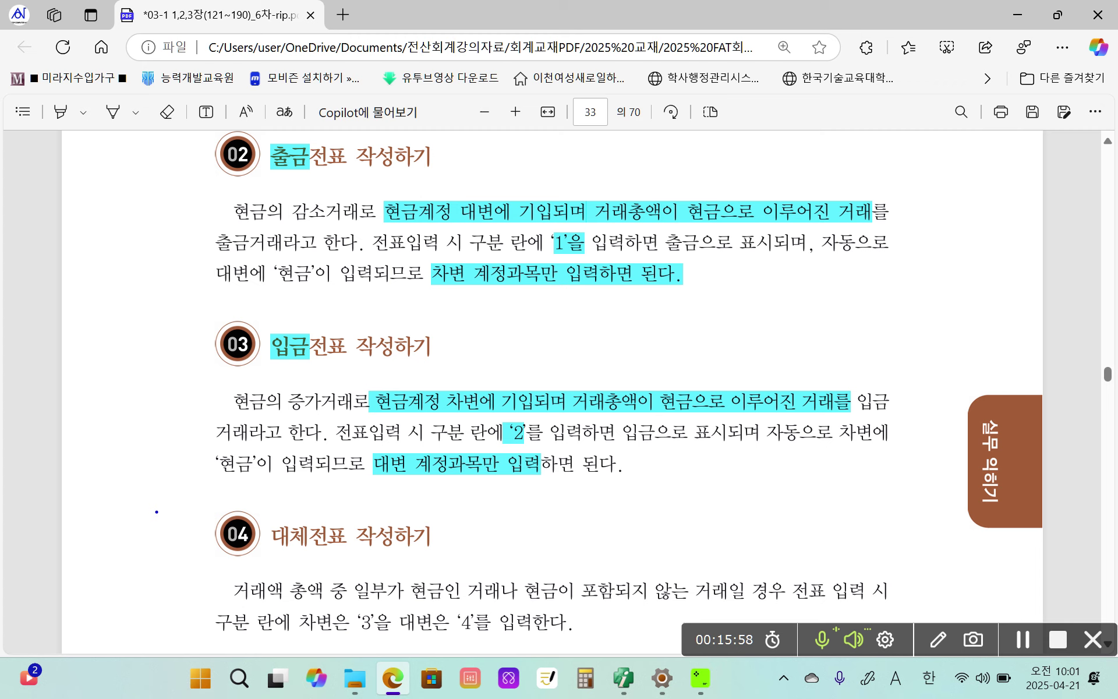
mouse_move(177, 494)
left_mouse_down()
mouse_move(163, 536)
mouse_move(466, 556)
mouse_move(182, 489)
left_mouse_up()
mouse_move(79, 521)
left_mouse_down()
mouse_move(63, 551)
mouse_move(115, 564)
mouse_move(64, 546)
mouse_move(47, 556)
left_mouse_up()
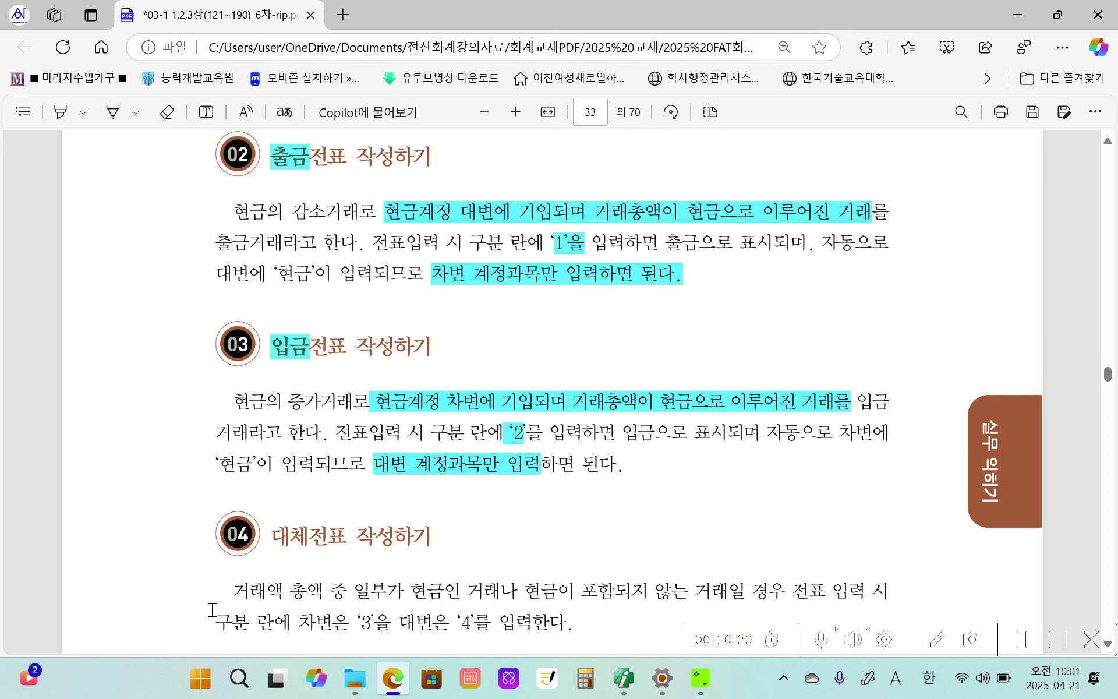
Step: Highlight 차변은 ‘3’ and 대변은 ‘4’를 in the section 04 paragraph with the 노랑 highlight colour
scroll(383, 594, "down", 5)
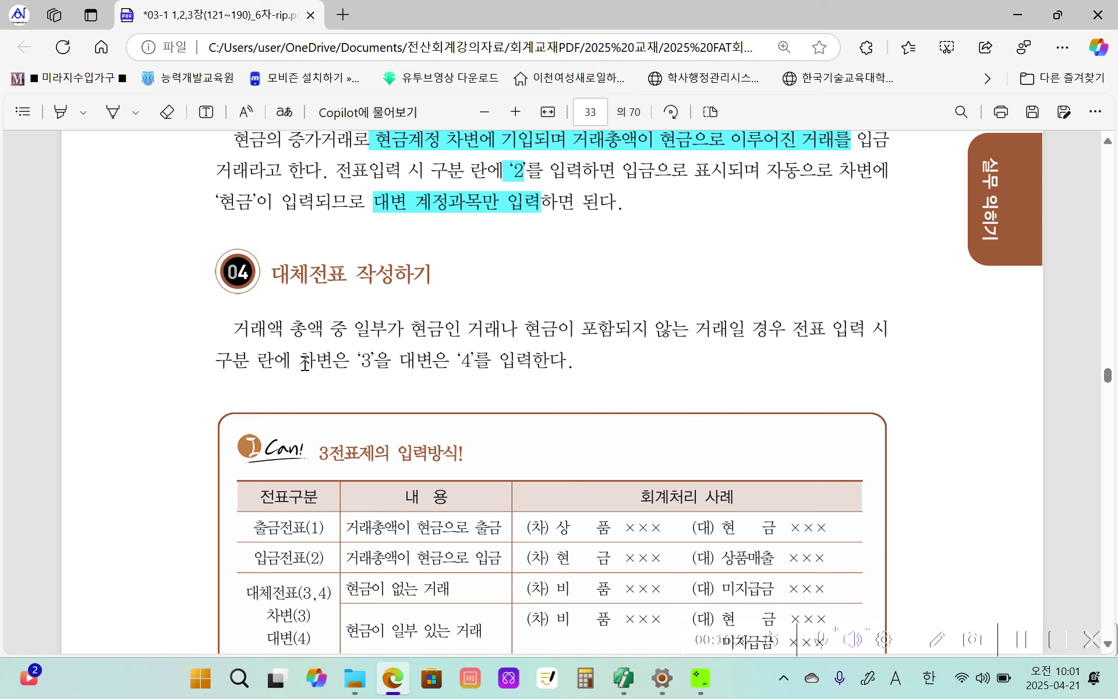
left_click_drag(302, 362, 375, 362)
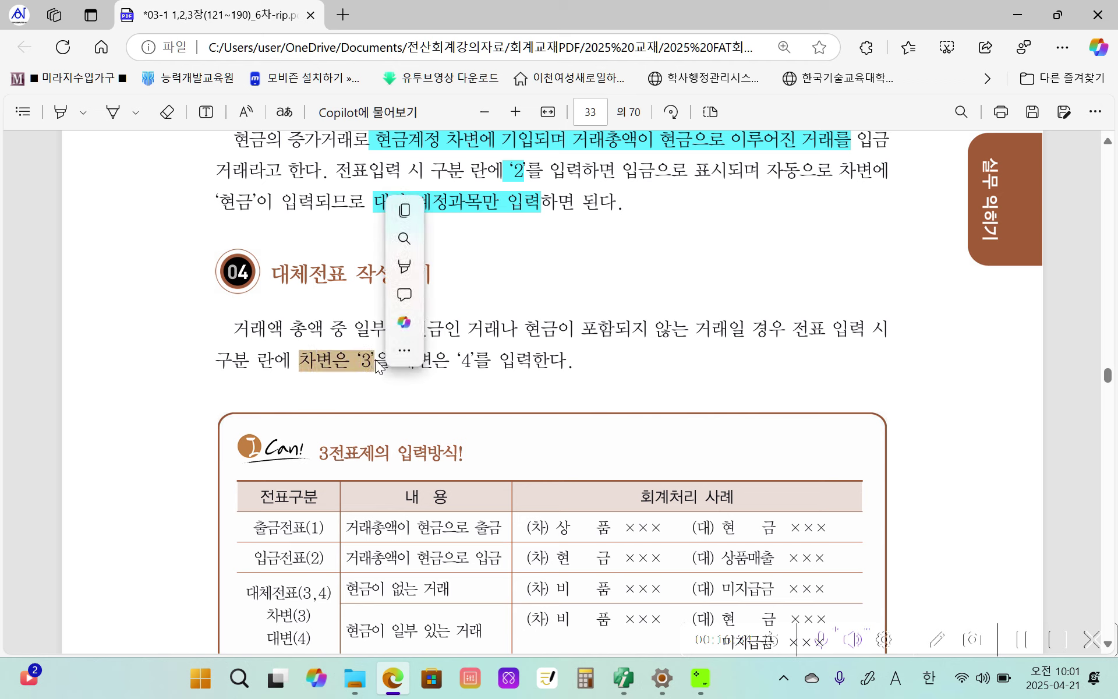
mouse_move(536, 264)
left_click(583, 299)
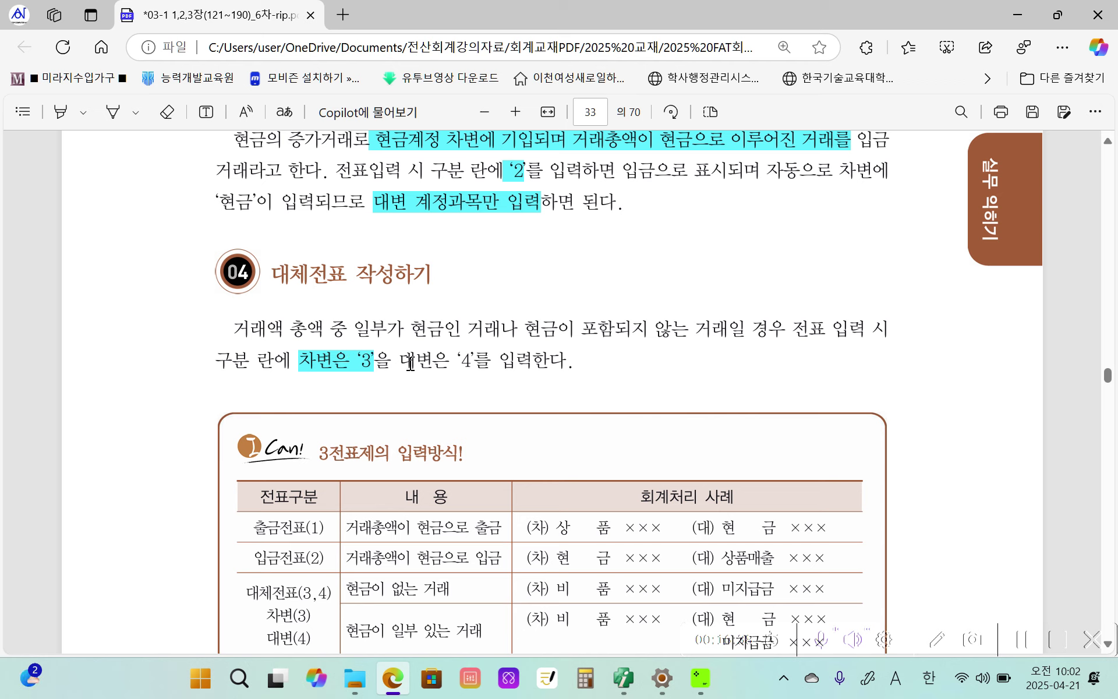
left_click_drag(405, 359, 492, 362)
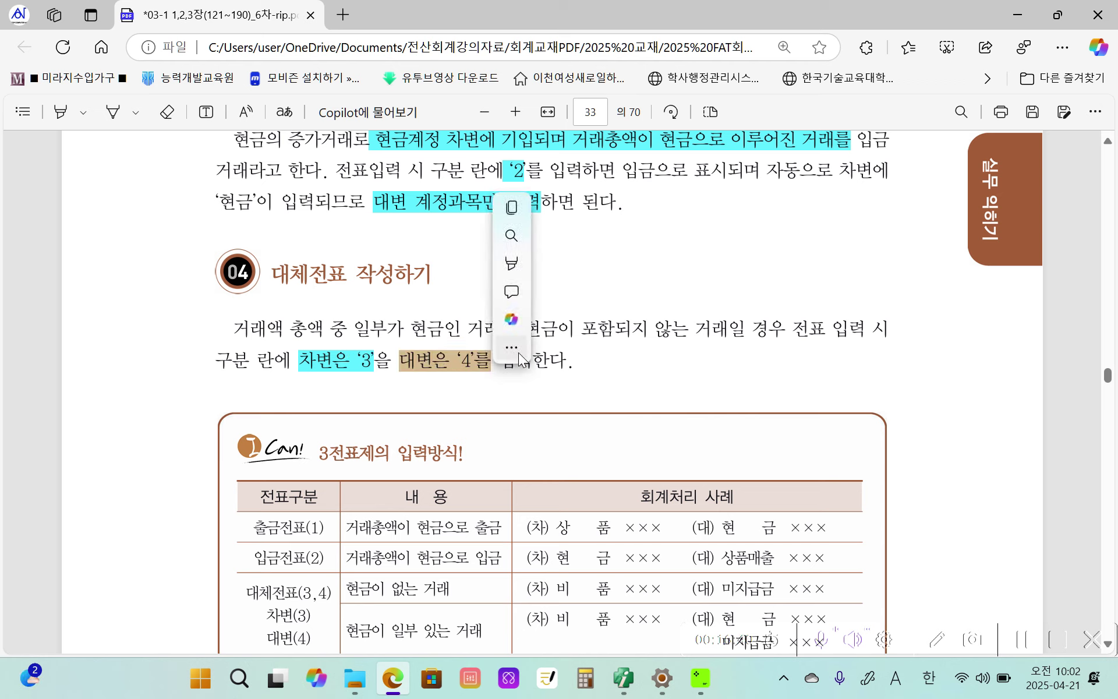
mouse_move(641, 266)
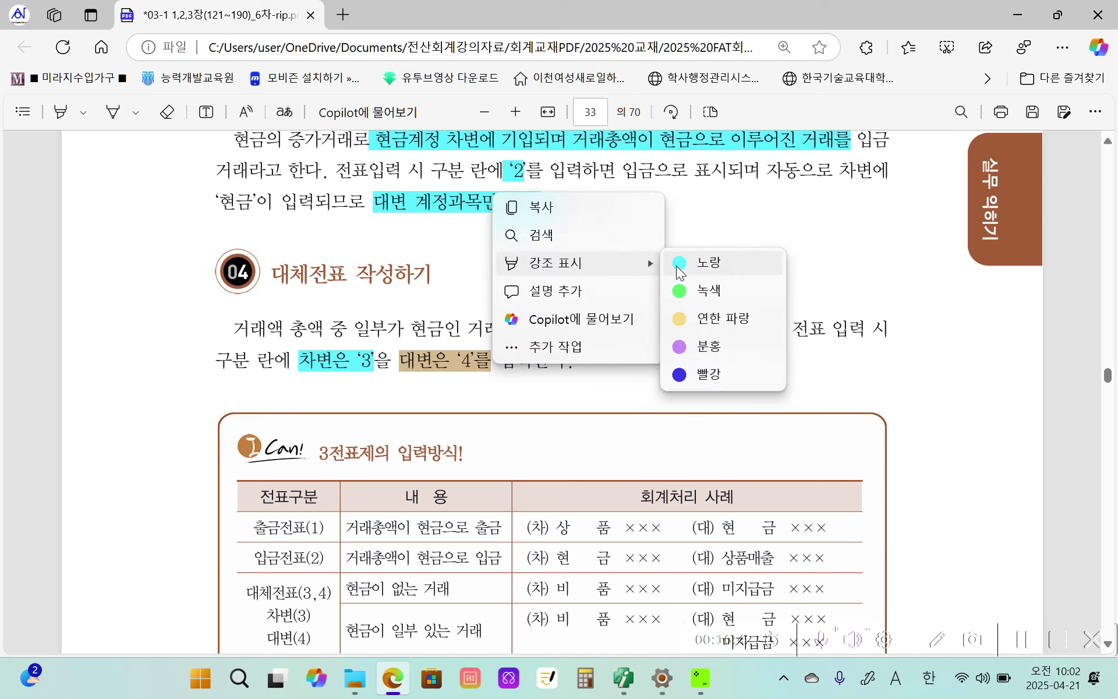
left_click(714, 317)
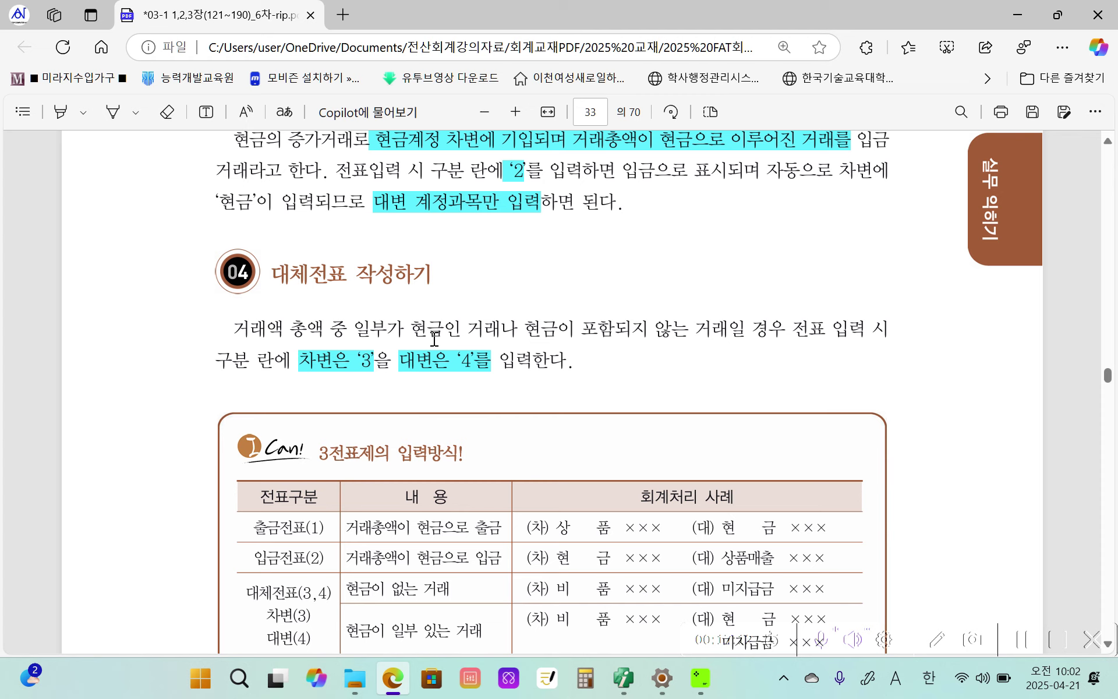
Step: Draw a blue box around the whole section 04 대체전표 작성하기 and clear the annotation
key("ctrl+2")
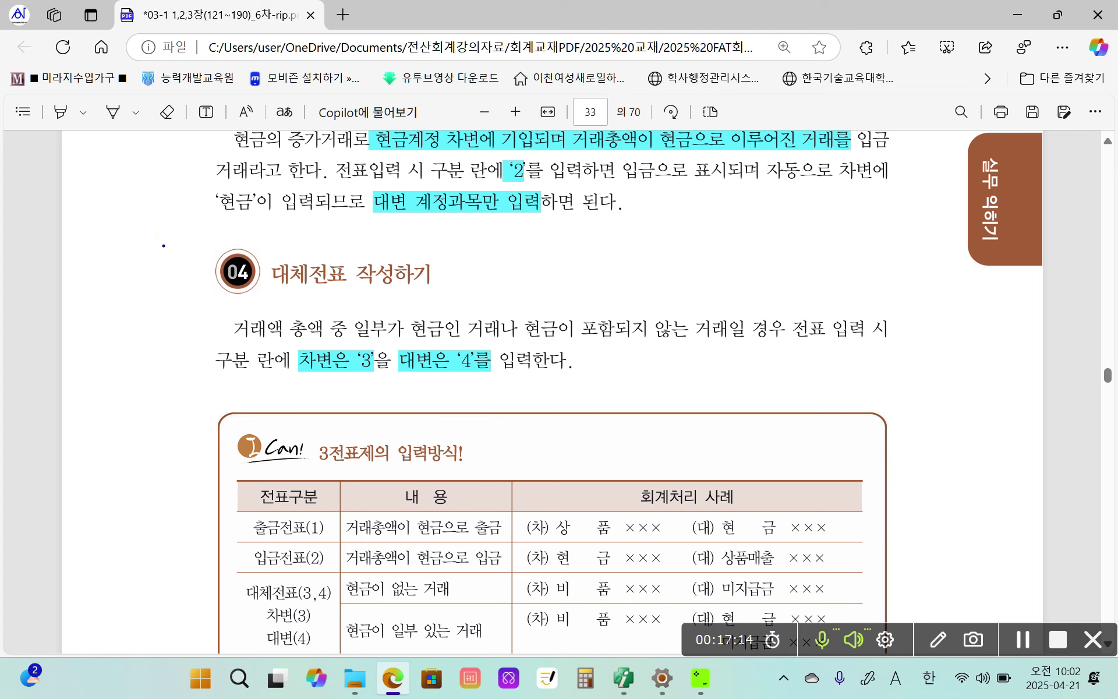
mouse_move(156, 235)
left_mouse_down()
mouse_move(597, 417)
mouse_move(942, 407)
left_mouse_up()
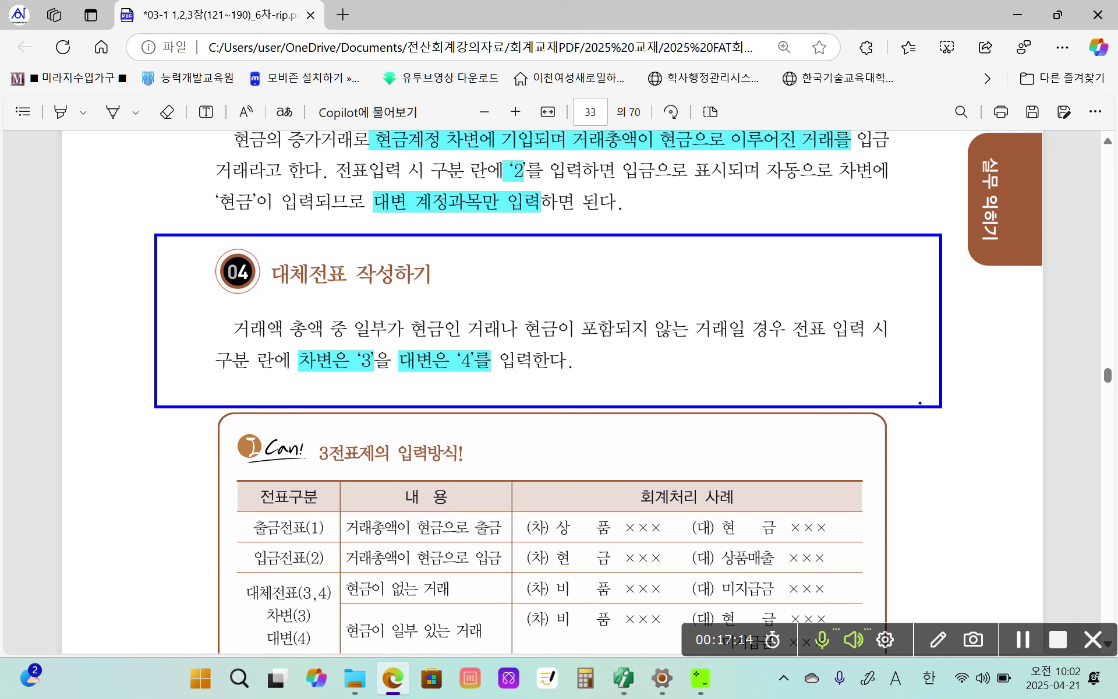
key("ctrl+2")
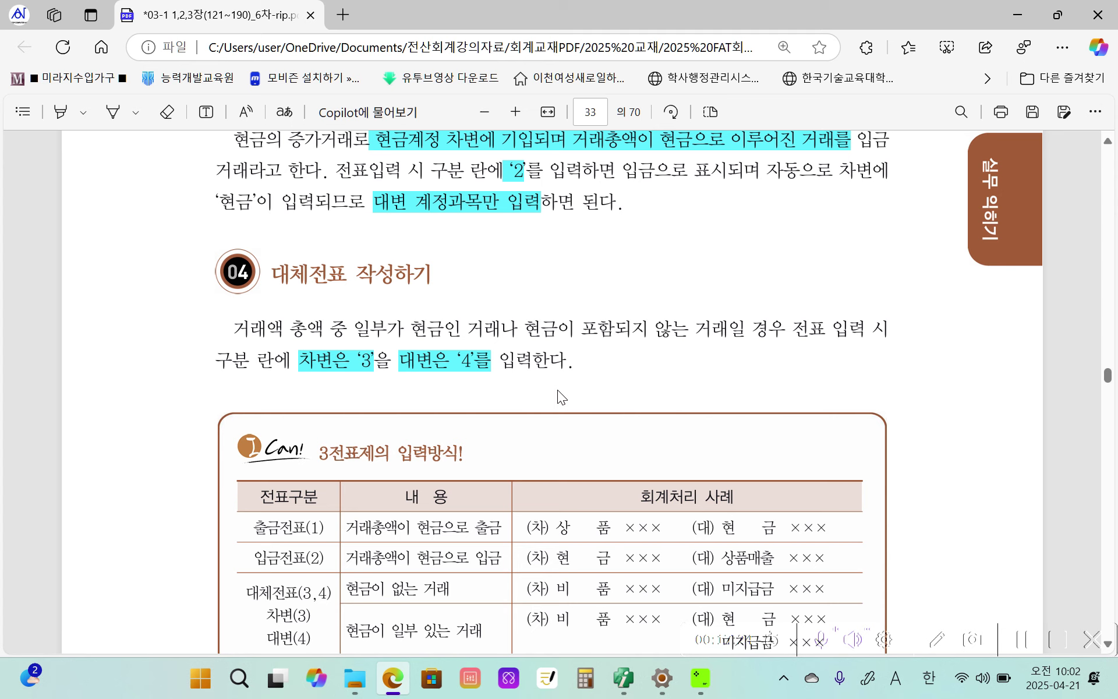
Step: In the 3전표제의 입력방식 table, box 3전표제, underline 출금전표, 입금전표 and 대체전표, and circle 결산차변(5) and 결산대변(6) in blue
scroll(541, 471, "down", 4)
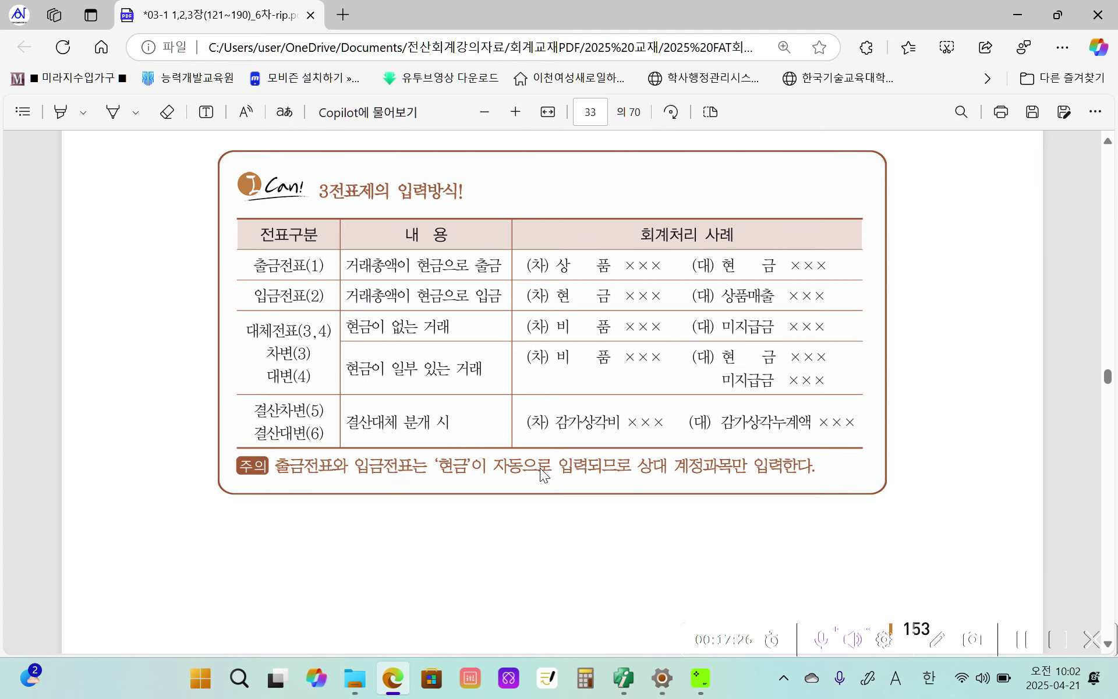
key("ctrl+2")
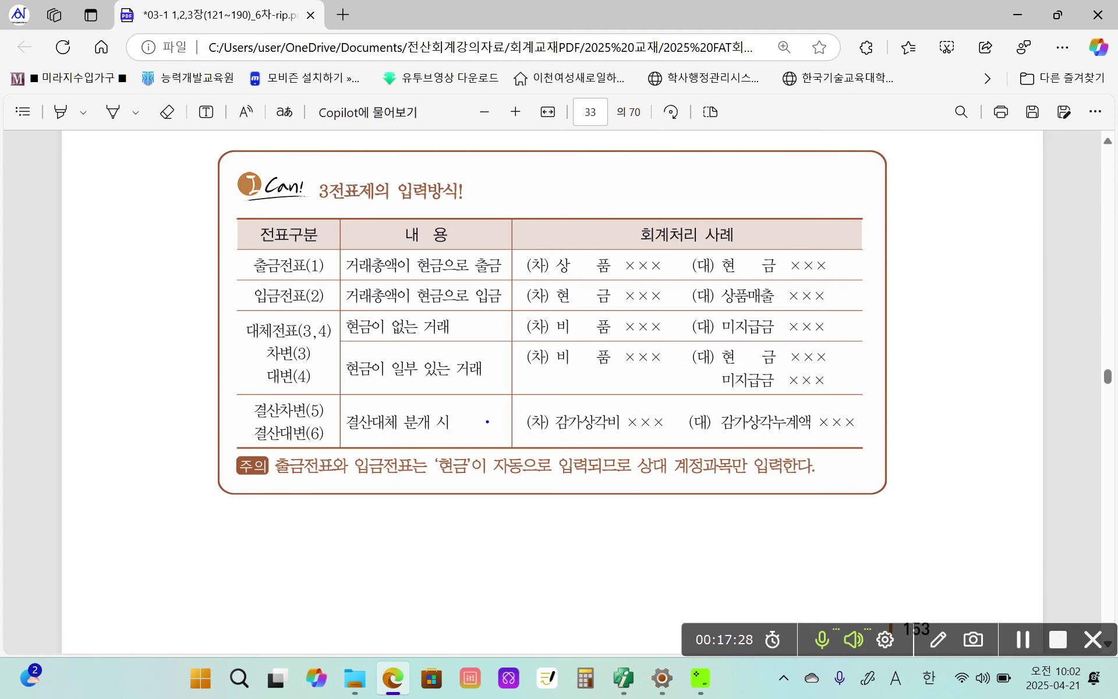
mouse_move(311, 173)
left_mouse_down()
mouse_move(337, 206)
mouse_move(396, 208)
mouse_move(377, 207)
left_mouse_up()
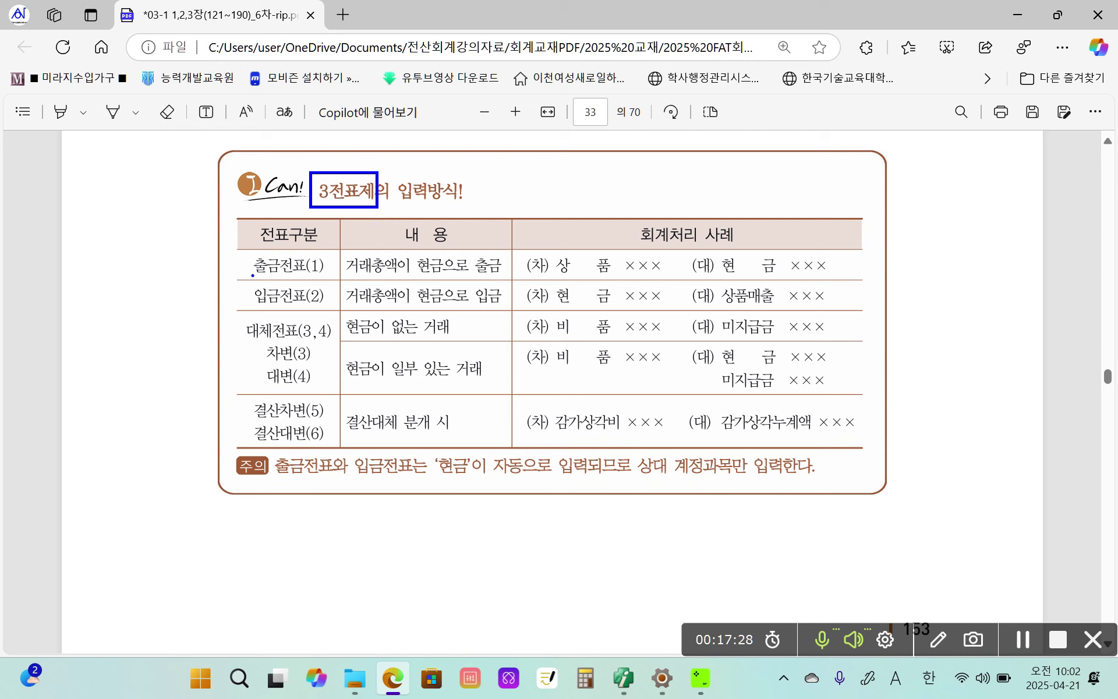
left_click_drag(252, 274, 309, 274)
left_click_drag(251, 305, 299, 305)
left_click_drag(250, 337, 297, 337)
mouse_move(229, 394)
left_mouse_down()
mouse_move(224, 426)
mouse_move(308, 448)
mouse_move(341, 396)
mouse_move(227, 395)
left_mouse_up()
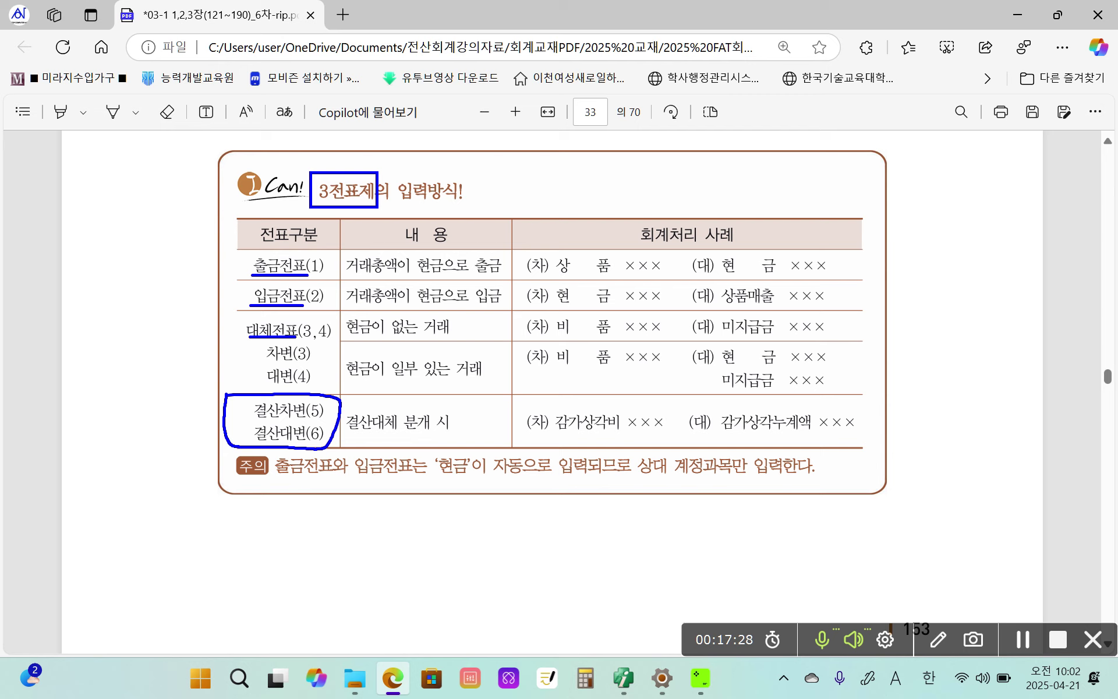
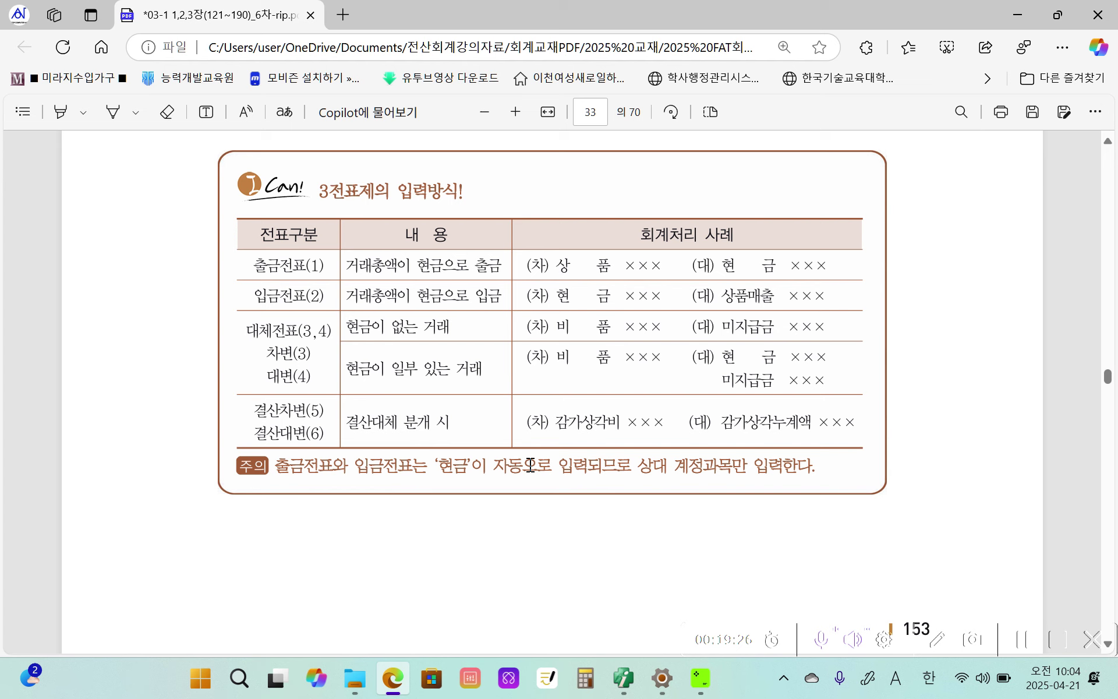
Step: On page 34, mark the box title 전표입력 시 신규거래처 등록과 통합계정 and 코드 란에 + in blue, and draw a star beside item ②
scroll(287, 407, "down", 10)
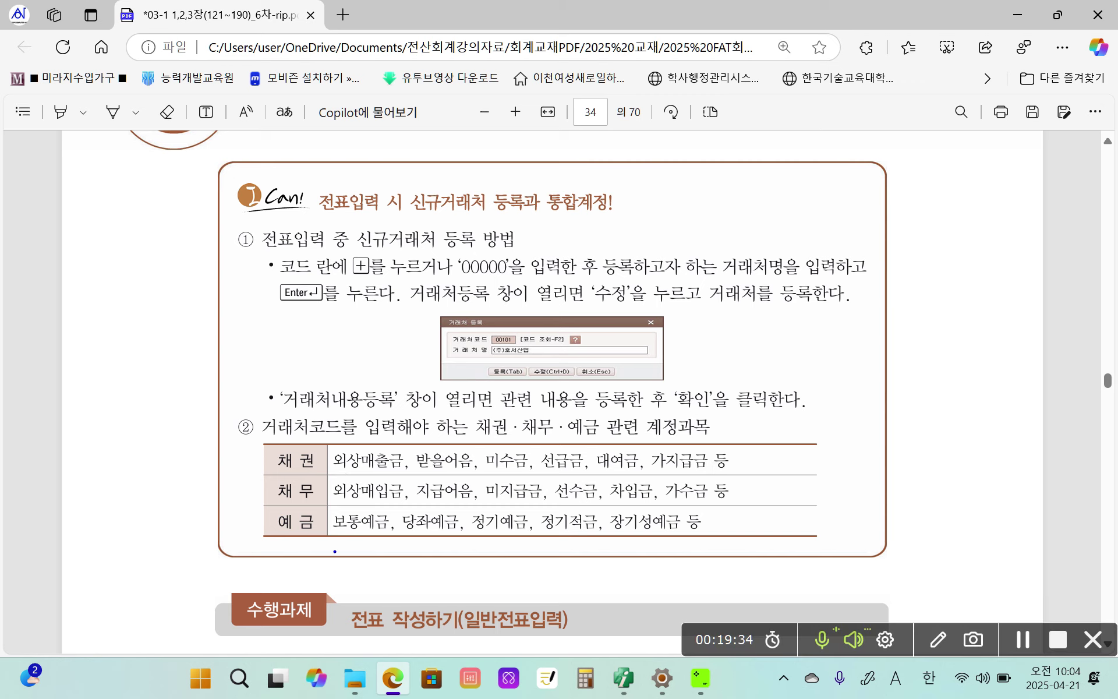
mouse_move(375, 187)
left_mouse_down()
mouse_move(372, 208)
mouse_move(399, 219)
mouse_move(379, 179)
mouse_move(337, 215)
mouse_move(626, 216)
left_mouse_up()
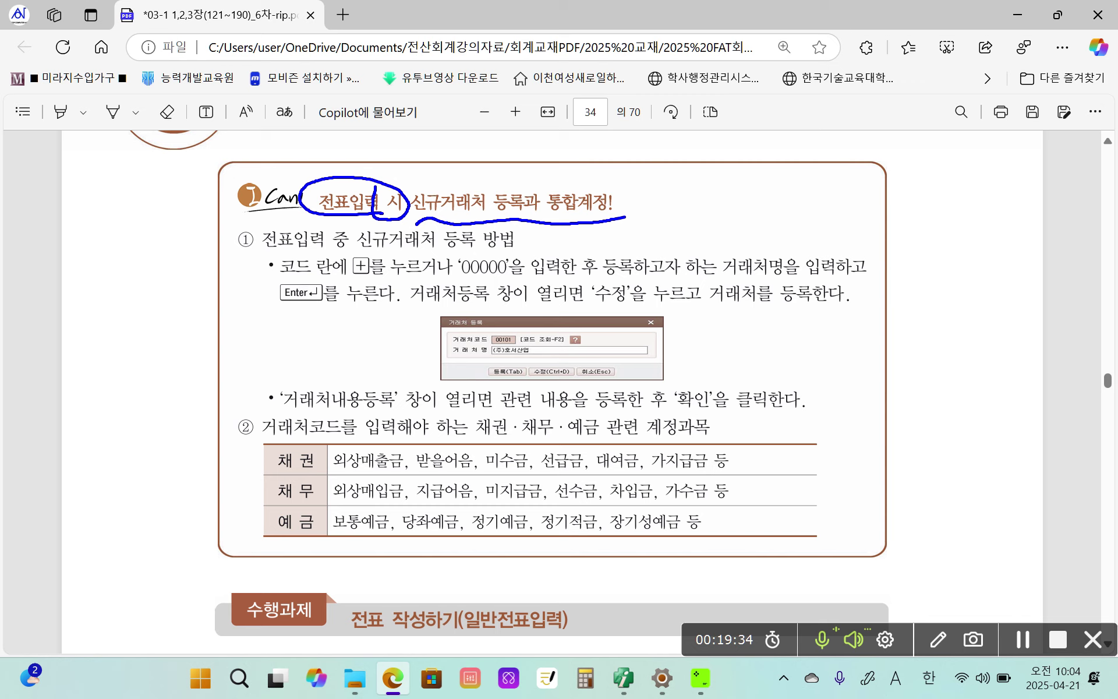
mouse_move(264, 256)
left_mouse_down()
mouse_move(260, 281)
mouse_move(373, 282)
mouse_move(265, 254)
left_mouse_up()
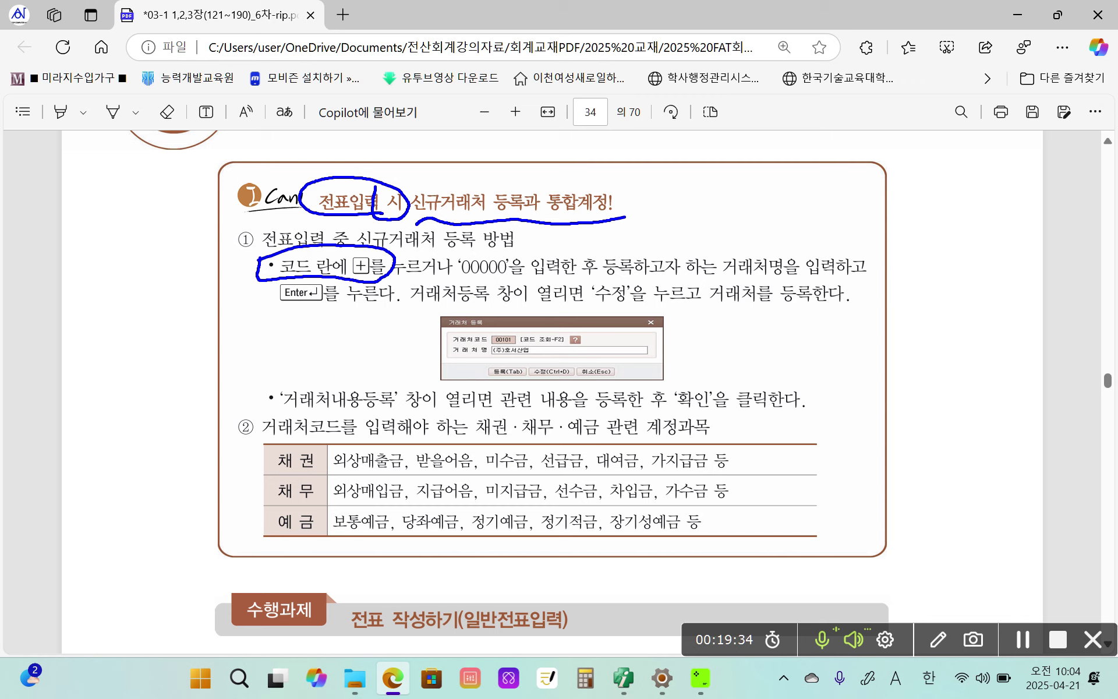
mouse_move(142, 433)
left_mouse_down()
mouse_move(182, 391)
mouse_move(191, 448)
mouse_move(195, 405)
mouse_move(142, 432)
left_mouse_up()
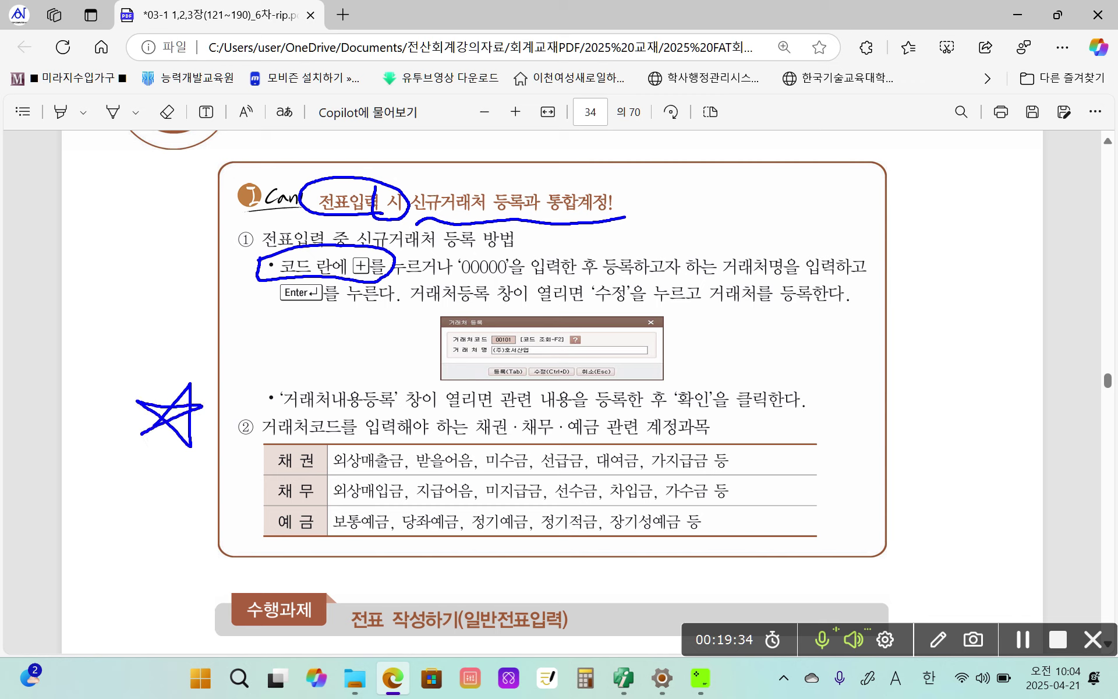
Step: Outline item ② and its account table in red and circle 거래처코드를 입력해야
mouse_move(228, 404)
left_mouse_down()
mouse_move(226, 538)
mouse_move(479, 572)
mouse_move(886, 513)
mouse_move(789, 421)
mouse_move(768, 421)
mouse_move(809, 411)
left_mouse_up()
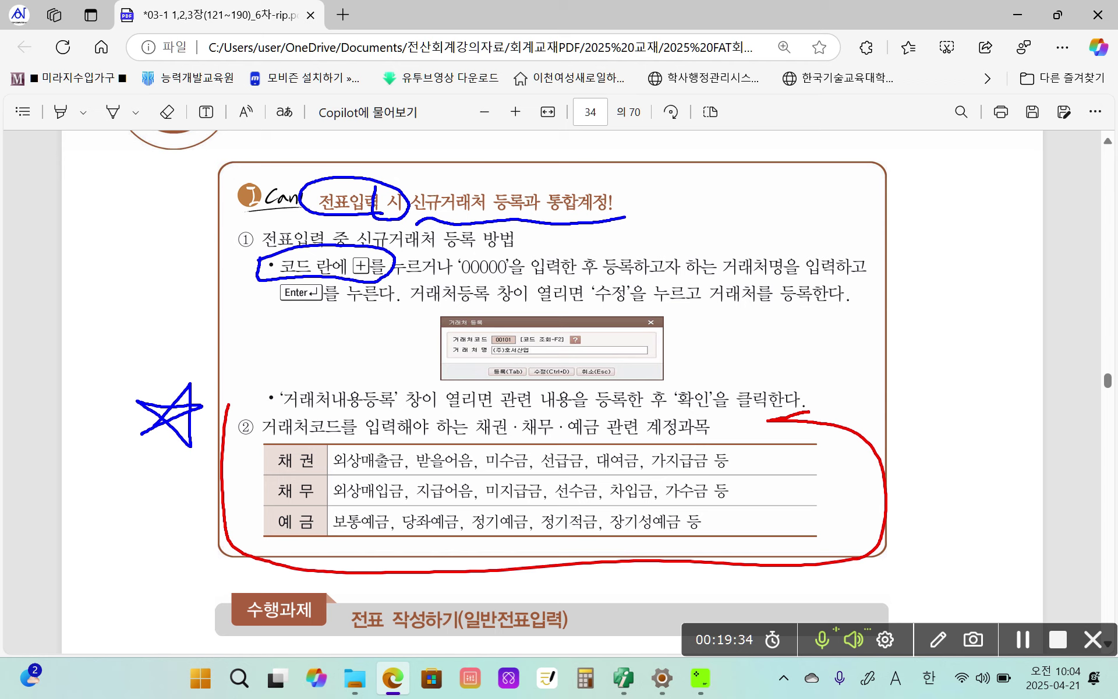
mouse_move(267, 449)
left_mouse_down()
mouse_move(255, 538)
mouse_move(269, 551)
left_mouse_up()
mouse_move(268, 415)
left_mouse_down()
mouse_move(256, 438)
mouse_move(381, 447)
mouse_move(417, 408)
mouse_move(250, 421)
mouse_move(352, 453)
mouse_move(431, 430)
left_mouse_up()
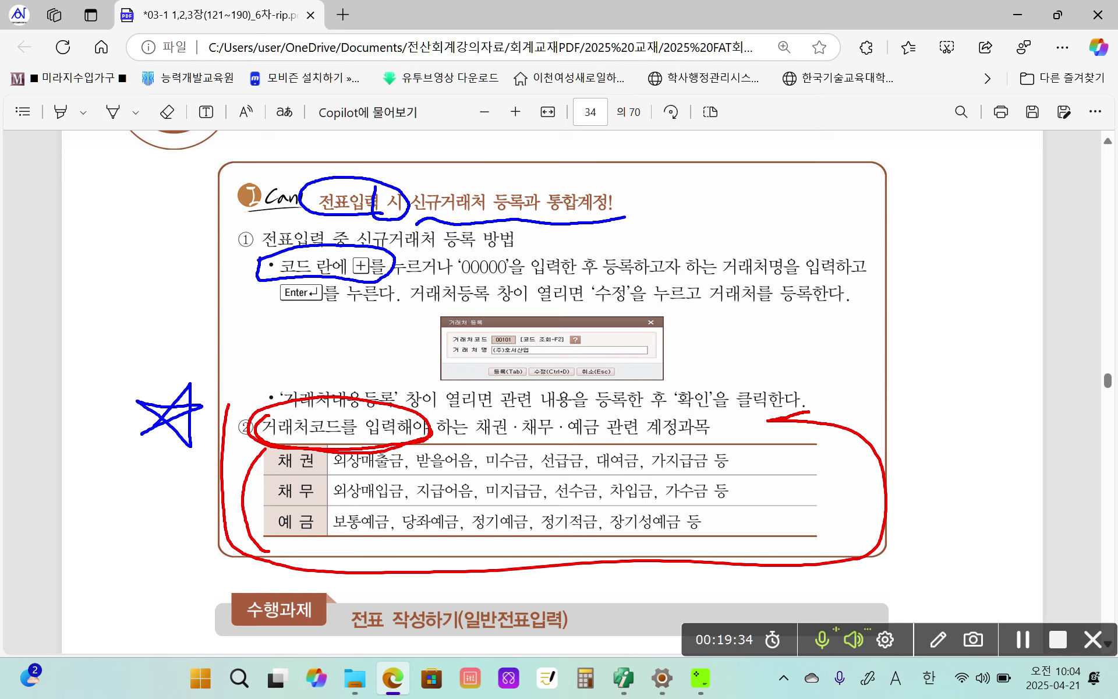
Step: Underline 채권 and 채무 in the item ② table and circle the account names in both rows in red
mouse_move(266, 483)
left_mouse_down()
mouse_move(309, 475)
mouse_move(264, 478)
left_mouse_up()
mouse_move(333, 454)
left_mouse_down()
mouse_move(329, 467)
mouse_move(420, 483)
mouse_move(434, 444)
mouse_move(343, 446)
left_mouse_up()
mouse_move(519, 438)
left_mouse_down()
mouse_move(507, 440)
mouse_move(533, 478)
mouse_move(746, 470)
mouse_move(529, 437)
left_mouse_up()
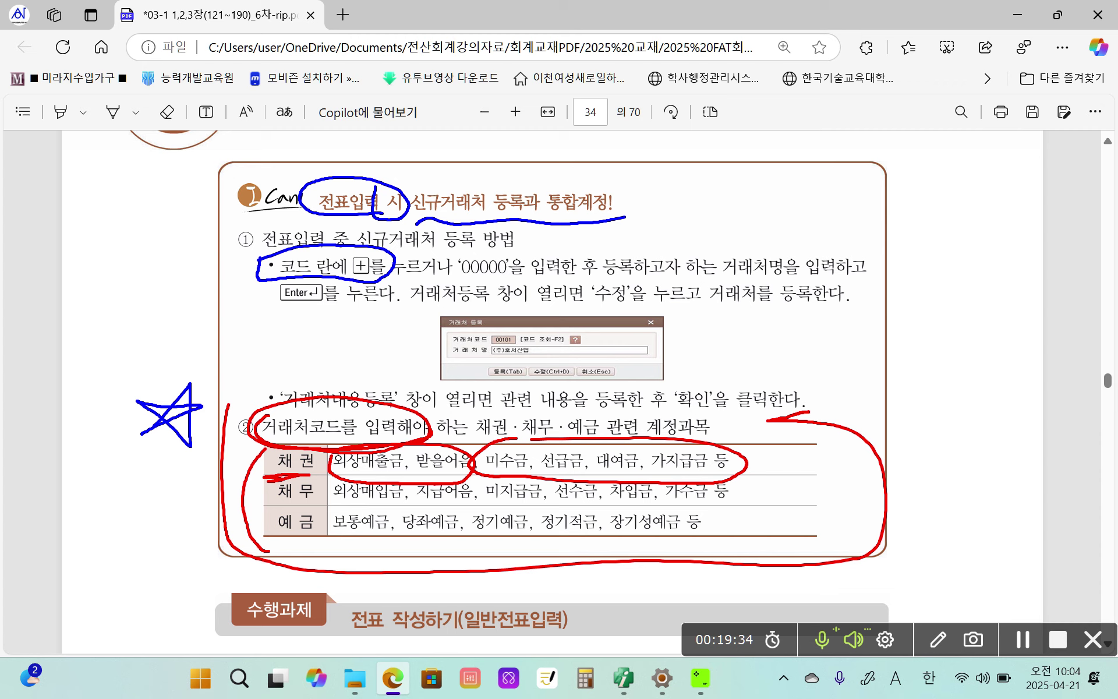
mouse_move(263, 508)
left_mouse_down()
mouse_move(311, 499)
mouse_move(295, 504)
left_mouse_up()
mouse_move(322, 483)
left_mouse_down()
mouse_move(323, 501)
mouse_move(475, 502)
mouse_move(468, 480)
left_mouse_up()
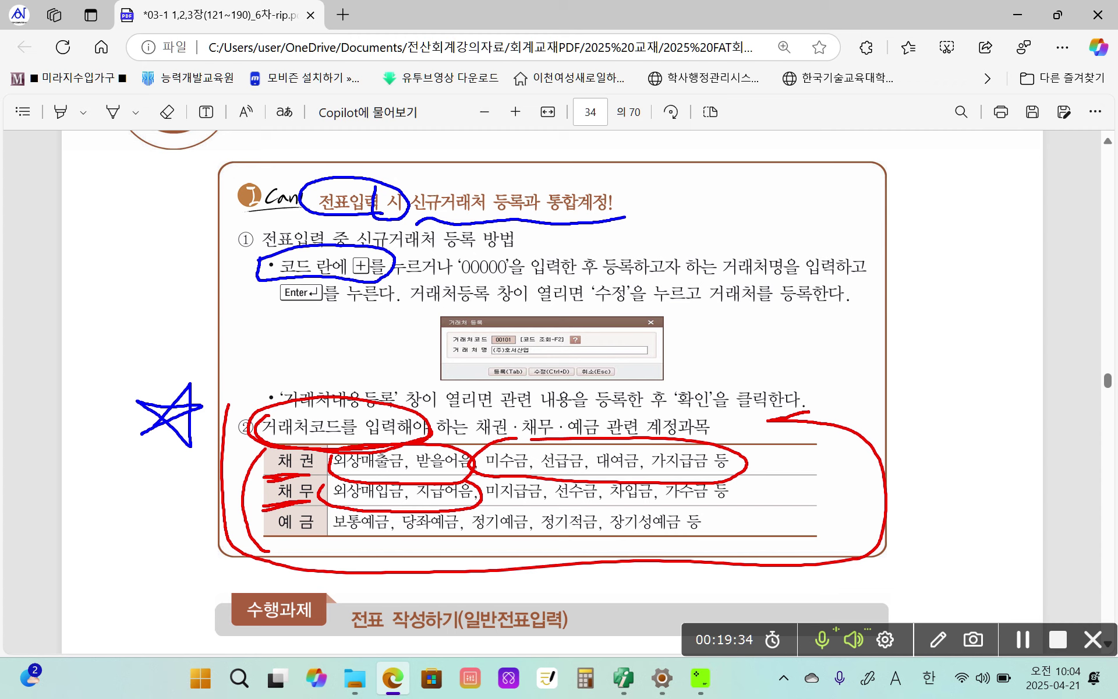
mouse_move(483, 498)
left_mouse_down()
mouse_move(603, 512)
mouse_move(743, 473)
left_mouse_up()
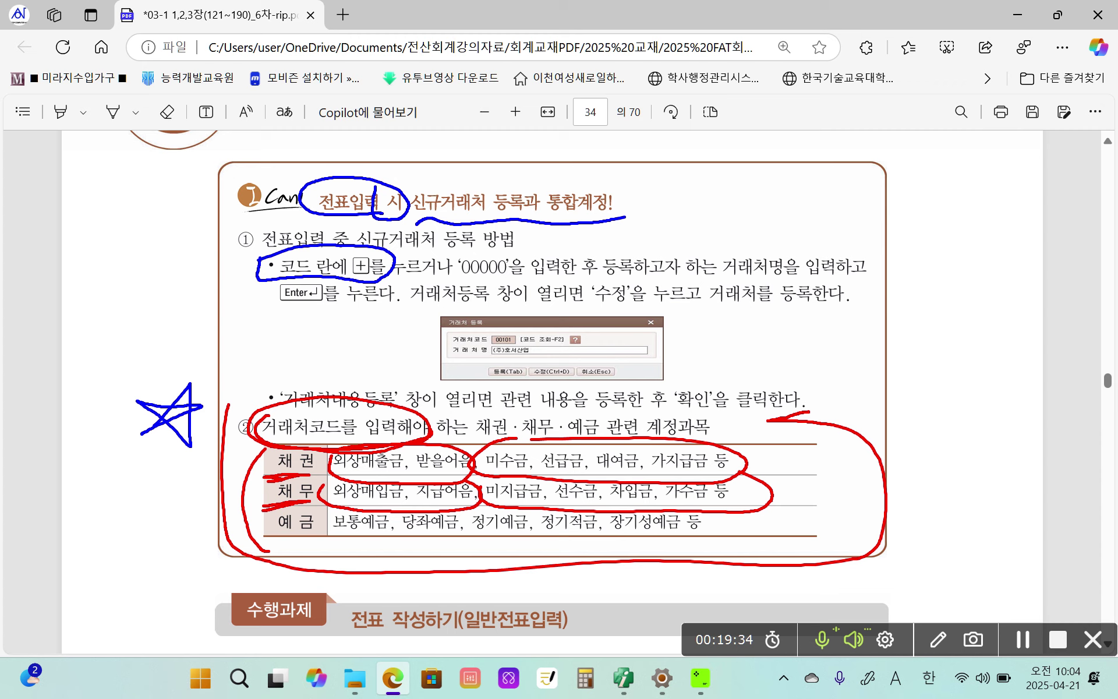
Step: Underline 예금 and the deposit account names from 보통예금 to 장기성예금 in the item ② table
mouse_move(262, 541)
left_mouse_down()
mouse_move(297, 543)
mouse_move(257, 543)
left_mouse_up()
left_click_drag(339, 542, 442, 541)
left_click_drag(476, 542, 512, 542)
left_click_drag(551, 542, 593, 542)
left_click_drag(675, 542, 626, 541)
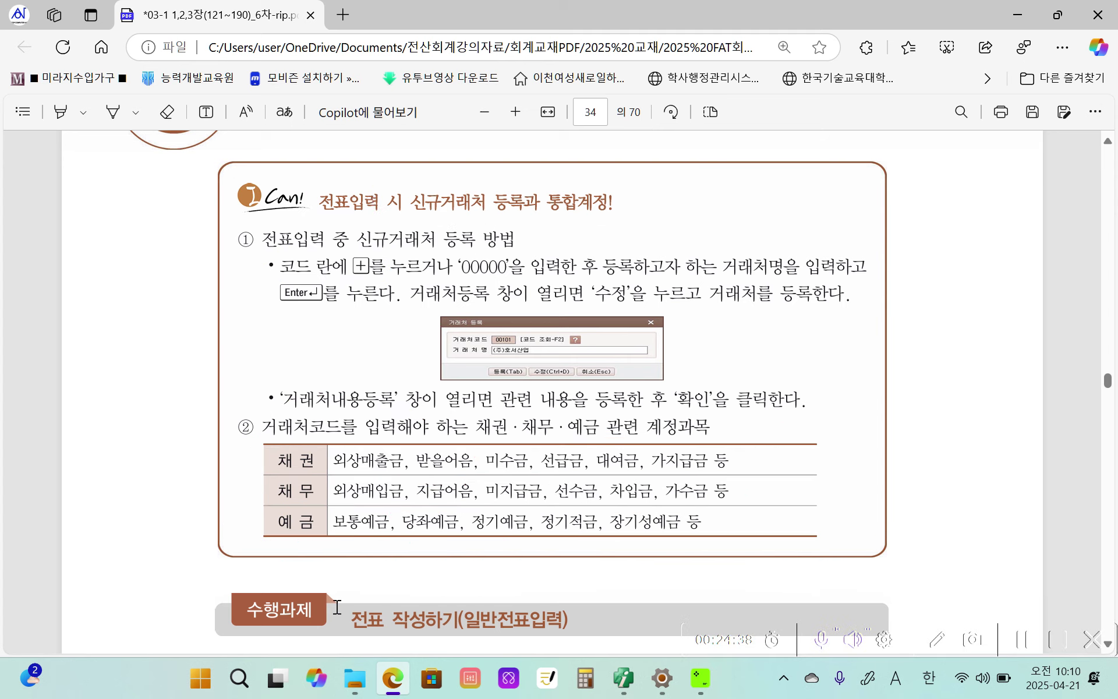
Step: Highlight the 수행과제 heading 전표 작성하기(일반전표입력) with the 노랑 highlight colour
scroll(368, 584, "down", 6)
scroll(377, 578, "down", 1)
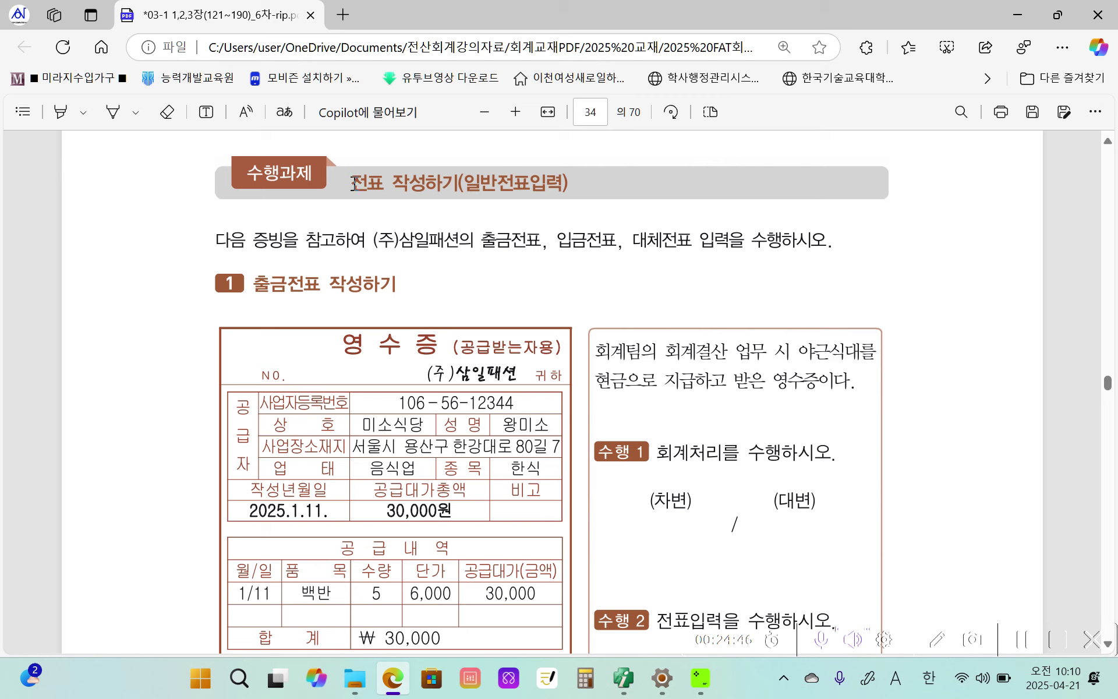
left_click_drag(349, 183, 585, 194)
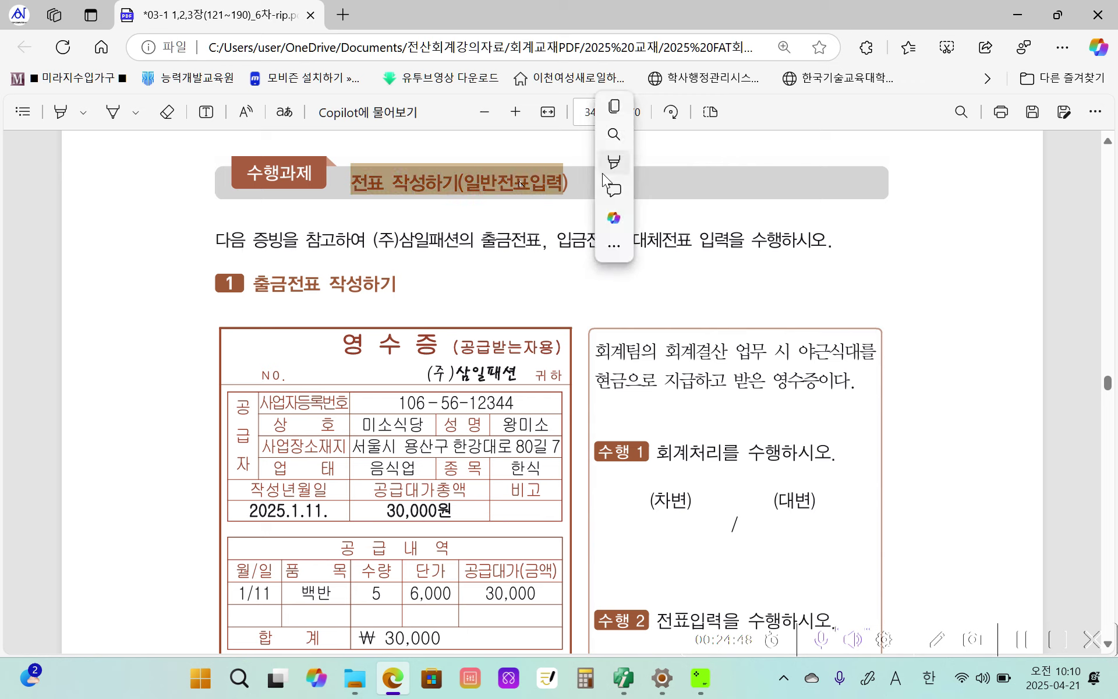
mouse_move(736, 162)
left_click(813, 162)
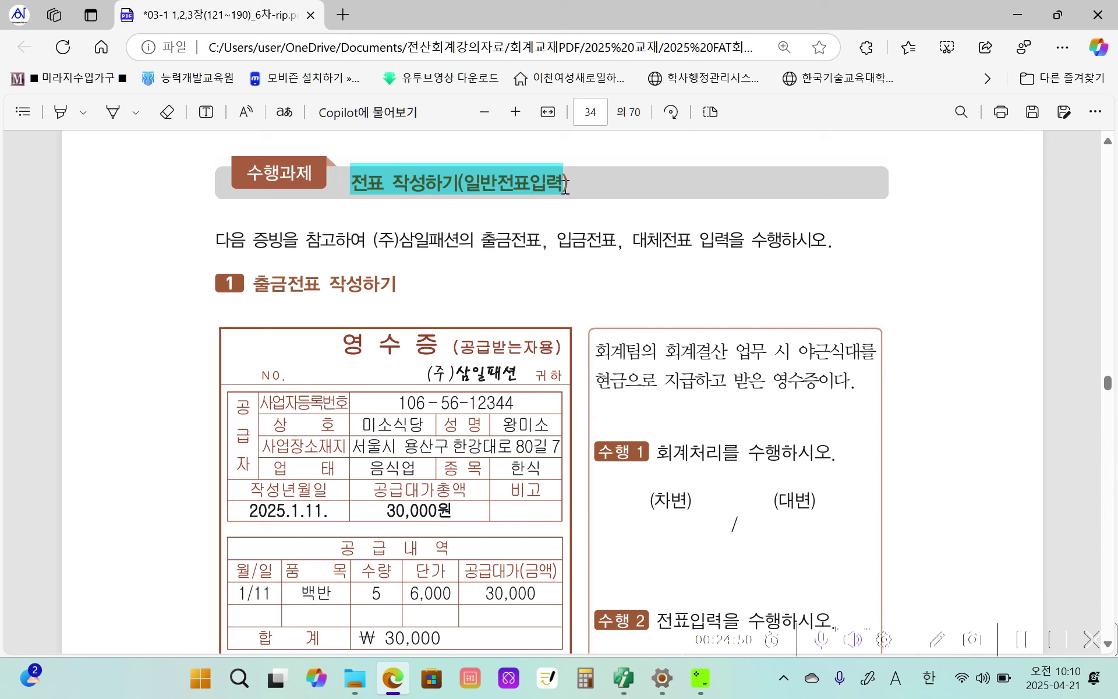
Step: Switch to the accounting program for (주)삼일패션, view its 전체메뉴, and return to the textbook PDF
left_click_drag(231, 248, 242, 247)
left_click(309, 246)
left_click(623, 678)
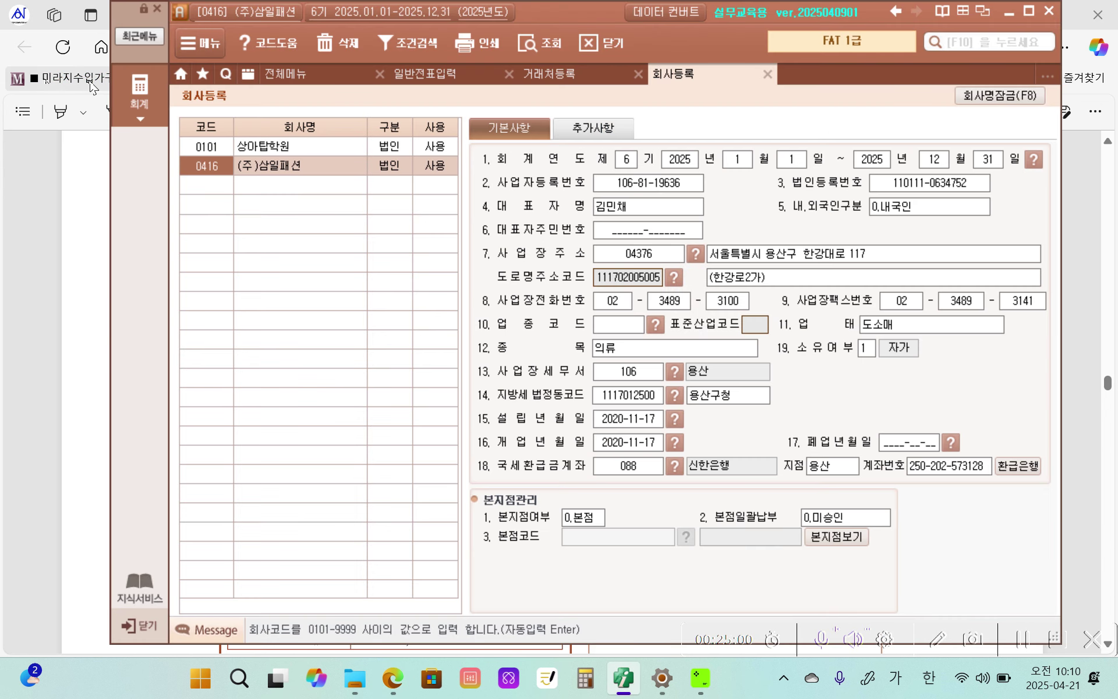
left_click(114, 97)
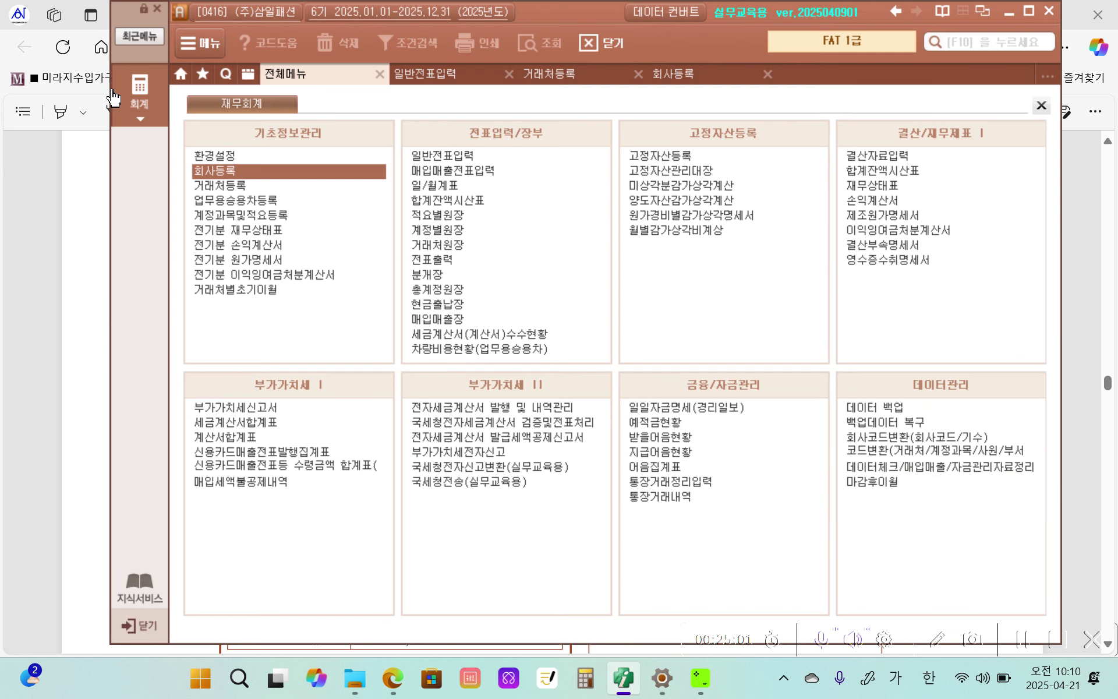
left_click(628, 692)
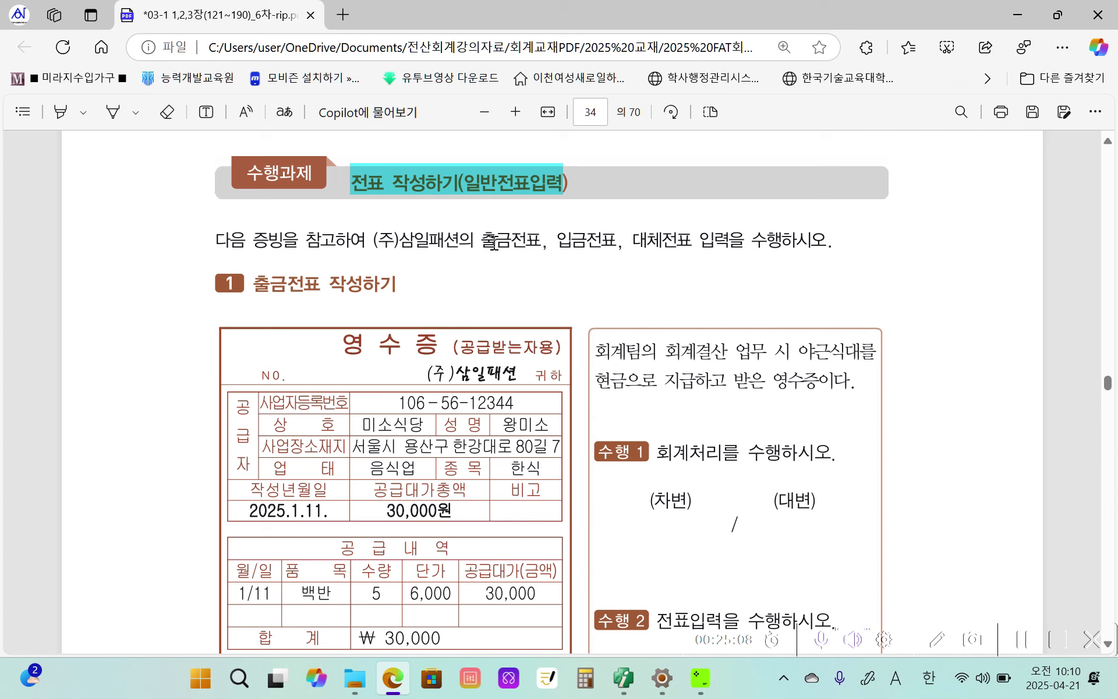
Step: Highlight 출금전표, 입금전표, 대체전표 입력을 수행하시오 in the exercise instruction
left_click_drag(485, 242, 846, 244)
mouse_move(869, 162)
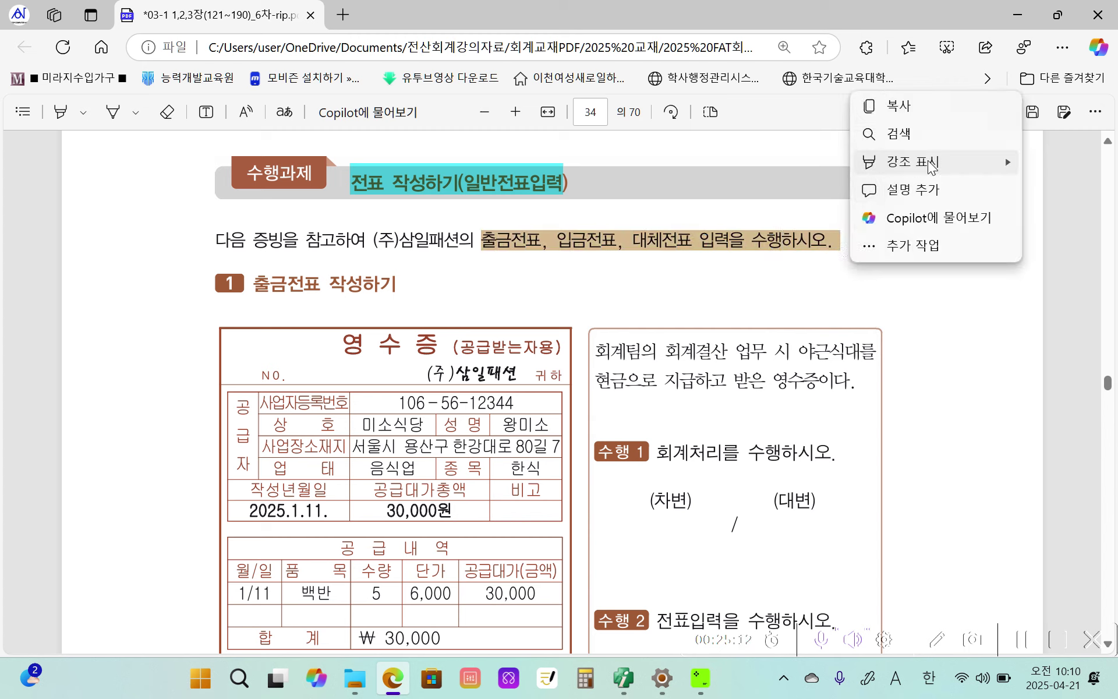
mouse_move(935, 167)
left_click(781, 162)
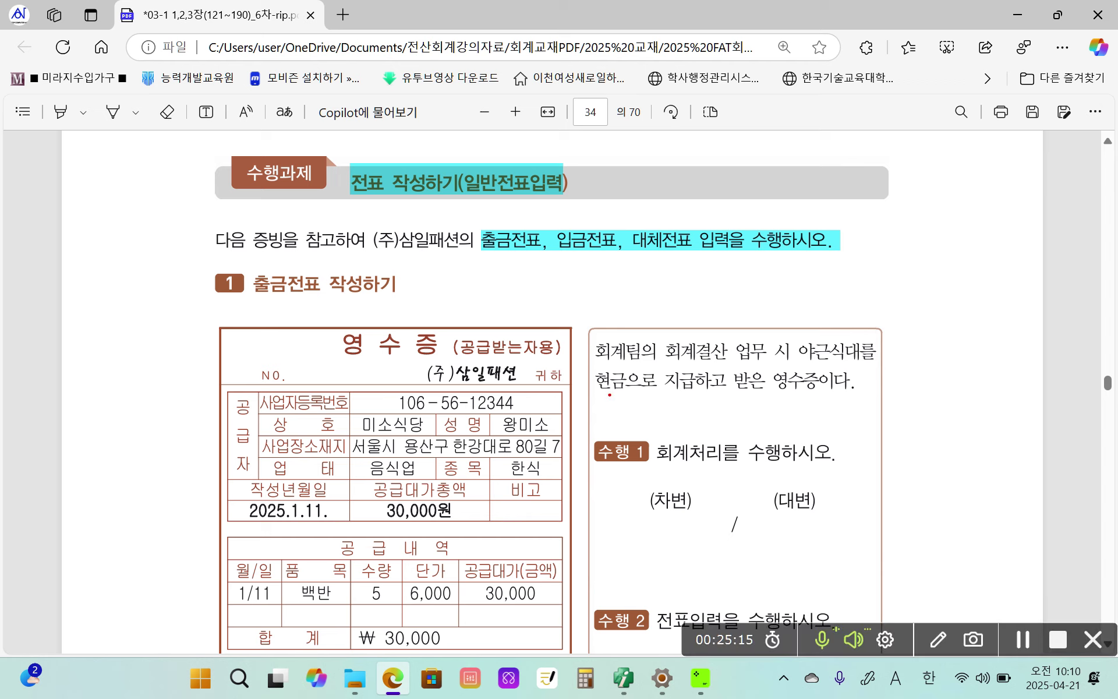
Step: Circle 증빙 in the exercise instruction in red and blue, and handwrite 증빙 in blue beside the receipt with emphasis lines
mouse_move(268, 274)
left_mouse_down()
mouse_move(241, 236)
mouse_move(294, 265)
mouse_move(246, 223)
left_mouse_up()
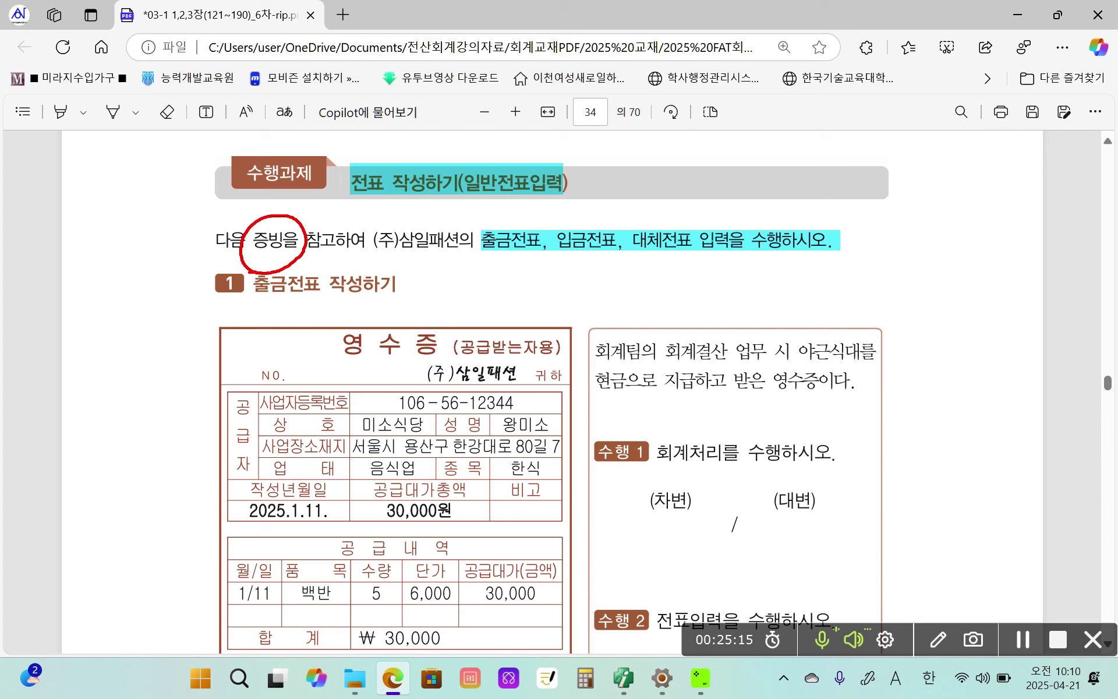
mouse_move(292, 272)
left_mouse_down()
mouse_move(238, 232)
mouse_move(307, 256)
mouse_move(283, 270)
left_mouse_up()
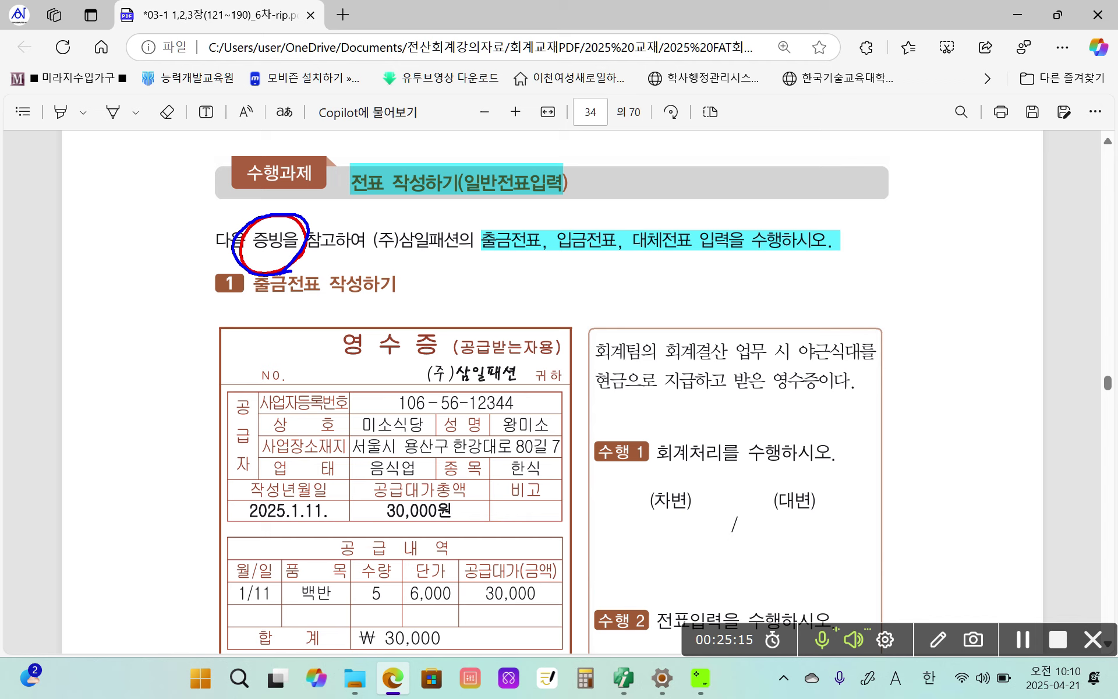
left_click_drag(176, 322, 150, 340)
left_click_drag(165, 335, 189, 352)
mouse_move(140, 370)
left_mouse_down()
mouse_move(191, 359)
mouse_move(174, 382)
left_mouse_up()
left_click_drag(215, 343, 219, 372)
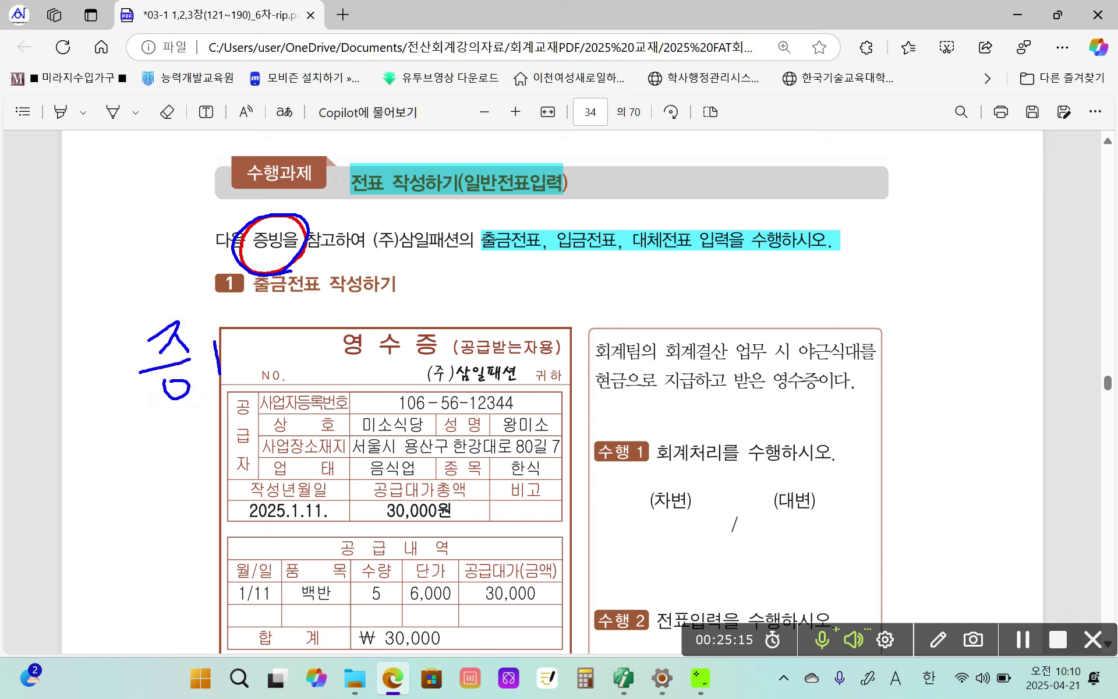
mouse_move(243, 327)
left_mouse_down()
mouse_move(229, 356)
mouse_move(263, 362)
left_mouse_up()
mouse_move(245, 382)
left_mouse_down()
mouse_move(239, 392)
mouse_move(255, 386)
left_mouse_up()
left_click_drag(204, 316, 387, 307)
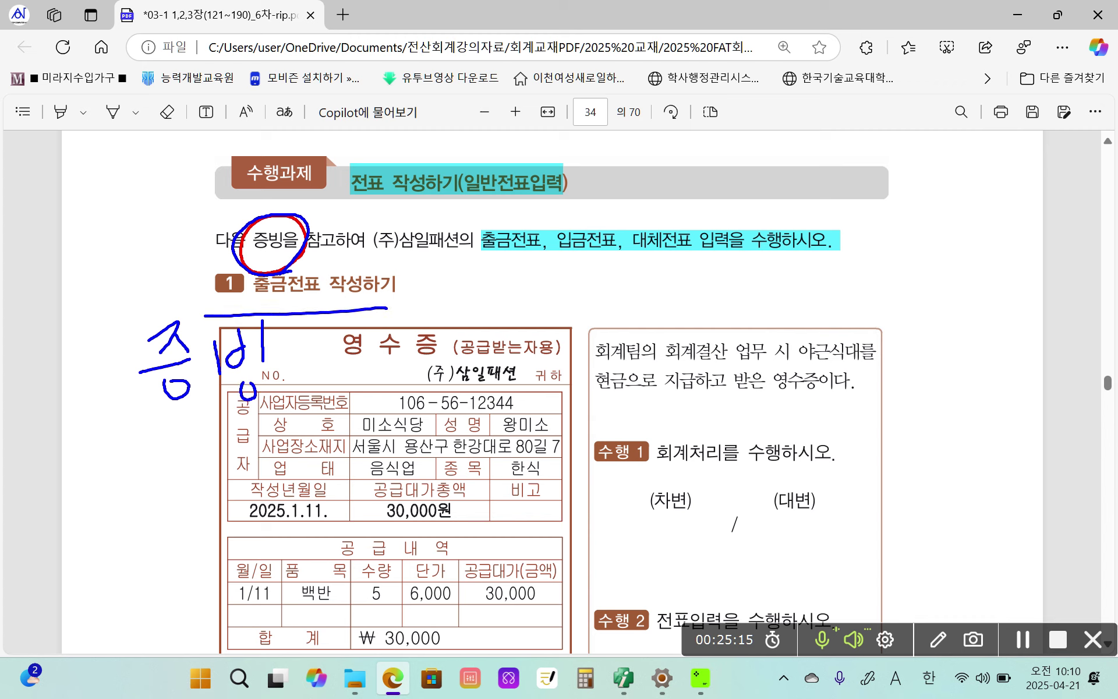
mouse_move(186, 440)
left_mouse_down()
mouse_move(119, 355)
mouse_move(223, 434)
left_mouse_up()
mouse_move(330, 376)
left_mouse_down()
mouse_move(361, 365)
mouse_move(451, 370)
left_mouse_up()
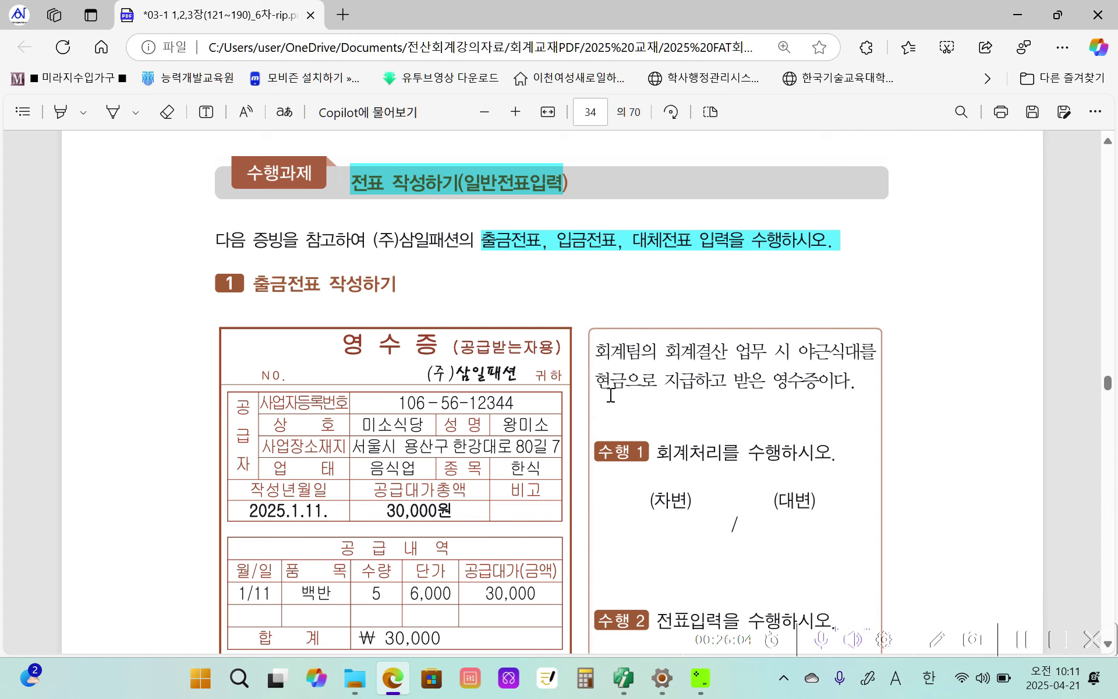
Step: Highlight the recipient company (주)삼일패션 on the 출금전표 exercise receipt
scroll(489, 489, "down", 5)
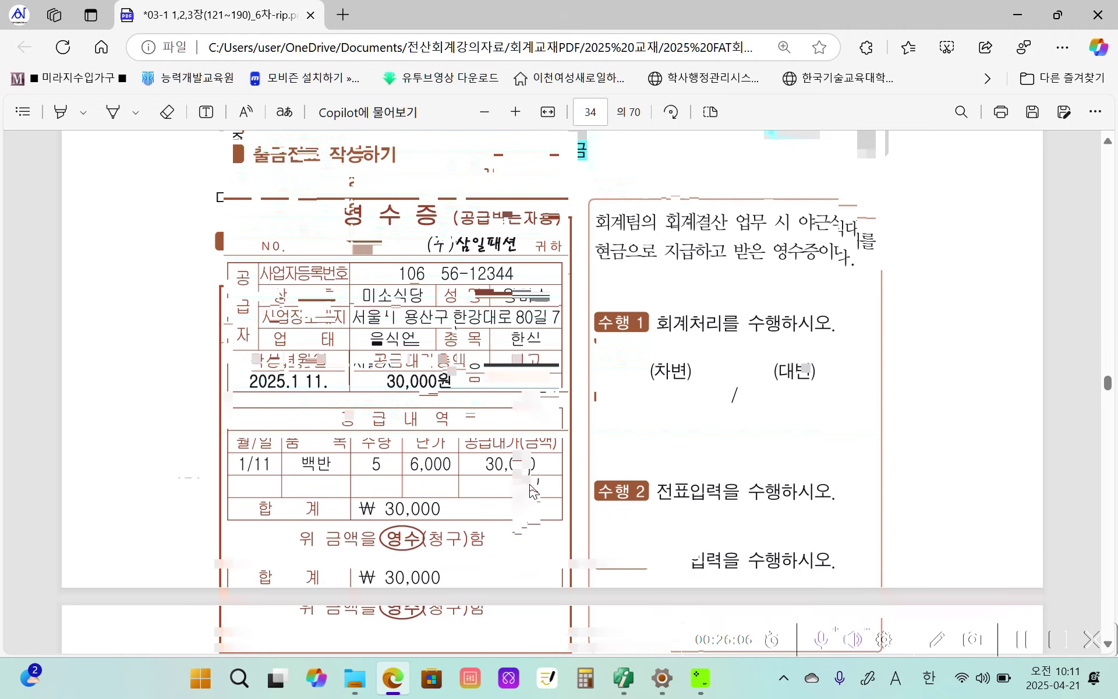
scroll(488, 490, "up", 3)
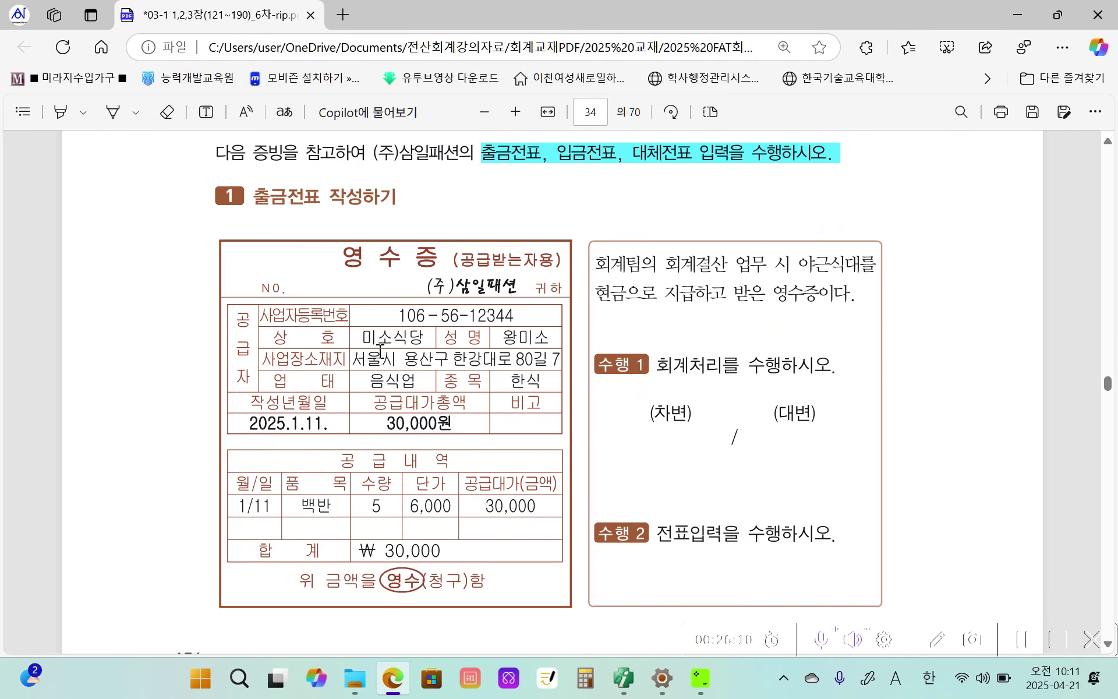
left_click_drag(430, 284, 511, 284)
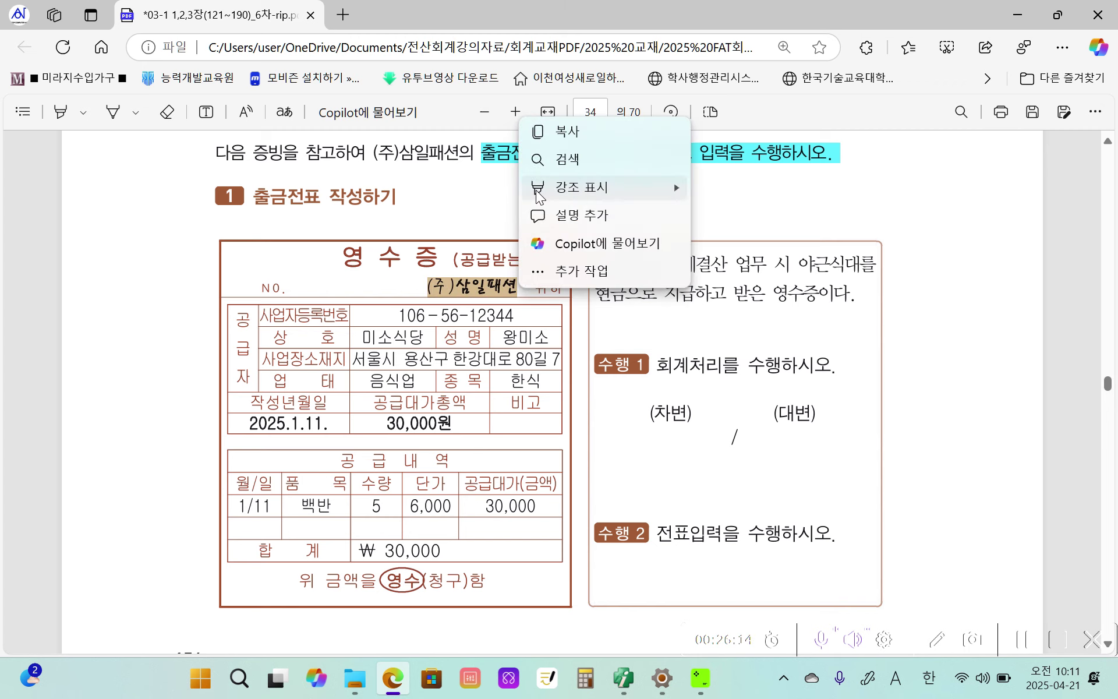
mouse_move(603, 188)
left_click(735, 187)
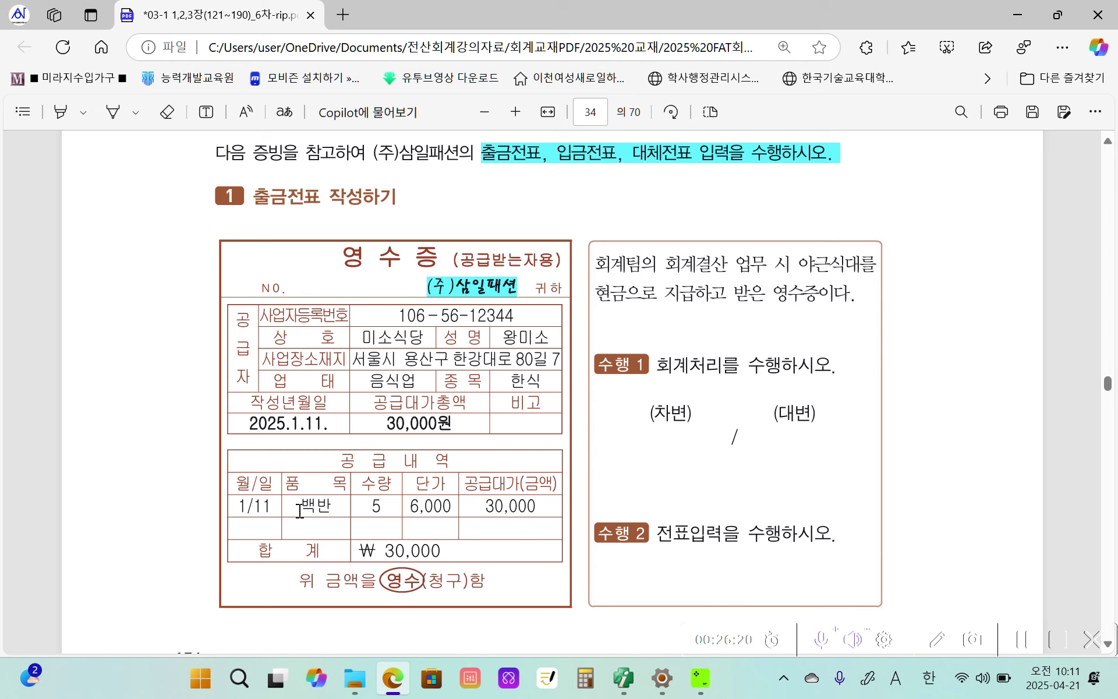
Step: Highlight the item 백반 and its quantity 5 in the receipt's 공급내역 table
left_click_drag(300, 516, 380, 507)
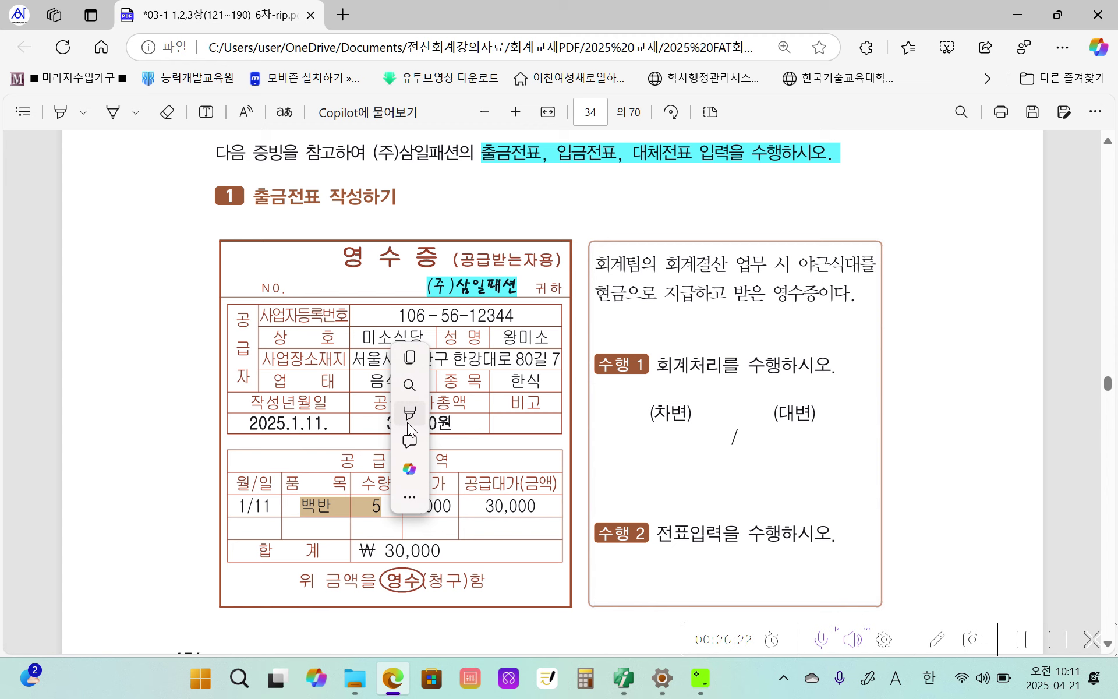
right_click(407, 424)
mouse_move(475, 422)
left_click(589, 470)
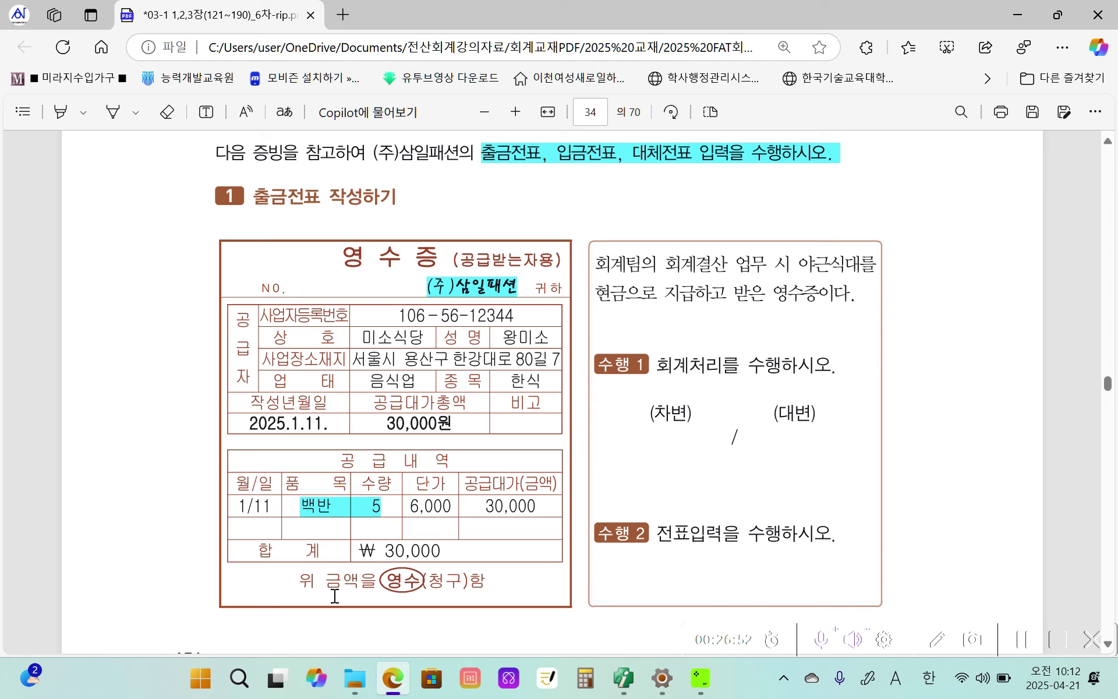
Step: Mark in blue the transaction description, the receipt date 1.11., the 수행 1 instruction and the slash between 차변 and 대변
mouse_move(592, 204)
left_mouse_down()
mouse_move(569, 245)
mouse_move(758, 338)
mouse_move(926, 230)
mouse_move(606, 204)
mouse_move(552, 216)
left_mouse_up()
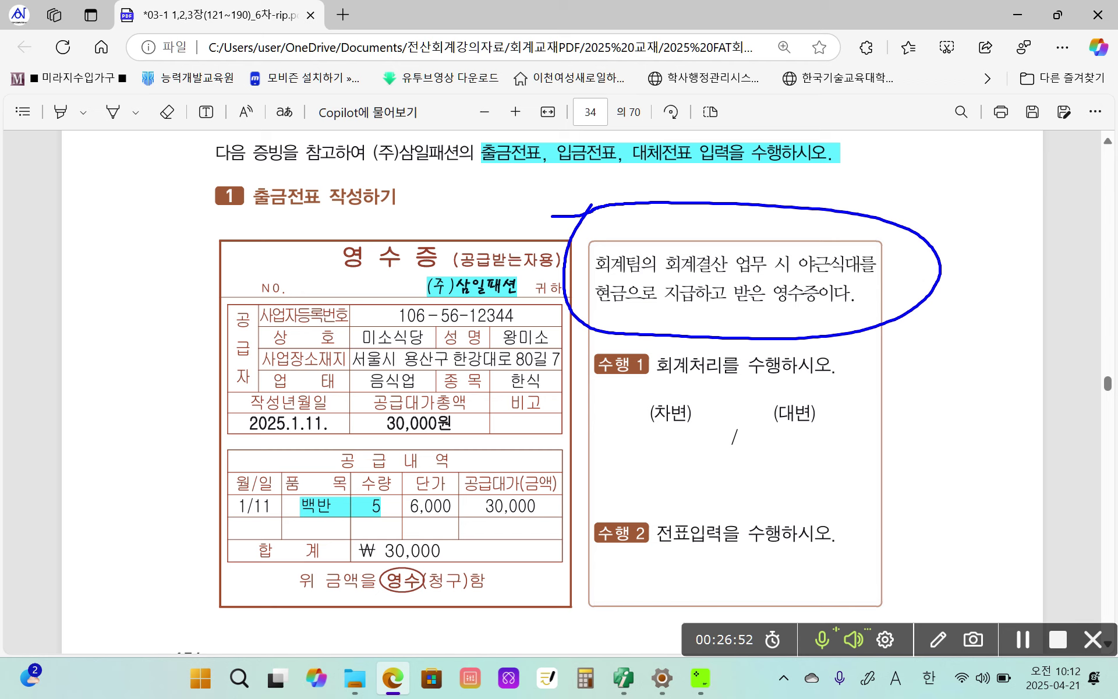
left_click_drag(289, 441, 336, 448)
left_click_drag(660, 383, 832, 377)
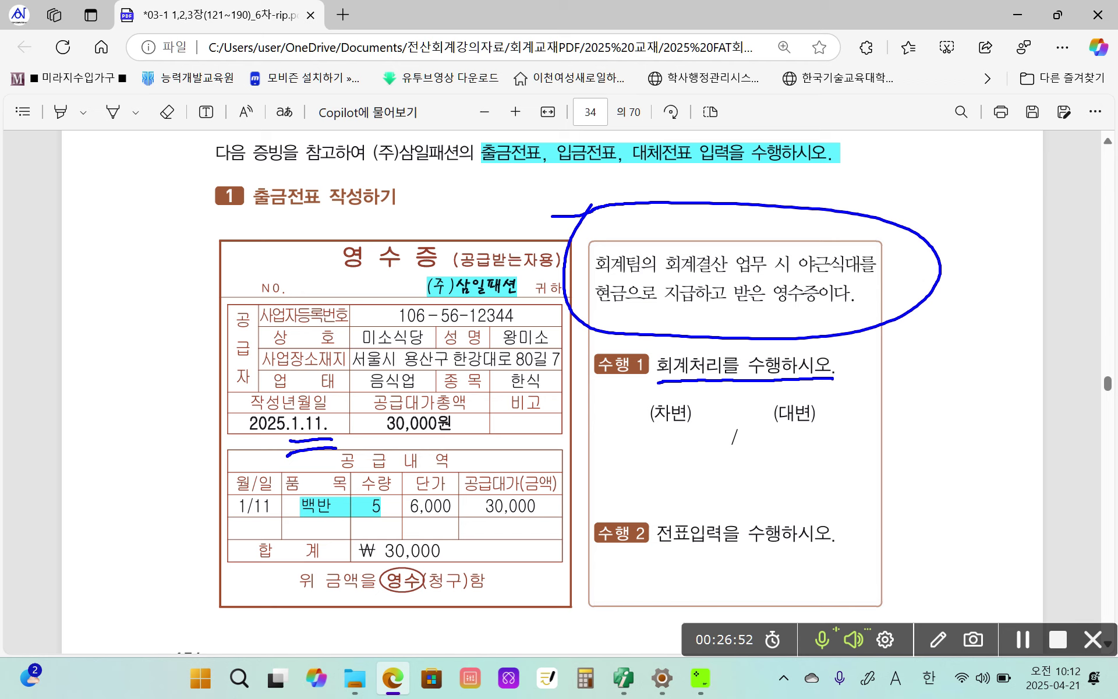
left_click_drag(741, 426, 722, 463)
left_click_drag(742, 424, 716, 470)
left_click_drag(738, 413, 729, 471)
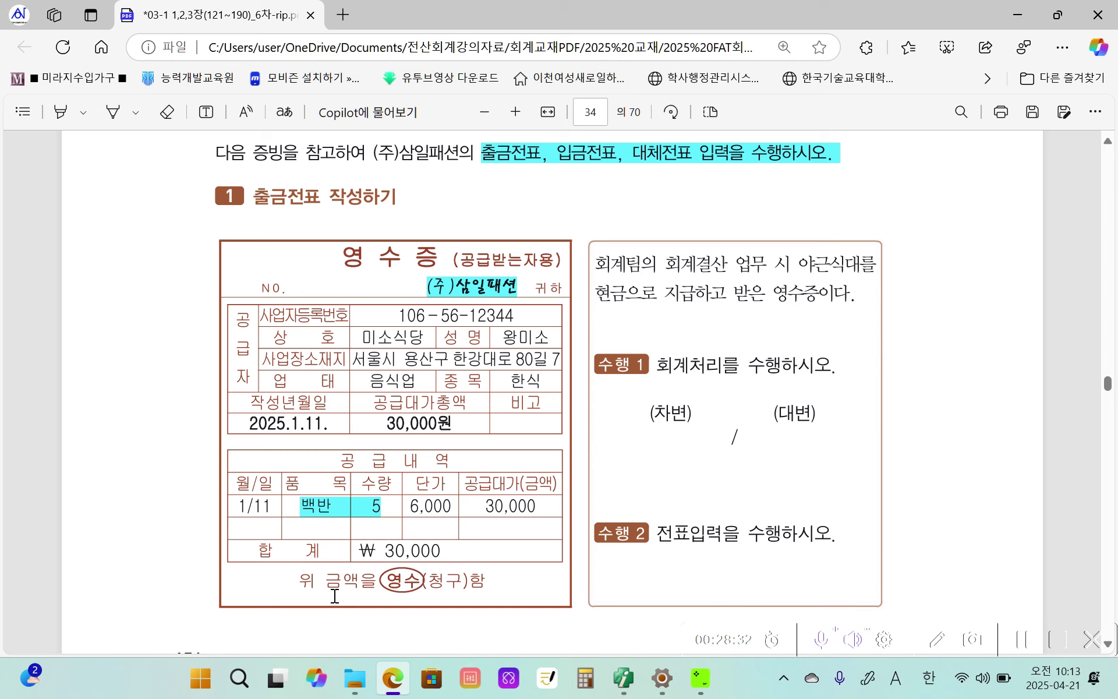
Step: Draw red answer lines below 차변 and 대변 and circle the transaction description in red
left_click_drag(449, 476, 693, 474)
left_click_drag(769, 478, 1041, 494)
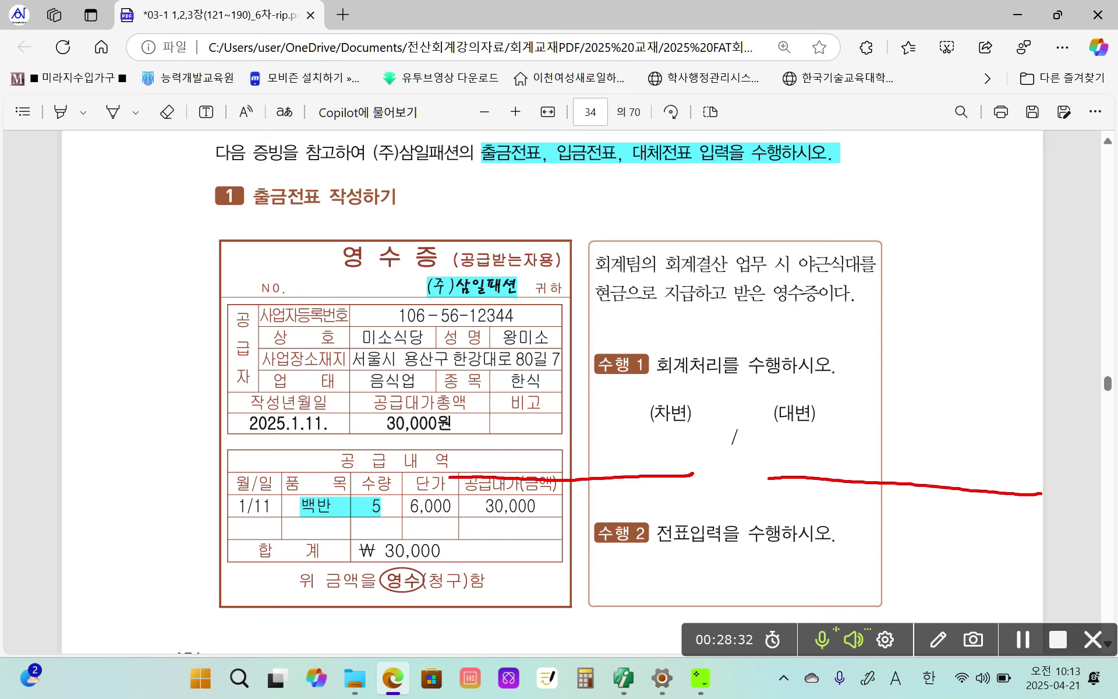
mouse_move(590, 195)
left_mouse_down()
mouse_move(833, 333)
mouse_move(798, 203)
mouse_move(524, 220)
left_mouse_up()
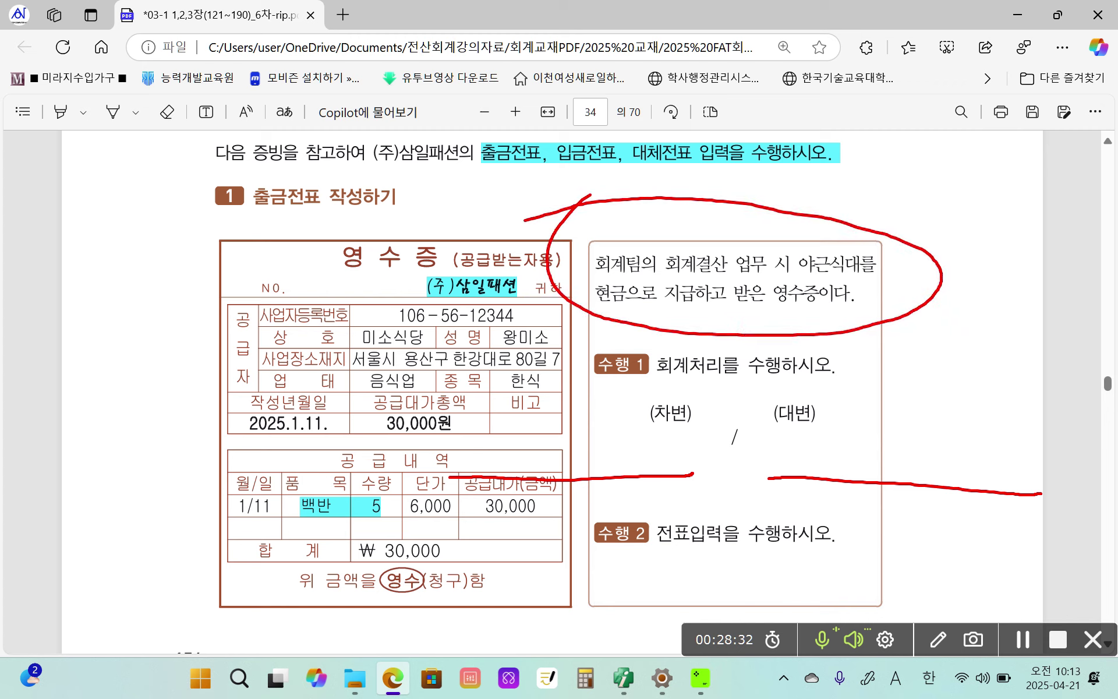
Step: Circle 현금 in the description and handwrite the credit entry 현금 30,000 in blue under 대변
mouse_move(607, 323)
left_mouse_down()
mouse_move(585, 305)
mouse_move(639, 307)
left_mouse_up()
mouse_move(773, 426)
left_mouse_down()
mouse_move(791, 432)
mouse_move(791, 460)
mouse_move(815, 441)
mouse_move(817, 470)
left_mouse_up()
mouse_move(829, 429)
left_mouse_down()
mouse_move(845, 428)
mouse_move(854, 446)
left_mouse_up()
mouse_move(835, 449)
left_mouse_down()
mouse_move(866, 445)
mouse_move(827, 477)
left_mouse_up()
mouse_move(827, 457)
left_mouse_down()
mouse_move(870, 478)
mouse_move(866, 469)
left_mouse_up()
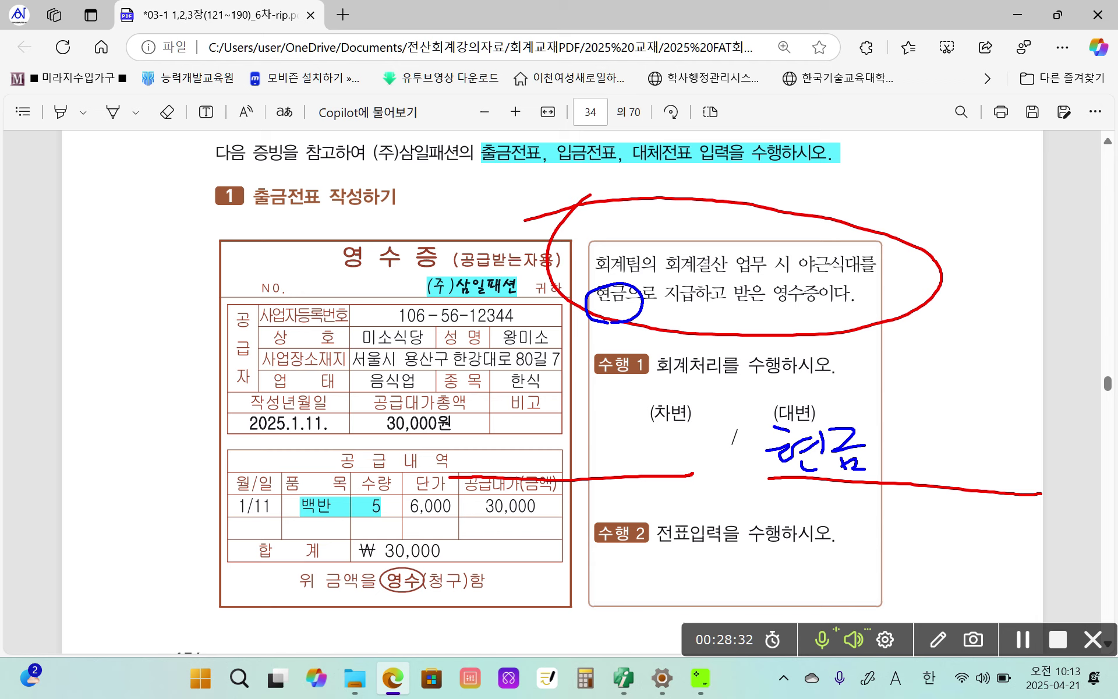
left_click_drag(913, 425, 921, 458)
mouse_move(948, 434)
left_mouse_down()
mouse_move(942, 444)
mouse_move(949, 434)
mouse_move(1019, 444)
left_mouse_up()
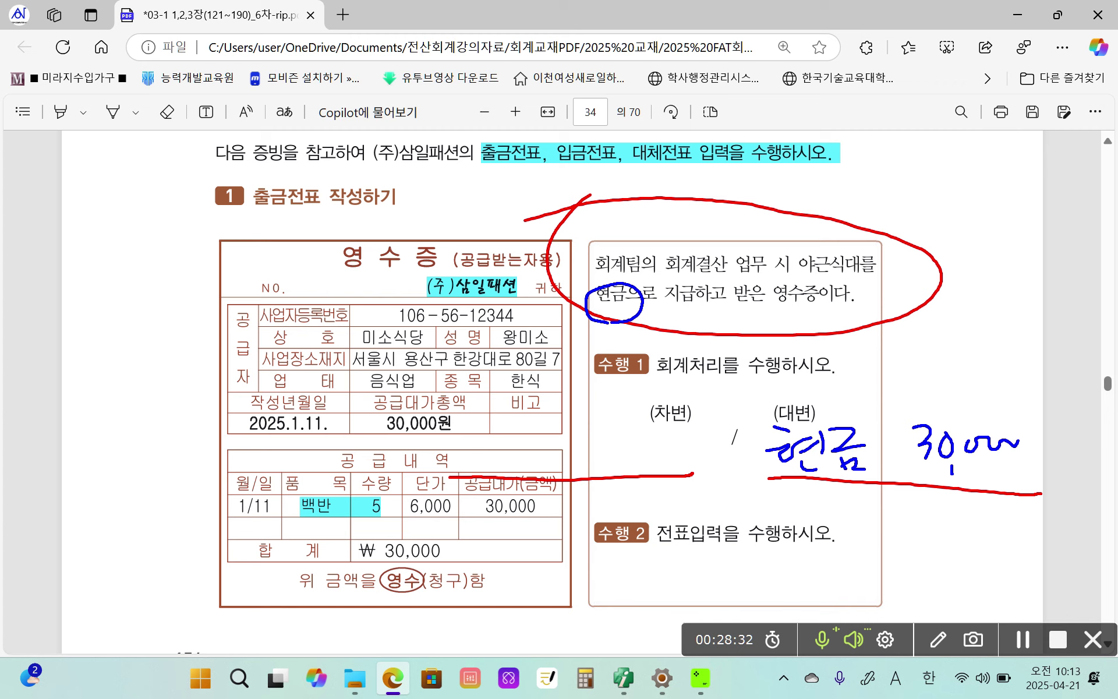
Step: Circle the 야근식대 phrase in the description and handwrite the debit entry 복리후생비 30,000 in blue on the 차변 side
mouse_move(591, 233)
left_mouse_down()
mouse_move(679, 280)
mouse_move(866, 278)
mouse_move(713, 231)
mouse_move(564, 224)
left_mouse_up()
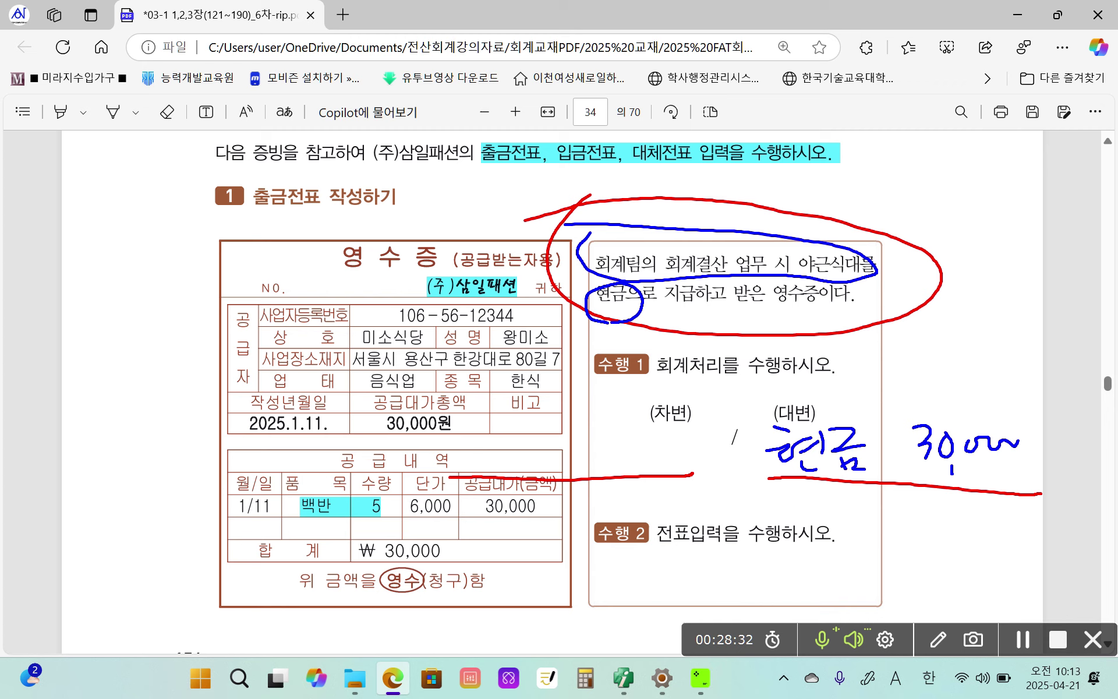
mouse_move(465, 398)
left_mouse_down()
mouse_move(460, 426)
mouse_move(494, 437)
mouse_move(483, 469)
left_mouse_up()
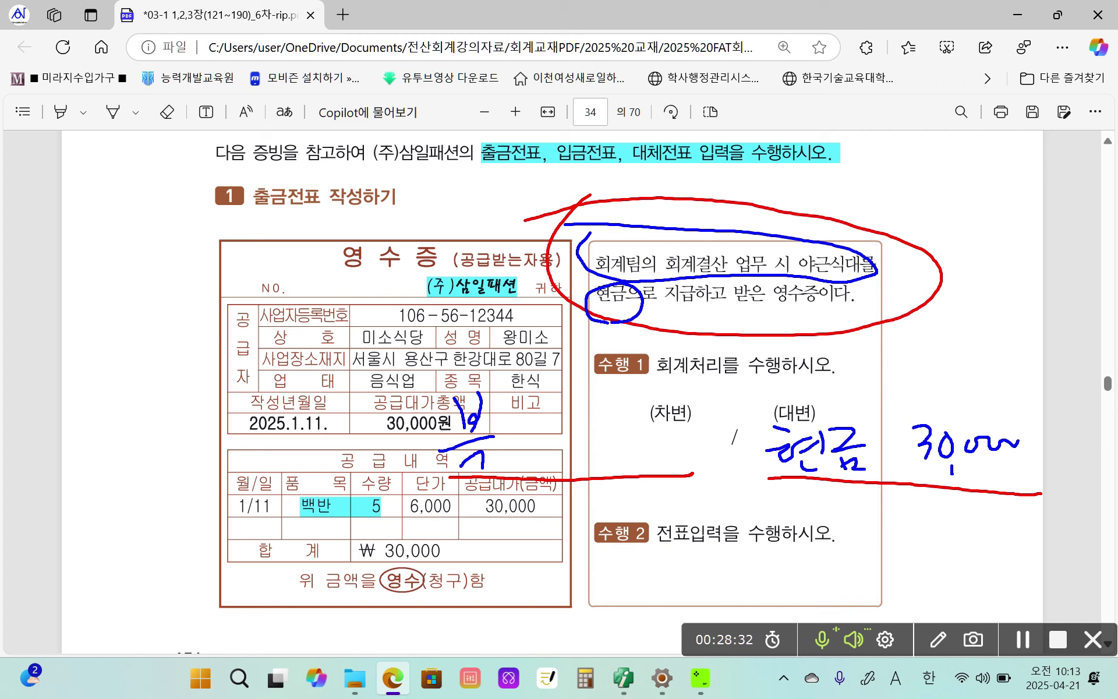
mouse_move(487, 416)
left_mouse_down()
mouse_move(510, 434)
mouse_move(513, 463)
left_mouse_up()
mouse_move(524, 415)
left_mouse_down()
mouse_move(545, 424)
mouse_move(533, 417)
left_mouse_up()
mouse_move(518, 445)
left_mouse_down()
mouse_move(562, 435)
mouse_move(542, 463)
left_mouse_up()
mouse_move(574, 415)
left_mouse_down()
mouse_move(563, 428)
mouse_move(573, 443)
mouse_move(579, 435)
left_mouse_up()
mouse_move(585, 420)
left_mouse_down()
mouse_move(593, 451)
mouse_move(599, 428)
mouse_move(602, 445)
left_mouse_up()
mouse_move(608, 418)
left_mouse_down()
mouse_move(607, 444)
mouse_move(621, 450)
mouse_move(604, 459)
mouse_move(625, 470)
mouse_move(621, 483)
left_mouse_up()
left_click_drag(639, 455, 652, 491)
mouse_move(666, 457)
left_mouse_down()
mouse_move(667, 470)
mouse_move(695, 460)
left_mouse_up()
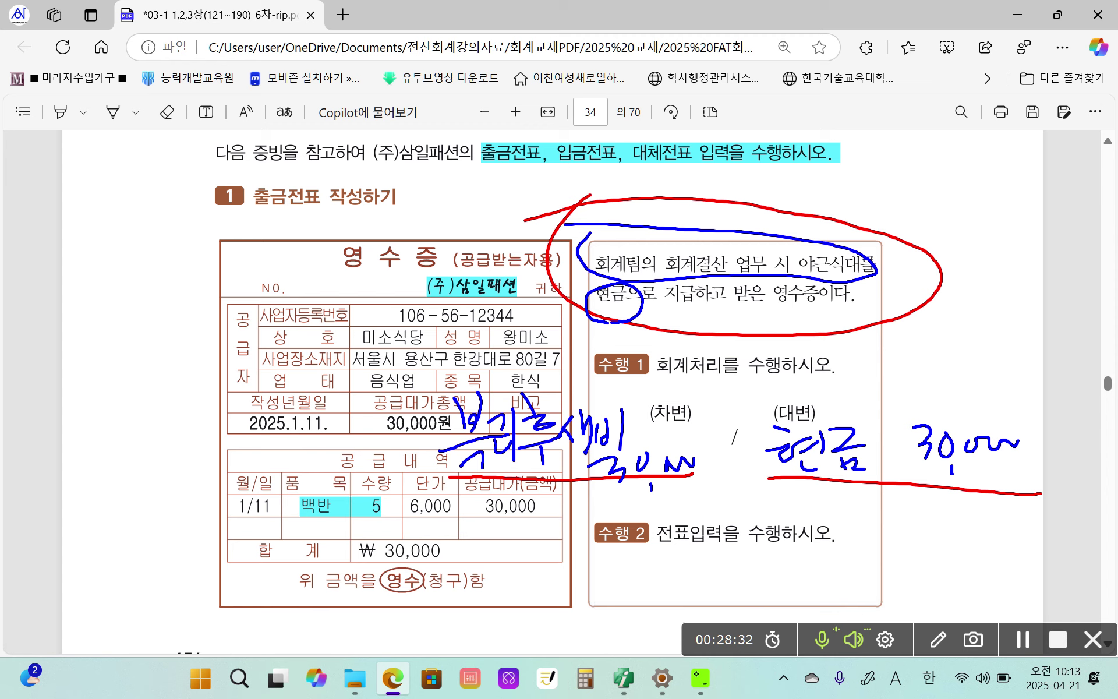
Step: Handwrite (자산감소) in red above the 현금 credit entry
left_click_drag(809, 369, 816, 402)
mouse_move(832, 370)
left_mouse_down()
mouse_move(844, 368)
mouse_move(835, 392)
left_mouse_up()
left_click_drag(845, 382, 855, 397)
mouse_move(858, 365)
left_mouse_down()
mouse_move(860, 401)
mouse_move(871, 382)
mouse_move(887, 390)
left_mouse_up()
left_click_drag(897, 362, 898, 385)
mouse_move(899, 379)
left_mouse_down()
mouse_move(914, 377)
mouse_move(913, 400)
mouse_move(938, 385)
left_mouse_up()
mouse_move(939, 369)
left_mouse_down()
mouse_move(960, 368)
mouse_move(932, 405)
mouse_move(952, 408)
left_mouse_up()
mouse_move(971, 366)
left_mouse_down()
mouse_move(960, 387)
mouse_move(980, 382)
left_mouse_up()
mouse_move(969, 385)
left_mouse_down()
mouse_move(972, 403)
mouse_move(987, 399)
mouse_move(995, 410)
left_mouse_up()
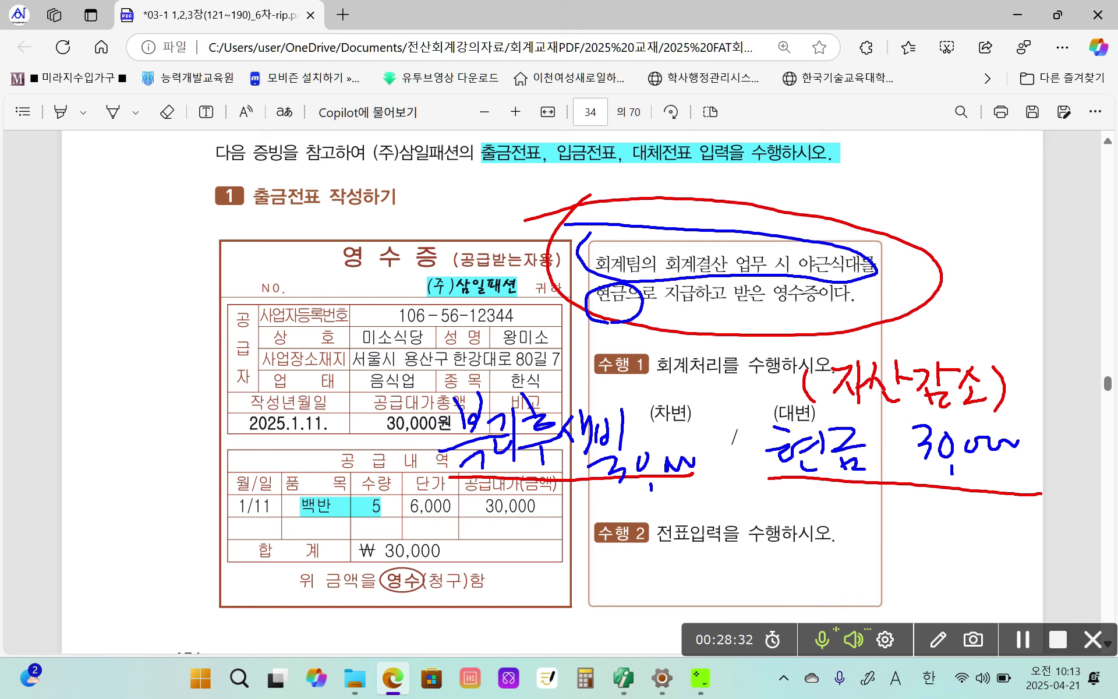
Step: Handwrite (비용발생) in red above the 복리후생비 debit entry and draw a red arrow from it toward the 수행 2 task
mouse_move(492, 359)
left_mouse_down()
mouse_move(493, 397)
mouse_move(533, 381)
left_mouse_up()
left_click_drag(522, 378, 539, 394)
mouse_move(554, 347)
left_mouse_down()
mouse_move(551, 359)
mouse_move(559, 351)
left_mouse_up()
left_click_drag(565, 361, 553, 367)
mouse_move(547, 378)
left_mouse_down()
mouse_move(573, 368)
mouse_move(570, 383)
mouse_move(593, 377)
left_mouse_up()
mouse_move(610, 348)
left_mouse_down()
mouse_move(606, 377)
mouse_move(628, 378)
left_mouse_up()
mouse_move(623, 350)
left_mouse_down()
mouse_move(638, 363)
mouse_move(632, 401)
left_mouse_up()
left_click_drag(640, 358, 663, 385)
left_click_drag(660, 367, 674, 391)
left_click_drag(669, 392, 685, 400)
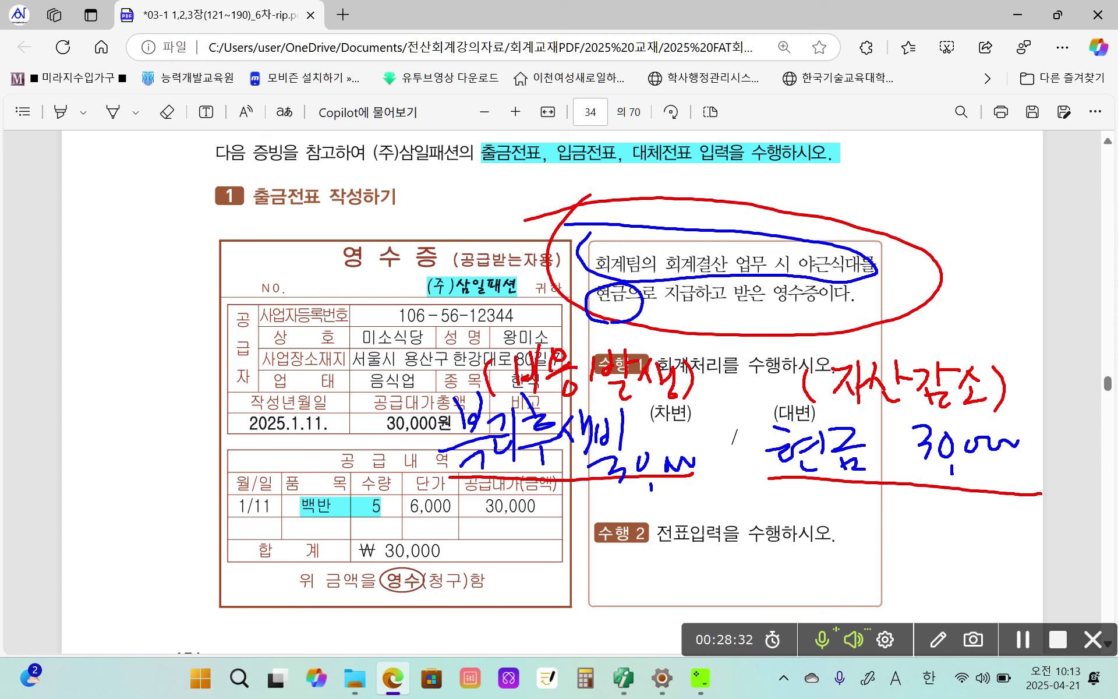
mouse_move(408, 393)
left_mouse_down()
mouse_move(350, 428)
mouse_move(565, 542)
mouse_move(530, 548)
left_mouse_up()
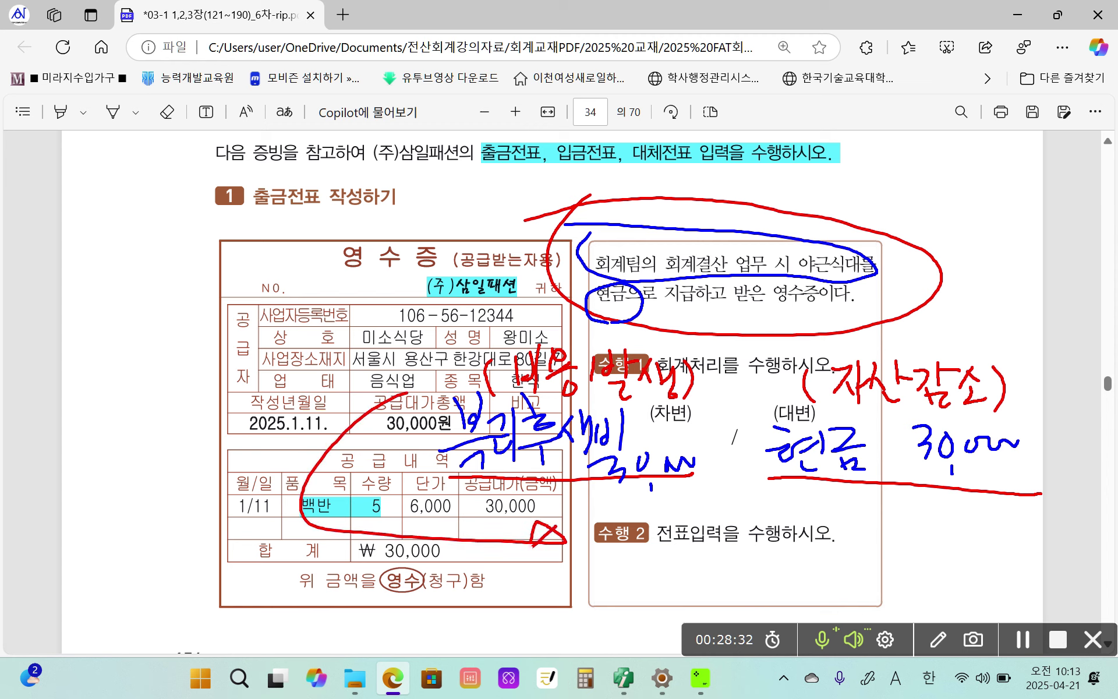
mouse_move(640, 563)
left_mouse_down()
mouse_move(672, 565)
mouse_move(738, 516)
mouse_move(646, 525)
mouse_move(725, 572)
left_mouse_up()
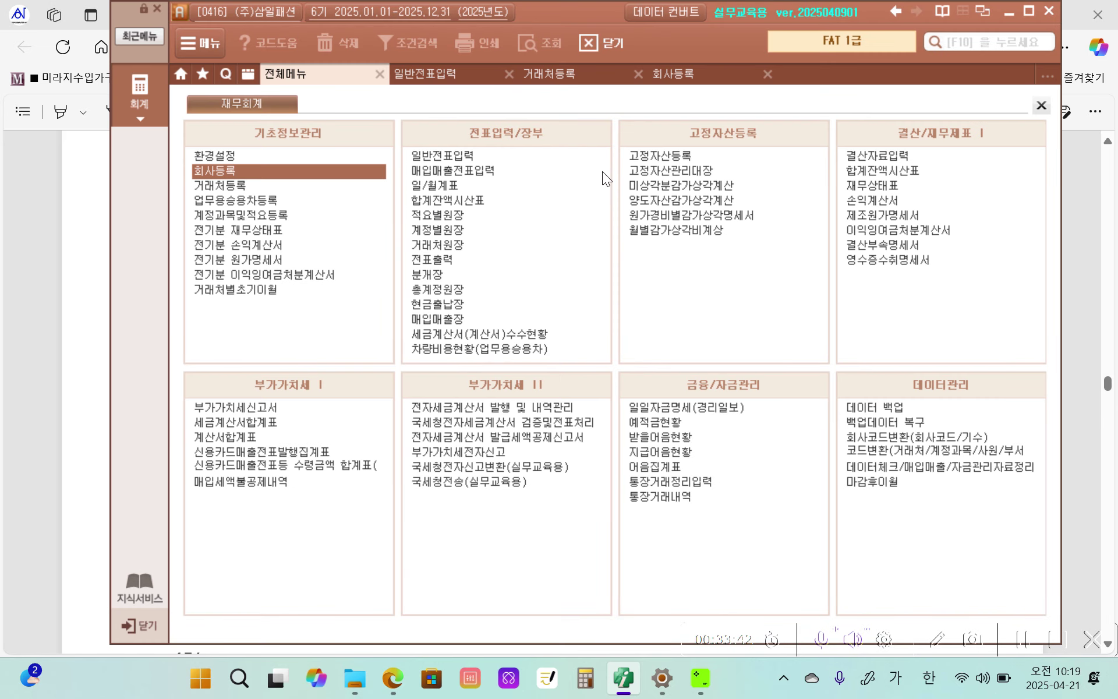
Step: Open 일반전표입력 in the accounting program for (주)삼일패션 and set the voucher date to month 01, day 11
left_click(450, 157)
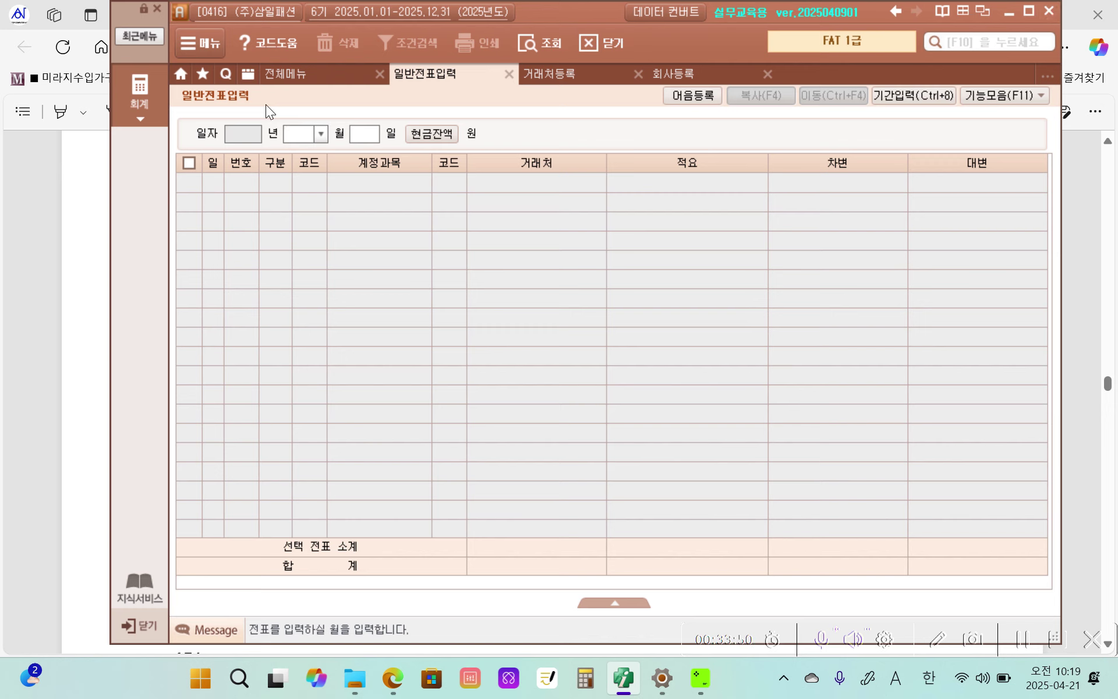
key("ctrl+2")
mouse_move(181, 109)
left_mouse_down()
mouse_move(223, 124)
mouse_move(453, 147)
left_mouse_up()
key("ctrl+2")
type("1")
key("Return")
type("11")
key("Return")
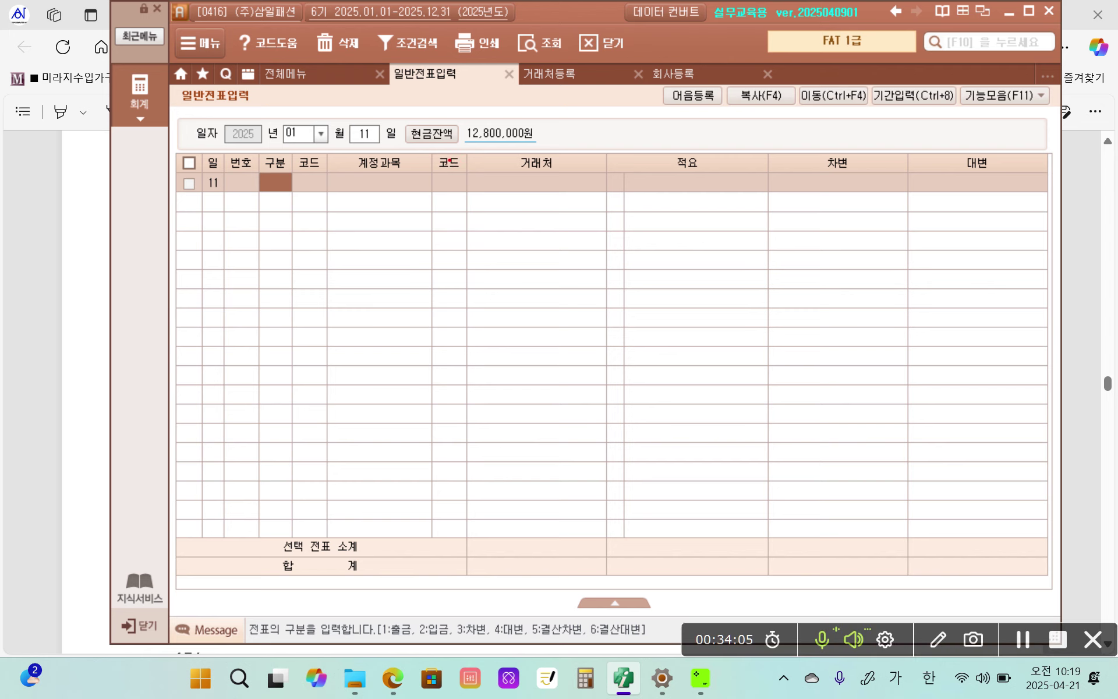
Step: Circle 현금잔액 in red and link the 구분 field by an arrow to the circled voucher type message
mouse_move(416, 109)
left_mouse_down()
mouse_move(420, 154)
mouse_move(553, 153)
mouse_move(466, 106)
mouse_move(402, 109)
left_mouse_up()
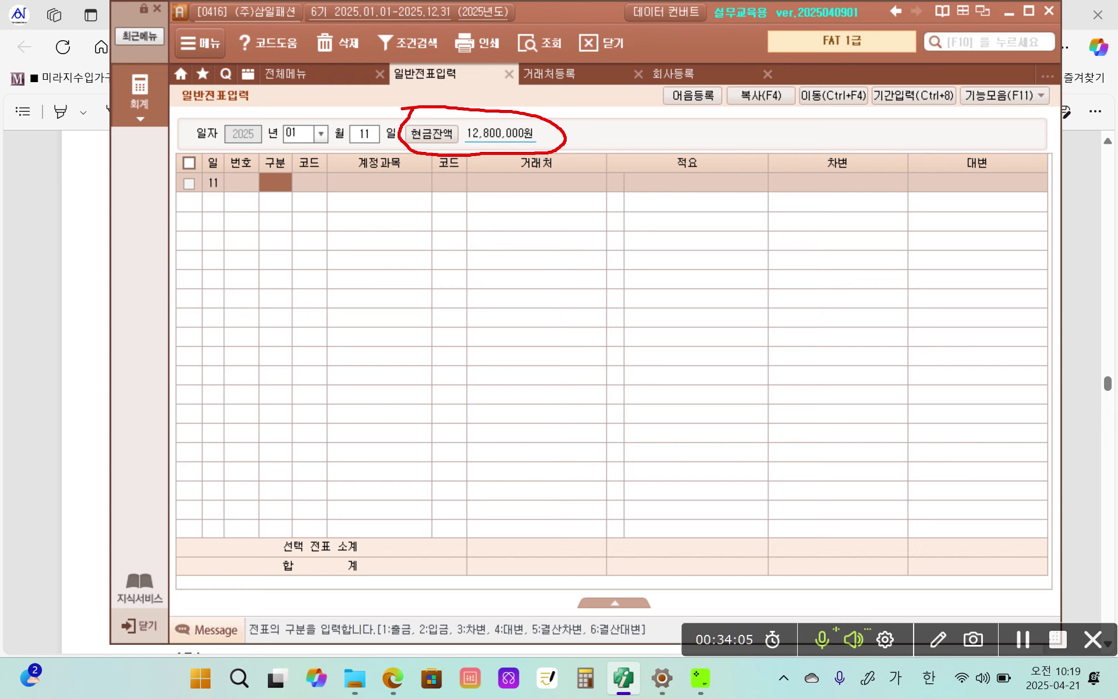
left_click_drag(261, 200, 298, 200)
mouse_move(260, 204)
left_mouse_down()
mouse_move(298, 204)
mouse_move(232, 220)
mouse_move(208, 519)
mouse_move(210, 495)
left_mouse_up()
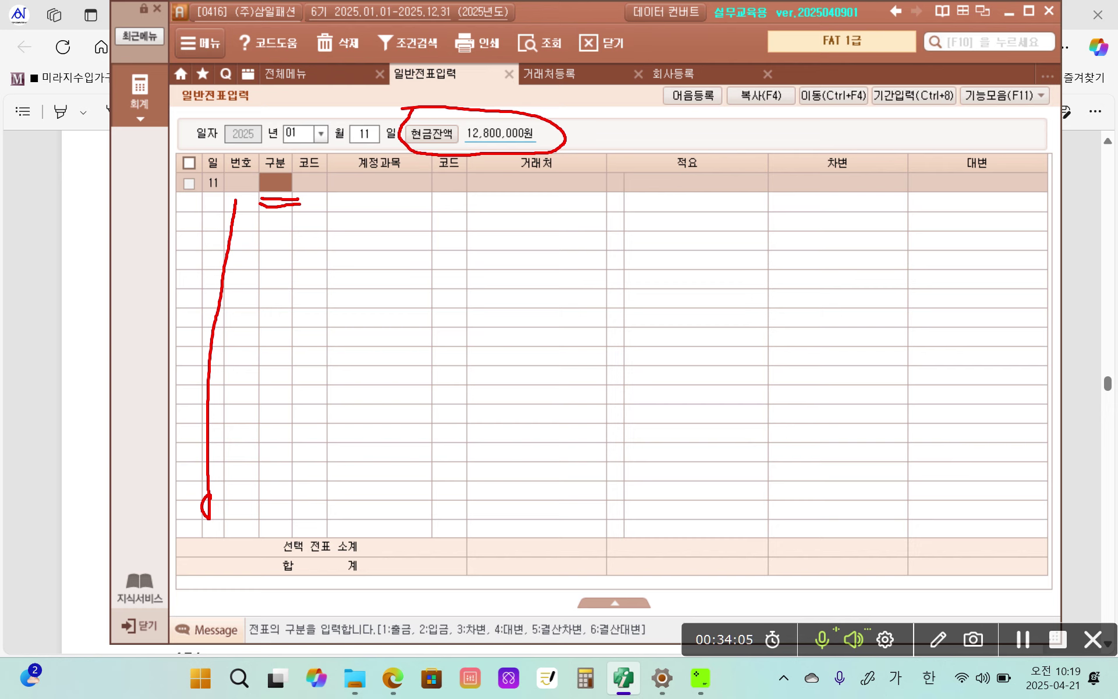
mouse_move(162, 601)
left_mouse_down()
mouse_move(165, 648)
mouse_move(623, 657)
mouse_move(600, 603)
mouse_move(147, 609)
left_mouse_up()
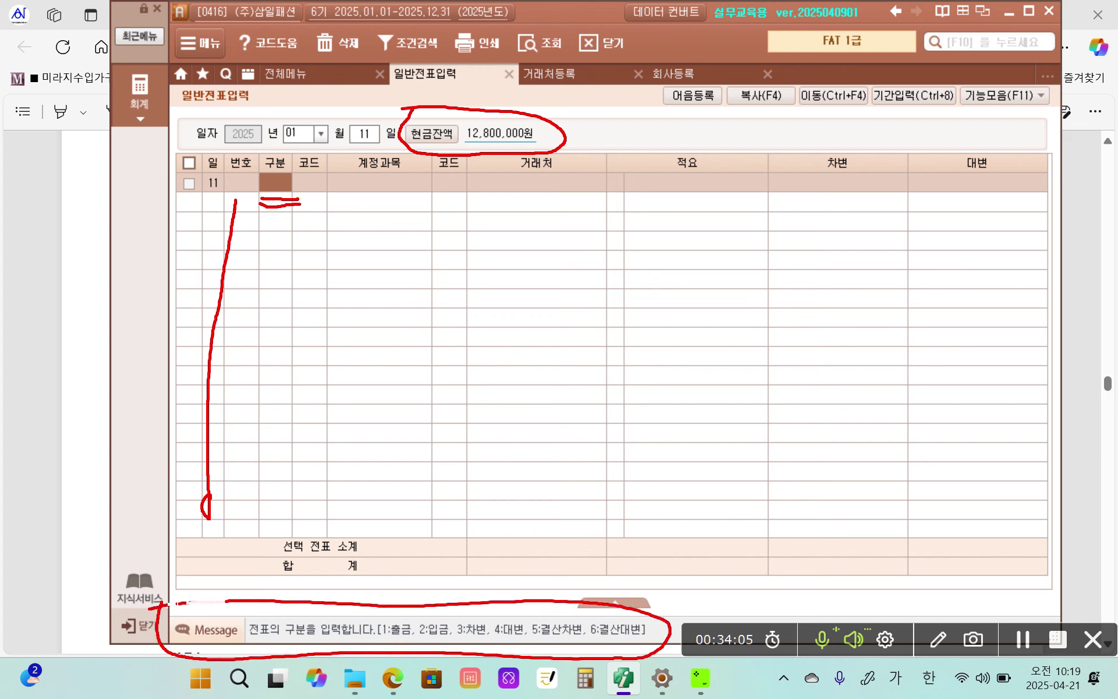
mouse_move(264, 180)
left_mouse_down()
mouse_move(116, 288)
mouse_move(73, 542)
mouse_move(182, 640)
left_mouse_up()
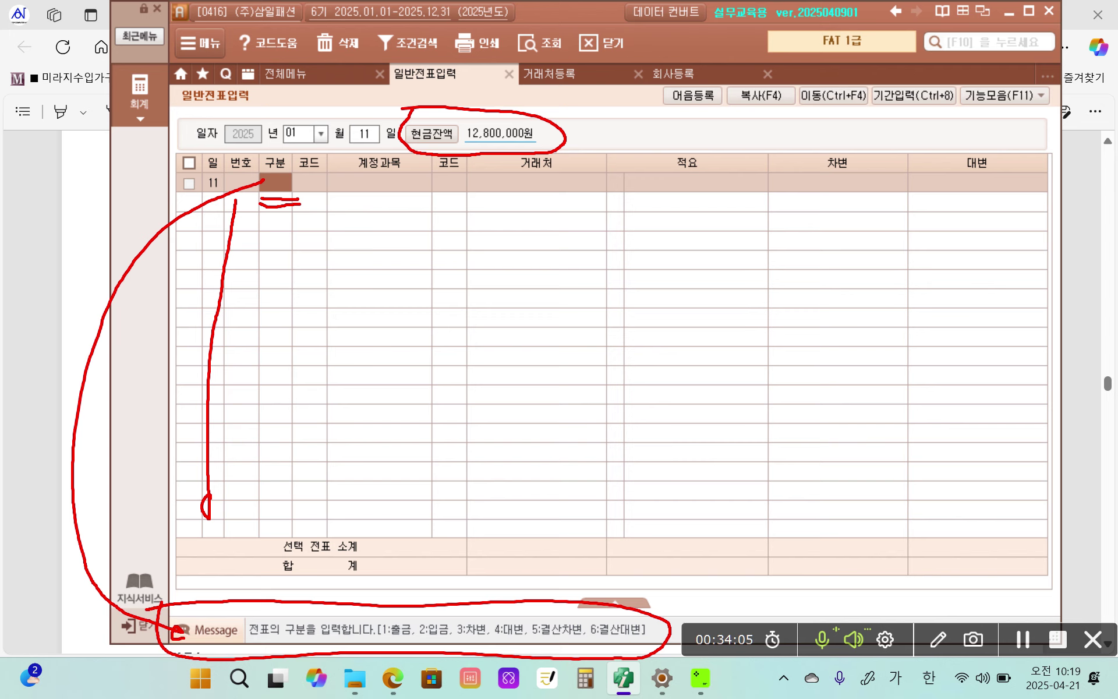
left_click_drag(282, 152, 263, 221)
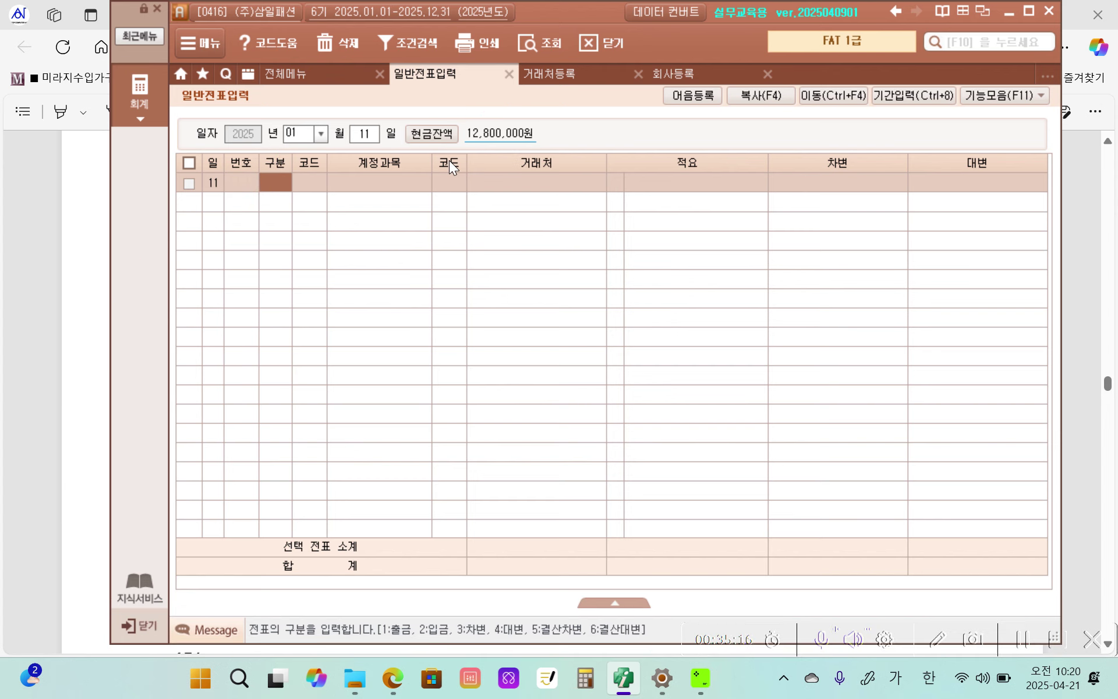
Step: Set the 구분 of the day 11 voucher line to 1 (출금)
type("1")
key("Return")
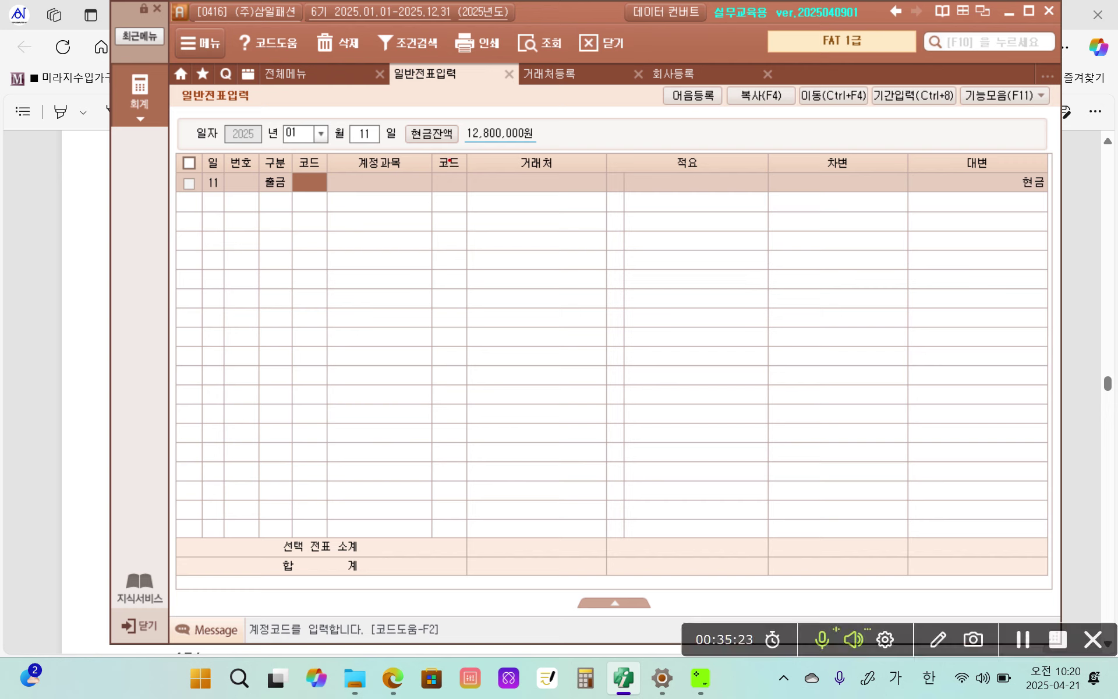
Step: Set the account of the day 11 withdrawal line to 811 복리후생비
mouse_move(289, 147)
left_mouse_down()
mouse_move(315, 198)
mouse_move(429, 204)
mouse_move(434, 152)
mouse_move(291, 146)
left_mouse_up()
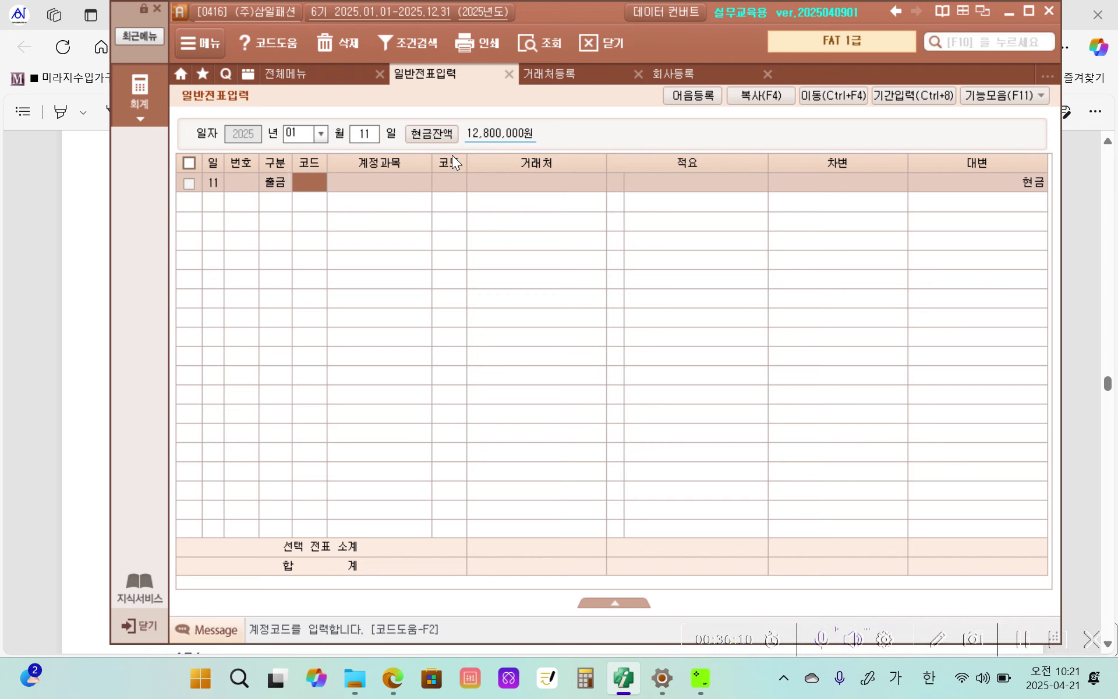
type("복리")
key("Return")
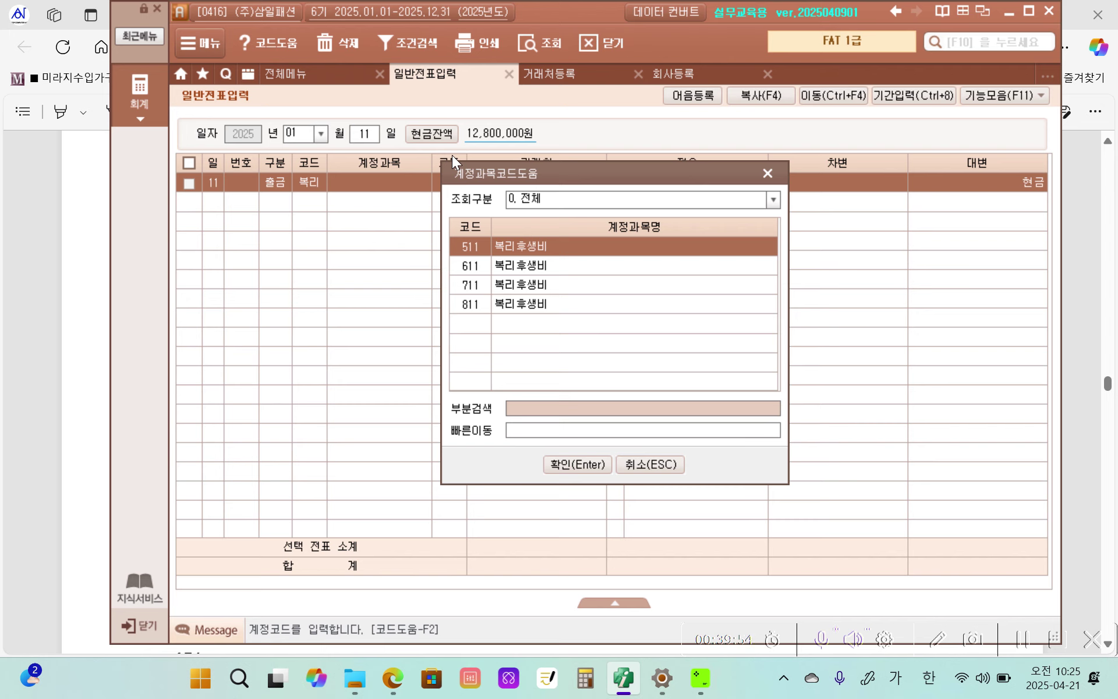
key("Down")
key("Down")
key("Down")
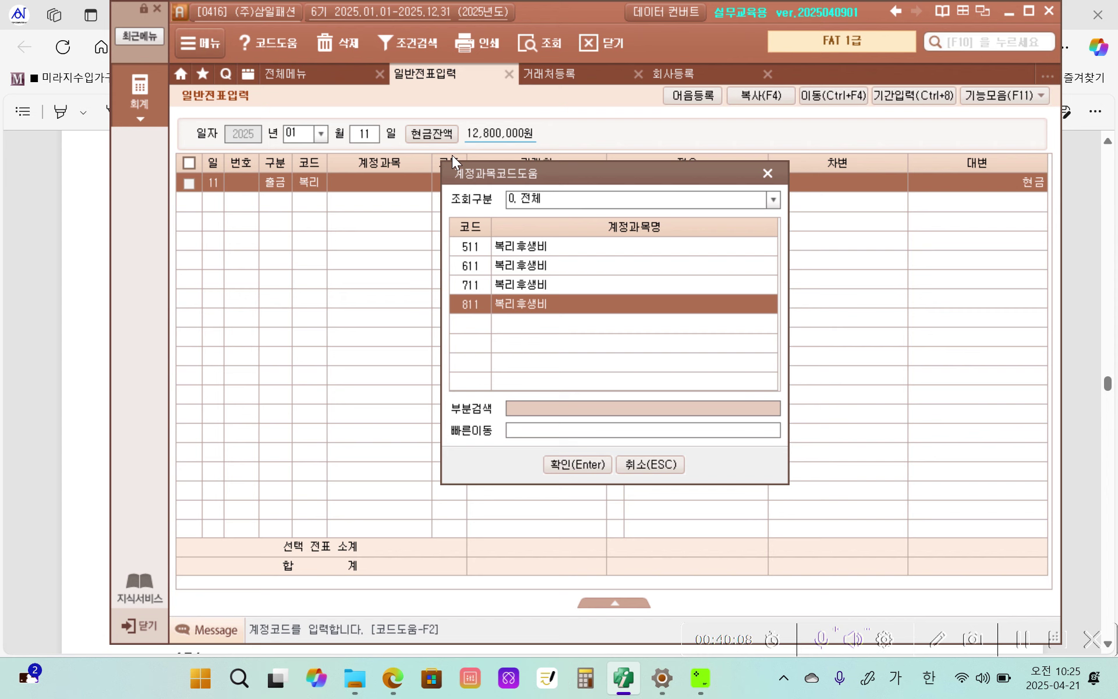
key("Return")
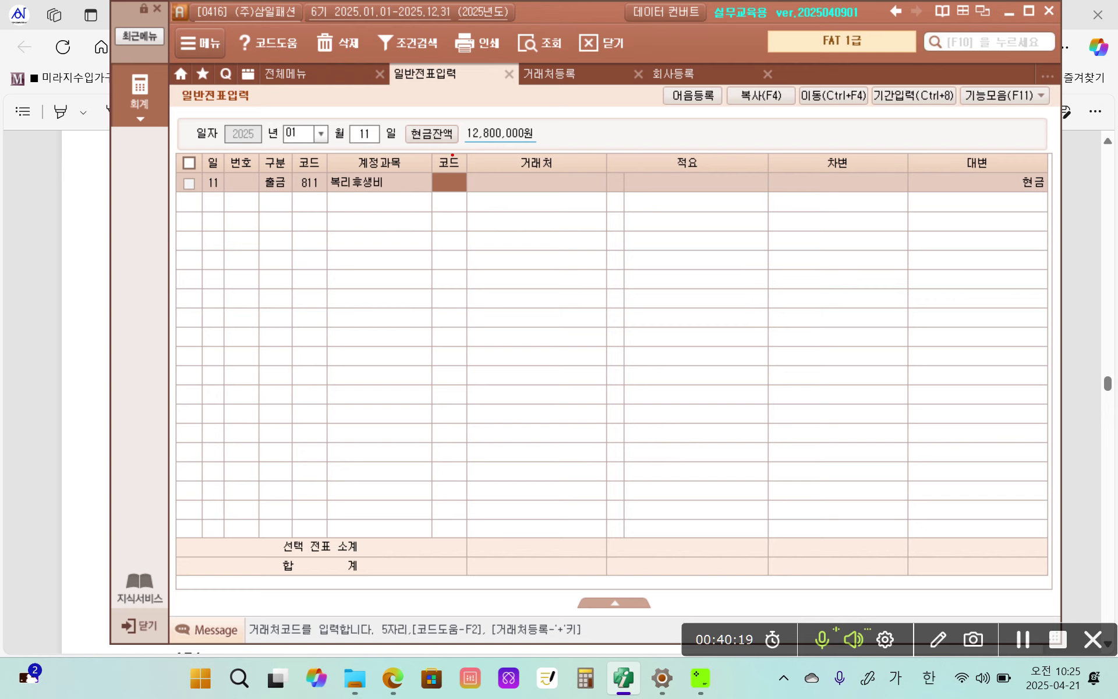
Step: Draw a red outline around the 거래처 code and name fields of the voucher line and mark inside it
mouse_move(430, 148)
left_mouse_down()
mouse_move(429, 185)
mouse_move(517, 201)
left_mouse_up()
mouse_move(614, 190)
left_mouse_down()
mouse_move(553, 144)
mouse_move(408, 153)
left_mouse_up()
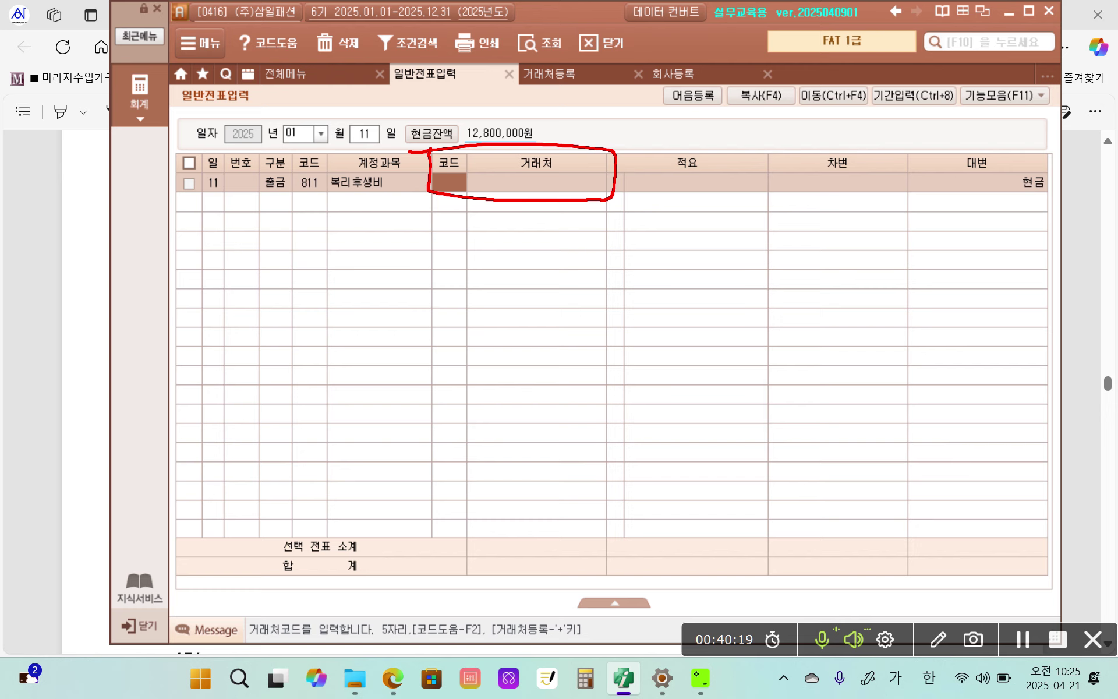
left_click_drag(503, 173, 564, 168)
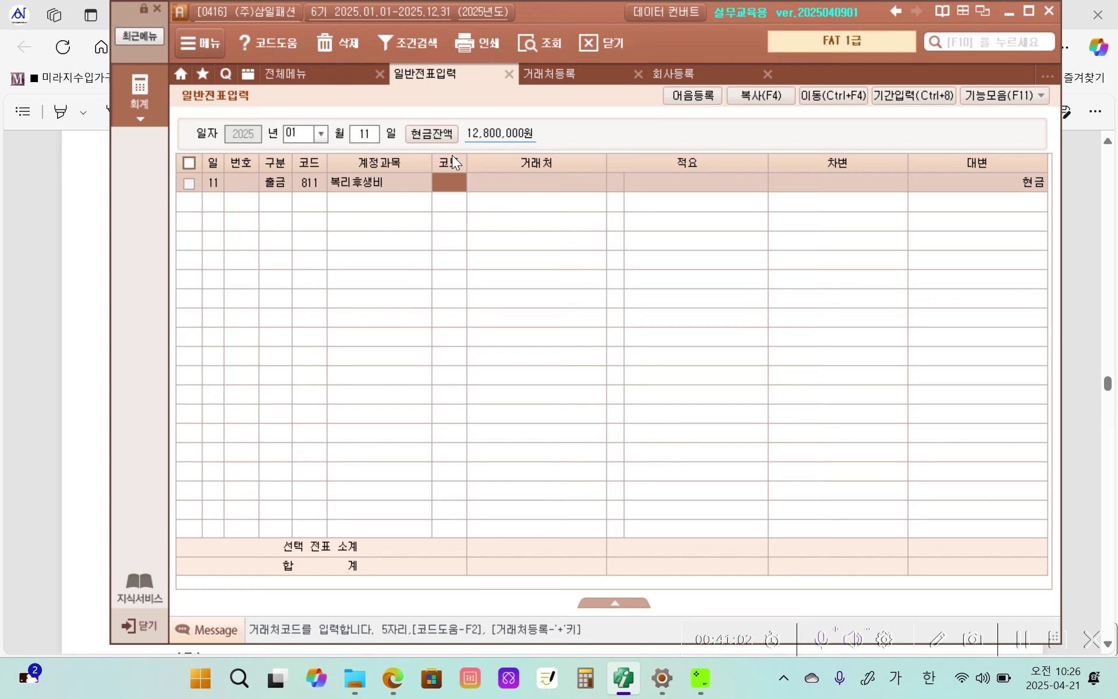
Step: Leave the 거래처 code blank and enter 미소식당 as the 거래처 name on the voucher line
type("ㅁㅢㅅㅗ")
key("Return")
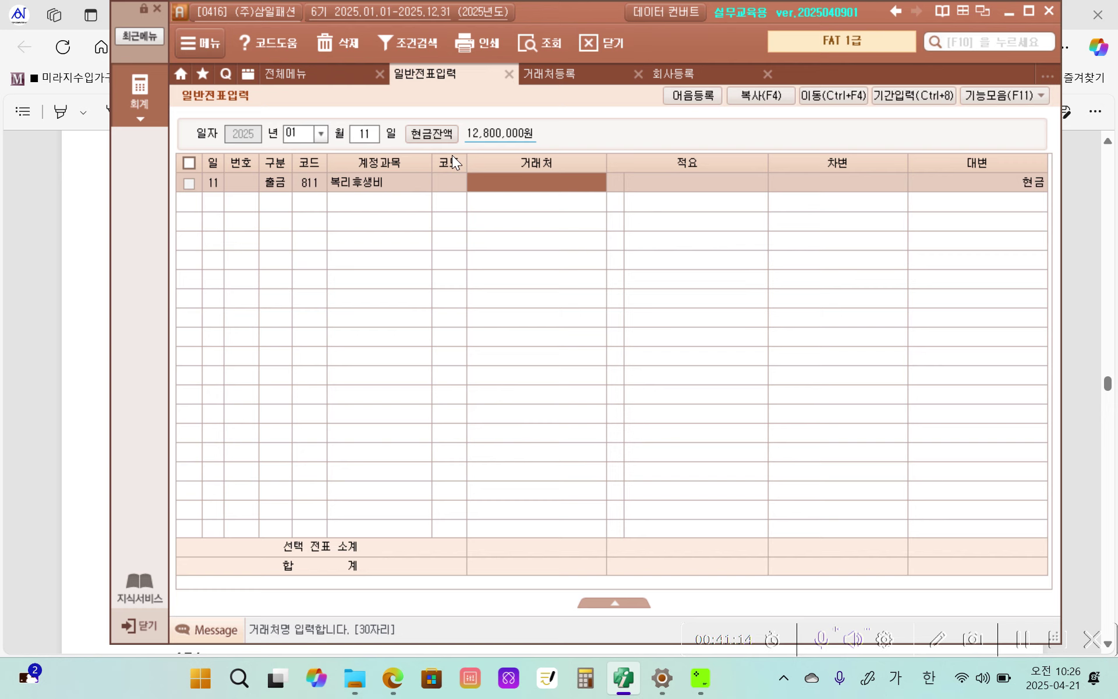
type("ㅁ소")
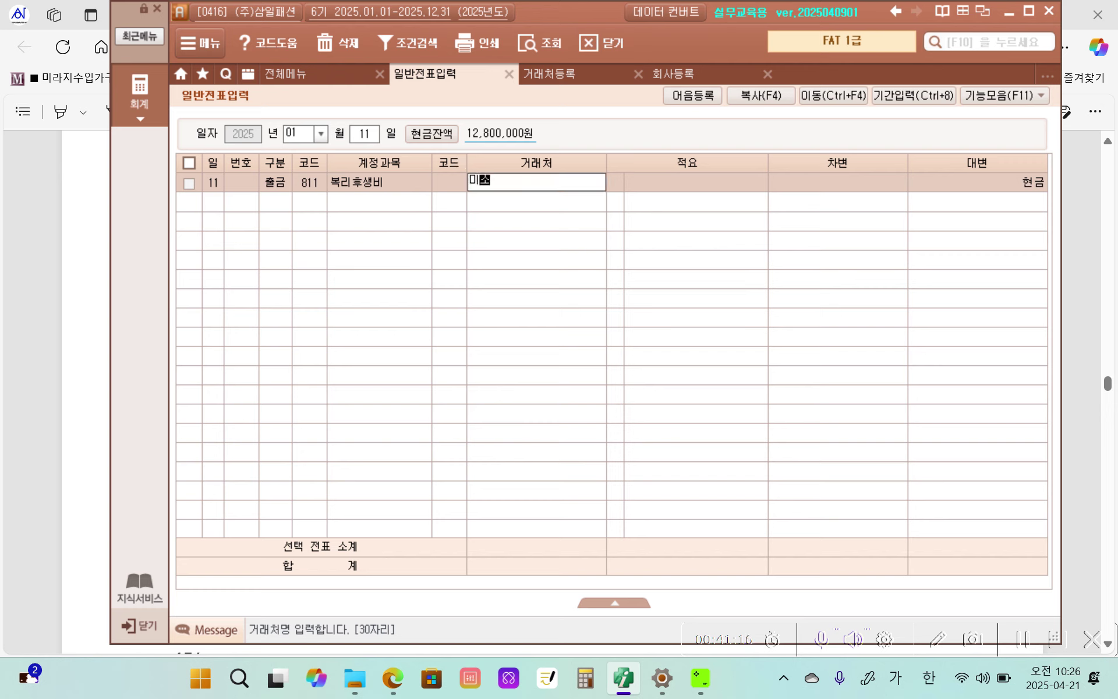
type("식당")
key("Return")
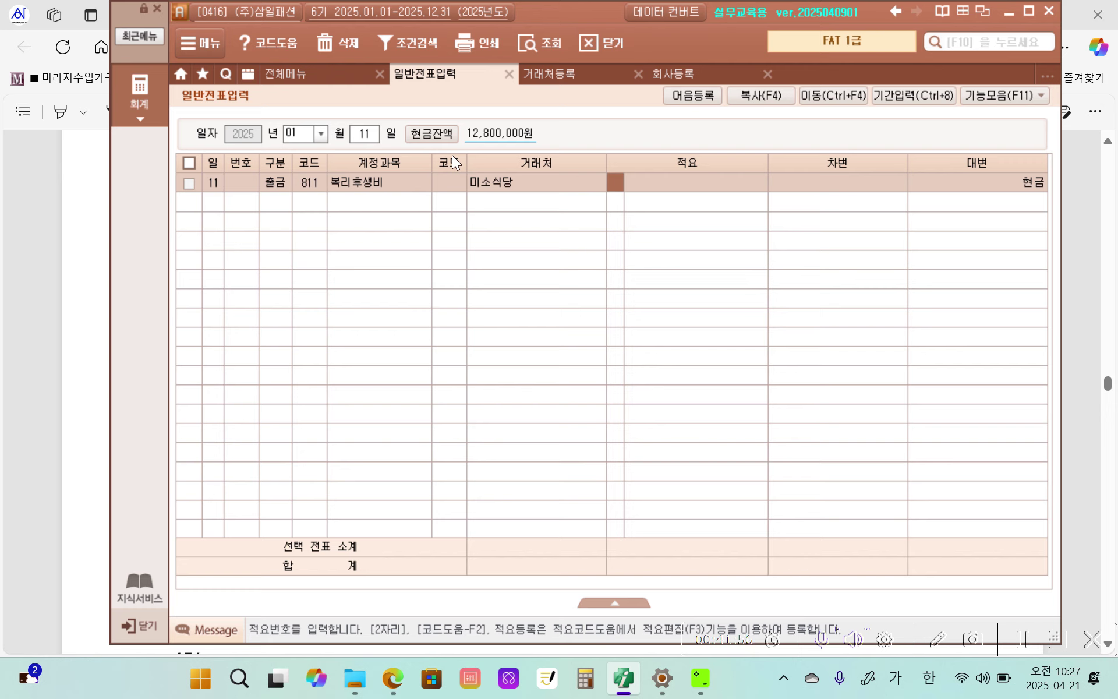
left_click(454, 185)
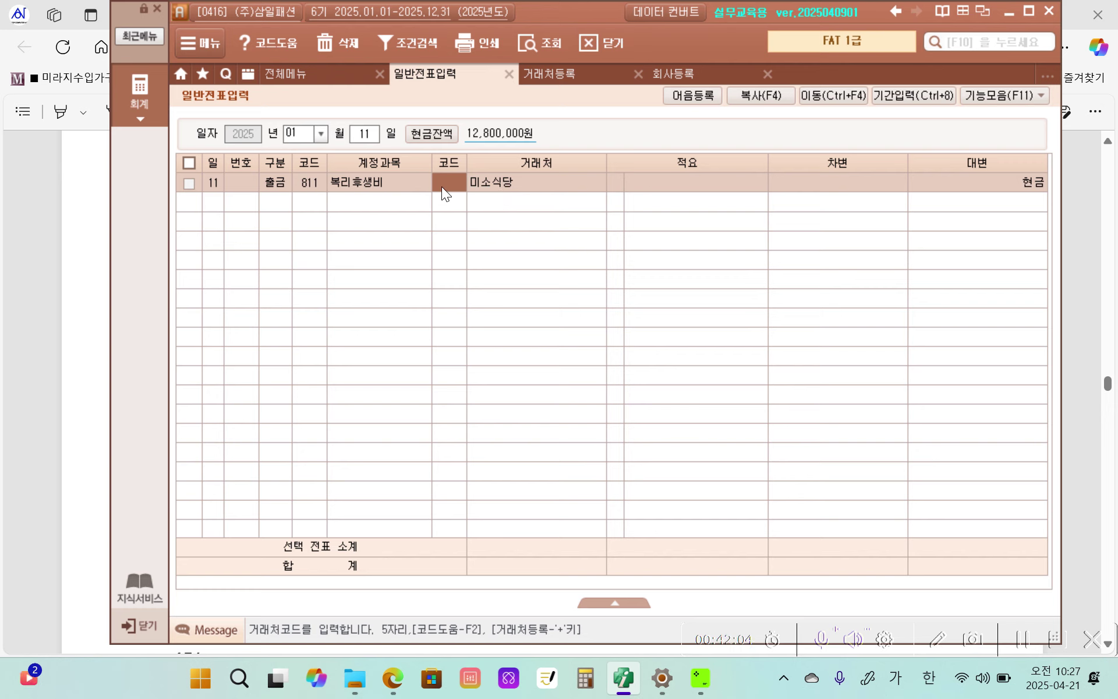
left_click(505, 184)
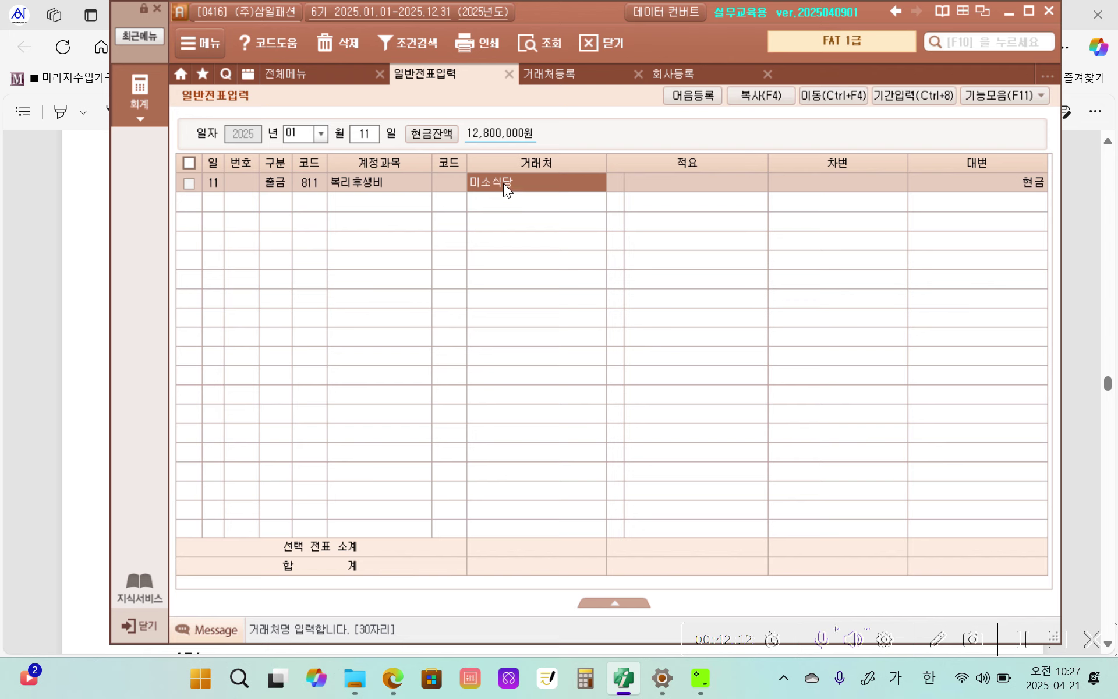
left_click(457, 185)
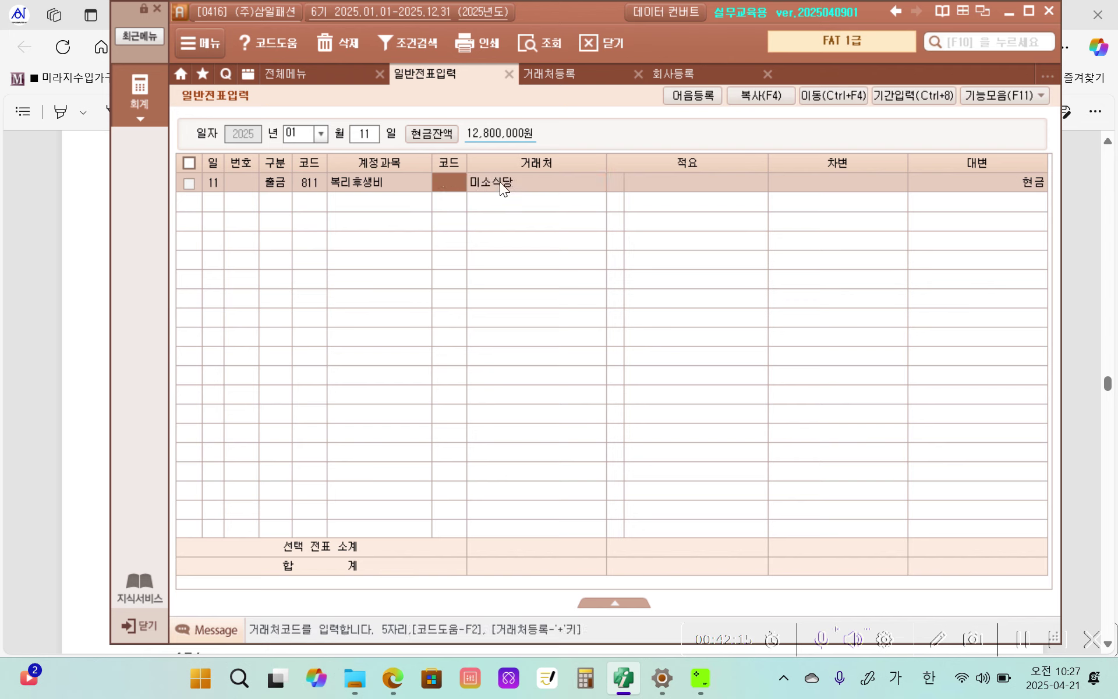
left_click(516, 184)
left_click(617, 187)
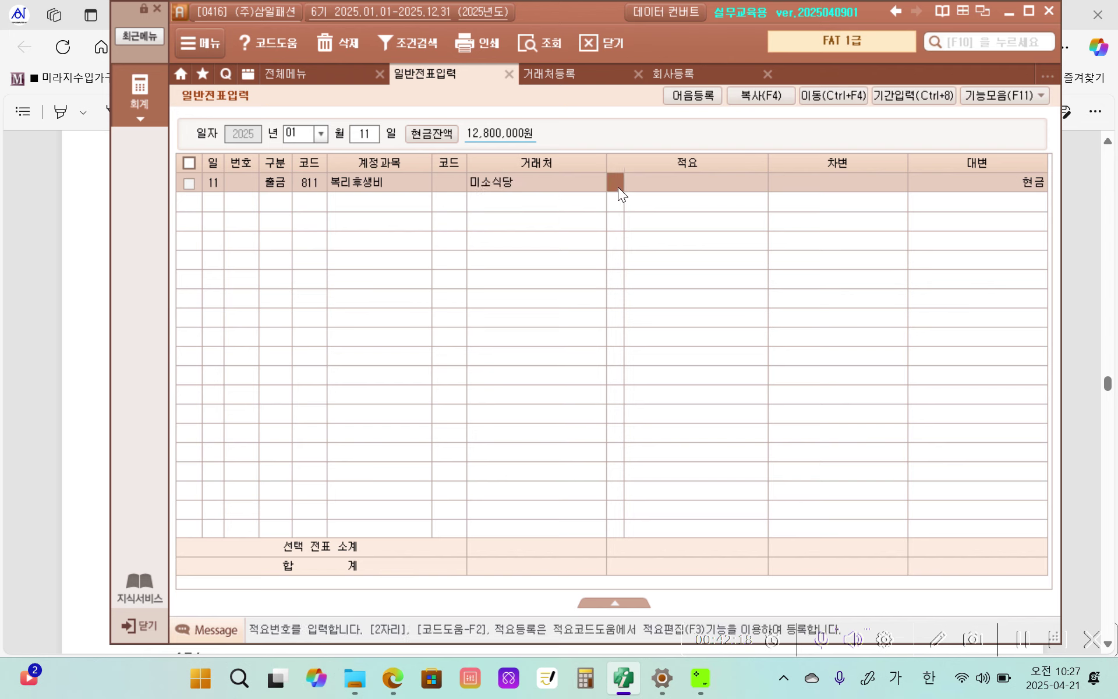
left_click(461, 184)
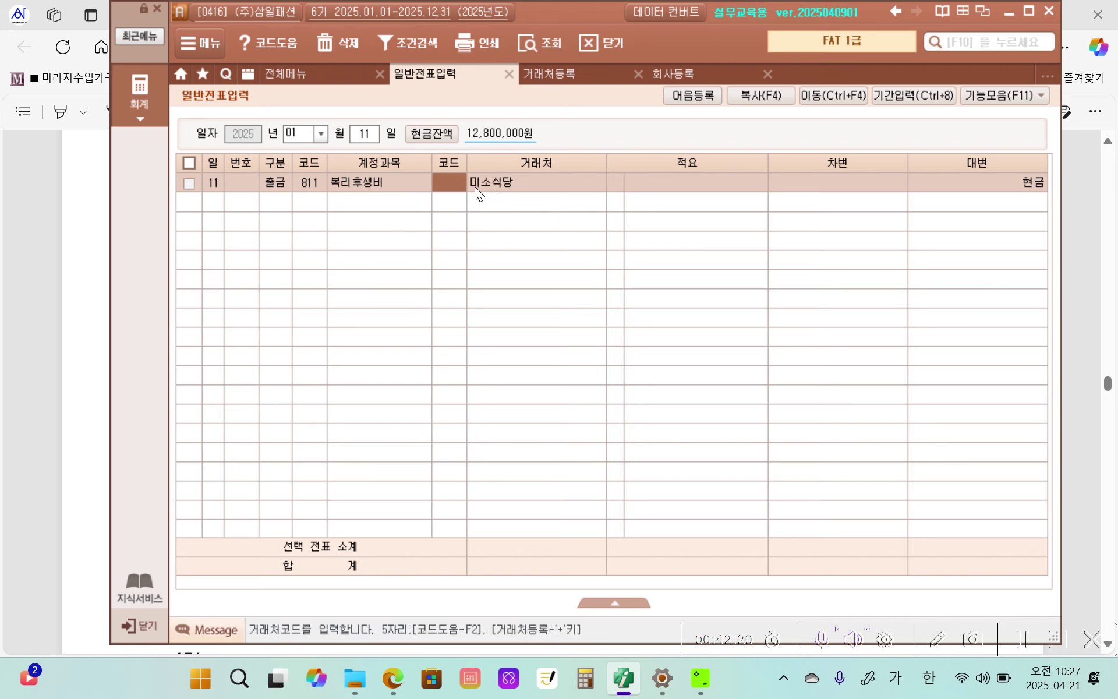
left_click(610, 186)
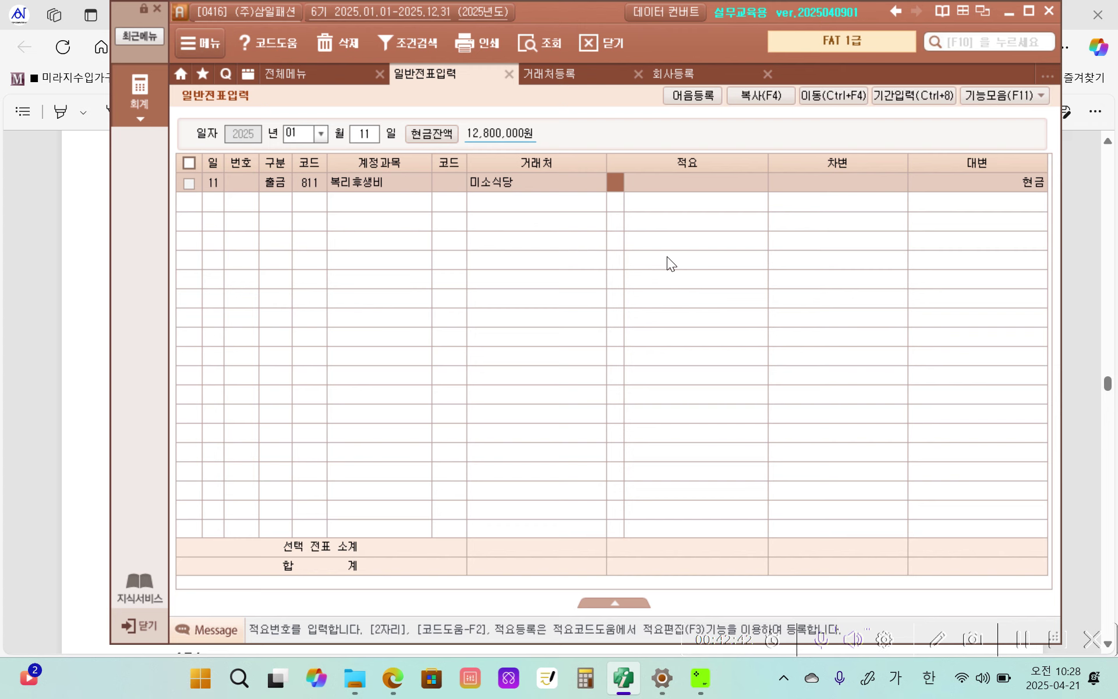
Step: Outline the 적요 field and the lower pane's expand arrow in red, and expand the list of preset 적요 entries
mouse_move(600, 153)
left_mouse_down()
mouse_move(641, 205)
mouse_move(776, 183)
mouse_move(666, 152)
mouse_move(614, 156)
left_mouse_up()
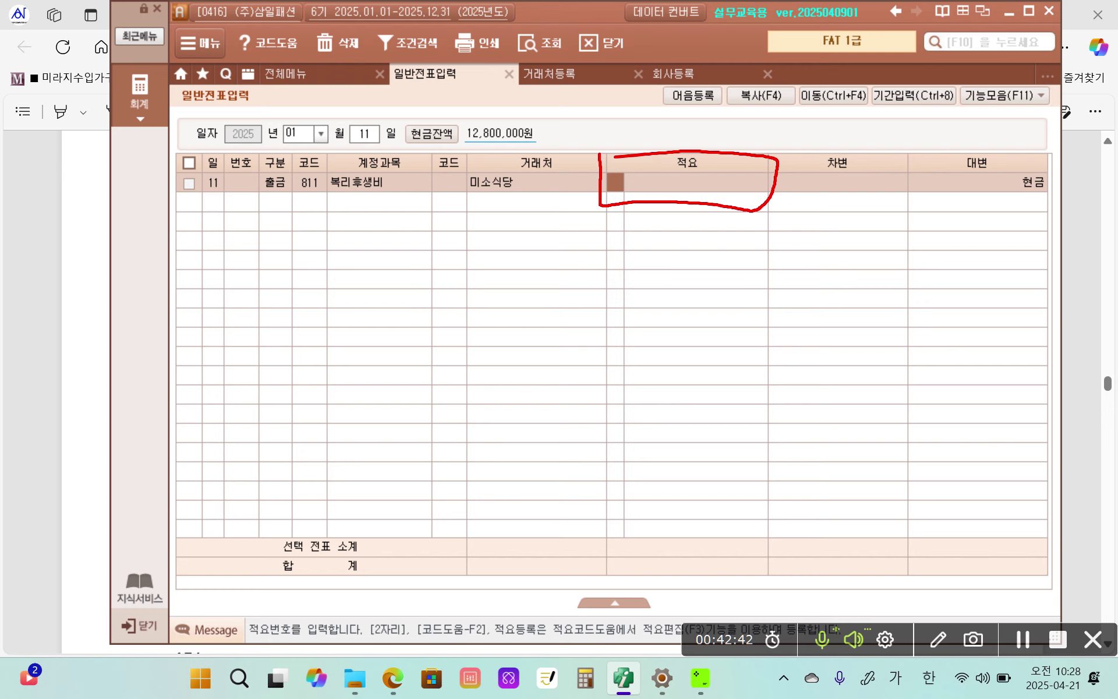
mouse_move(593, 584)
left_mouse_down()
mouse_move(578, 601)
mouse_move(660, 614)
mouse_move(611, 589)
mouse_move(634, 596)
left_mouse_up()
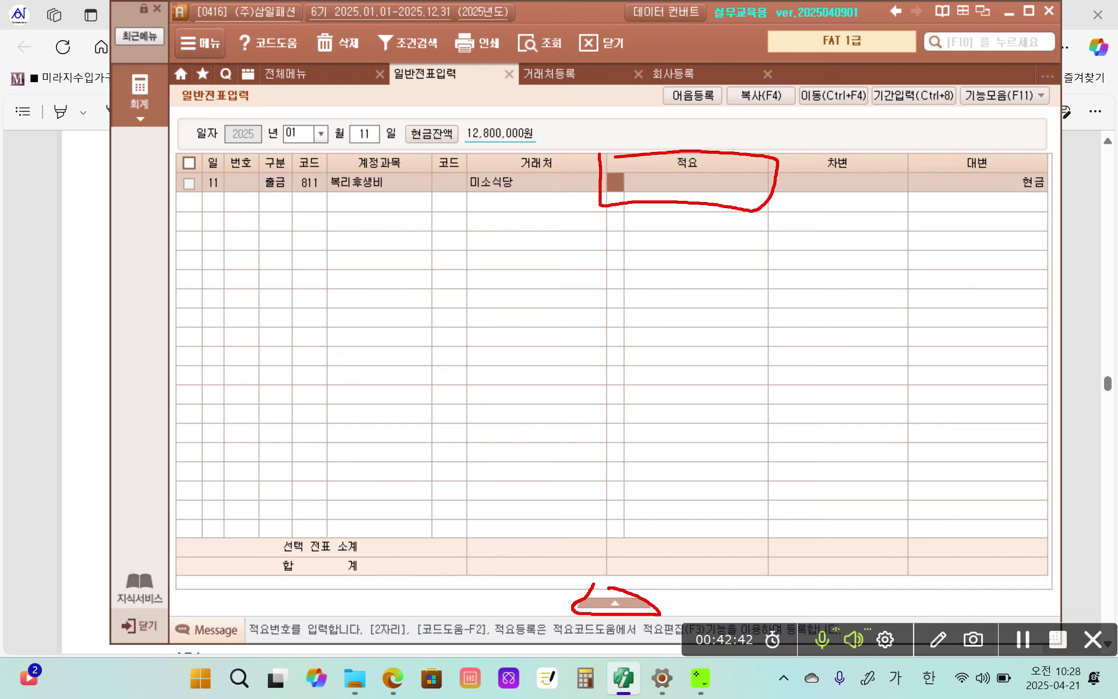
left_click_drag(718, 505, 622, 605)
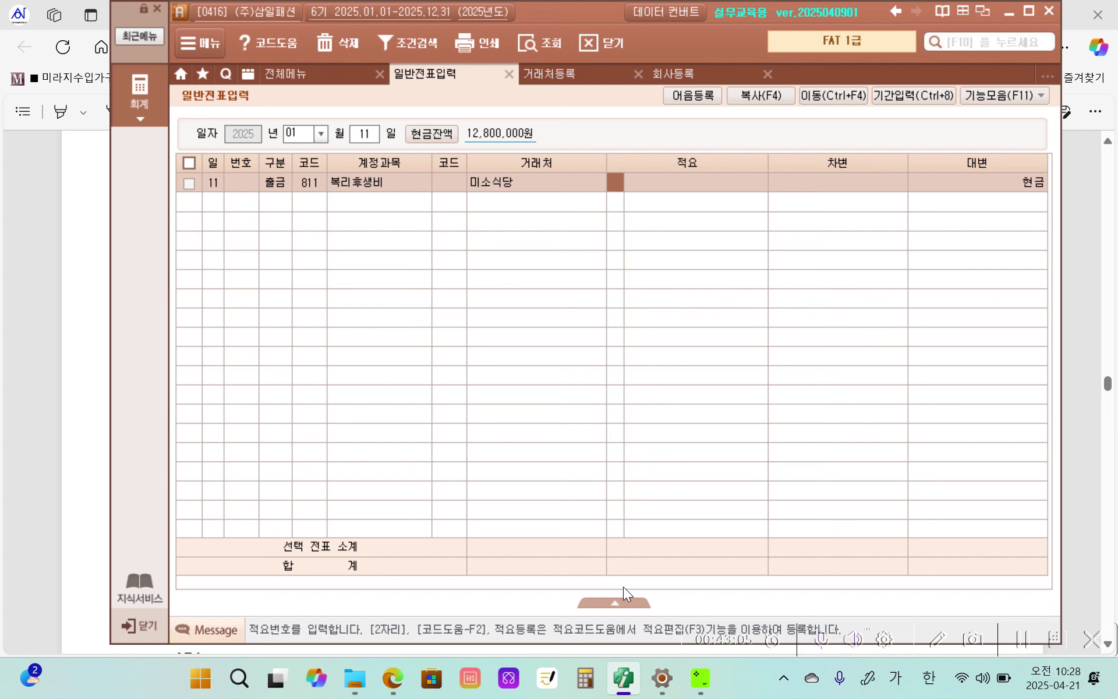
left_click(620, 602)
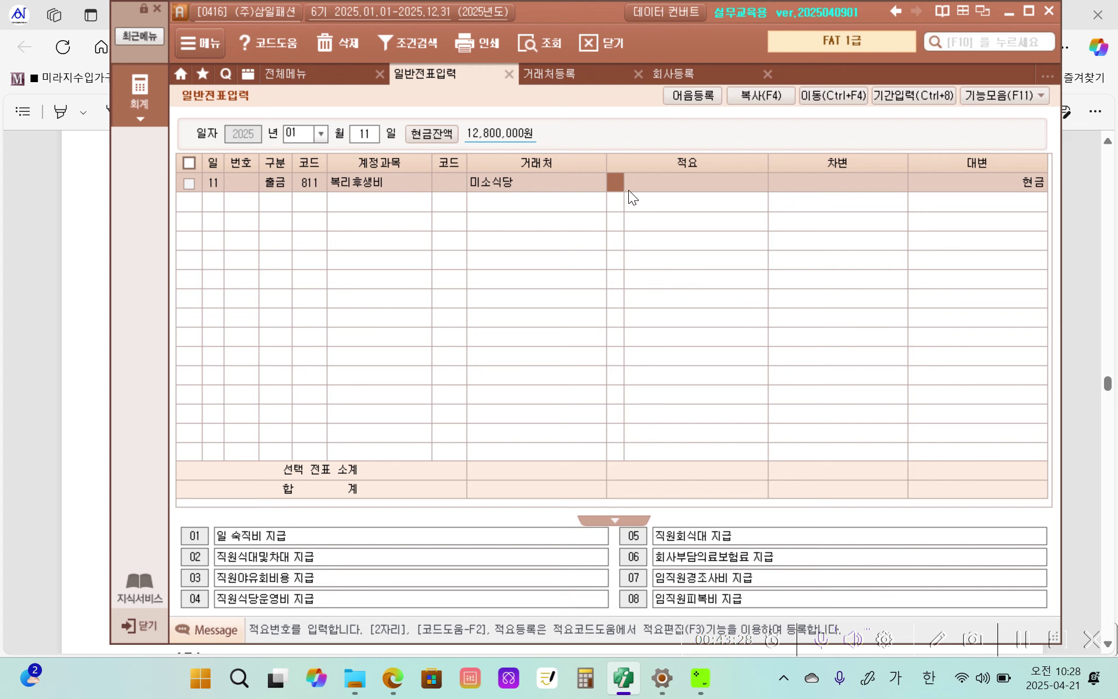
Step: Underline the 출금 and 복리후생비 entries in red, circle the preset 적요 list and mark number 02 in it
key("ctrl+2")
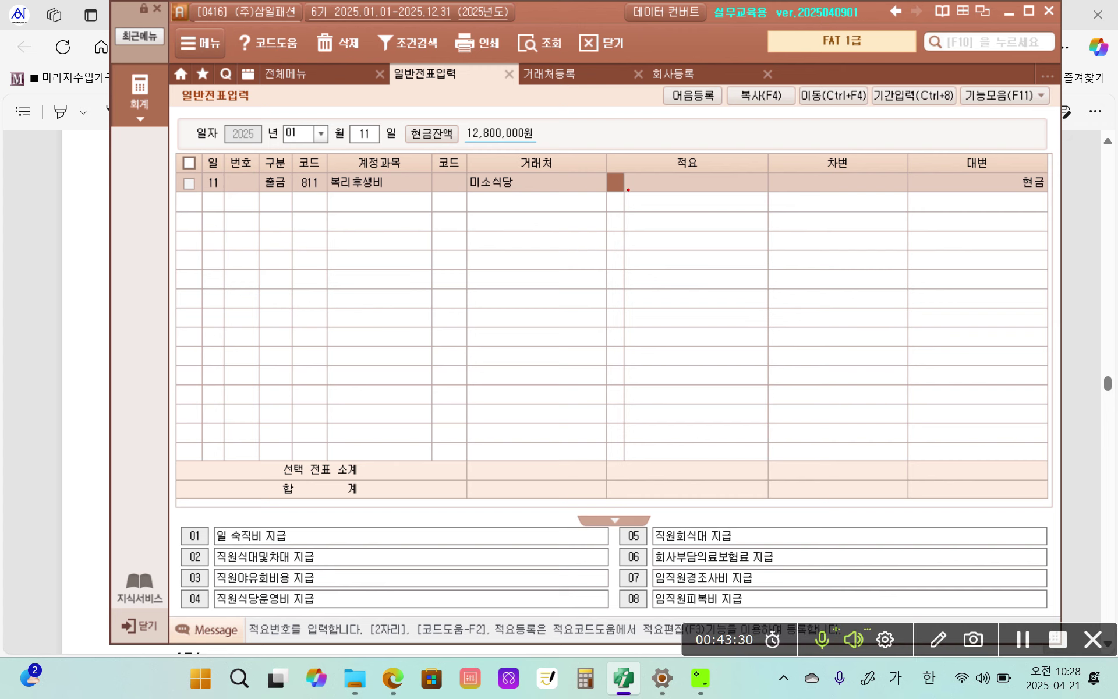
left_click_drag(261, 198, 397, 214)
mouse_move(156, 510)
left_mouse_down()
mouse_move(186, 610)
mouse_move(470, 621)
mouse_move(741, 618)
mouse_move(801, 528)
mouse_move(489, 496)
mouse_move(156, 509)
left_mouse_up()
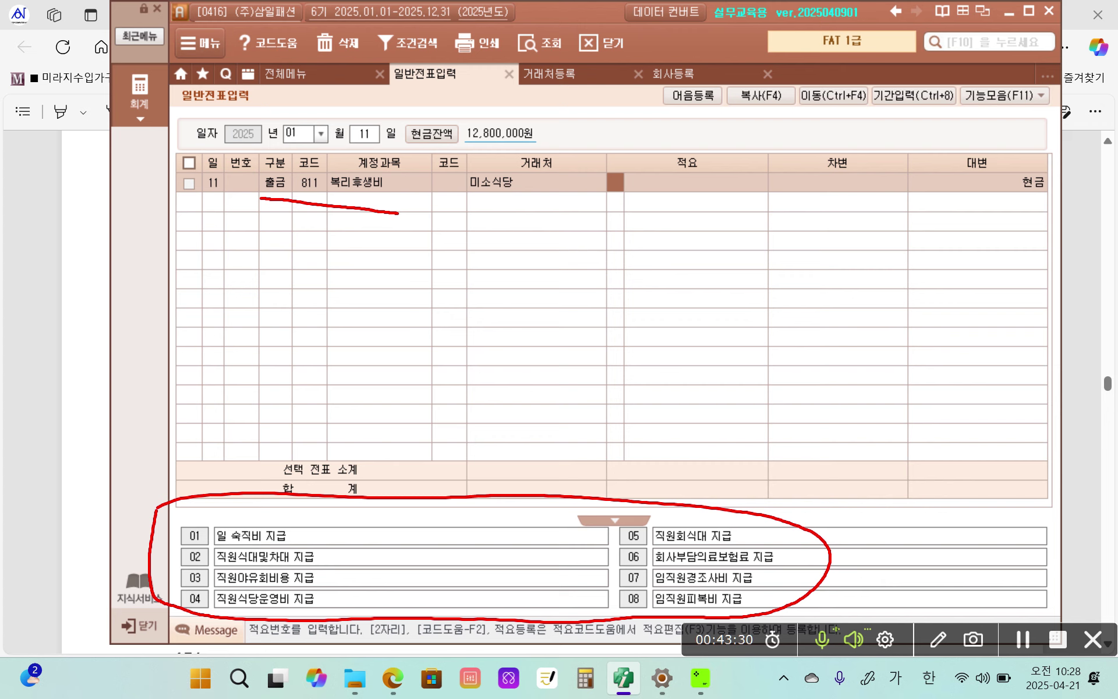
left_click_drag(199, 570, 193, 549)
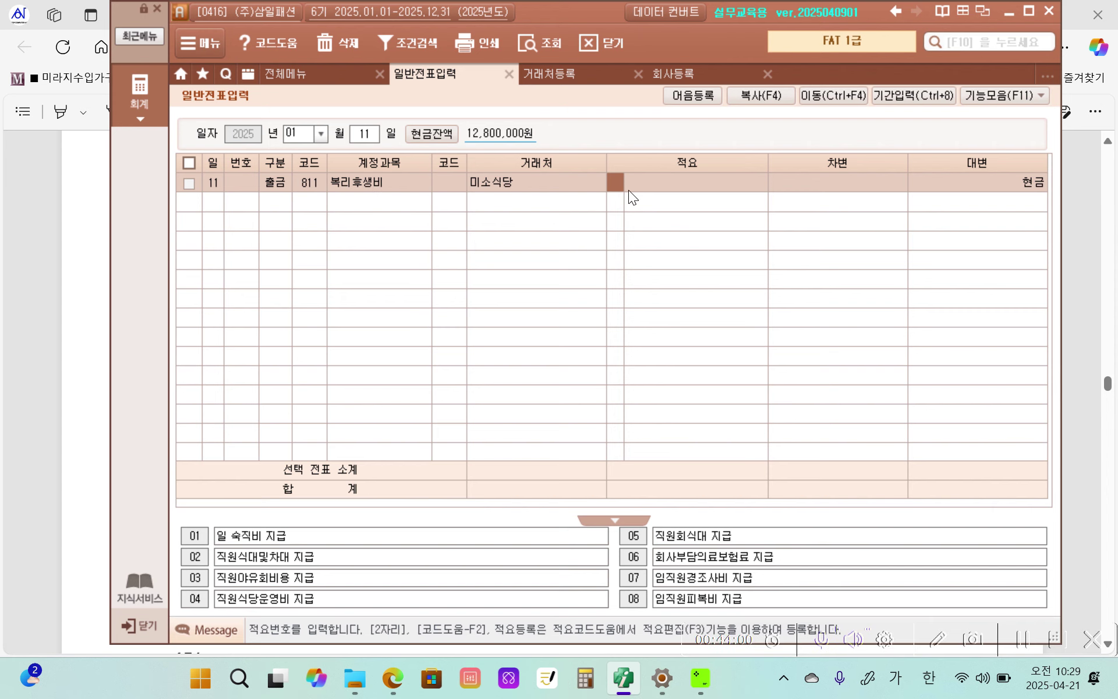
Step: Set the voucher line's 적요 to 02 직원식대및차대 지급
type("2")
key("Return")
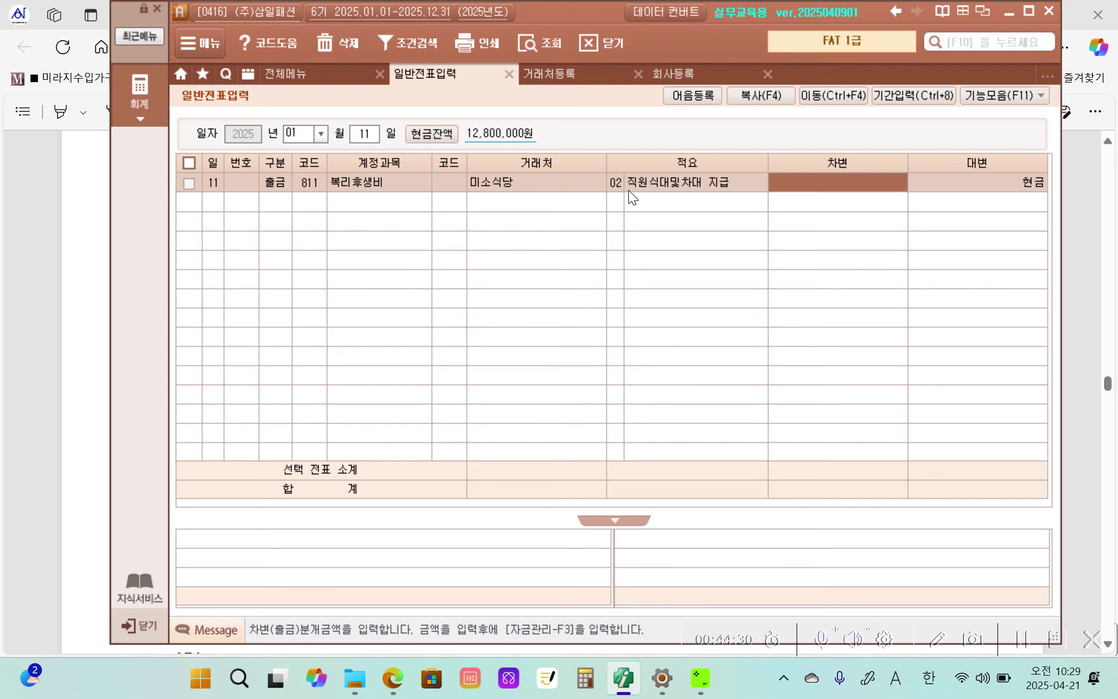
Step: Circle the 차변 amount field and the input message in red and draw a line linking them
key("ctrl+2")
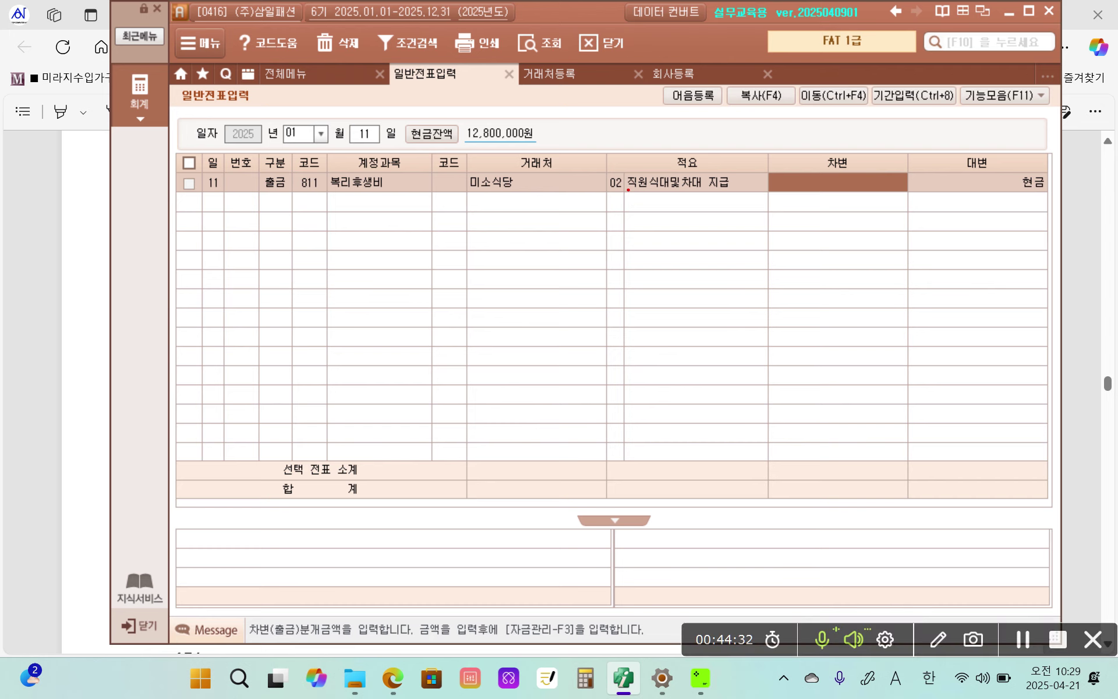
mouse_move(109, 603)
left_mouse_down()
mouse_move(243, 653)
mouse_move(646, 660)
mouse_move(408, 580)
mouse_move(102, 610)
left_mouse_up()
mouse_move(761, 148)
left_mouse_down()
mouse_move(883, 209)
mouse_move(842, 133)
left_mouse_up()
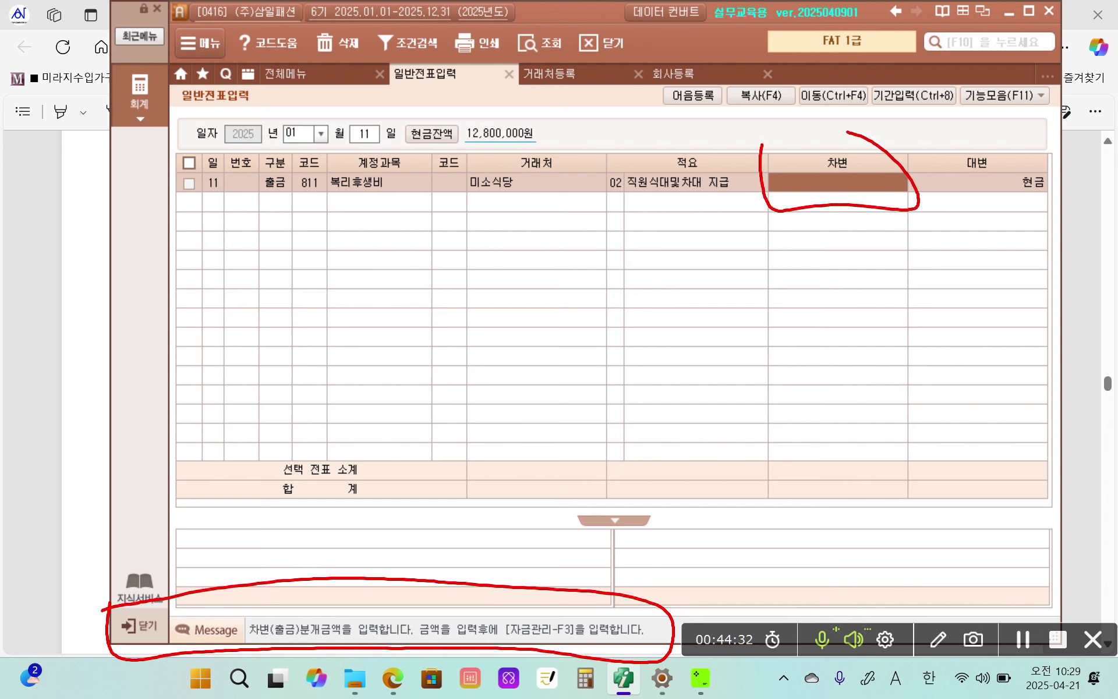
mouse_move(842, 205)
left_mouse_down()
mouse_move(521, 601)
mouse_move(550, 572)
mouse_move(502, 589)
left_mouse_up()
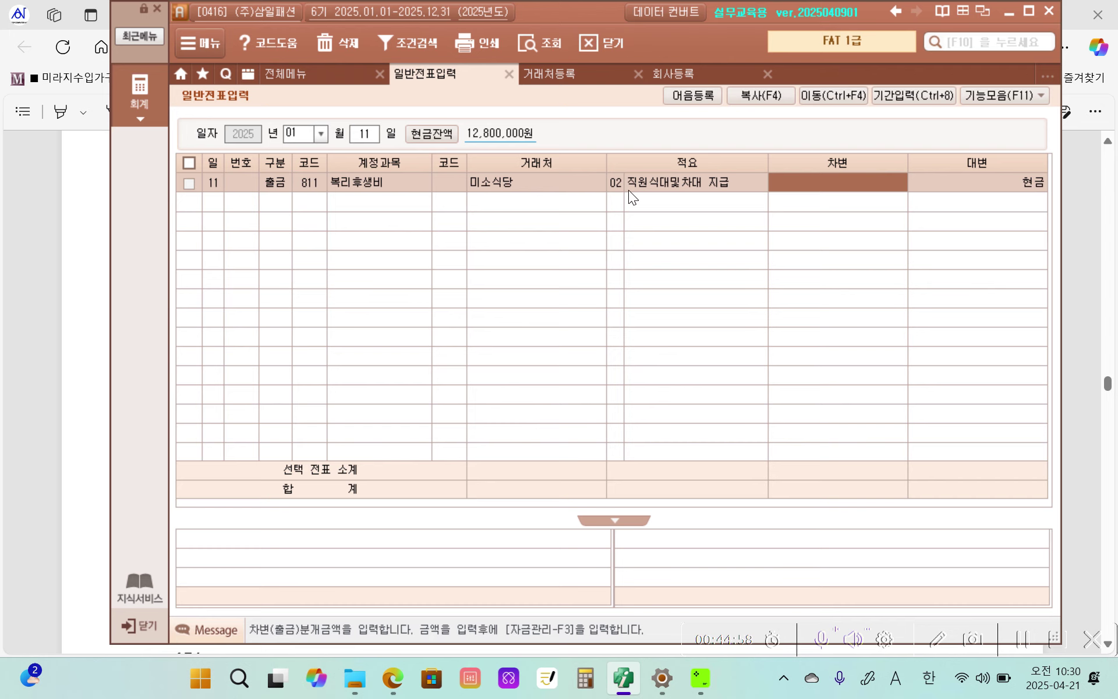
Step: Enter 30,000 as the 차변 amount to complete the line, and circle the journal entry preview below the grid in red
type("3")
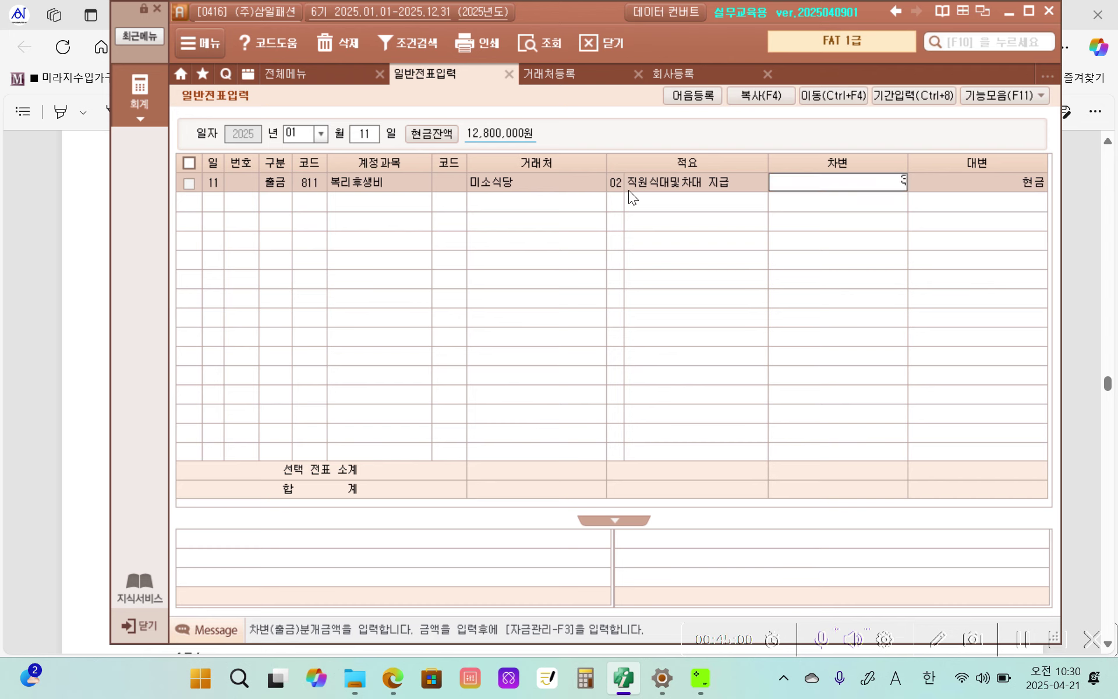
type("0")
key("plus")
key("Return")
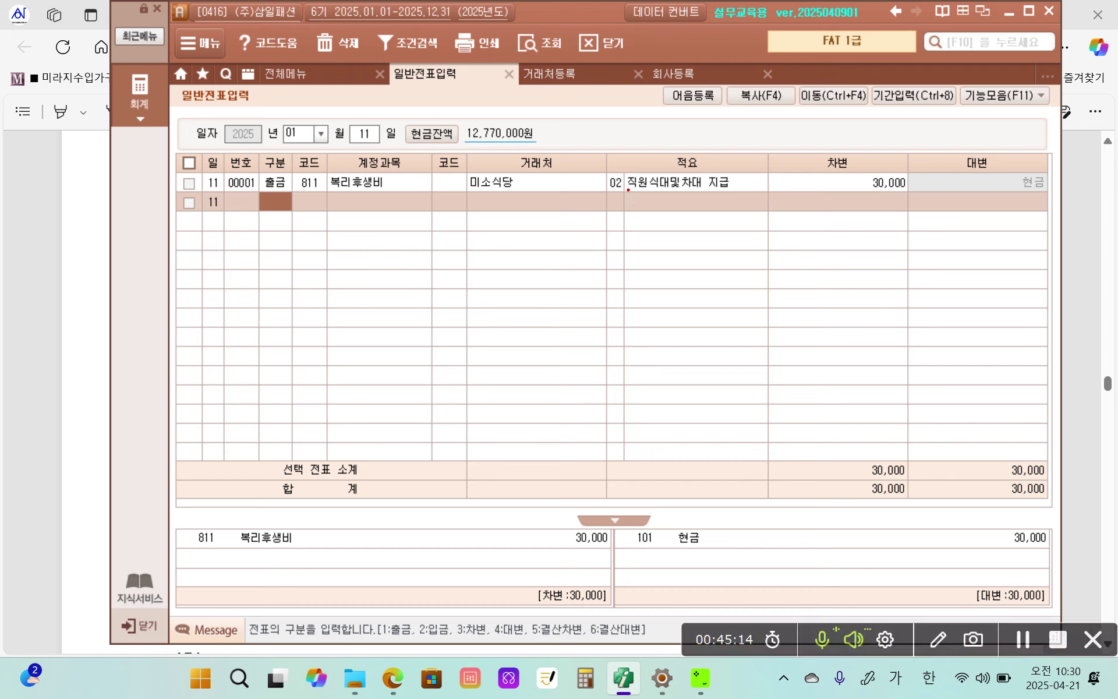
mouse_move(155, 509)
left_mouse_down()
mouse_move(169, 619)
mouse_move(1064, 607)
left_mouse_up()
mouse_move(156, 508)
left_mouse_down()
mouse_move(1006, 510)
mouse_move(1072, 586)
mouse_move(1045, 615)
mouse_move(767, 604)
mouse_move(535, 628)
left_mouse_up()
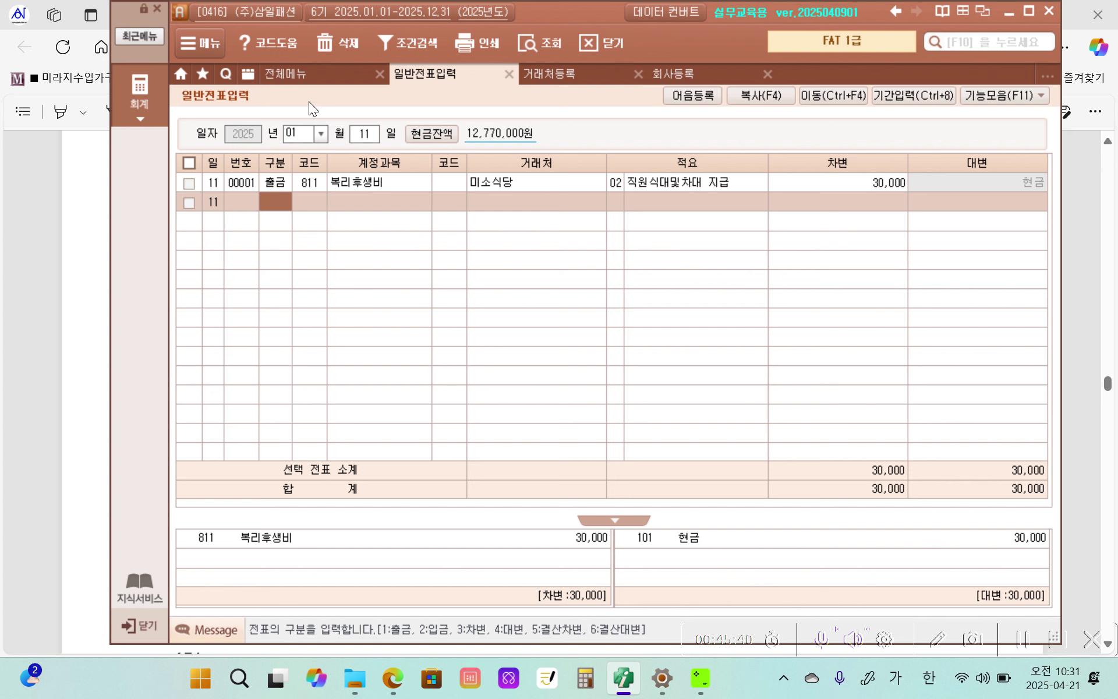
Step: Look up all vouchers in the 분개장 from 2025-01-01 to 2025-12-31, and maximize the window to examine the remaining columns
left_click(301, 73)
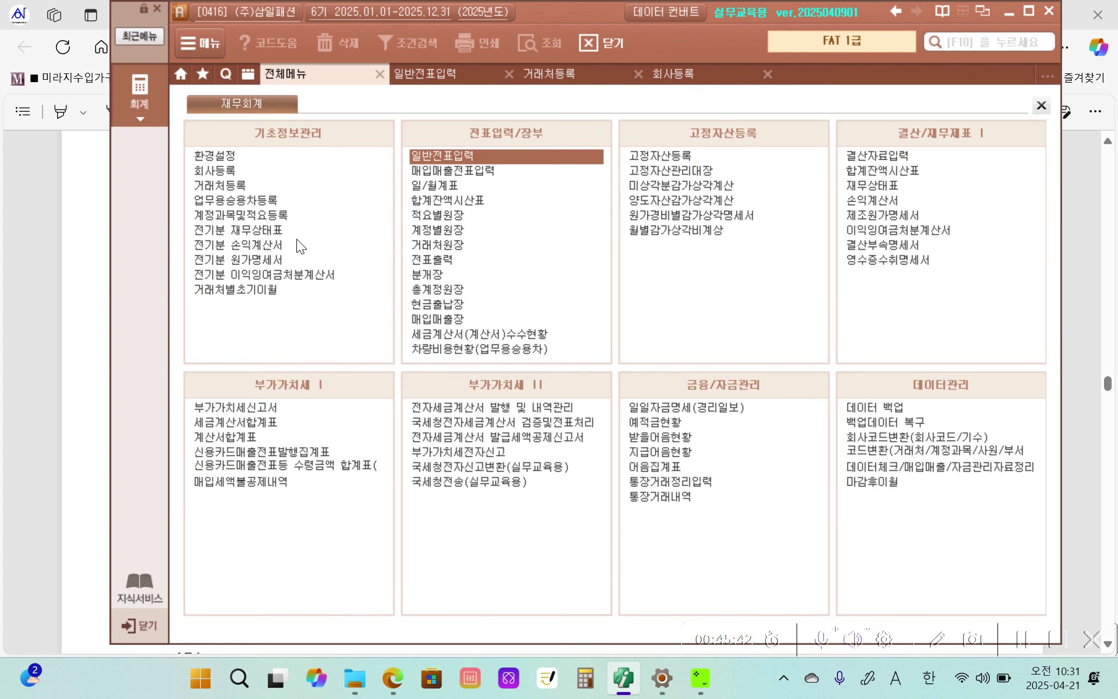
left_click(441, 275)
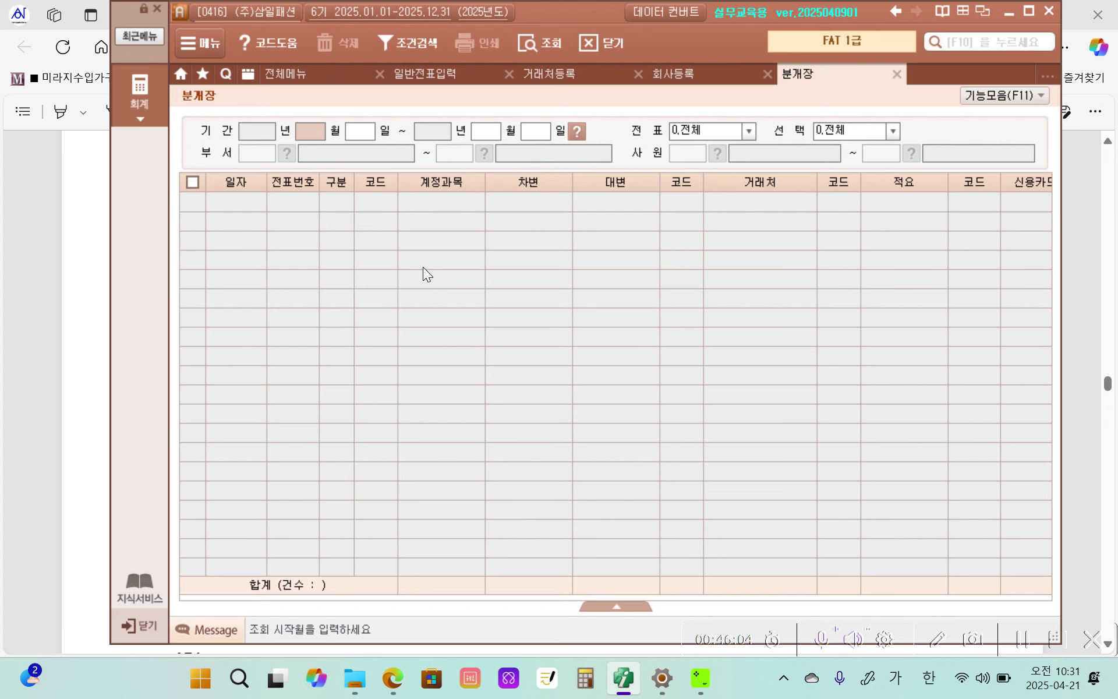
key("Return")
key("Return")
key("Return")
key("Return")
key("Return")
key("Return")
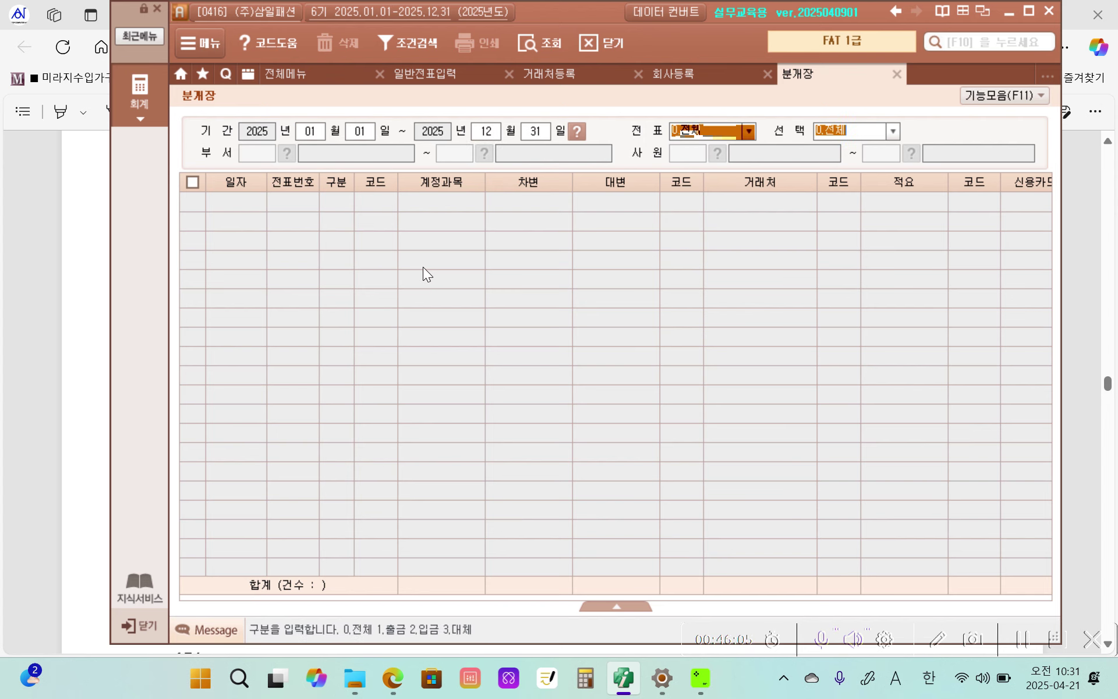
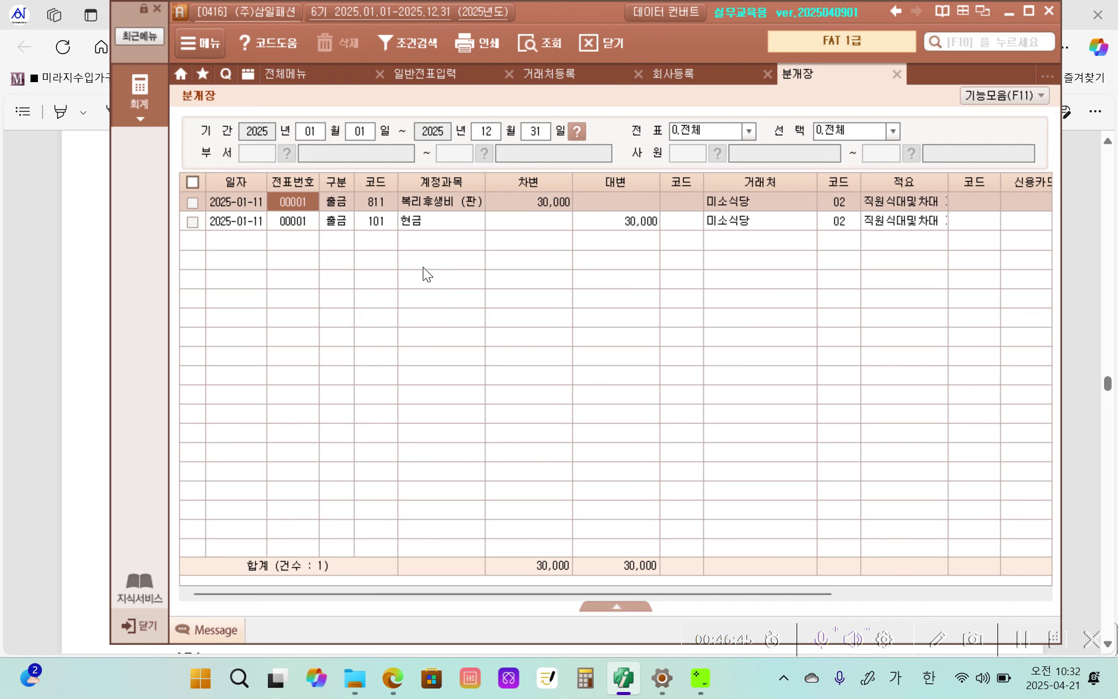
left_click(1027, 13)
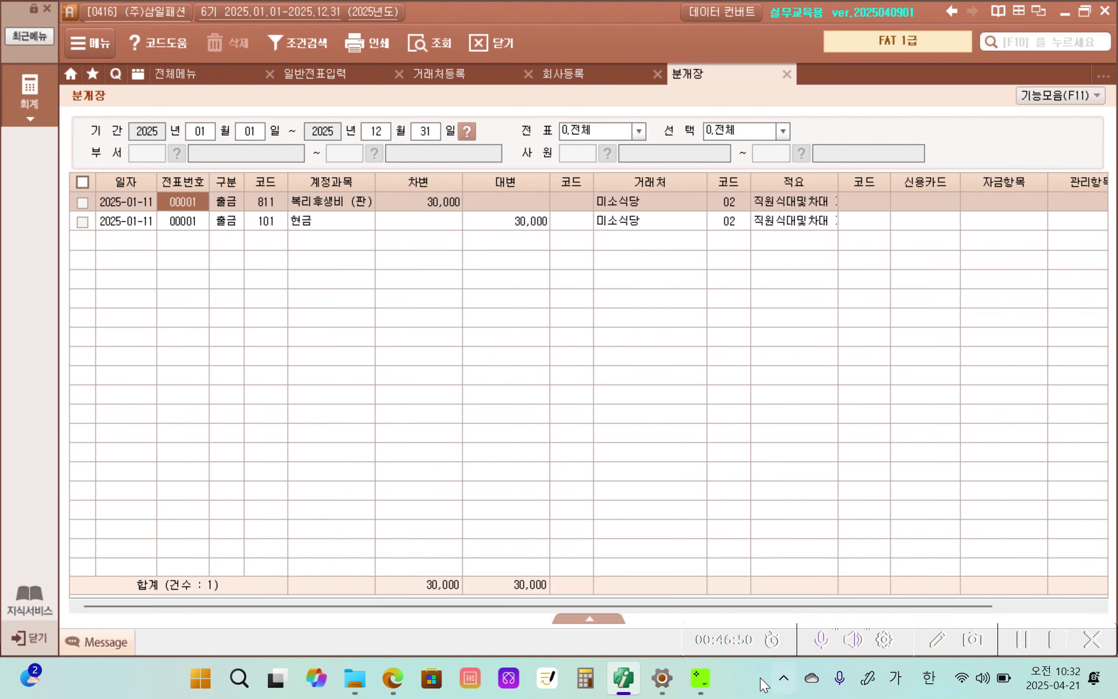
scroll(760, 603, "right", 3)
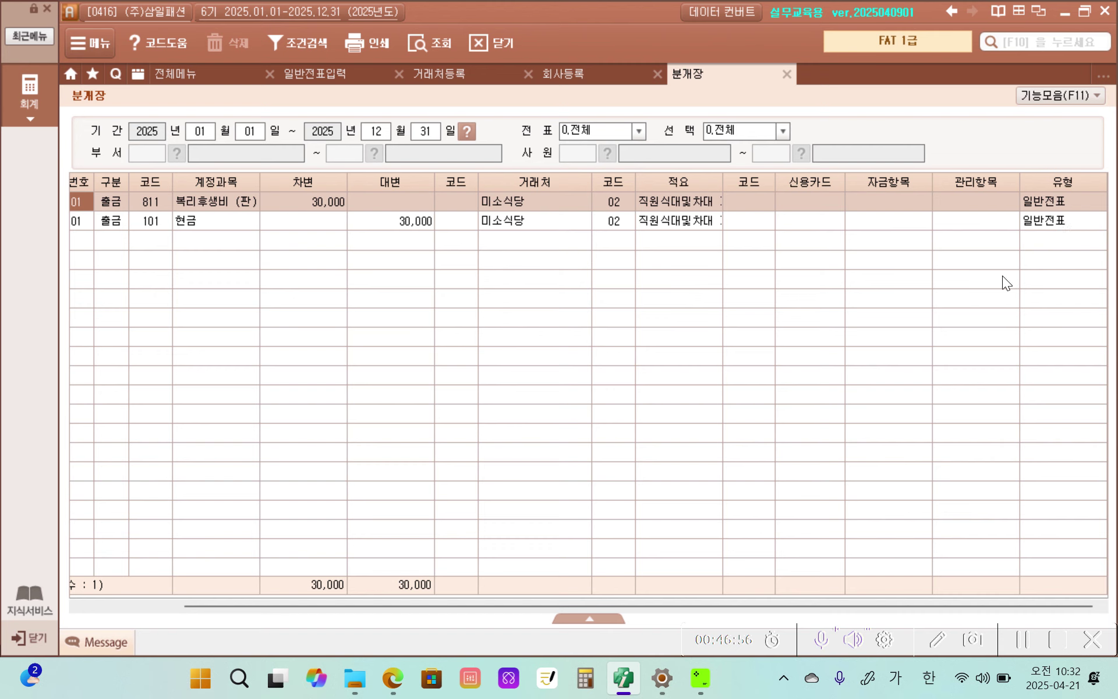
Step: Open the 총계정원장 and look up the monthly totals for all accounts from 처음 to 끝
left_click_drag(780, 604, 676, 593)
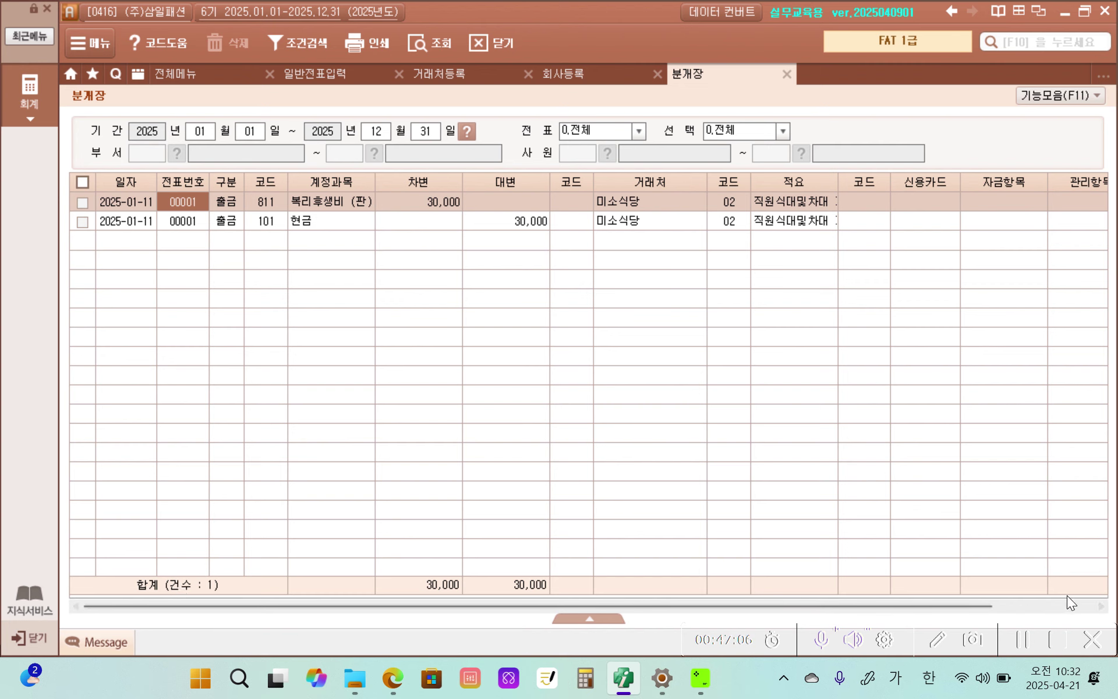
mouse_move(967, 606)
left_mouse_down()
mouse_move(1074, 604)
mouse_move(959, 603)
left_mouse_up()
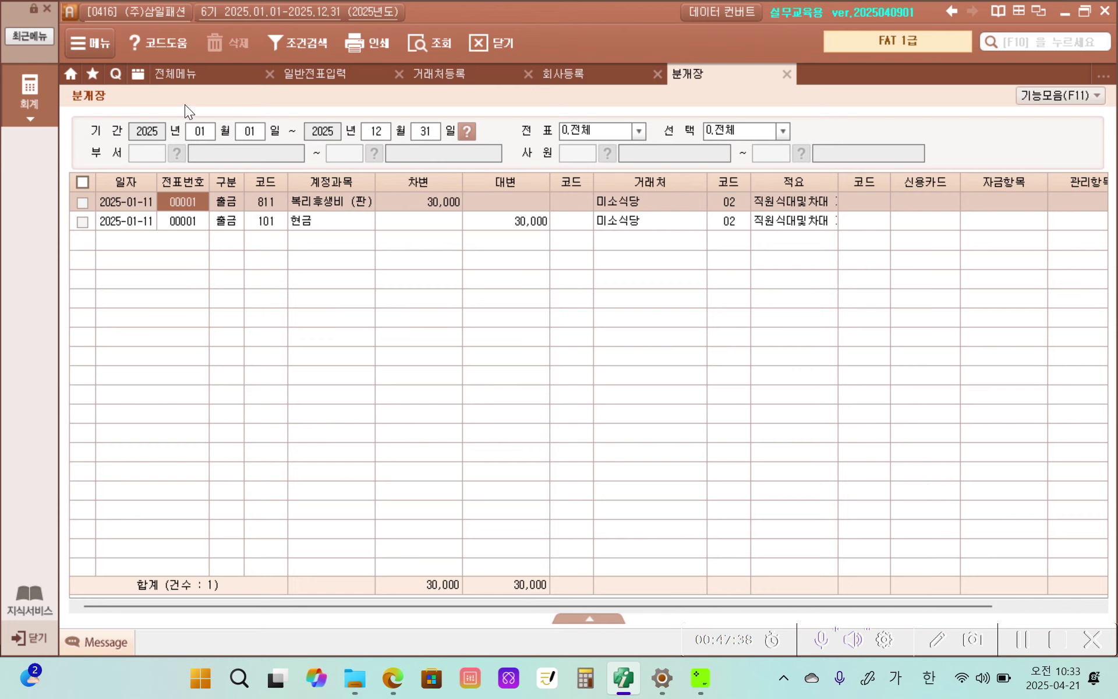
left_click(170, 75)
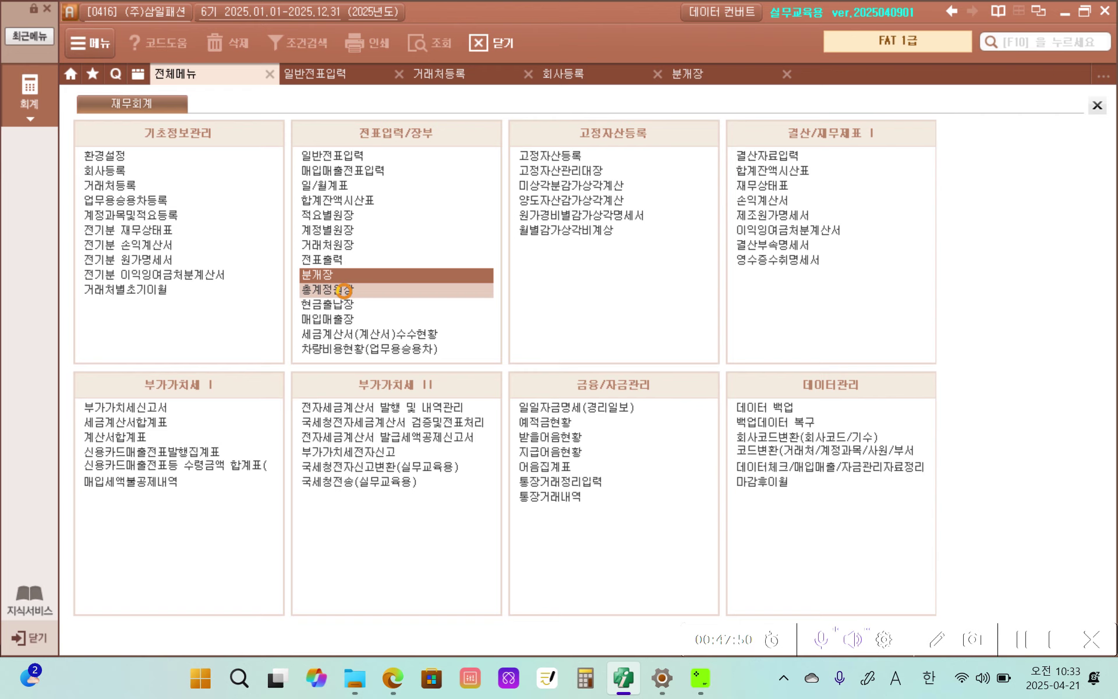
left_click(344, 289)
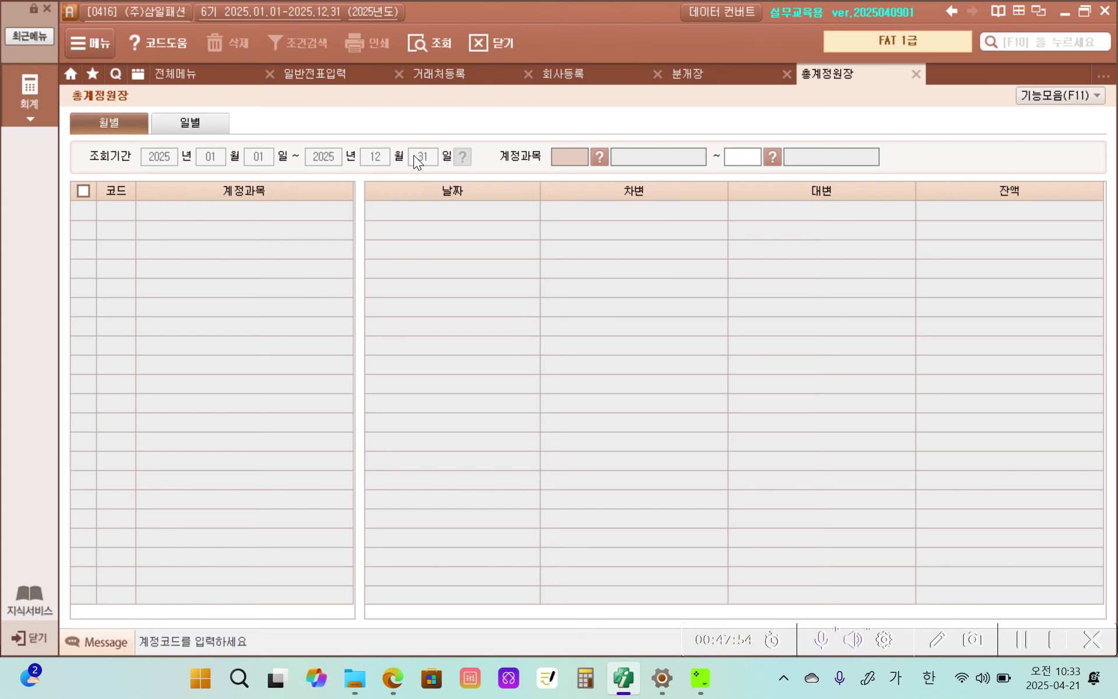
key("Return")
key("Return")
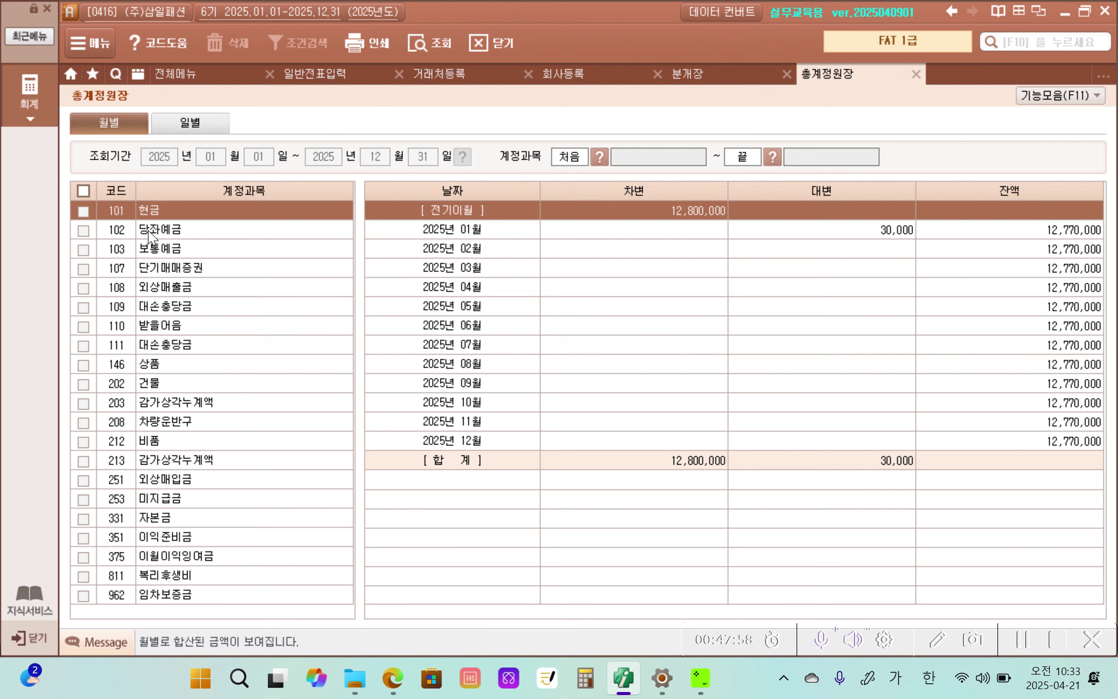
Step: Open the January 2025 ledger detail of the 현금 account and examine the 01/11 line's date, 적요 and 대변 amount
left_click(149, 215)
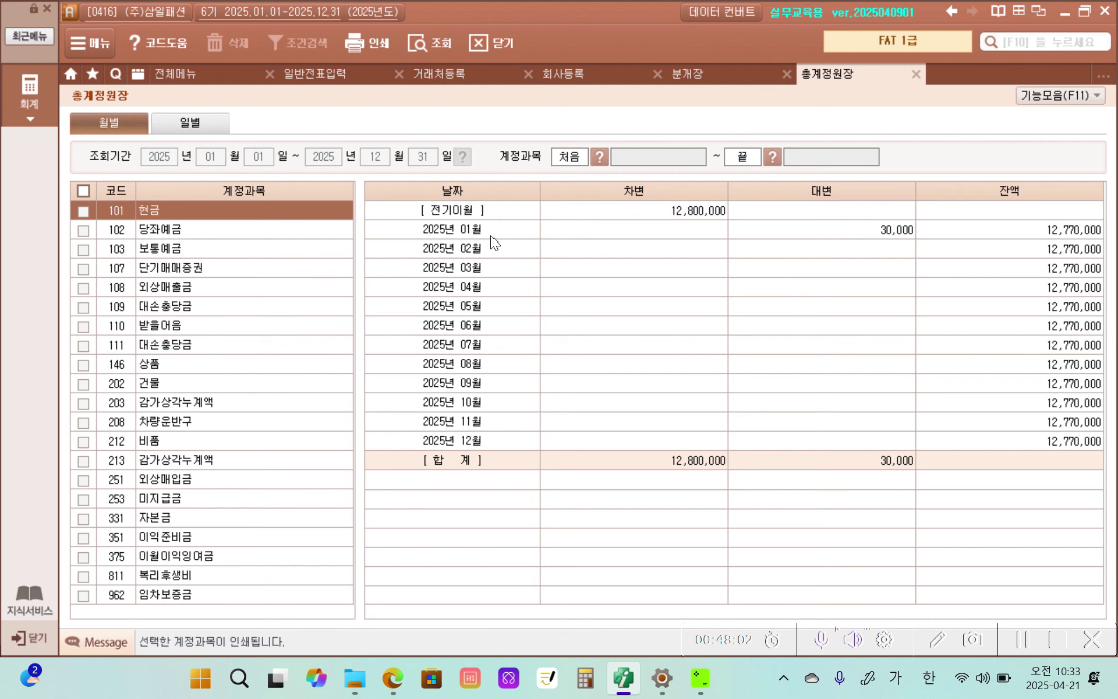
left_click(651, 233)
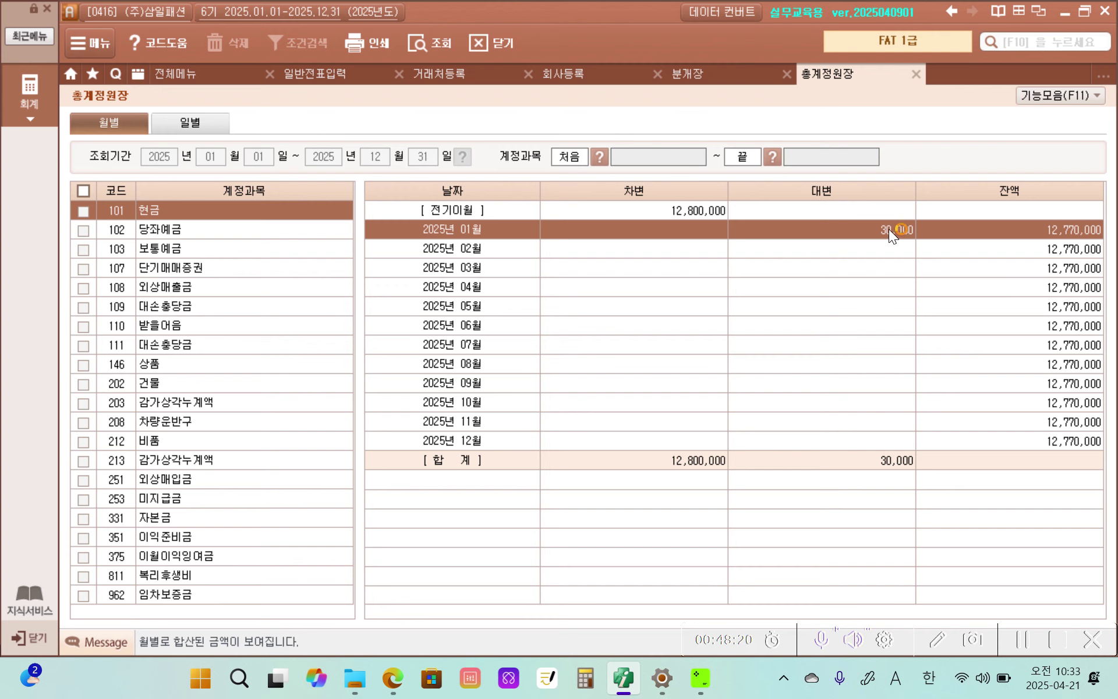
double_click(889, 229)
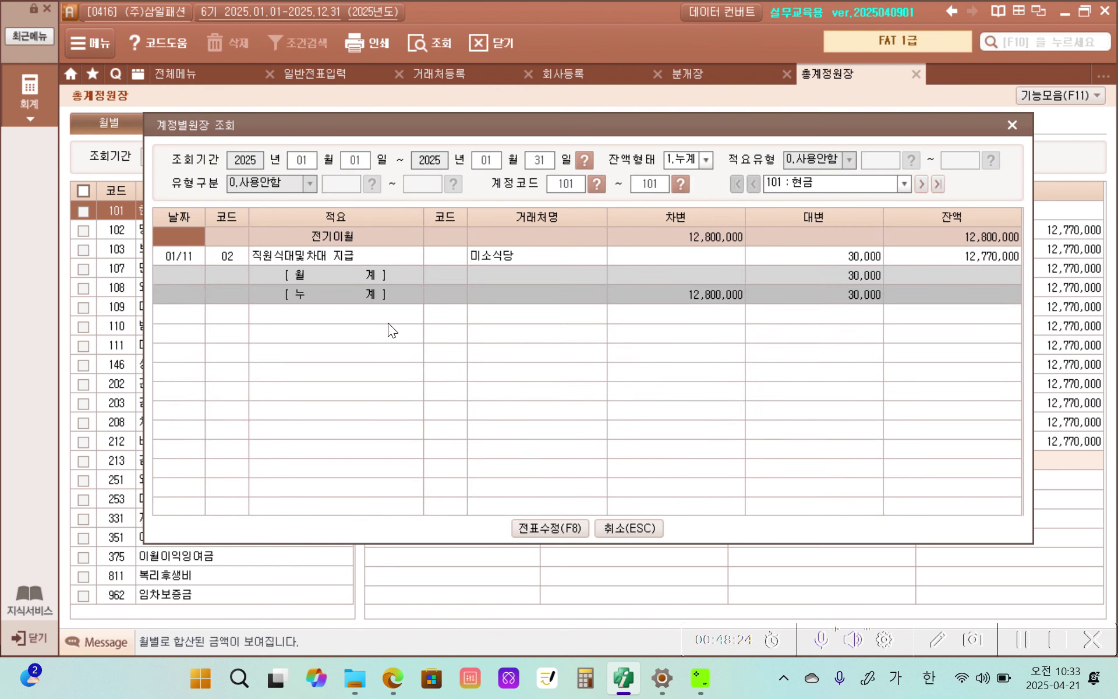
left_click(178, 257)
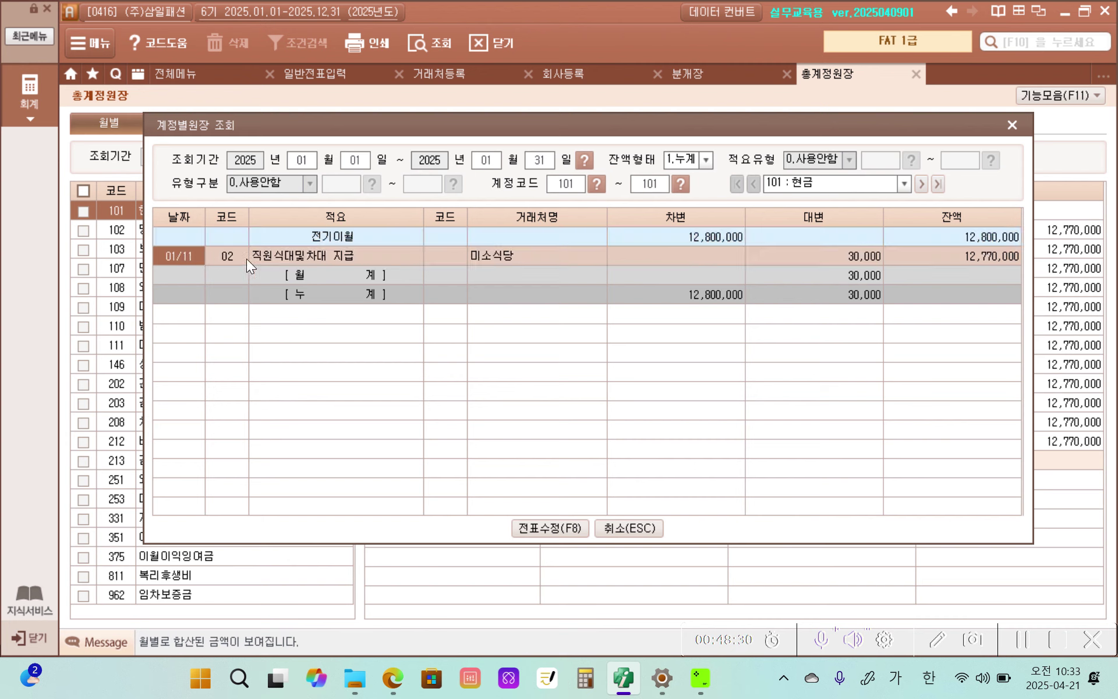
left_click(271, 258)
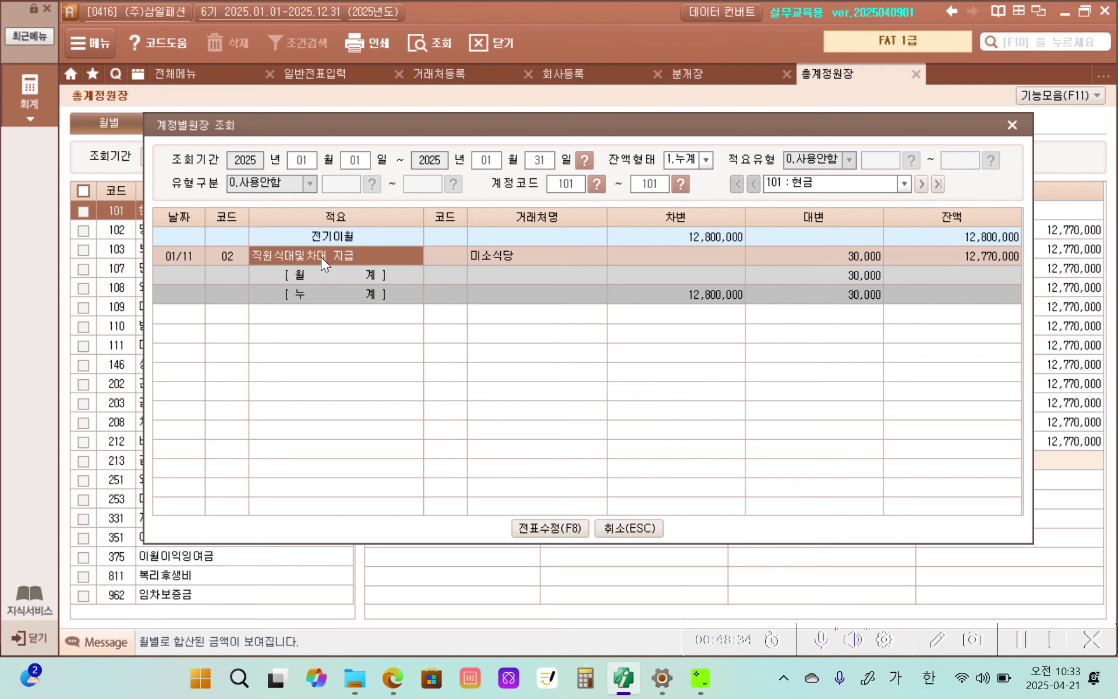
left_click(851, 254)
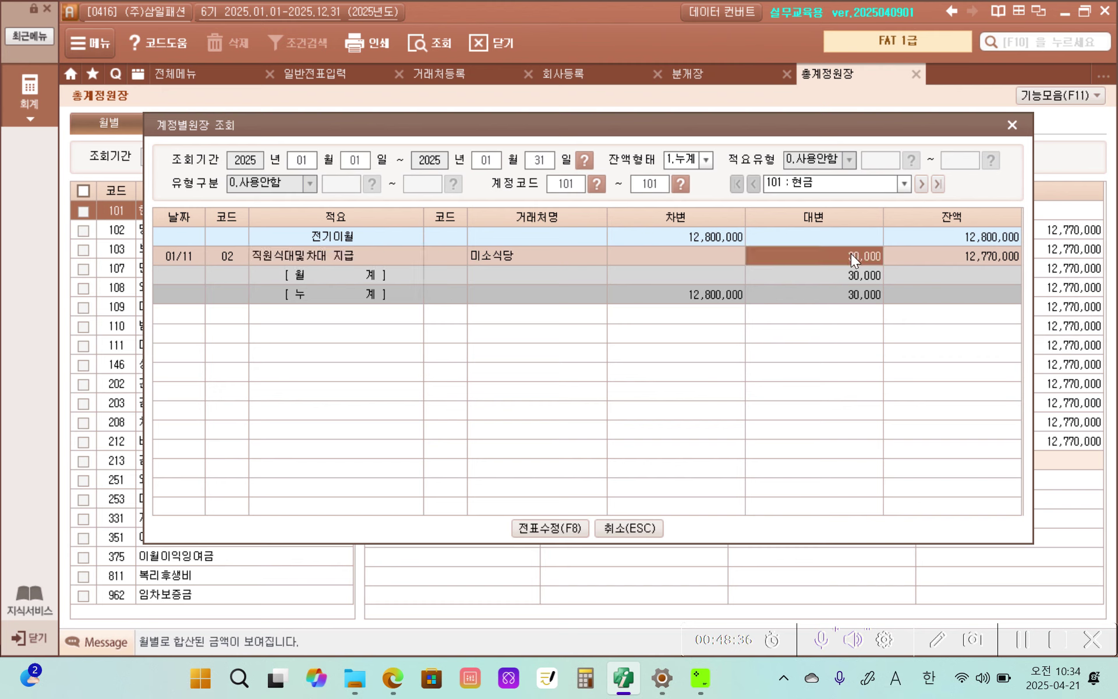
left_click(296, 256)
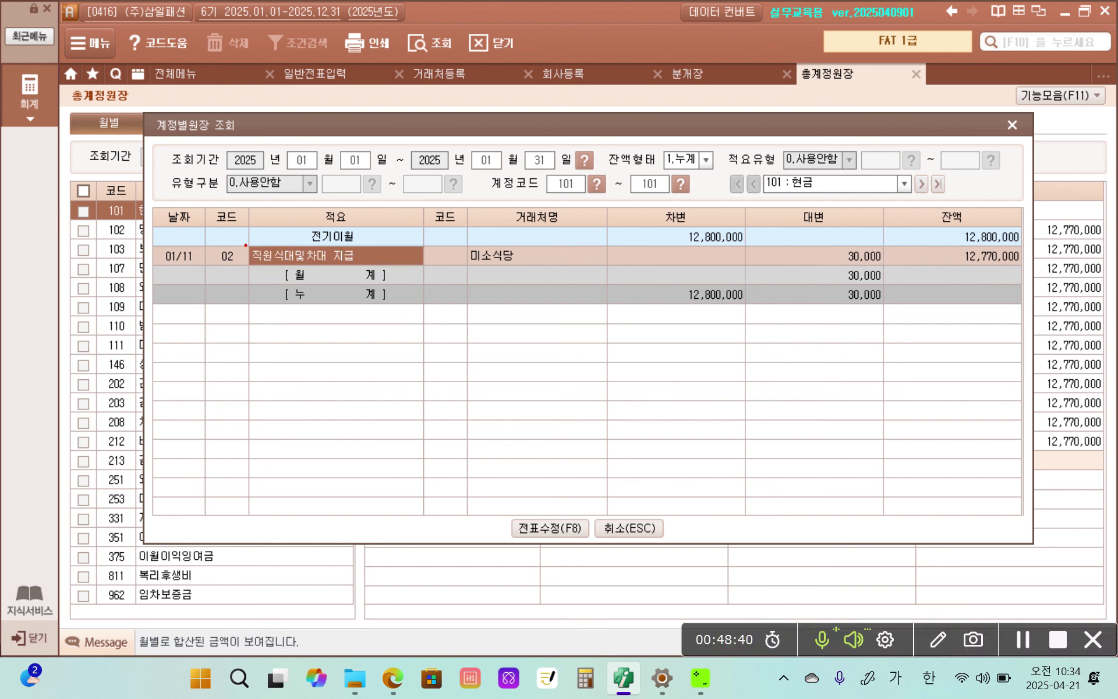
Step: Box the 01/11 line's 적요 and 대변 amount in red, circle its date and code, and draw a line down from the 적요
mouse_move(246, 243)
left_mouse_down()
mouse_move(422, 247)
mouse_move(420, 265)
left_mouse_up()
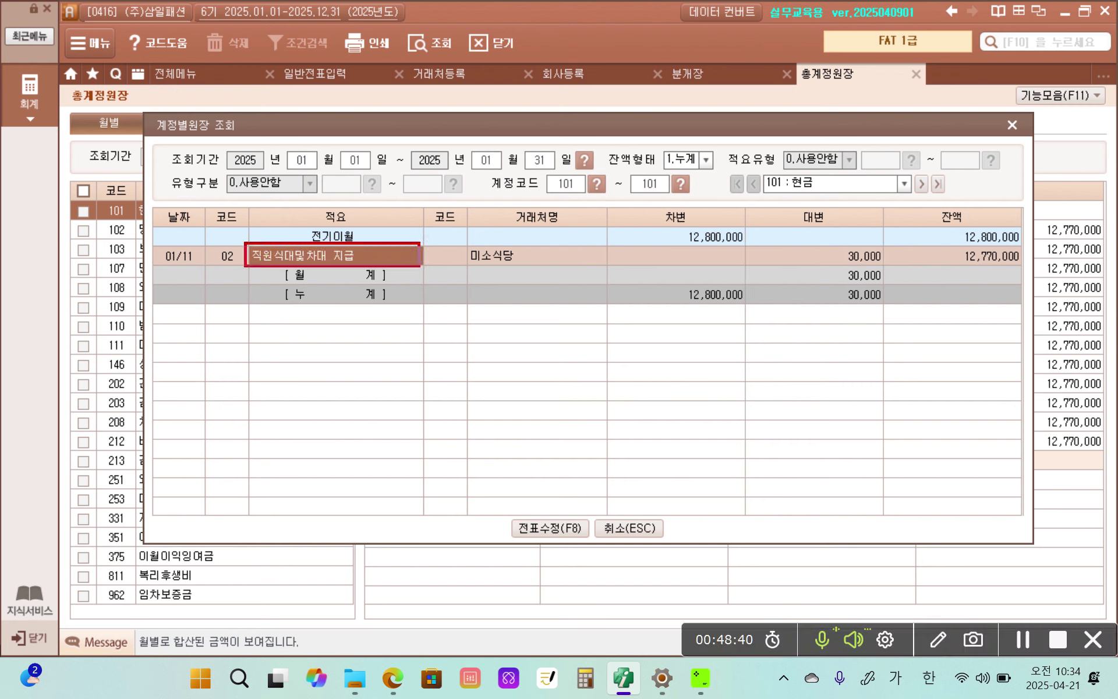
left_click_drag(789, 241, 898, 270)
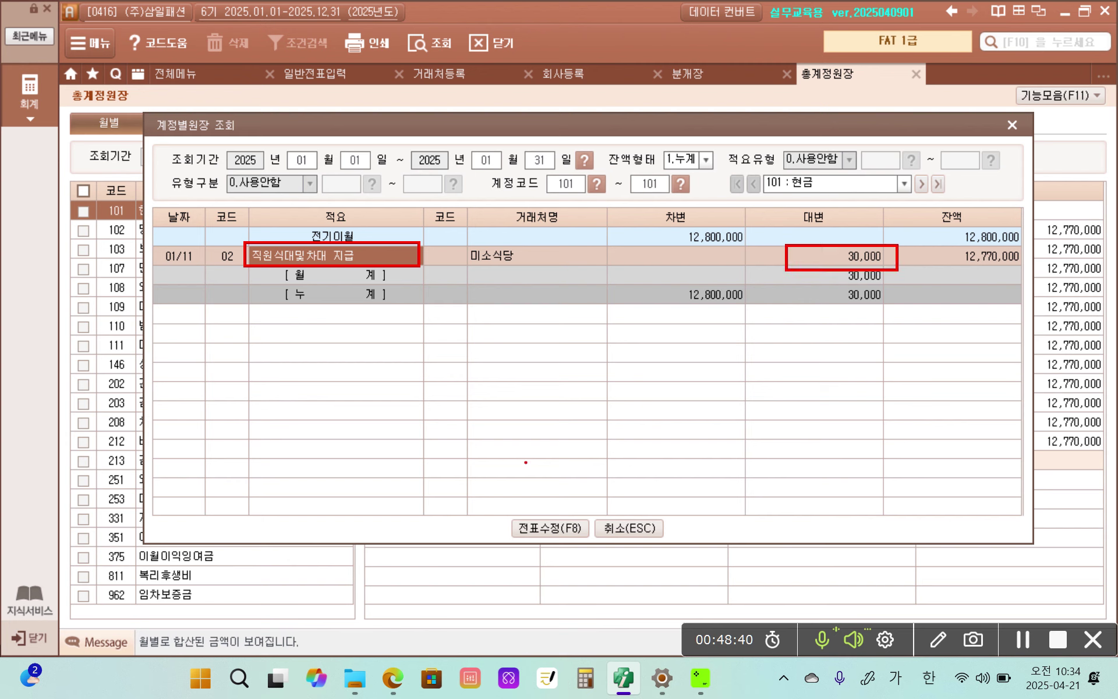
mouse_move(213, 251)
left_mouse_down()
mouse_move(338, 270)
mouse_move(376, 247)
mouse_move(225, 249)
left_mouse_up()
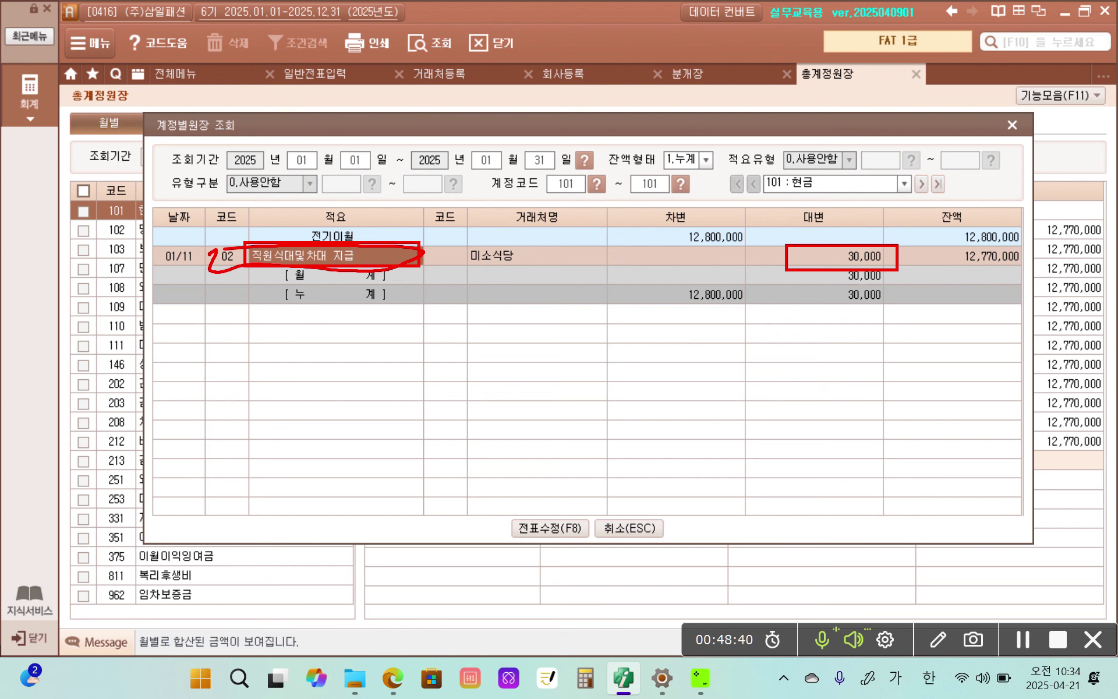
mouse_move(175, 241)
left_mouse_down()
mouse_move(174, 266)
mouse_move(178, 241)
left_mouse_up()
left_click_drag(269, 268, 256, 367)
mouse_move(276, 259)
left_mouse_down()
mouse_move(264, 262)
mouse_move(273, 273)
left_mouse_up()
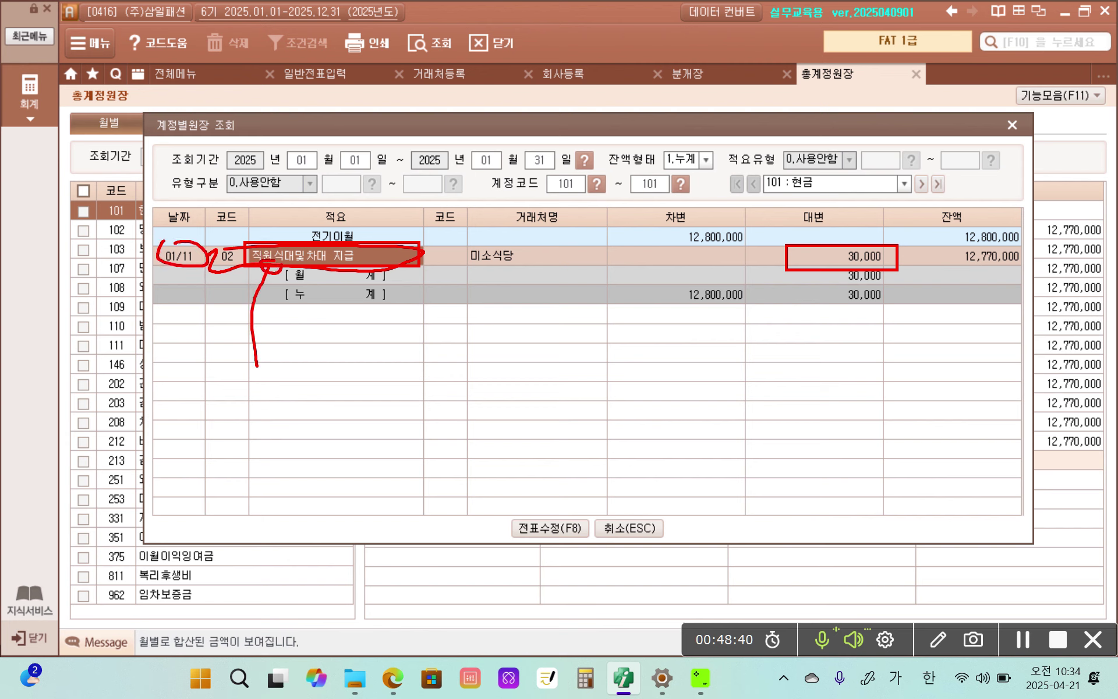
Step: Handwrite 복리후생비 in red in the empty rows below the 현금 ledger entries
left_click_drag(301, 339, 300, 385)
left_click_drag(334, 336, 332, 378)
mouse_move(304, 393)
left_mouse_down()
mouse_move(340, 386)
mouse_move(319, 395)
left_mouse_up()
left_click_drag(295, 434, 334, 450)
left_click_drag(366, 377, 397, 437)
left_click_drag(432, 347, 438, 379)
left_click_drag(433, 386, 450, 393)
left_click_drag(406, 434, 437, 446)
left_click_drag(485, 389, 454, 421)
left_click_drag(469, 418, 481, 432)
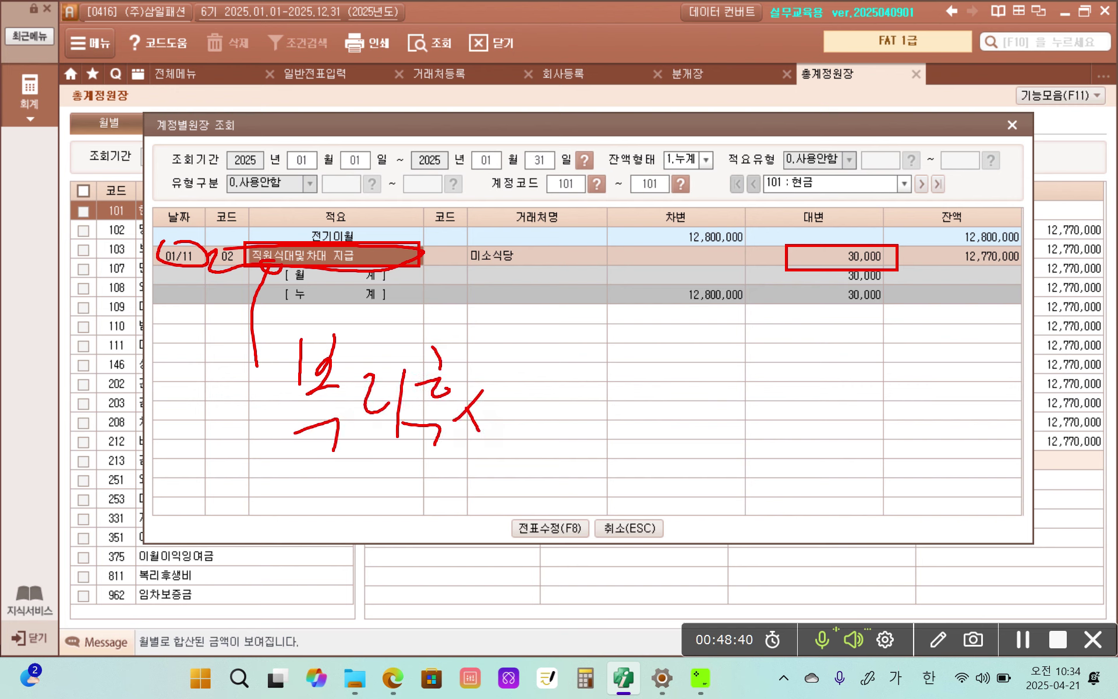
left_click_drag(504, 381, 518, 417)
left_click_drag(508, 419, 513, 450)
mouse_move(537, 401)
left_mouse_down()
mouse_move(537, 435)
mouse_move(556, 431)
left_mouse_up()
left_click_drag(558, 395, 555, 440)
left_click_drag(586, 392, 575, 463)
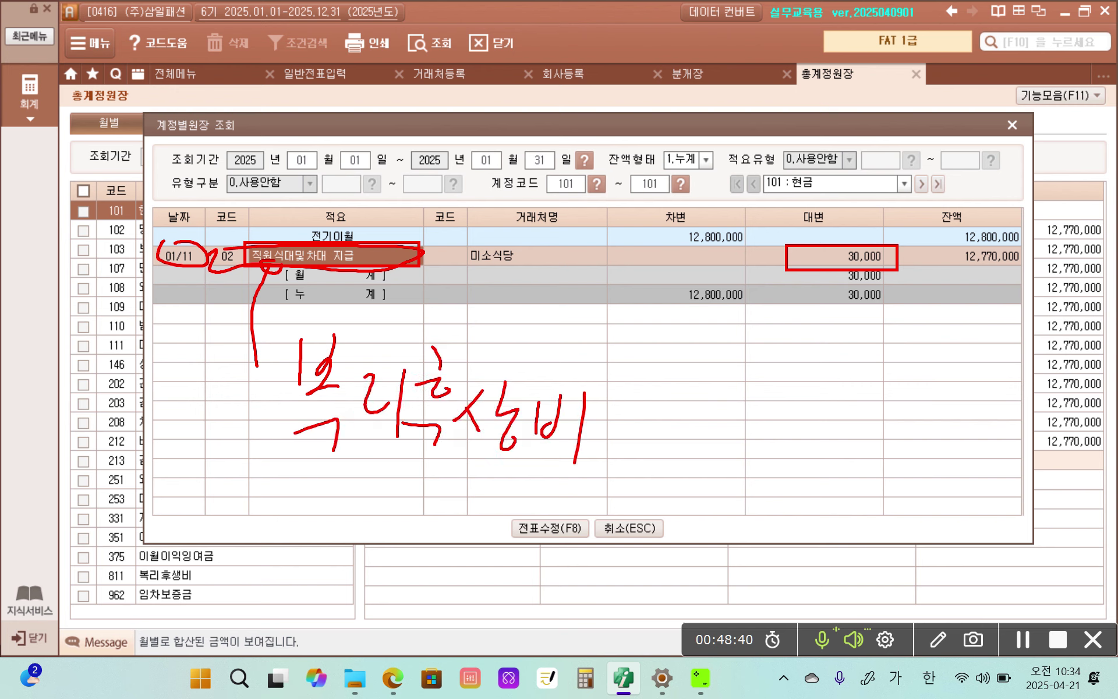
Step: Circle the 101 : 현금 account in red, underline the 대변 heading and amount, emphasize the 적요 link, and close the ledger detail
left_click_drag(264, 270, 247, 278)
left_click_drag(241, 277, 279, 279)
mouse_move(801, 214)
left_mouse_down()
mouse_move(827, 226)
mouse_move(792, 233)
left_mouse_up()
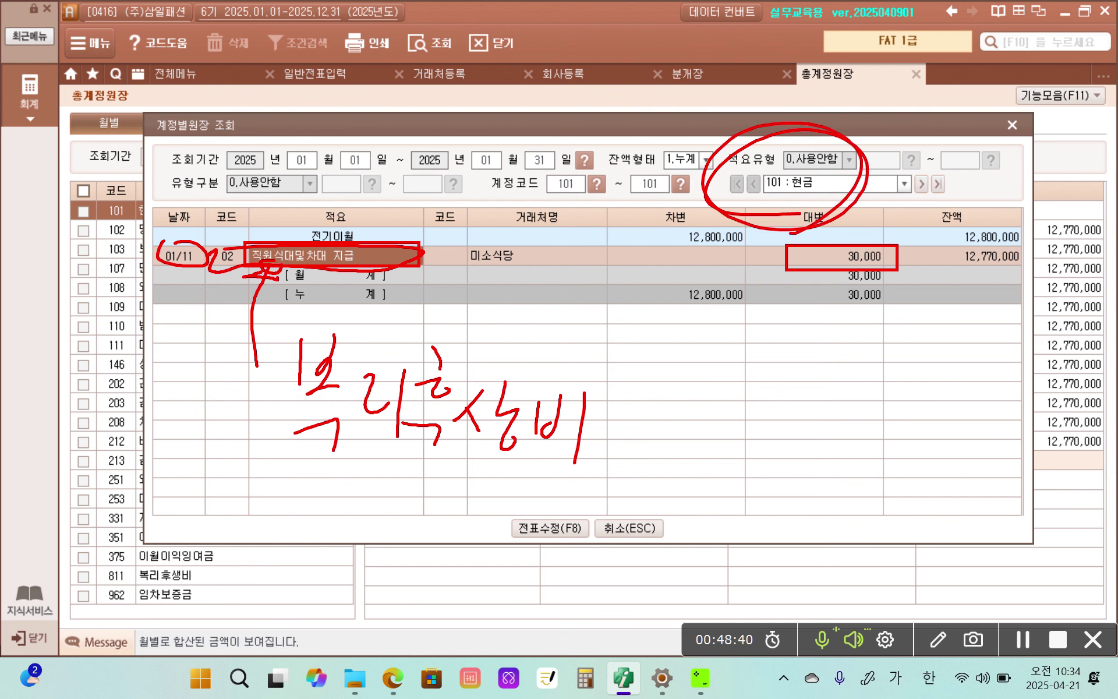
left_click_drag(797, 231, 854, 235)
left_click_drag(904, 280, 807, 274)
mouse_move(257, 294)
left_mouse_down()
mouse_move(248, 361)
mouse_move(271, 387)
left_mouse_up()
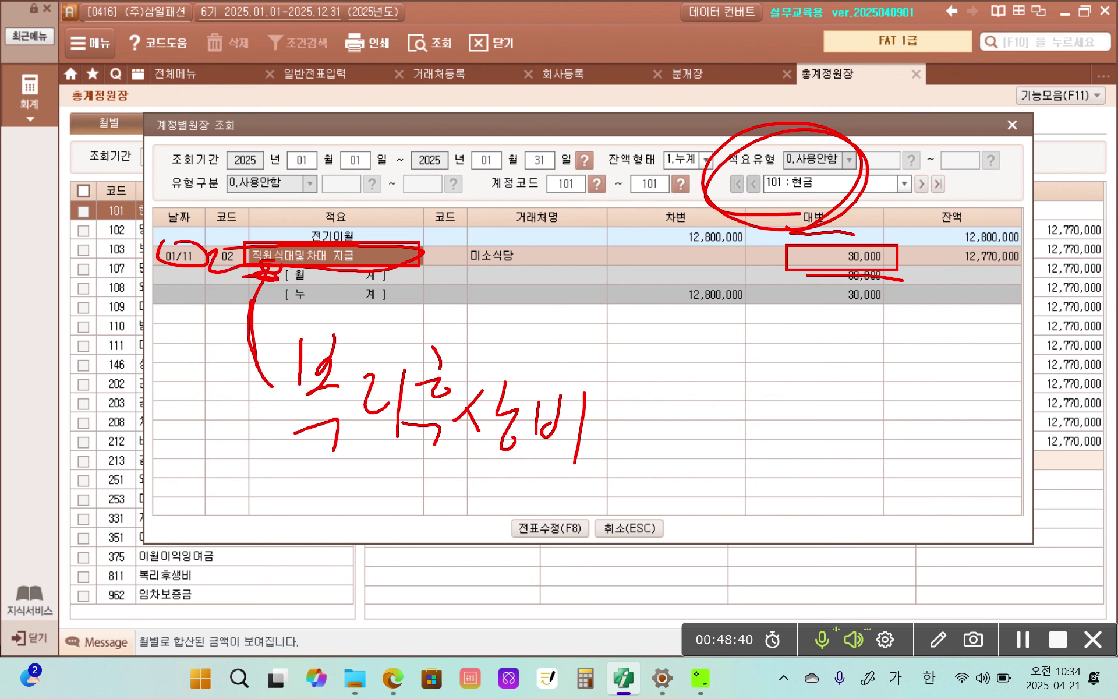
mouse_move(170, 255)
left_mouse_down()
mouse_move(441, 267)
mouse_move(354, 228)
left_mouse_up()
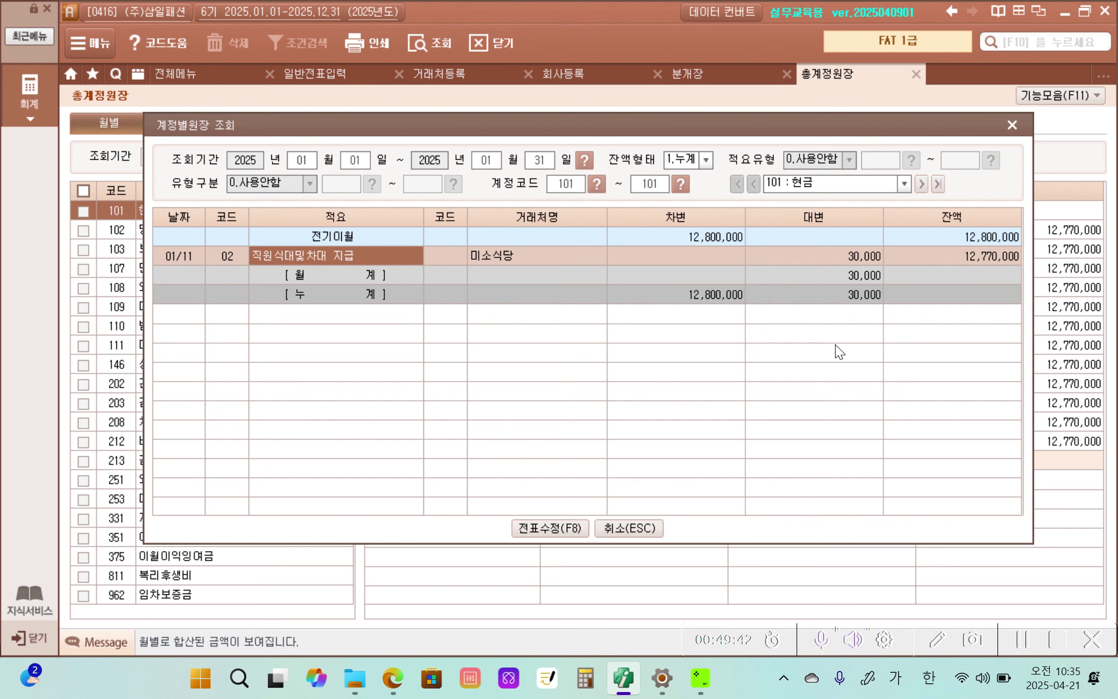
left_click(1011, 124)
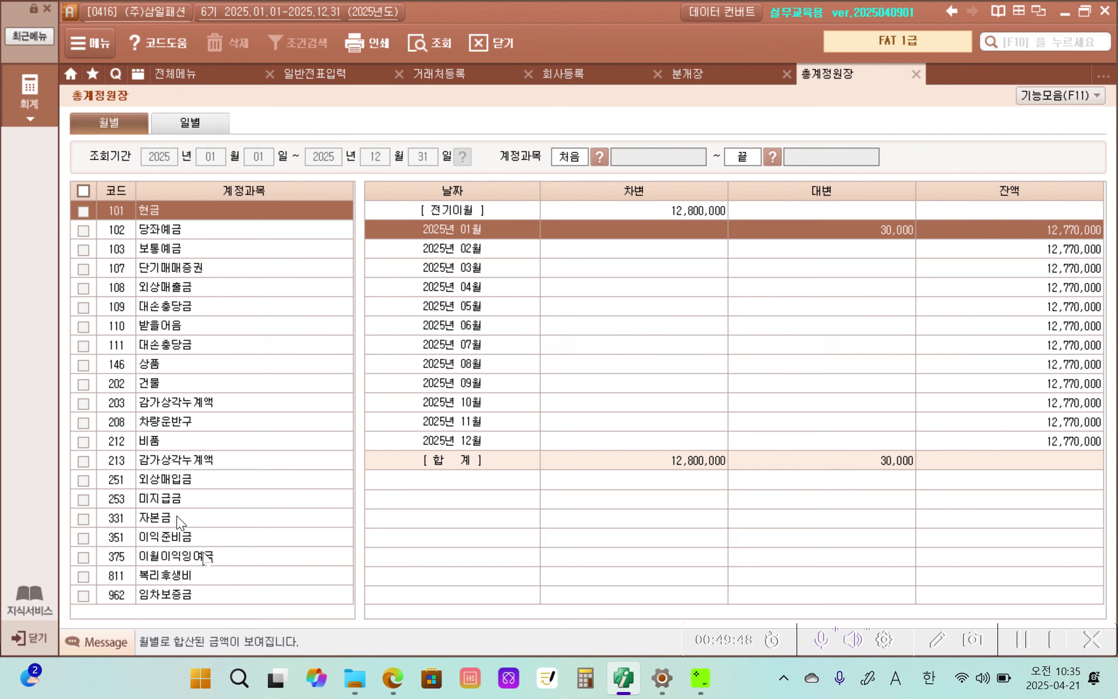
Step: Open the January 2025 ledger detail of the 811 복리후생비 account
left_click(169, 575)
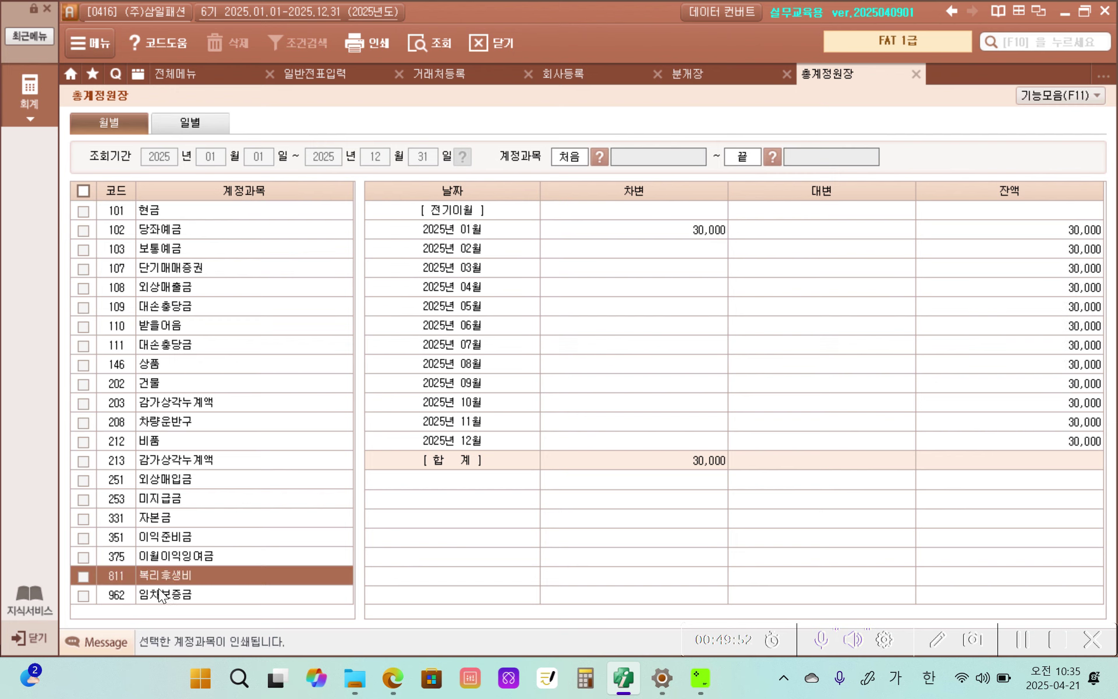
left_click(496, 233)
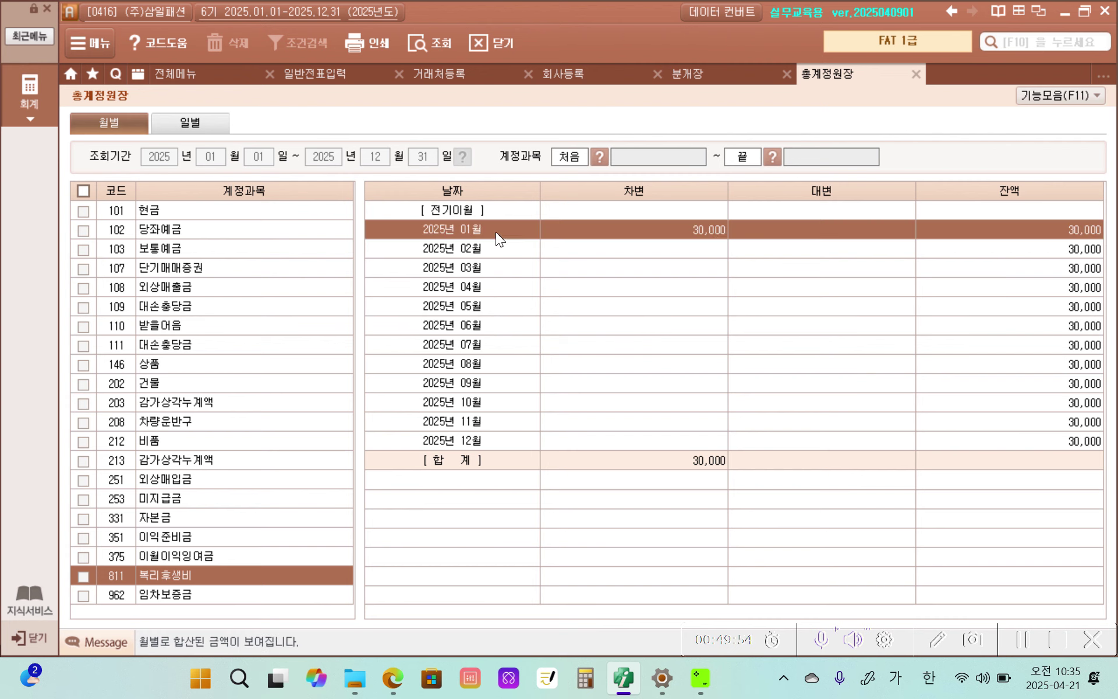
double_click(683, 229)
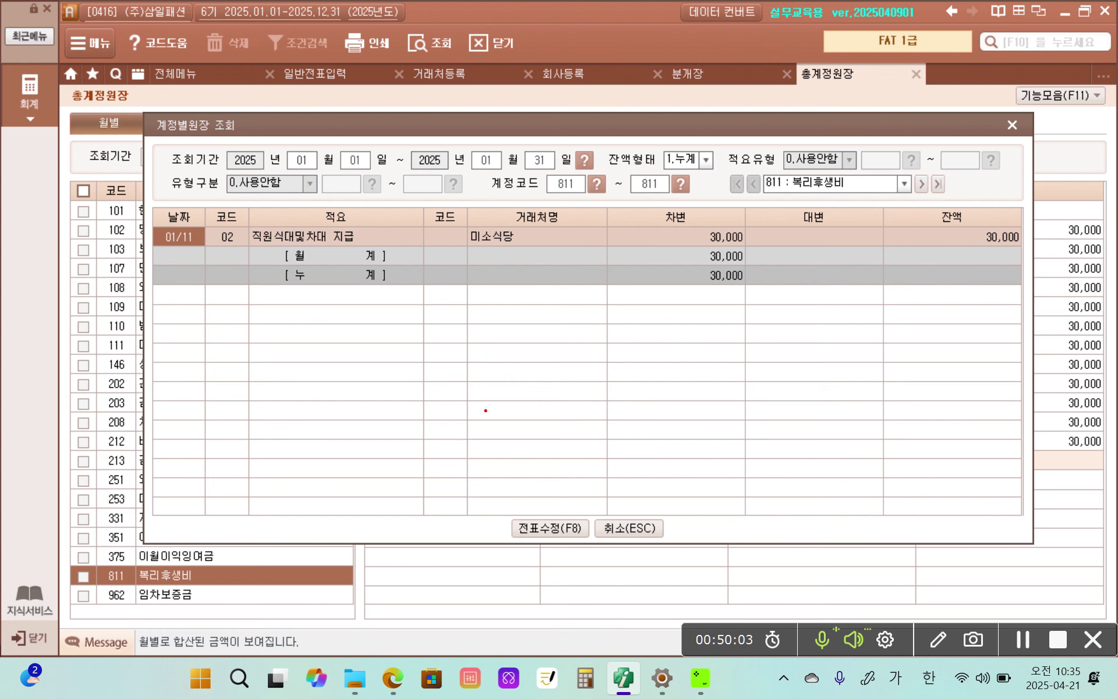
Step: Circle 811 : 복리후생비 in red, draw a T-account over the 차변 and 대변 columns, mark the 01/11 entry, and close the detail
mouse_move(775, 146)
left_mouse_down()
mouse_move(941, 168)
mouse_move(717, 186)
mouse_move(827, 137)
mouse_move(932, 169)
left_mouse_up()
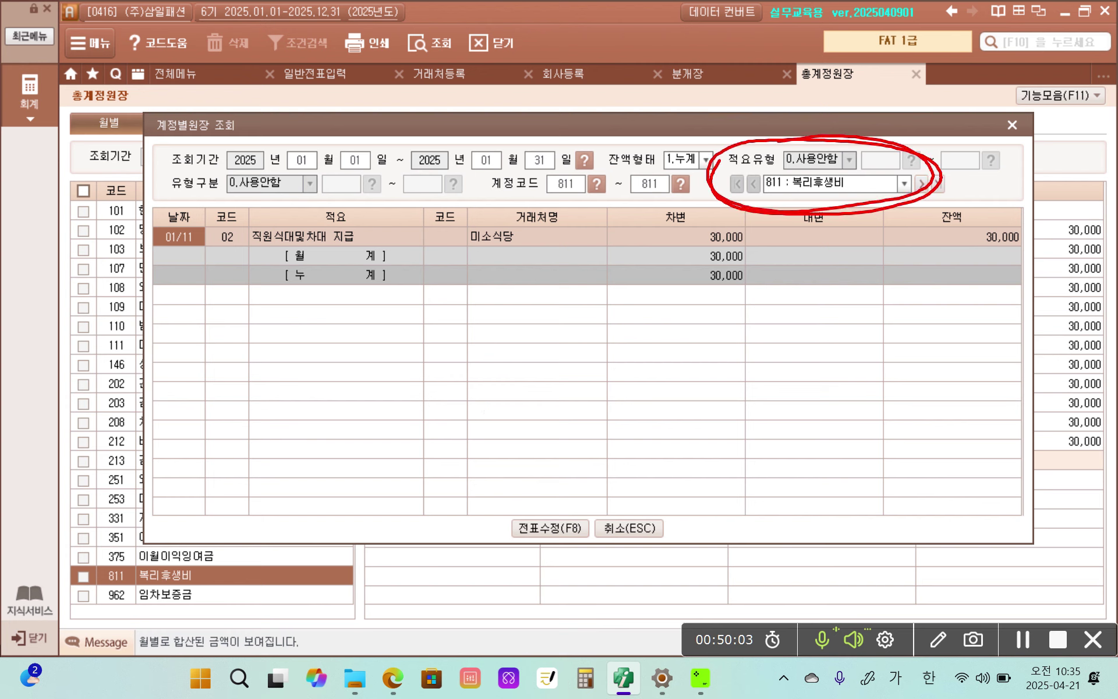
left_click_drag(621, 231, 877, 233)
left_click_drag(752, 204, 745, 555)
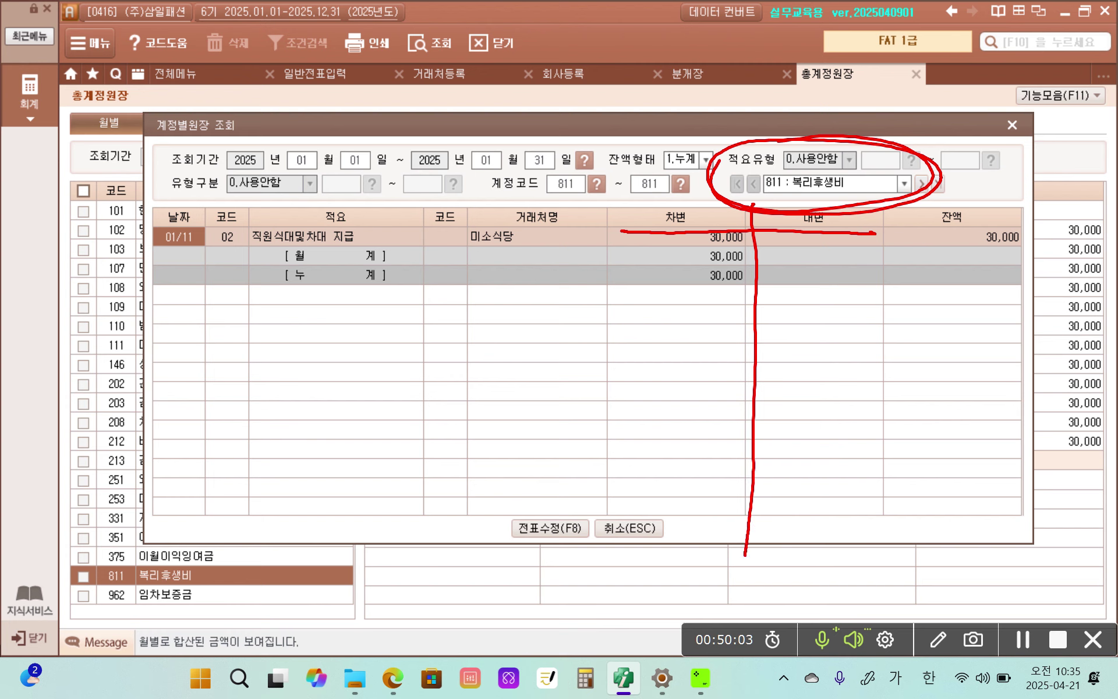
mouse_move(689, 236)
left_mouse_down()
mouse_move(715, 252)
mouse_move(707, 221)
mouse_move(713, 256)
left_mouse_up()
mouse_move(197, 256)
left_mouse_down()
mouse_move(150, 230)
mouse_move(193, 251)
mouse_move(388, 257)
mouse_move(251, 228)
left_mouse_up()
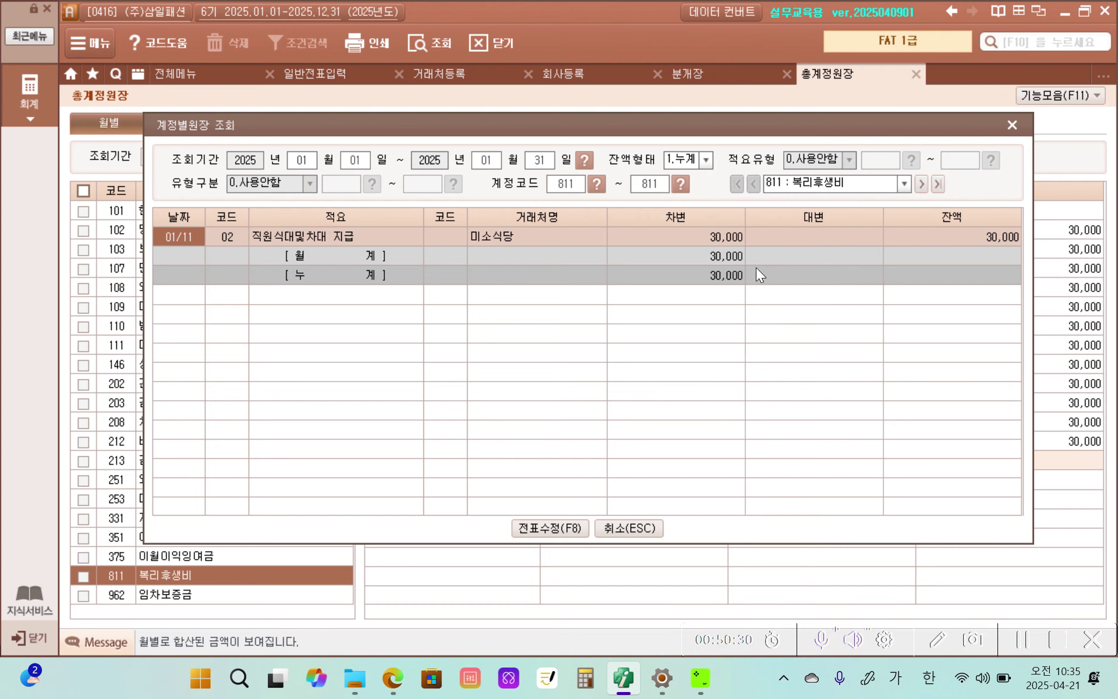
left_click(1012, 126)
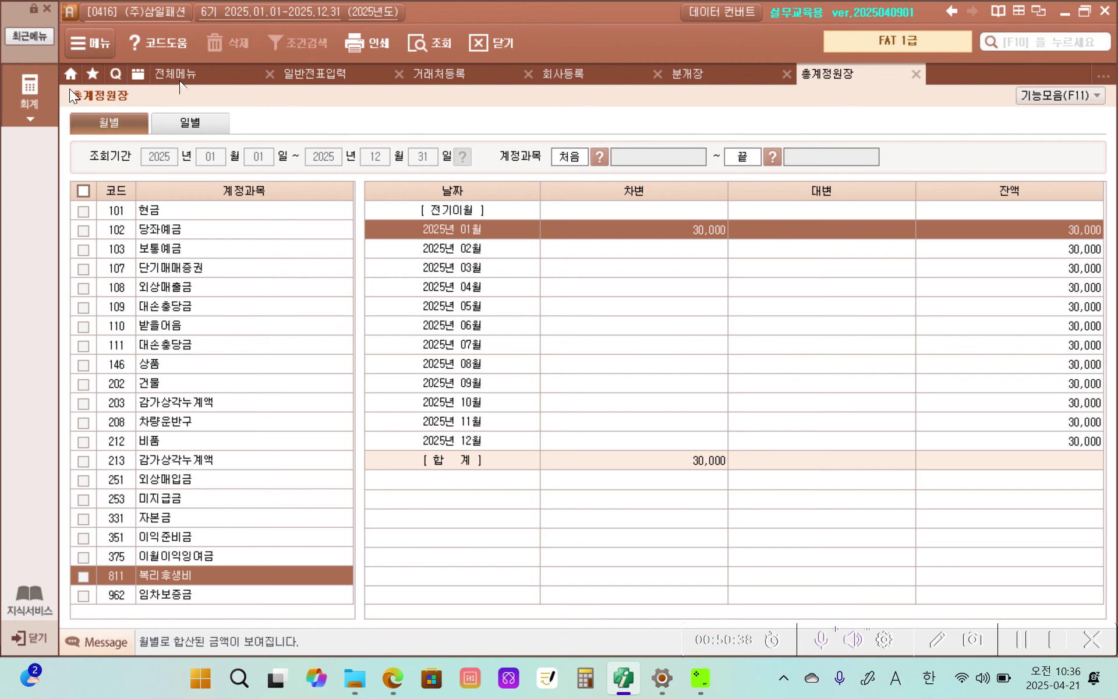
Step: Return to the 전체메뉴, mark the 결산/재무제표 I group with red circles, and clear the annotations
left_click(175, 74)
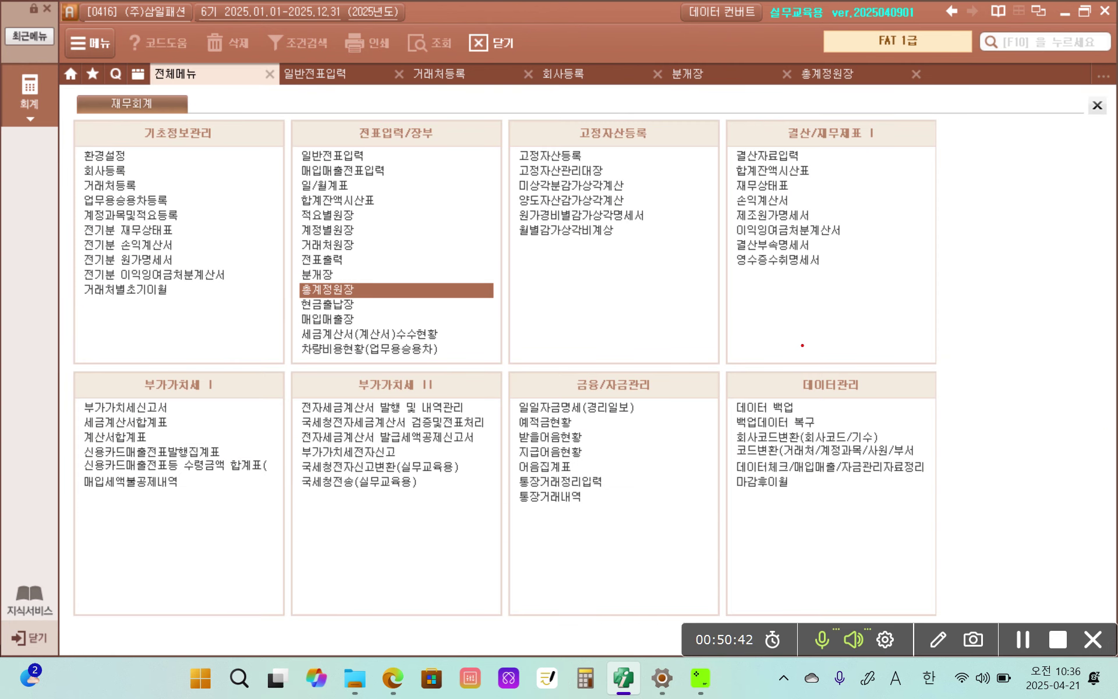
mouse_move(858, 364)
left_mouse_down()
mouse_move(670, 181)
mouse_move(970, 221)
mouse_move(780, 385)
left_mouse_up()
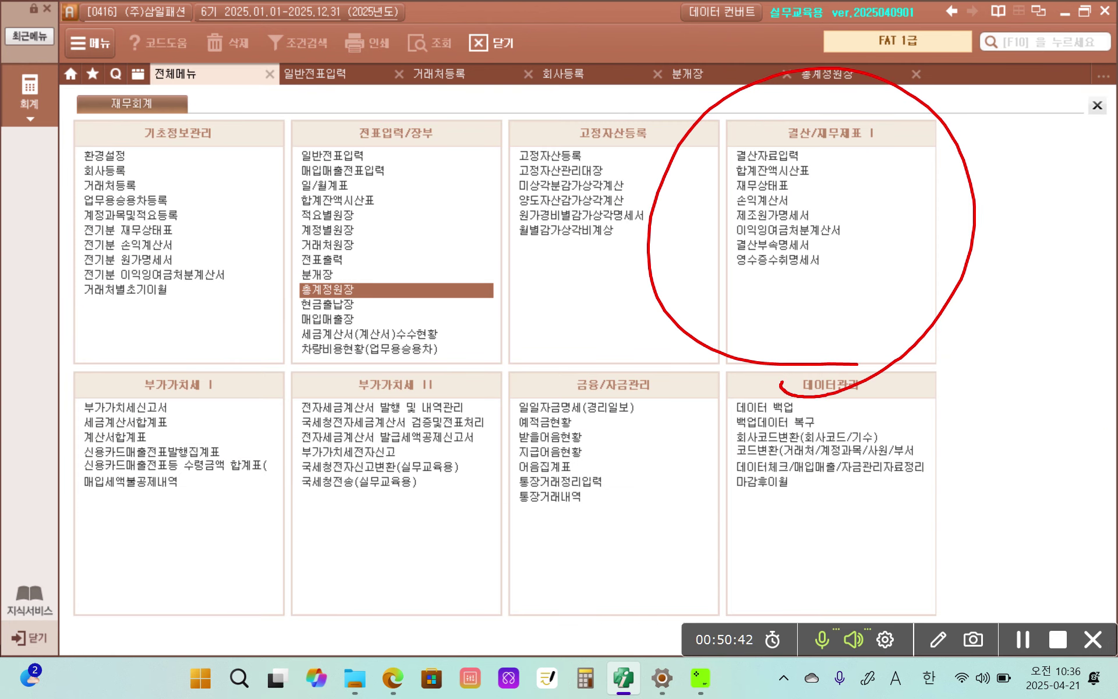
mouse_move(804, 156)
left_mouse_down()
mouse_move(892, 154)
mouse_move(792, 106)
mouse_move(807, 140)
mouse_move(816, 136)
left_mouse_up()
mouse_move(718, 202)
left_mouse_down()
mouse_move(818, 201)
mouse_move(693, 200)
left_mouse_up()
key("Escape")
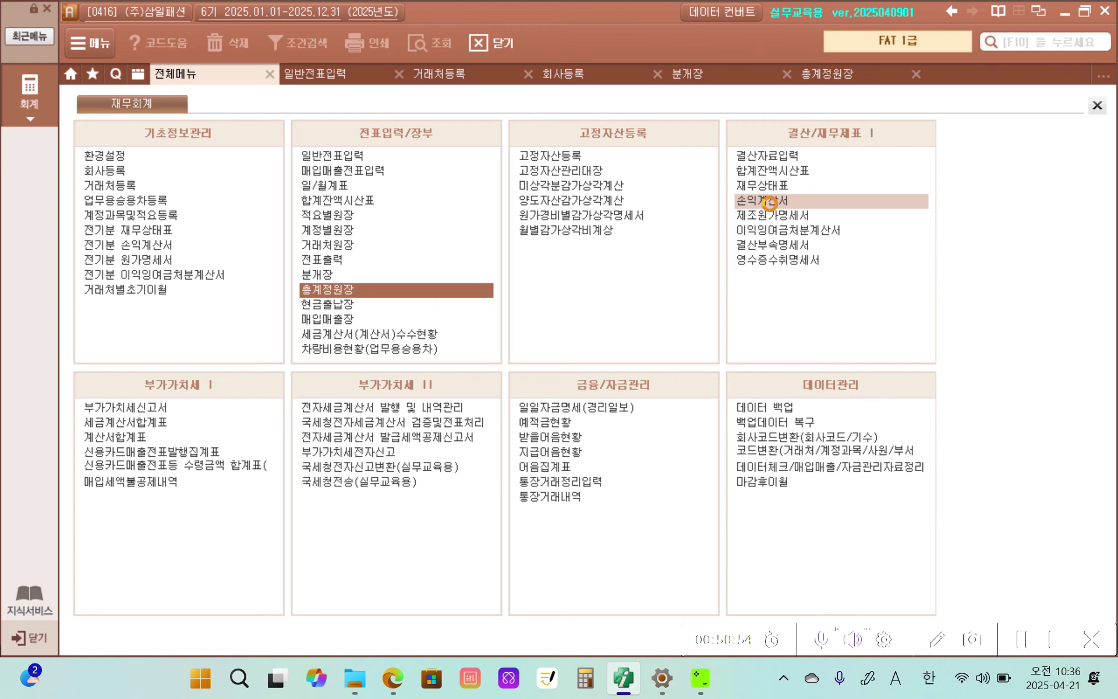
Step: Look up the 손익계산서 for December 2025 and examine the current-period 복리후생비 amount
left_click(770, 202)
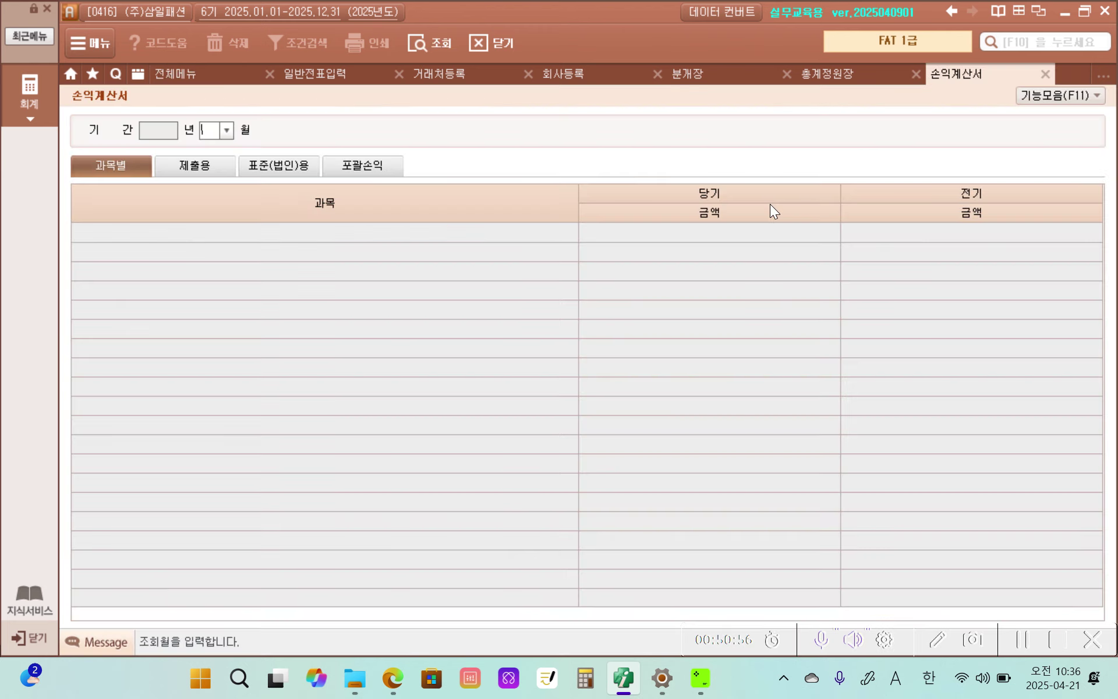
type("12")
key("Return")
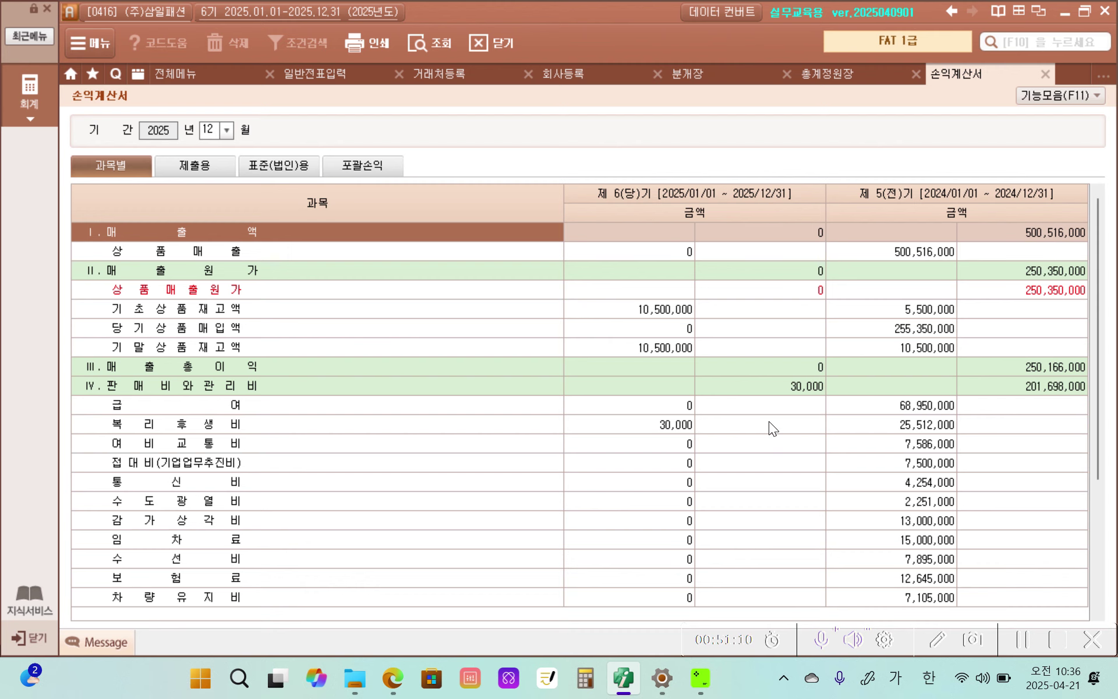
scroll(769, 421, "down", 3)
scroll(769, 421, "up", 3)
left_click(670, 431)
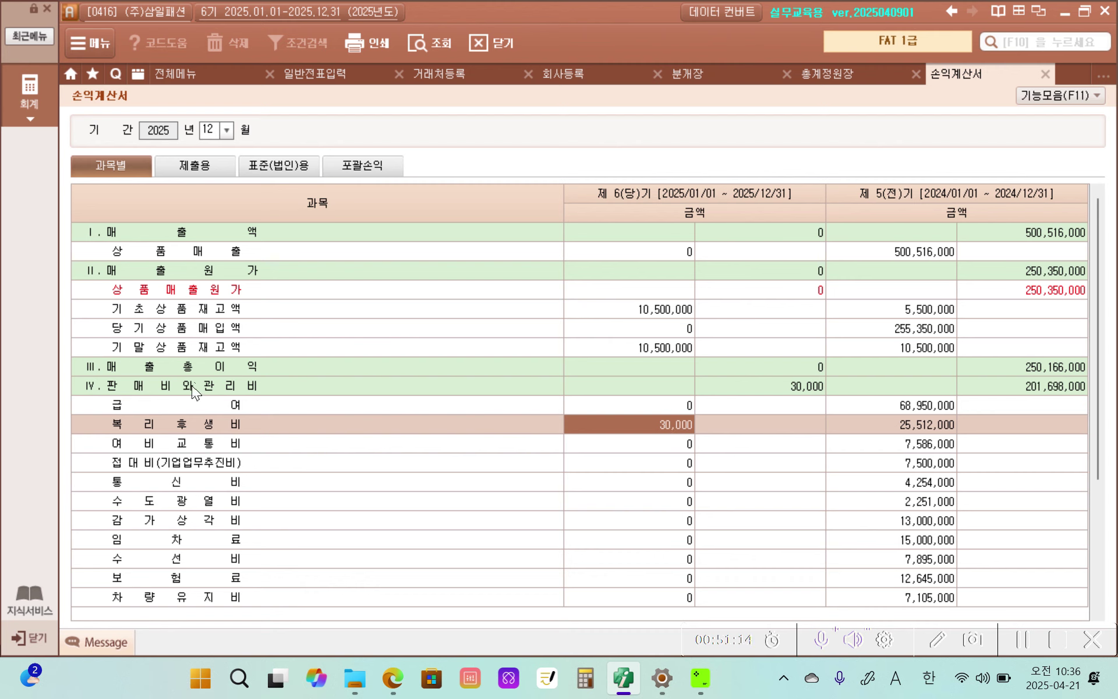
Step: Check the current-period 판매비와관리비 total, frame the 당기순손실 row with a red rectangle, and clear the annotation
left_click(787, 389)
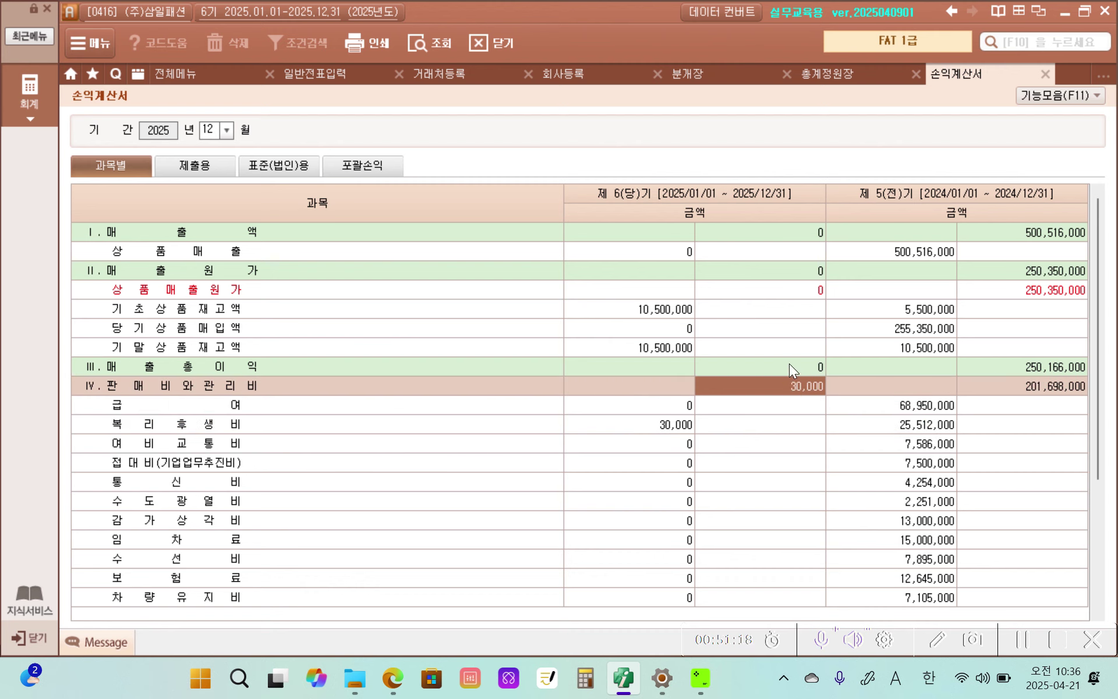
scroll(781, 388, "down", 3)
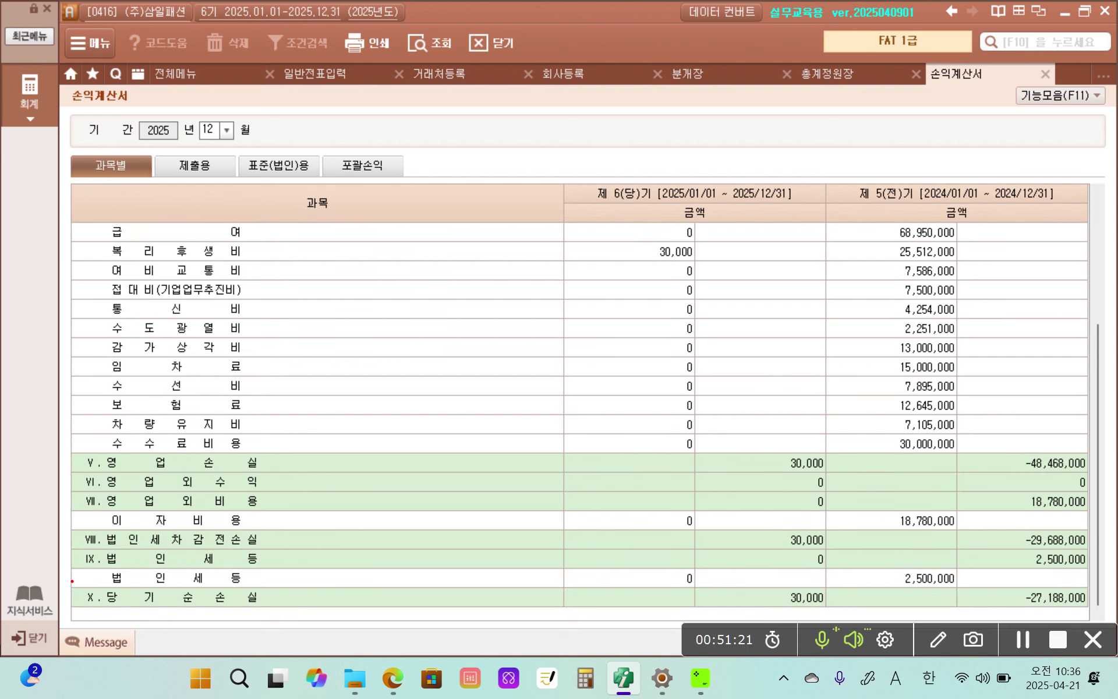
mouse_move(70, 580)
left_mouse_down()
mouse_move(536, 615)
mouse_move(886, 613)
left_mouse_up()
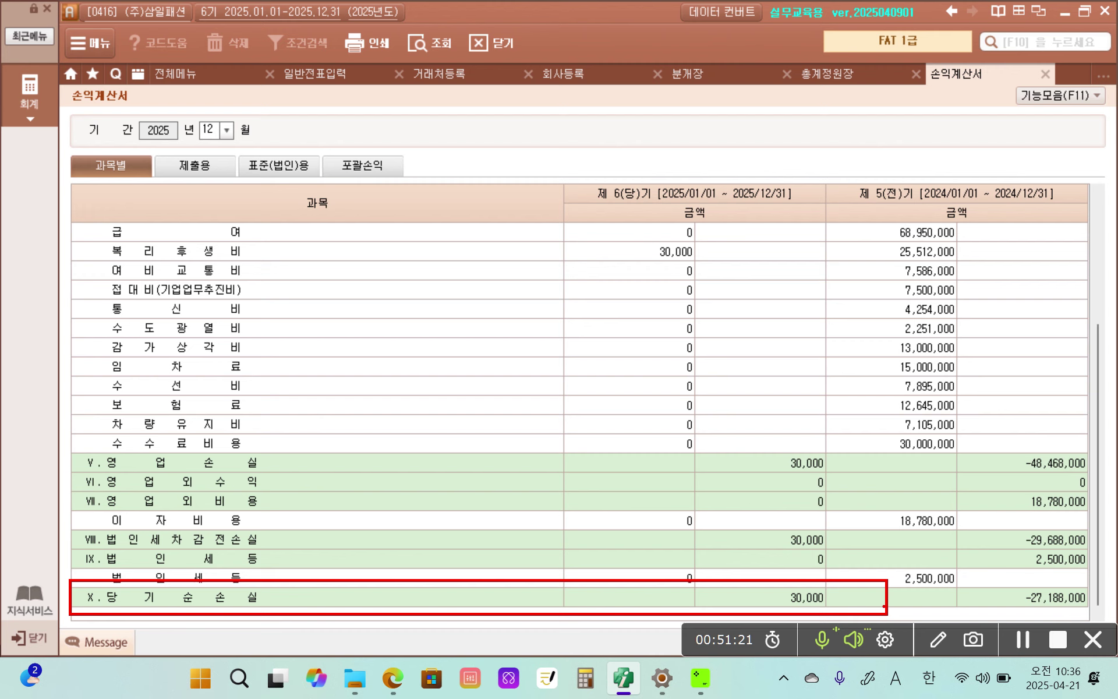
mouse_move(60, 594)
left_mouse_down()
mouse_move(82, 614)
mouse_move(609, 614)
mouse_move(882, 597)
mouse_move(679, 578)
mouse_move(344, 573)
mouse_move(61, 593)
left_mouse_up()
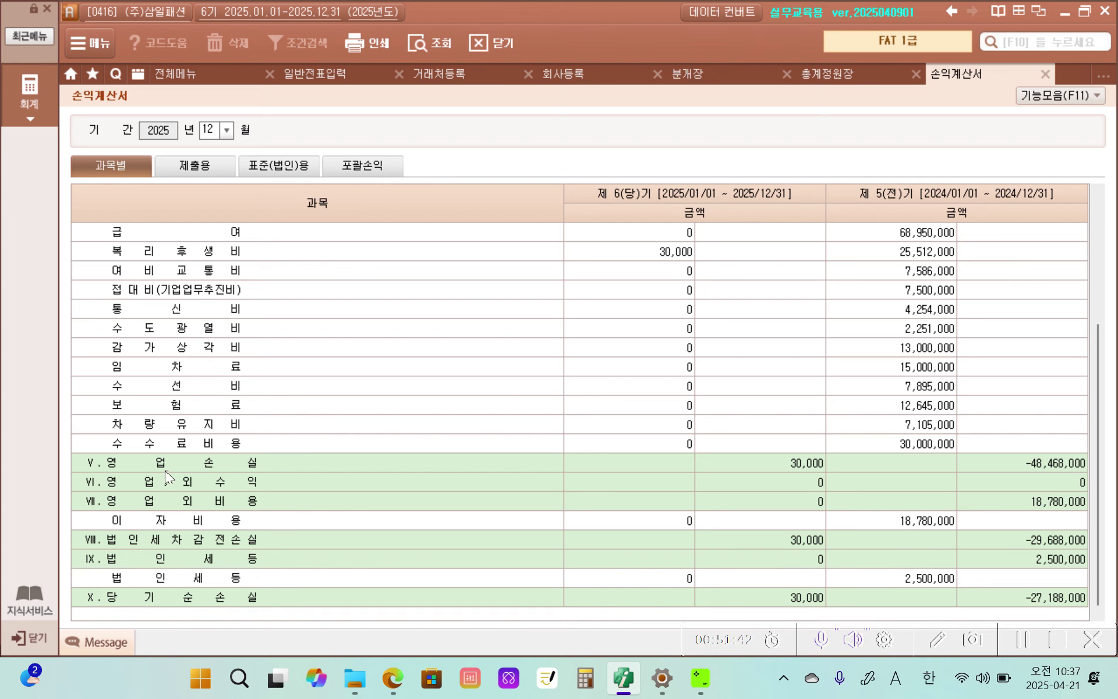
Step: Review the 손익계산서 from 매출액 to 당기순손실, comparing the current period with the prior period's 영업손실
scroll(625, 510, "up", 3)
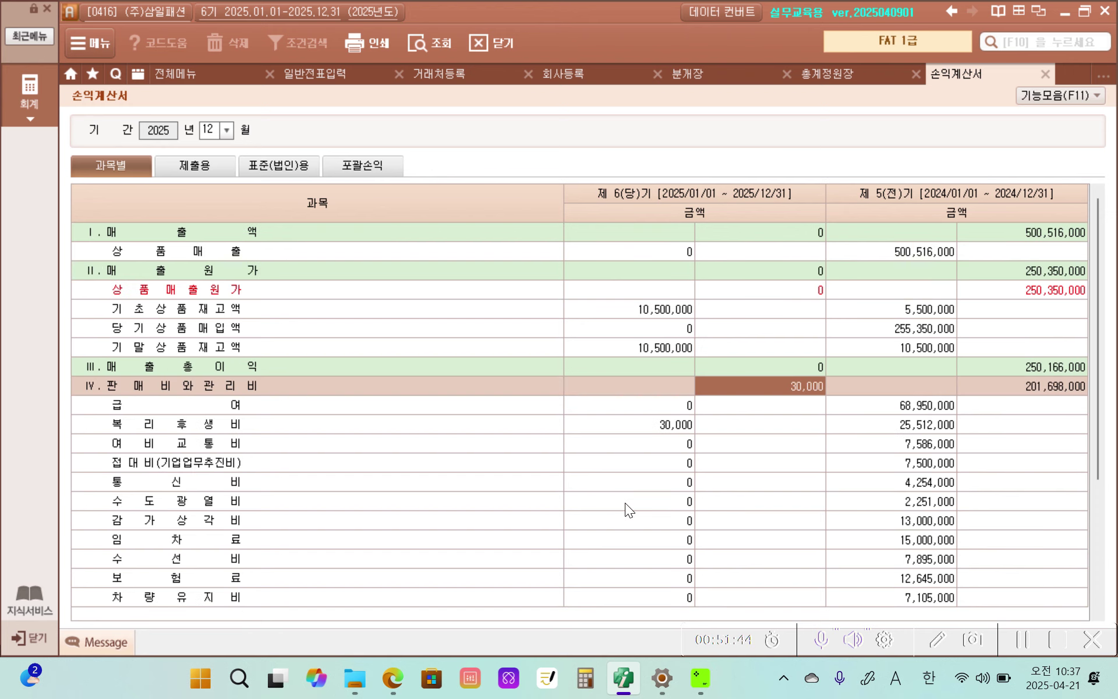
scroll(628, 504, "down", 3)
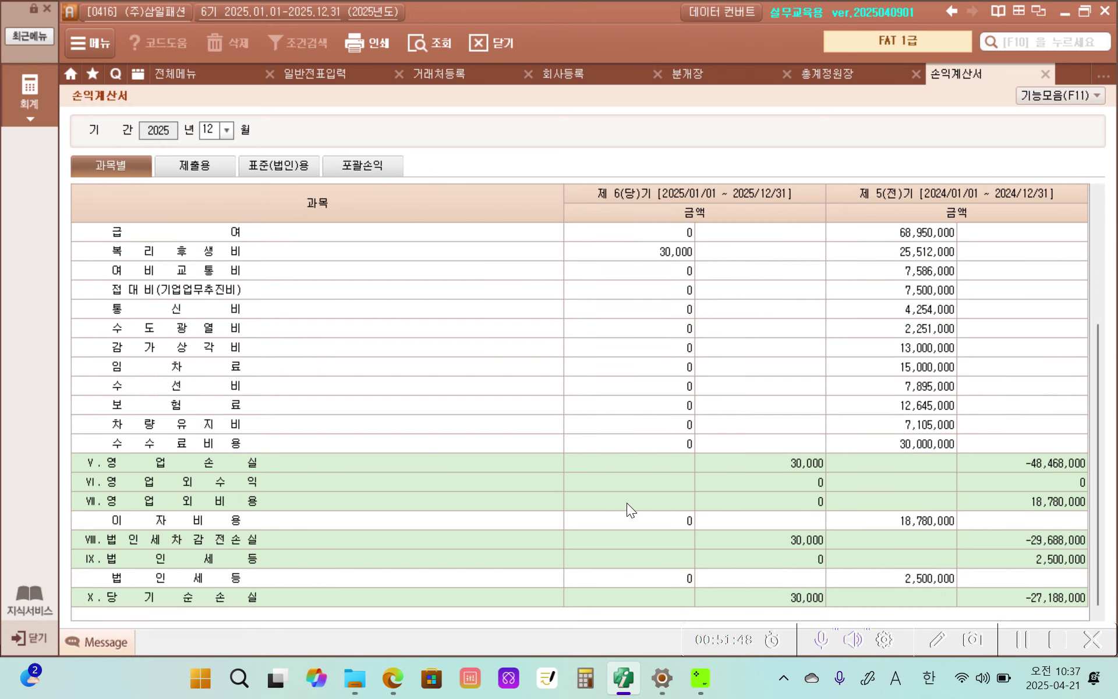
scroll(627, 510, "up", 3)
scroll(628, 504, "down", 3)
left_click(1045, 467)
scroll(969, 463, "up", 3)
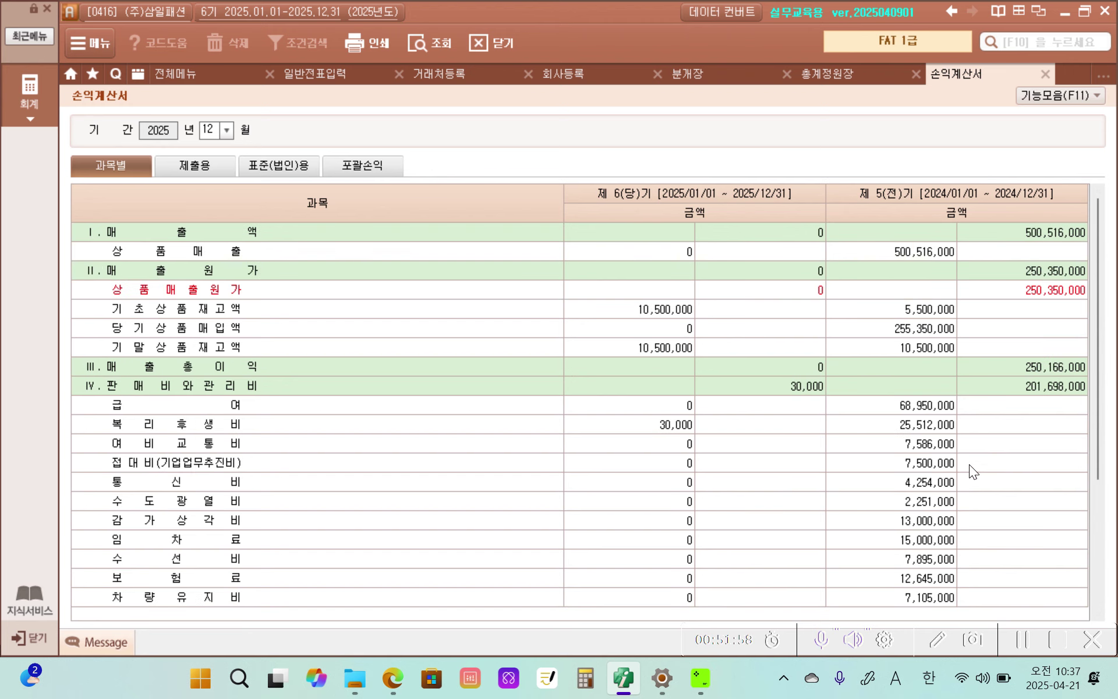
Step: Glance at the first 출금전표 exercise in the textbook PDF, and return to the accounting program's 전체메뉴
left_click(624, 679)
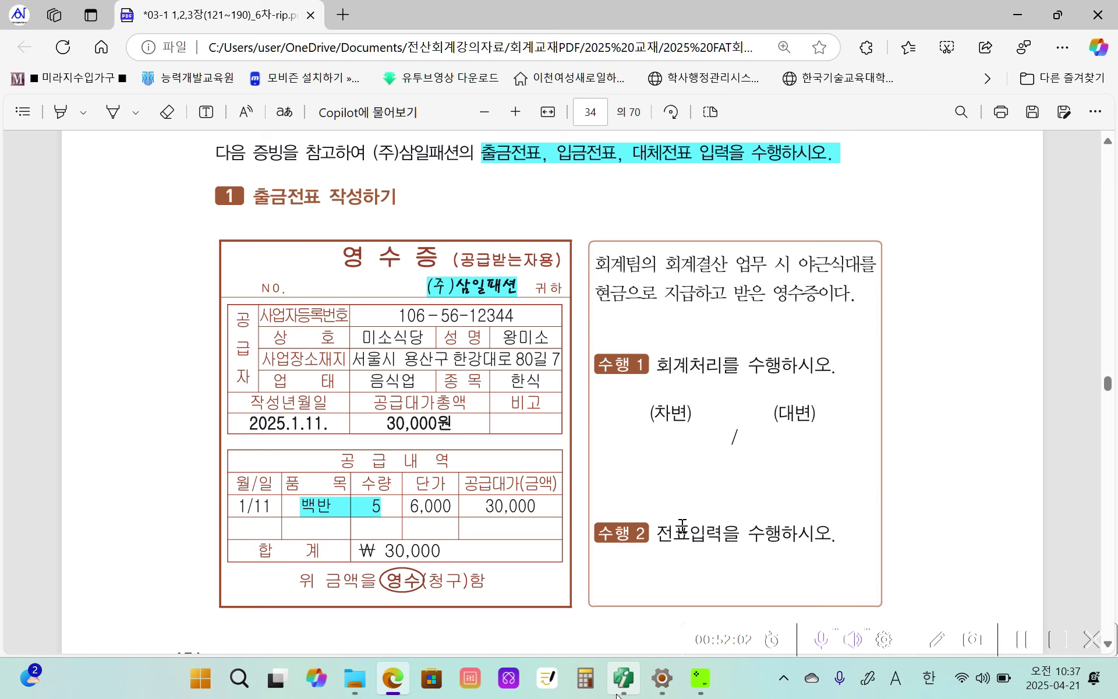
left_click(623, 685)
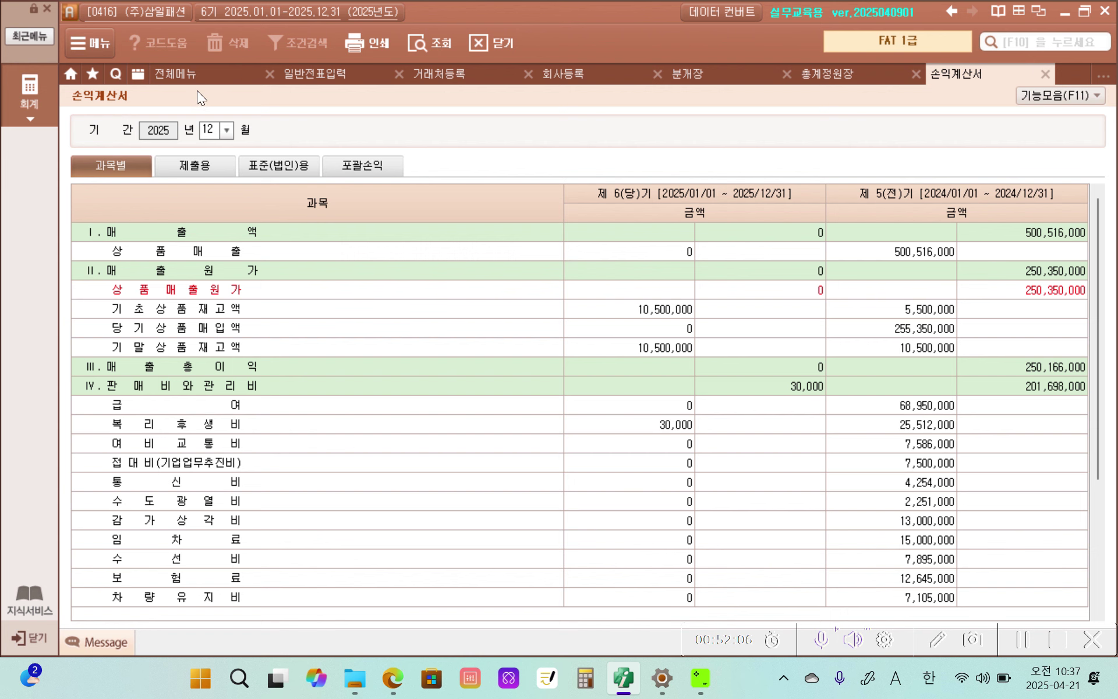
left_click(196, 75)
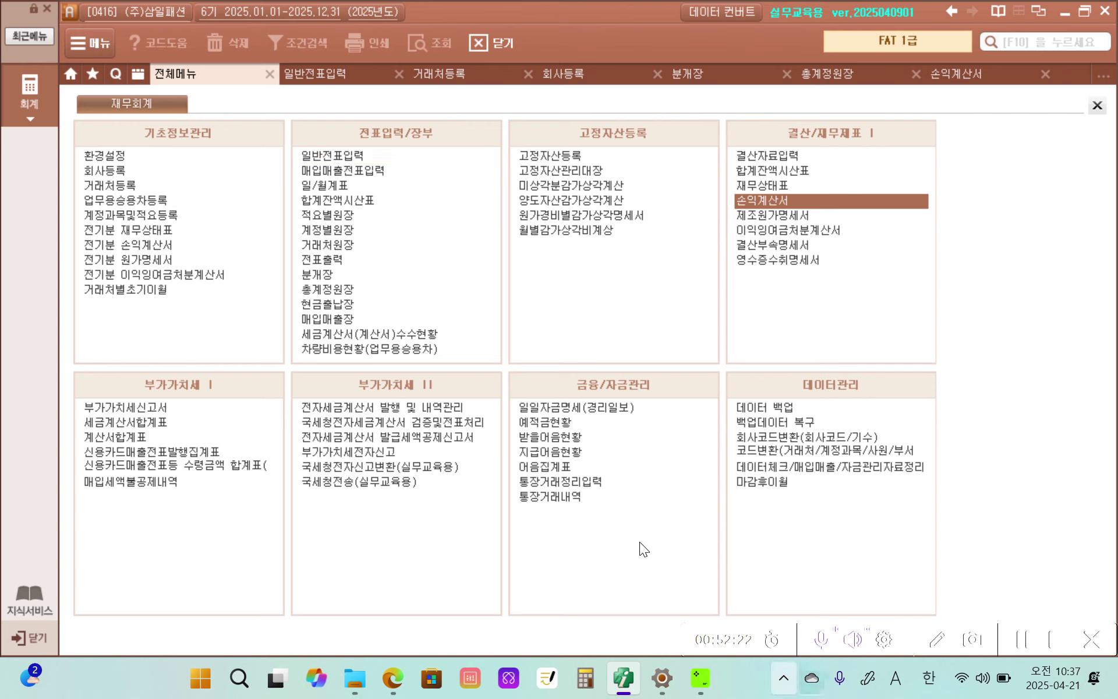
Step: Switch to the textbook PDF in the browser and read exercise 2, 출금전표 작성하기, with its January 12 fuel receipt
left_click(632, 680)
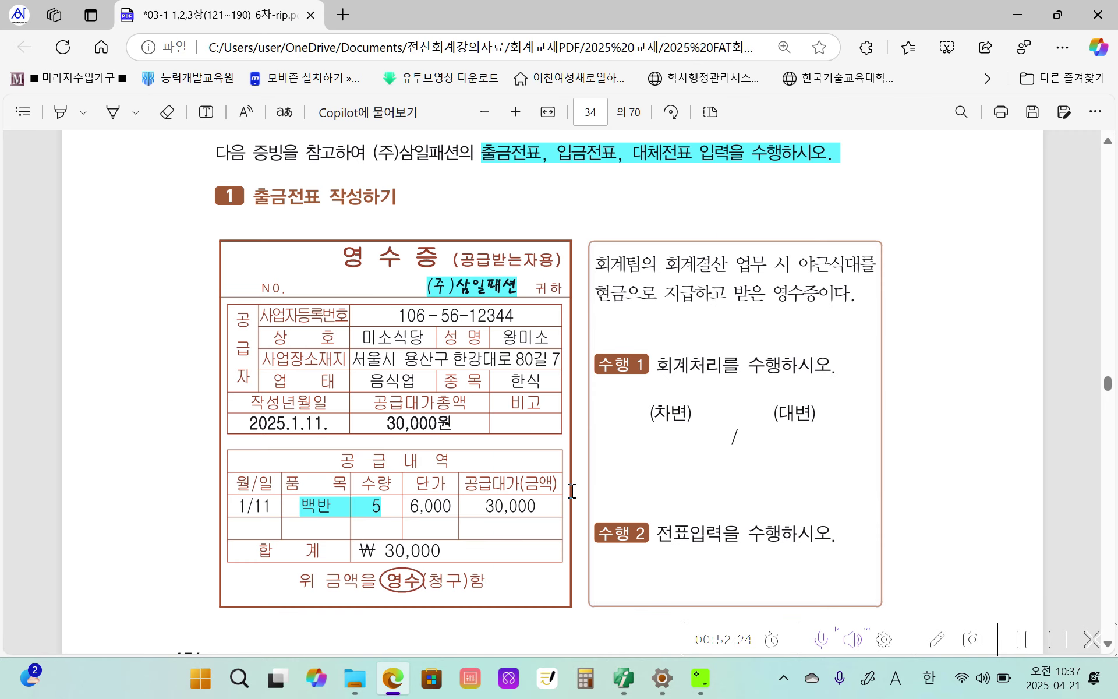
scroll(574, 502, "down", 2)
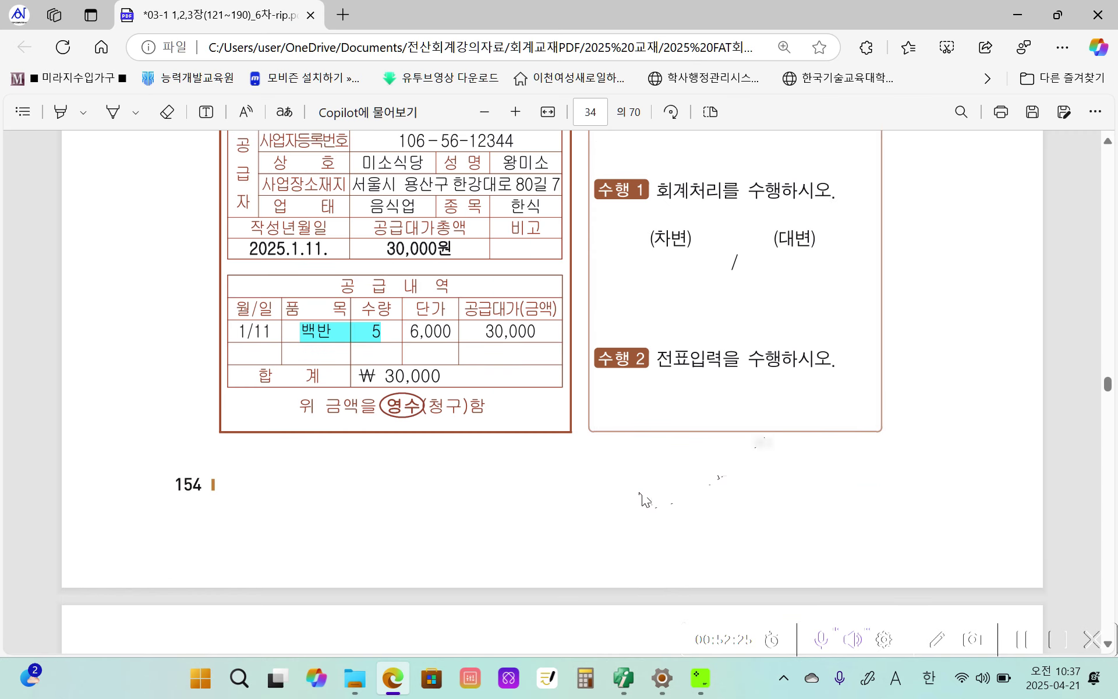
scroll(646, 408, "down", 5)
scroll(646, 482, "up", 6)
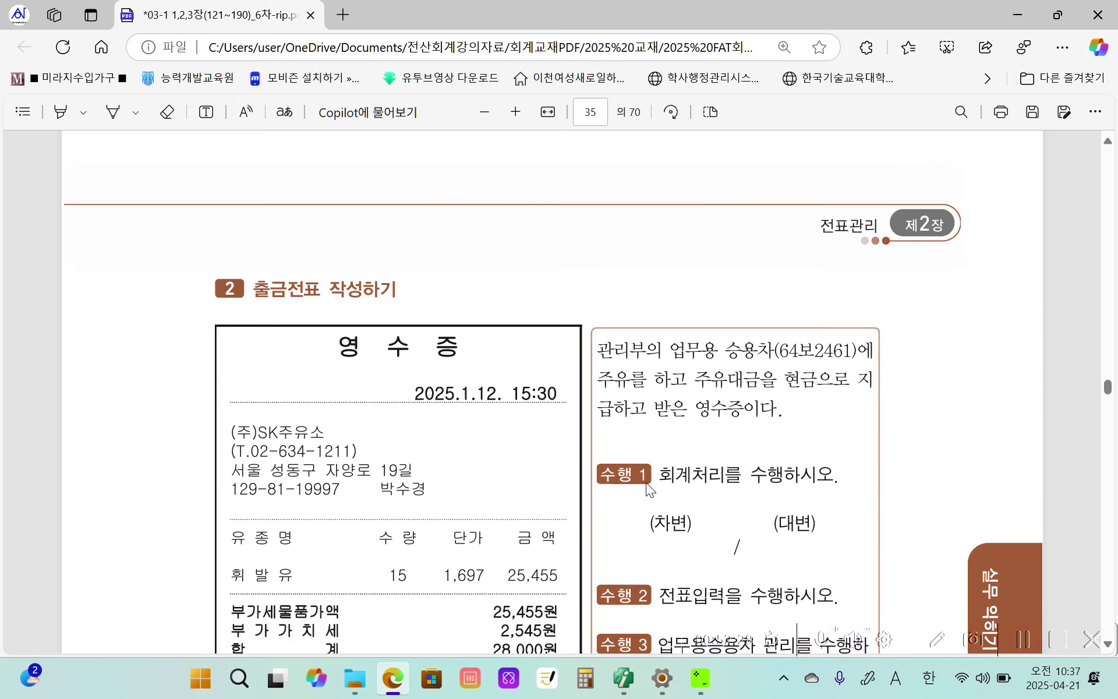
scroll(645, 482, "down", 3)
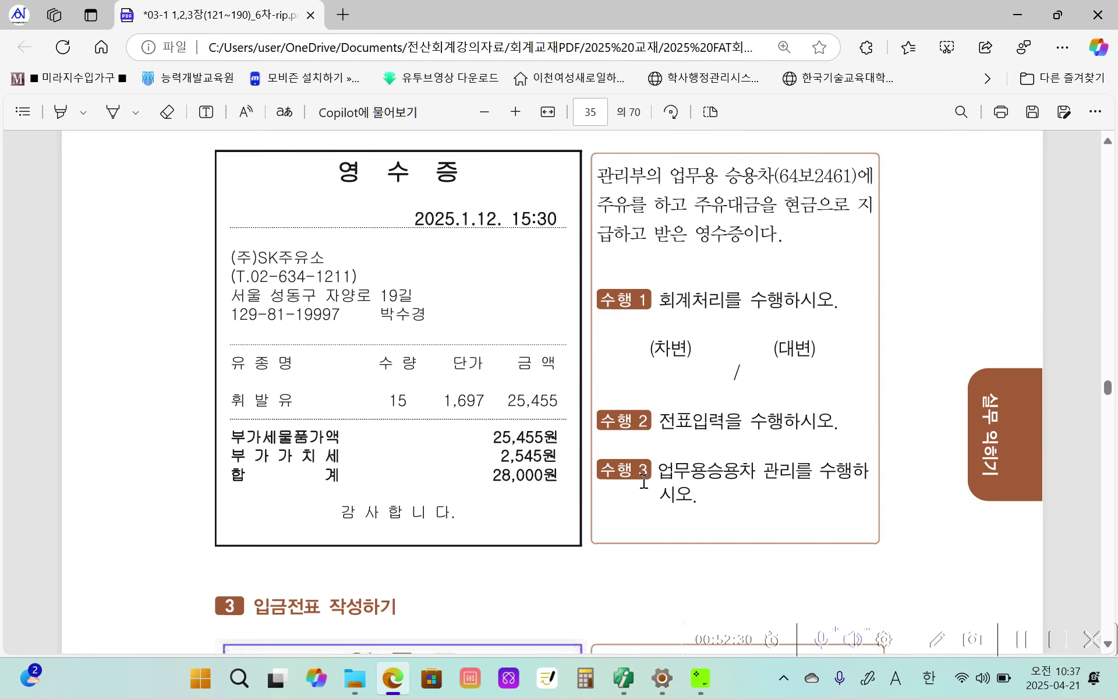